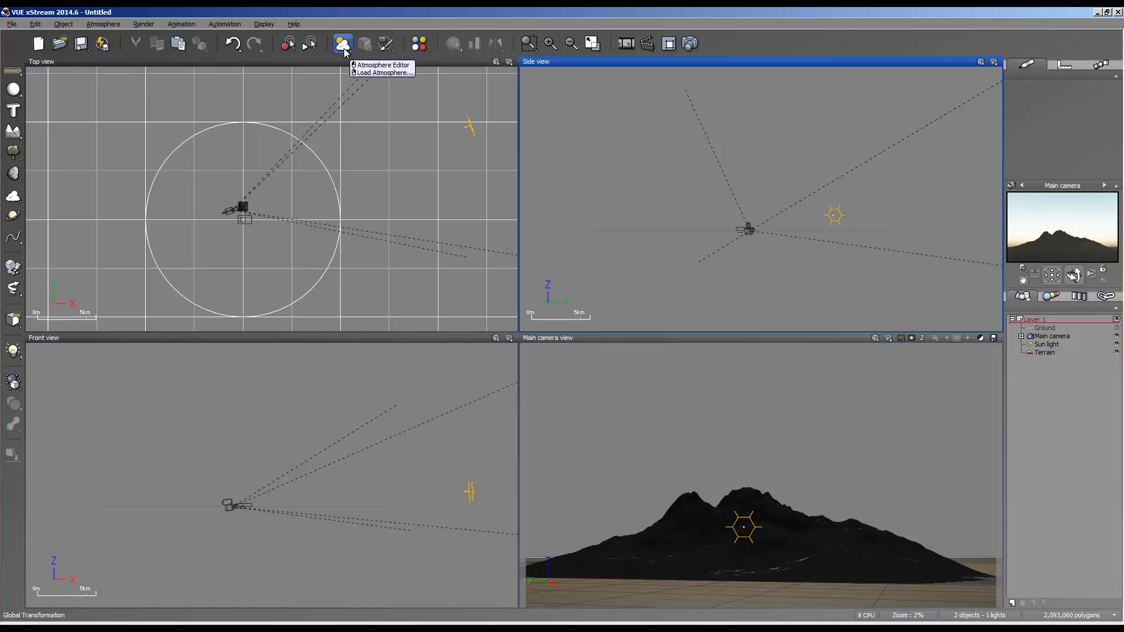
click(343, 45)
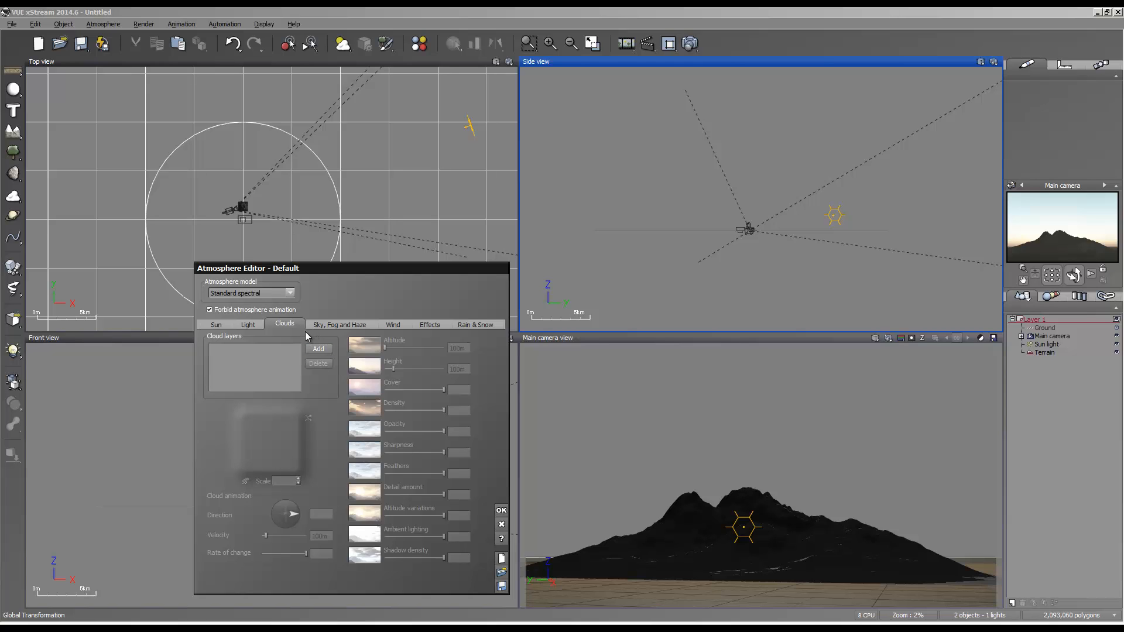
click(318, 349)
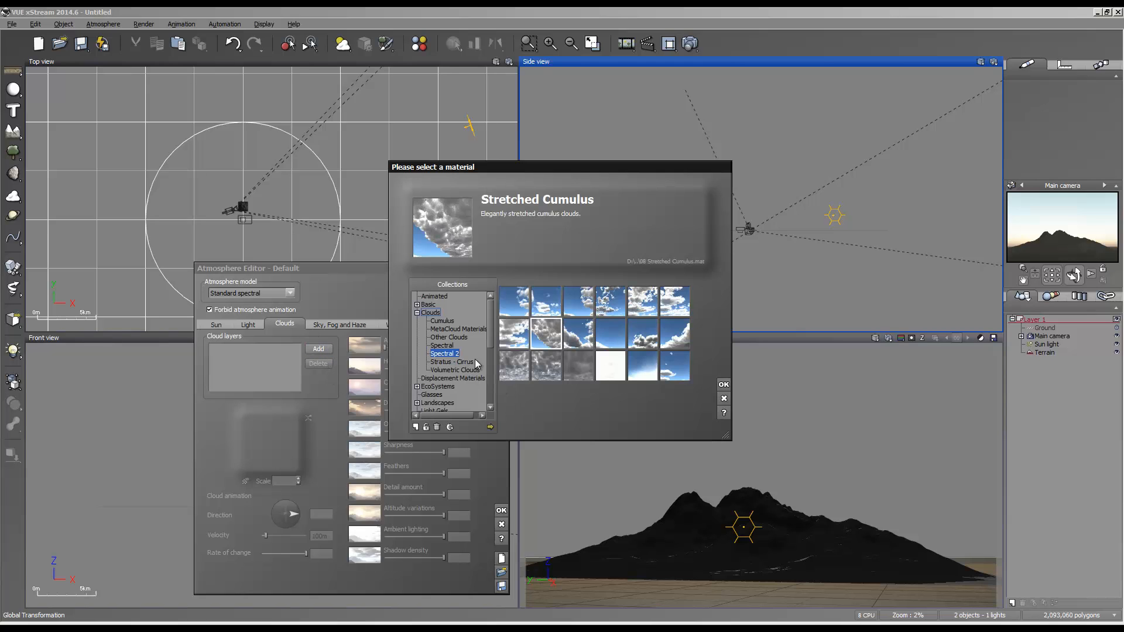
click(444, 346)
double_click(581, 345)
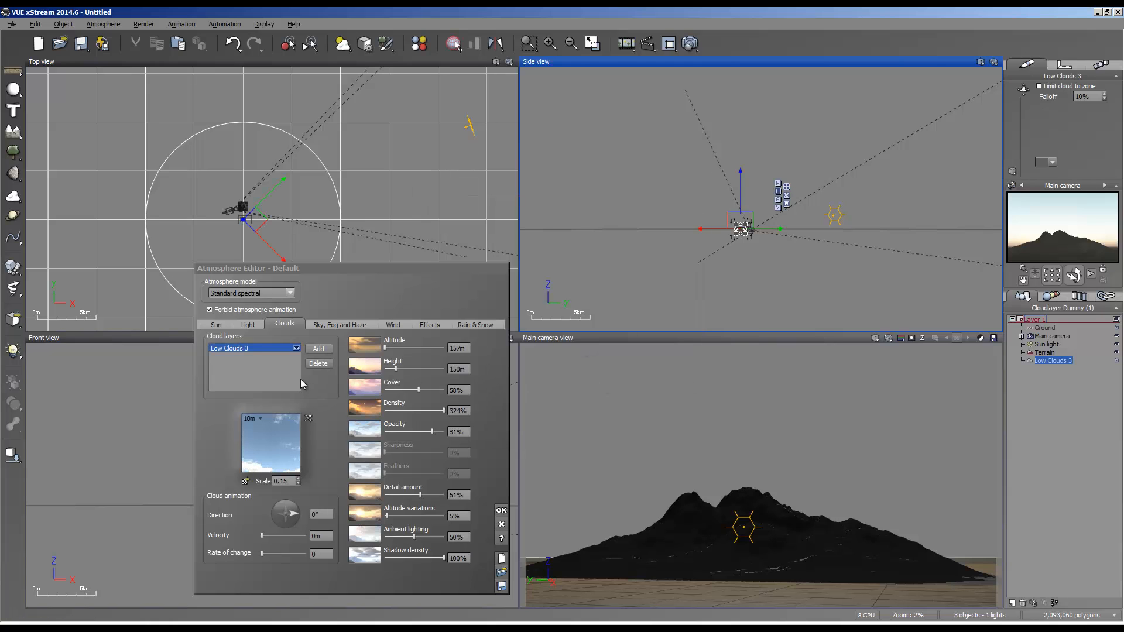
double_click(279, 440)
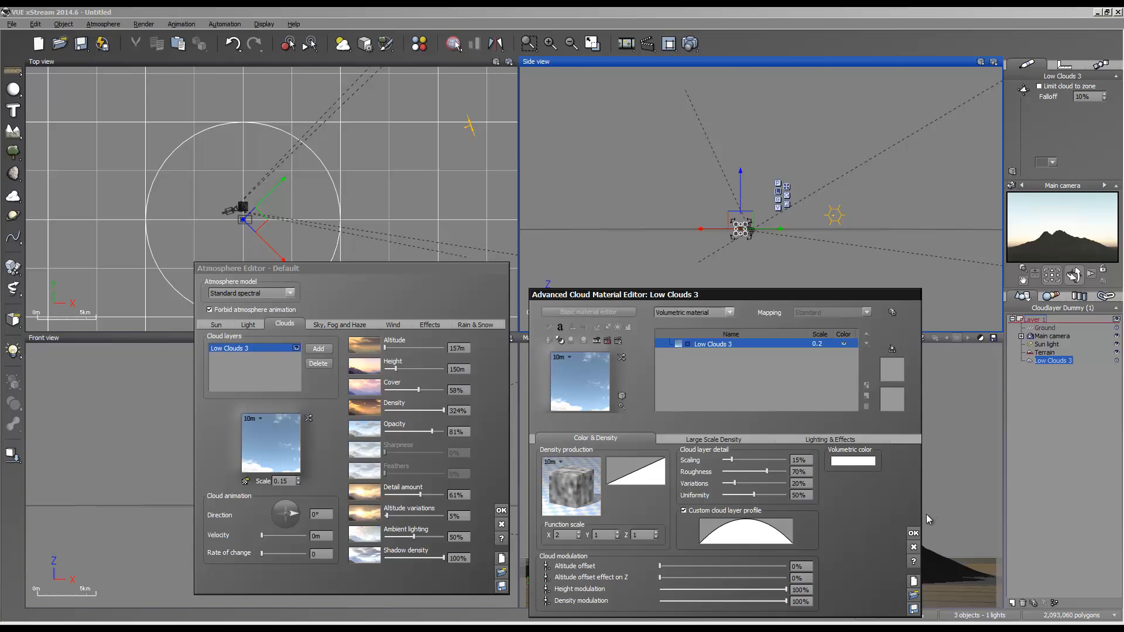
click(913, 547)
click(501, 524)
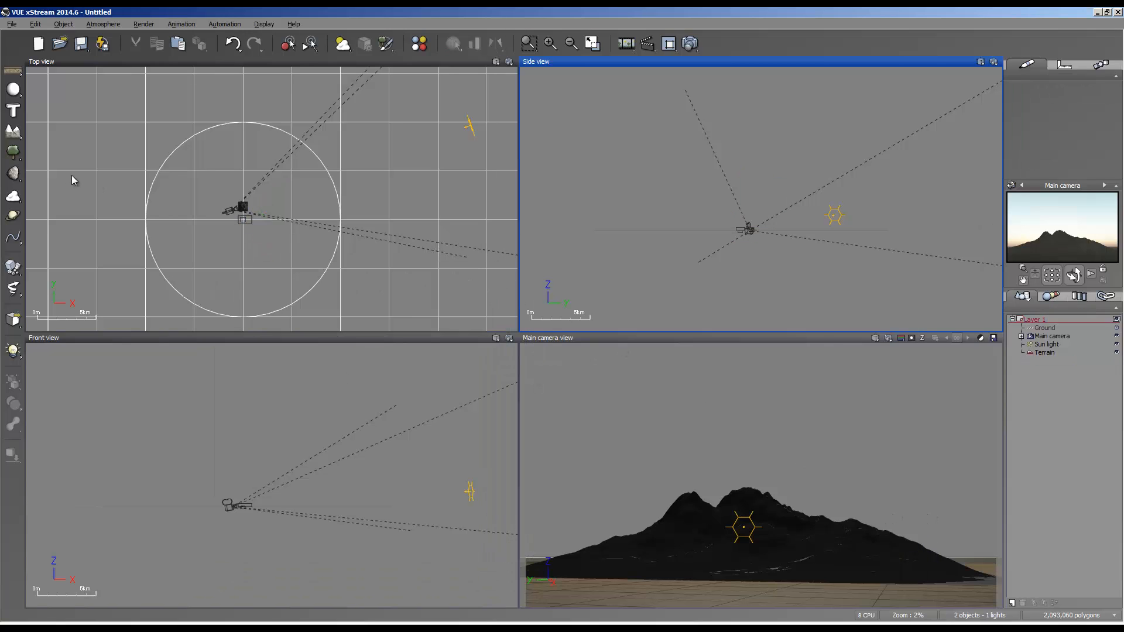
Add a Layered Cumulus MetaCloud to the scene.
click(16, 197)
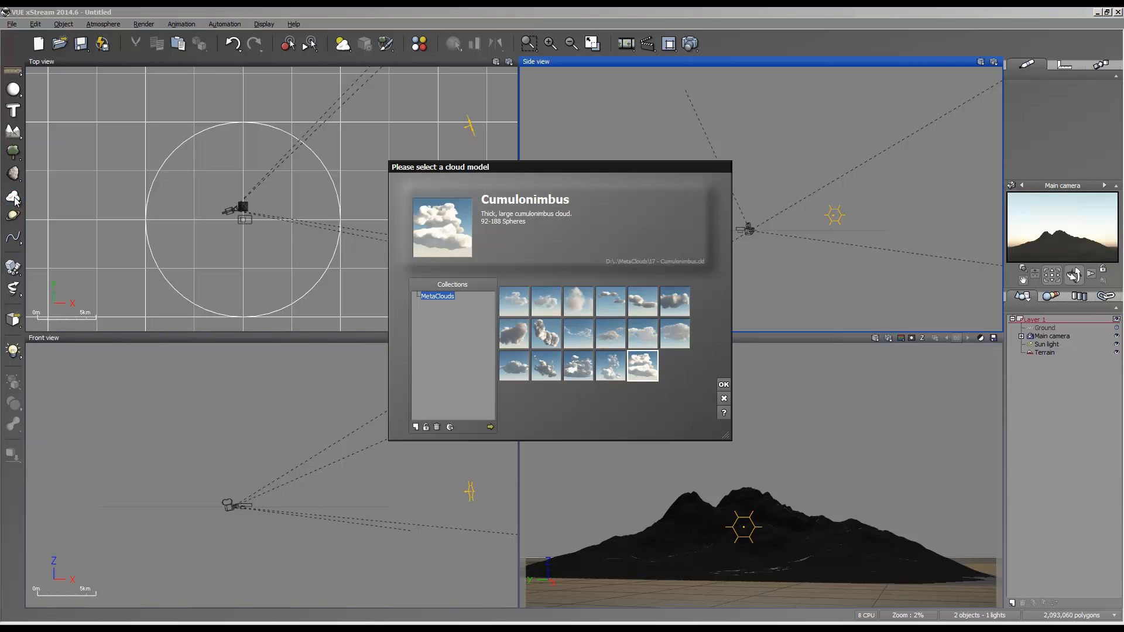
click(578, 366)
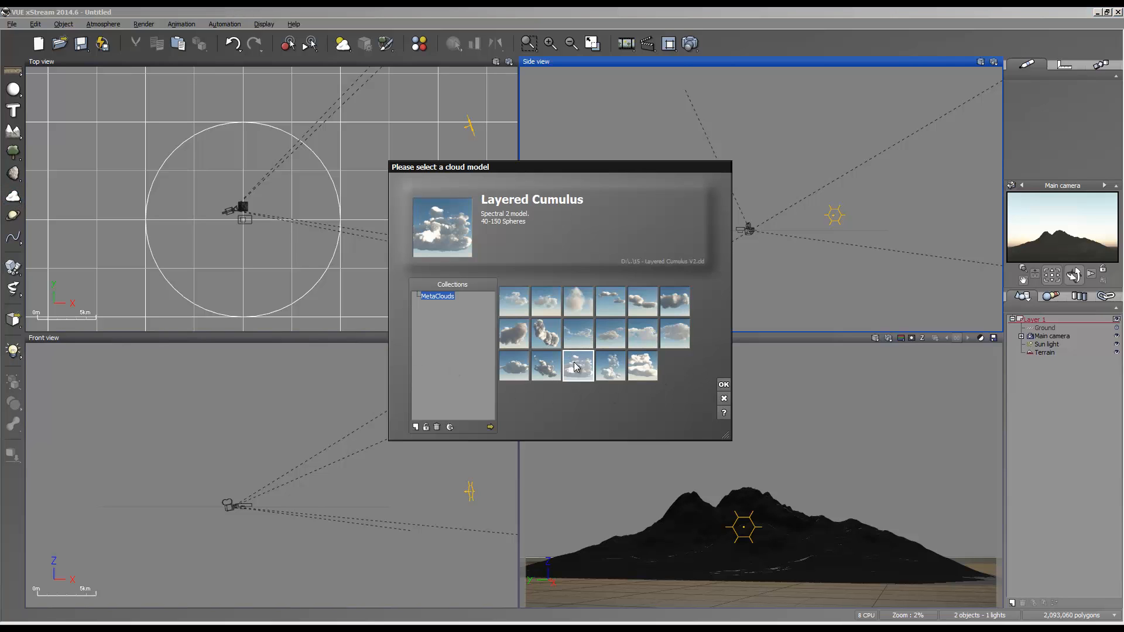
click(723, 386)
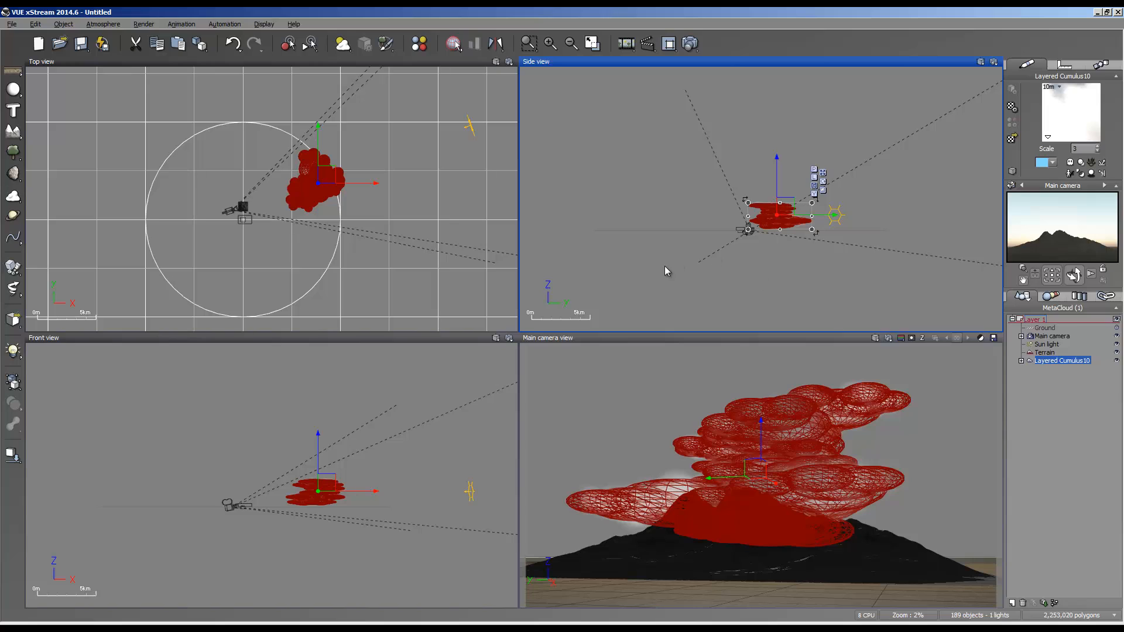
Expand the Layered Cumulus cloud, inspect individual spheres from the start to the end of its list, and refresh the camera preview.
click(1021, 361)
click(1054, 369)
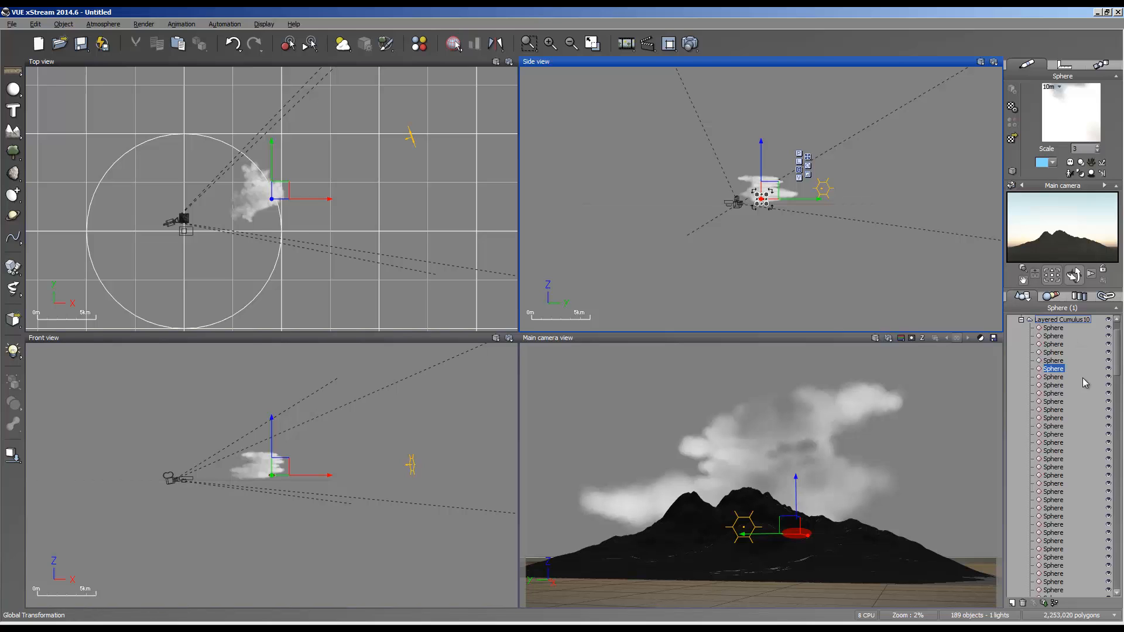
click(1053, 351)
scroll(1054, 434, down, 3)
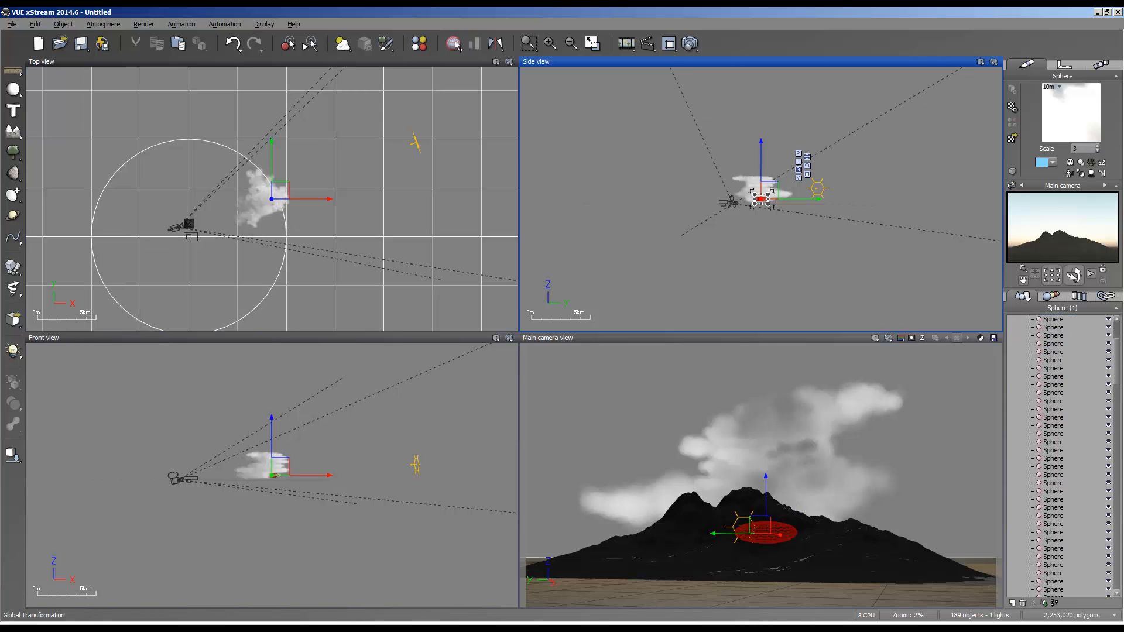
scroll(1051, 580, down, 15)
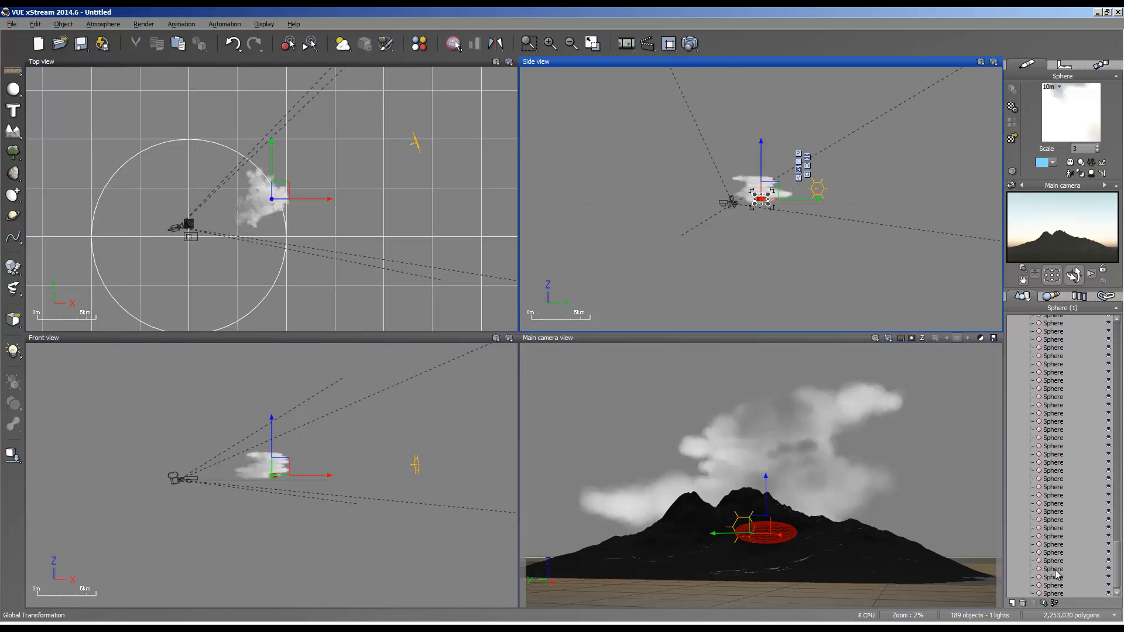
click(1053, 593)
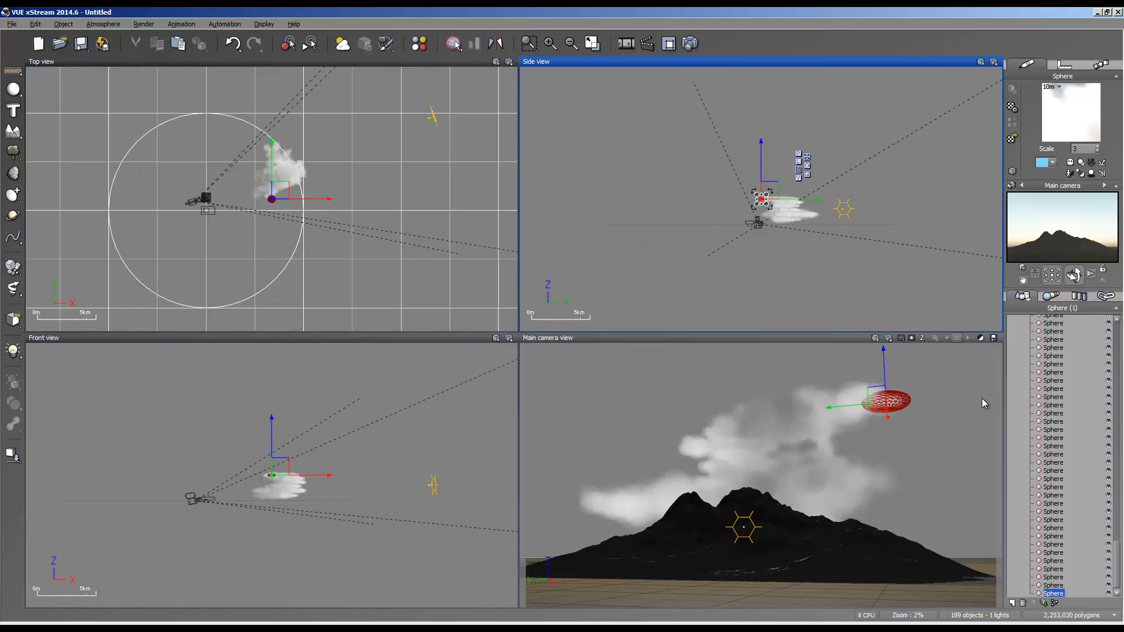
click(1051, 243)
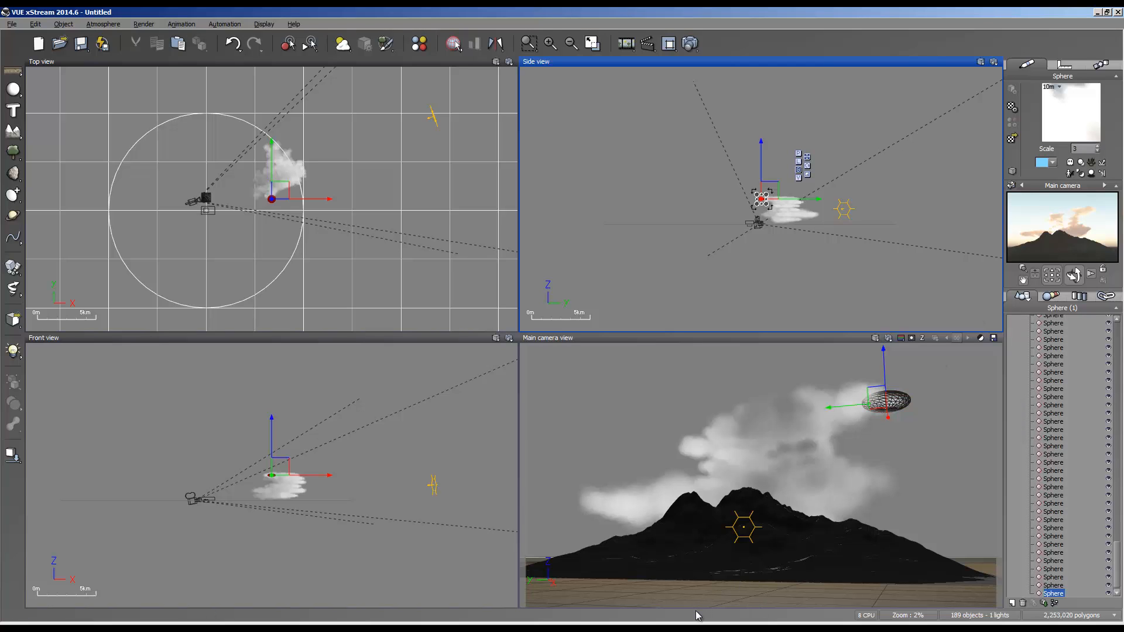
Switch to Windows Photo Viewer and compare the sunset and palm-tree reference photos for the shape of cumulonimbus clouds.
key(alt+Tab)
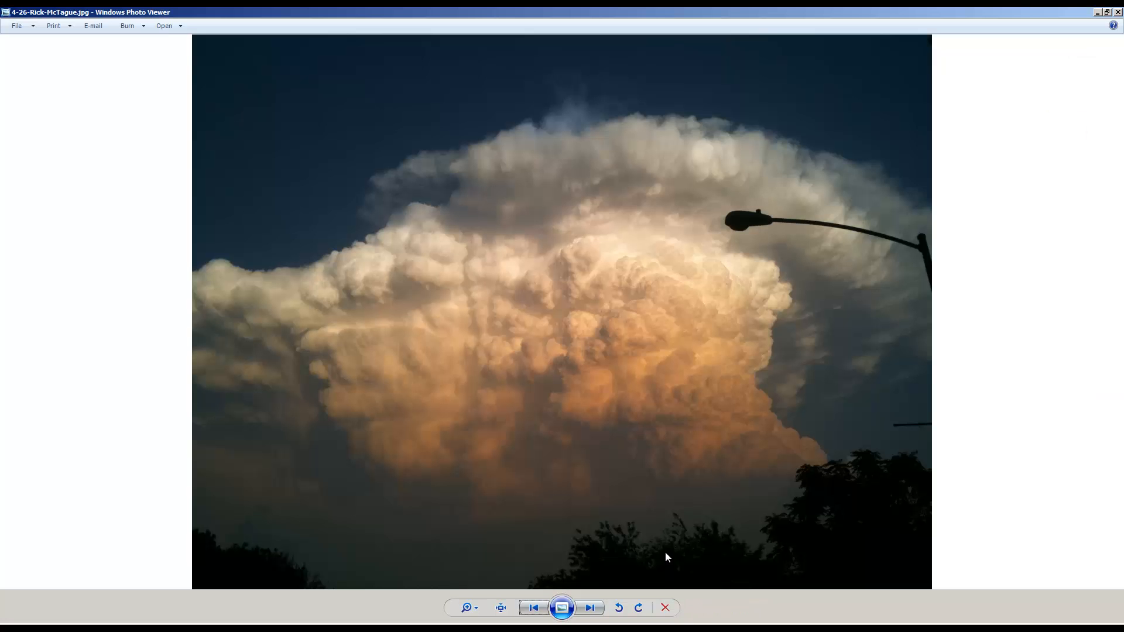
click(538, 606)
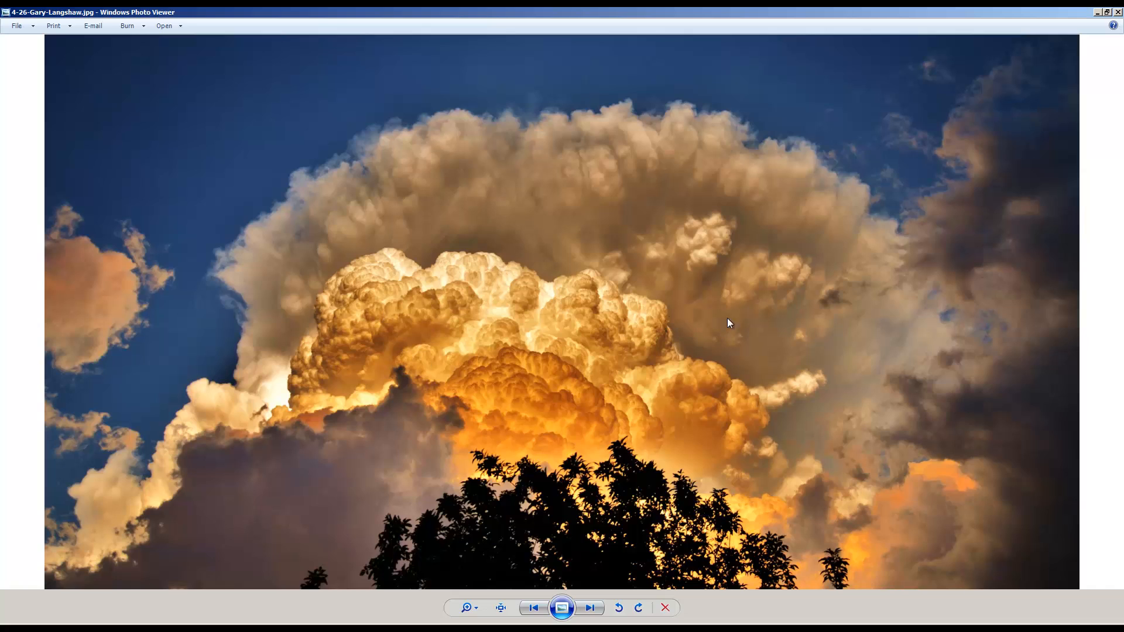
click(589, 609)
click(534, 609)
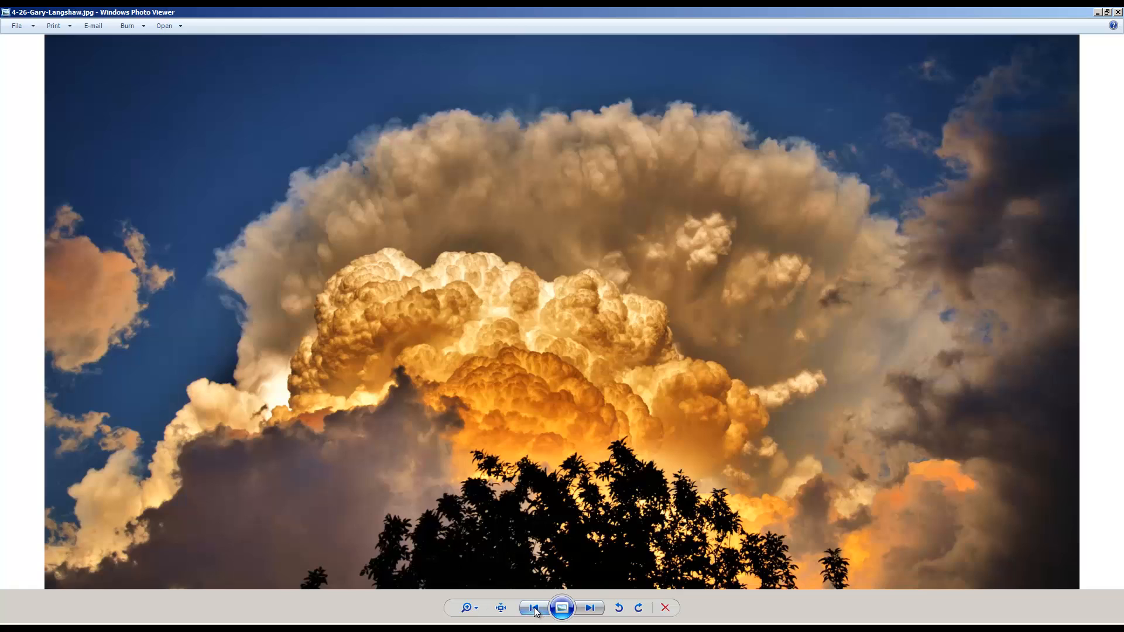
click(589, 609)
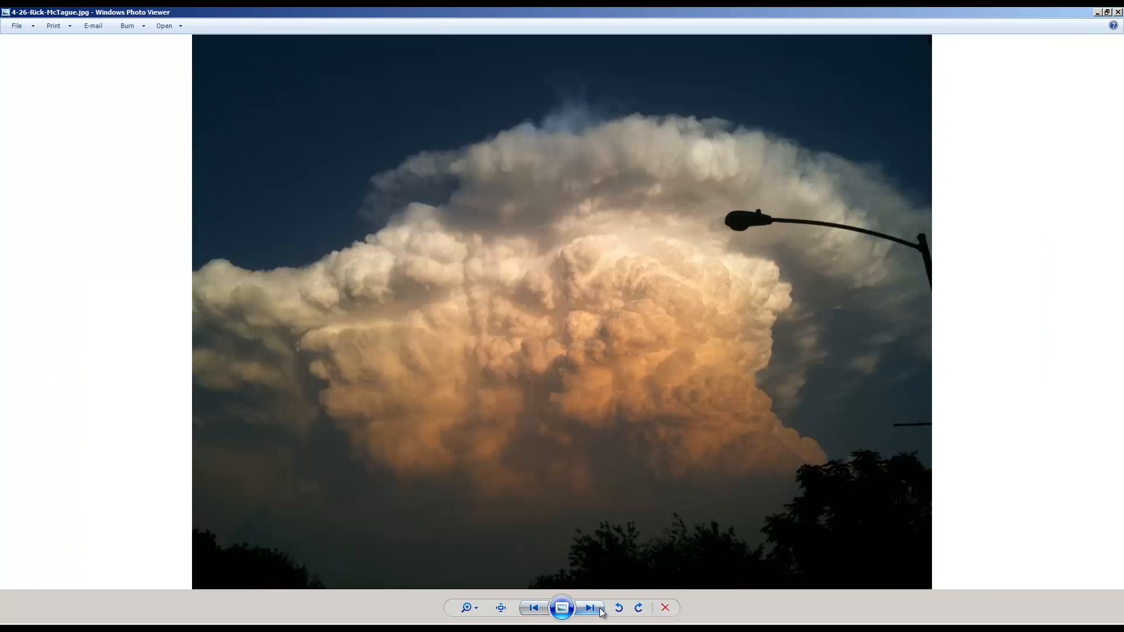
click(534, 608)
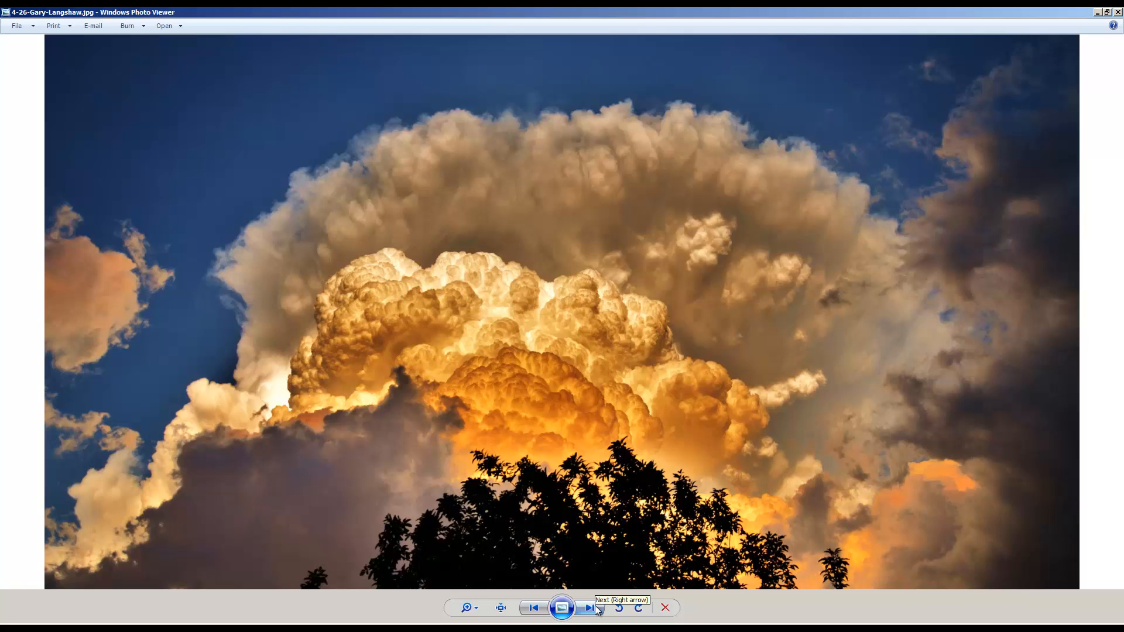
click(540, 614)
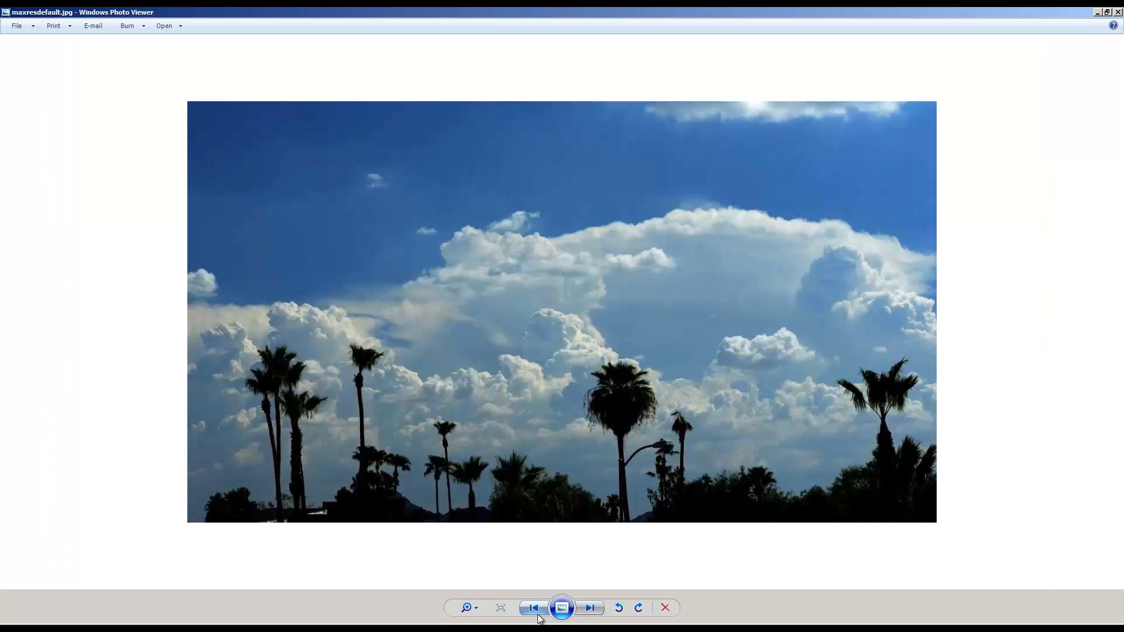
click(599, 607)
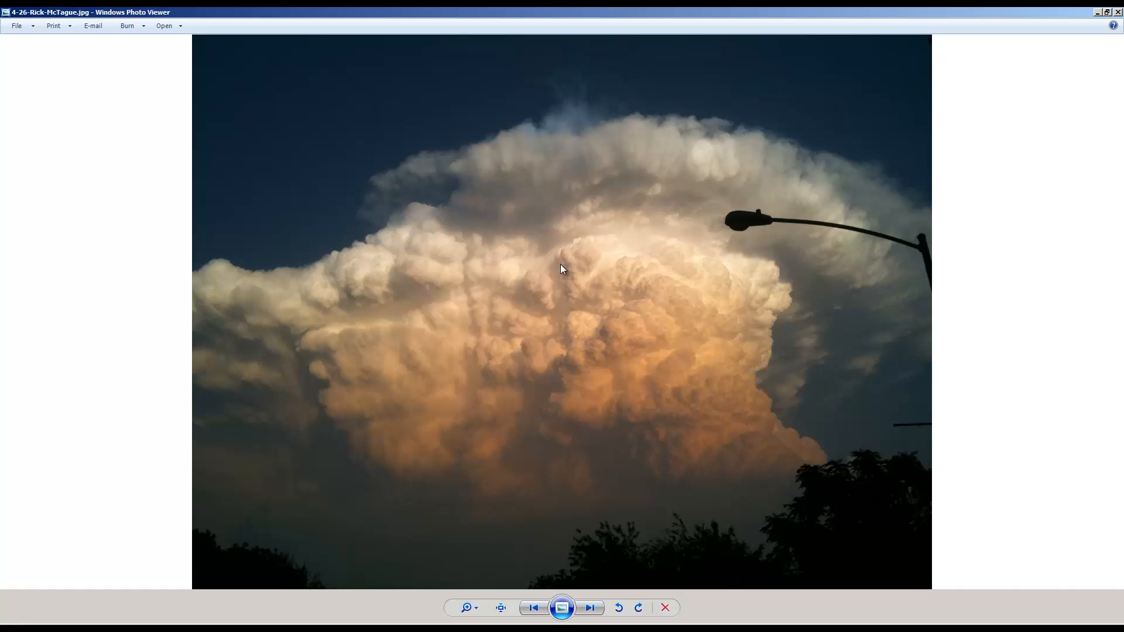
Browse the further reference photos up to best-cumulonimbus-clouds-photo.jpg and return to the photo with the street lamp.
click(589, 609)
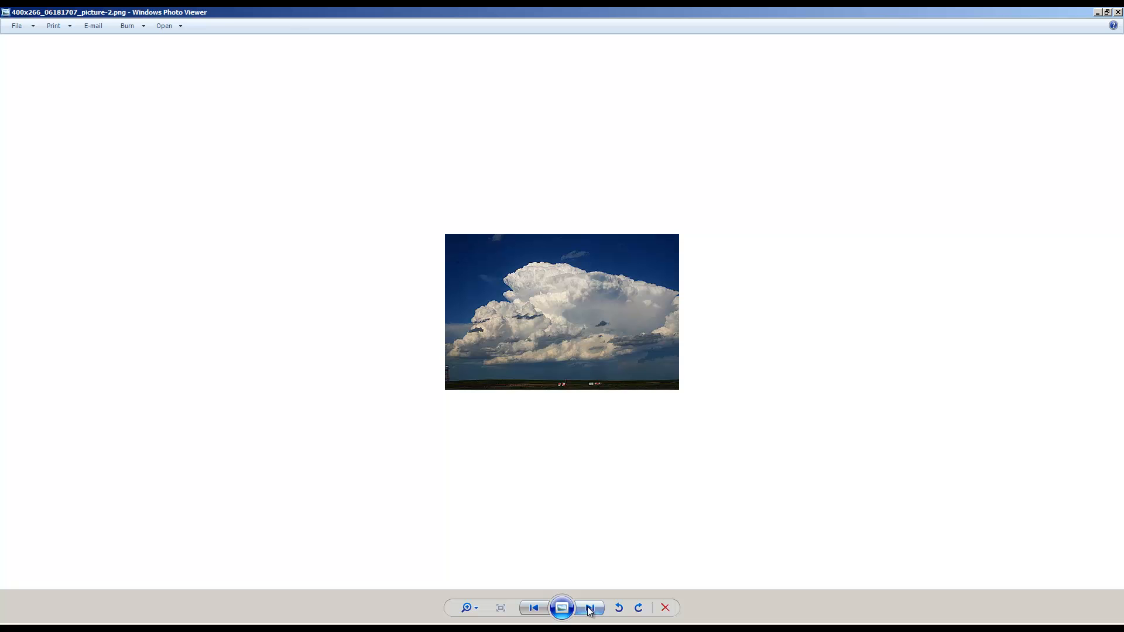
click(590, 609)
click(589, 608)
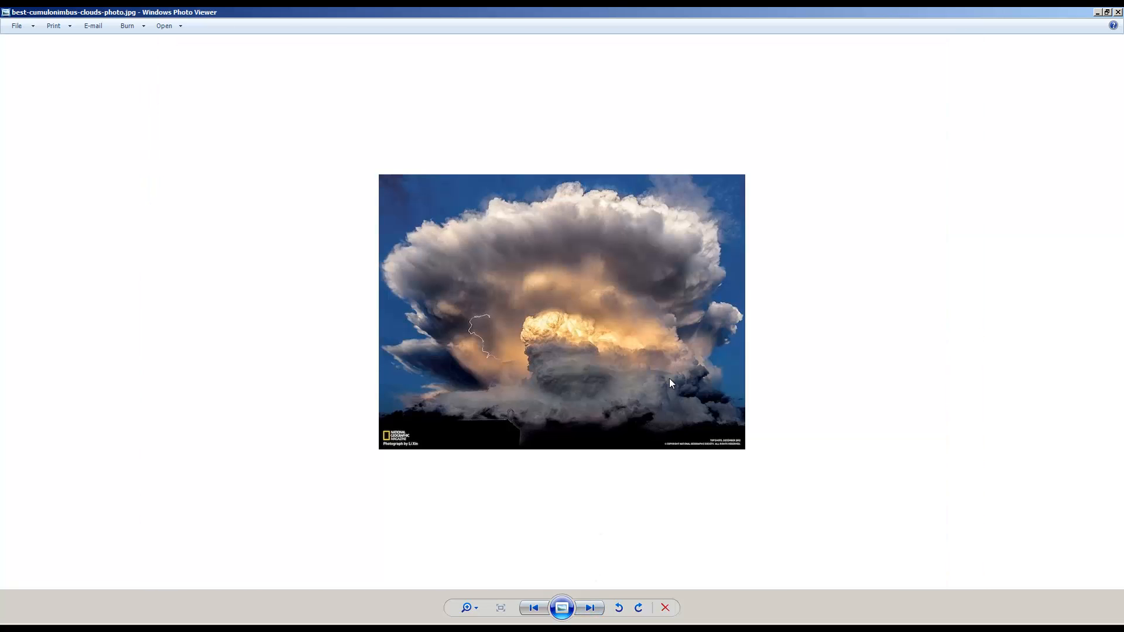
click(529, 607)
click(529, 607)
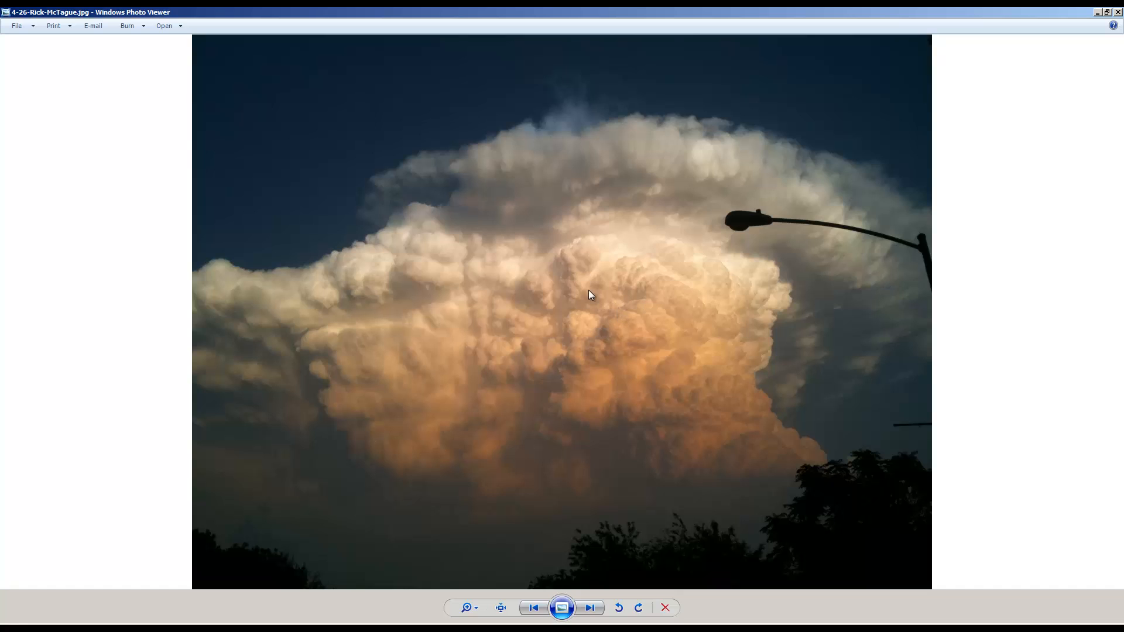
Zoom into the street-lamp photo to examine the cloud's billows, restore the full view, and show the previous photo.
scroll(583, 331, up, 4)
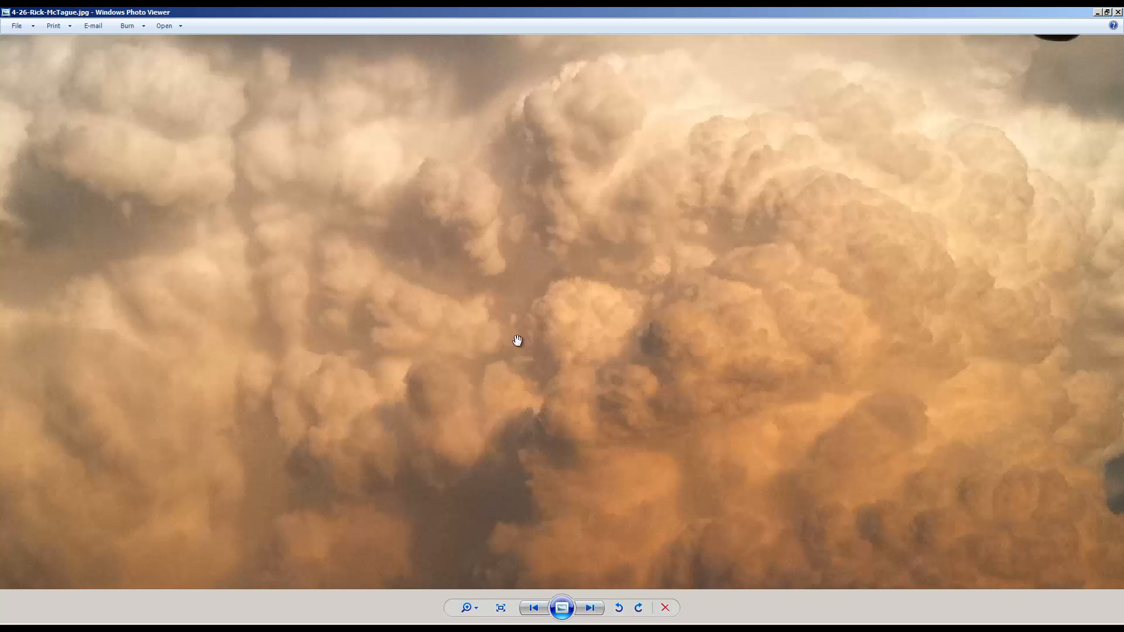
scroll(698, 297, down, 4)
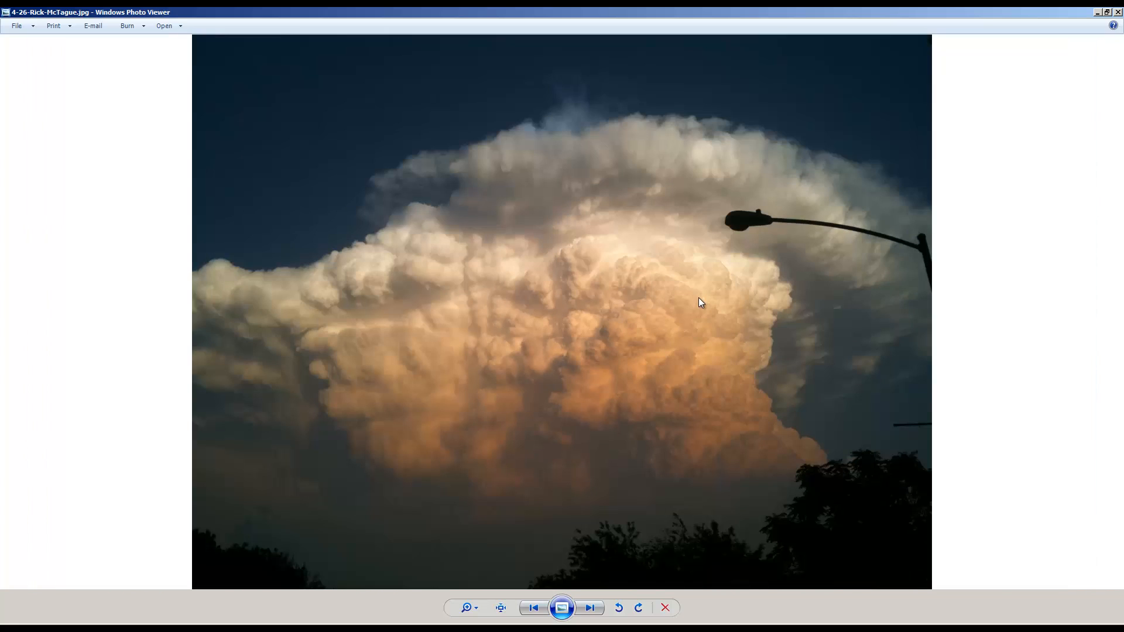
click(539, 607)
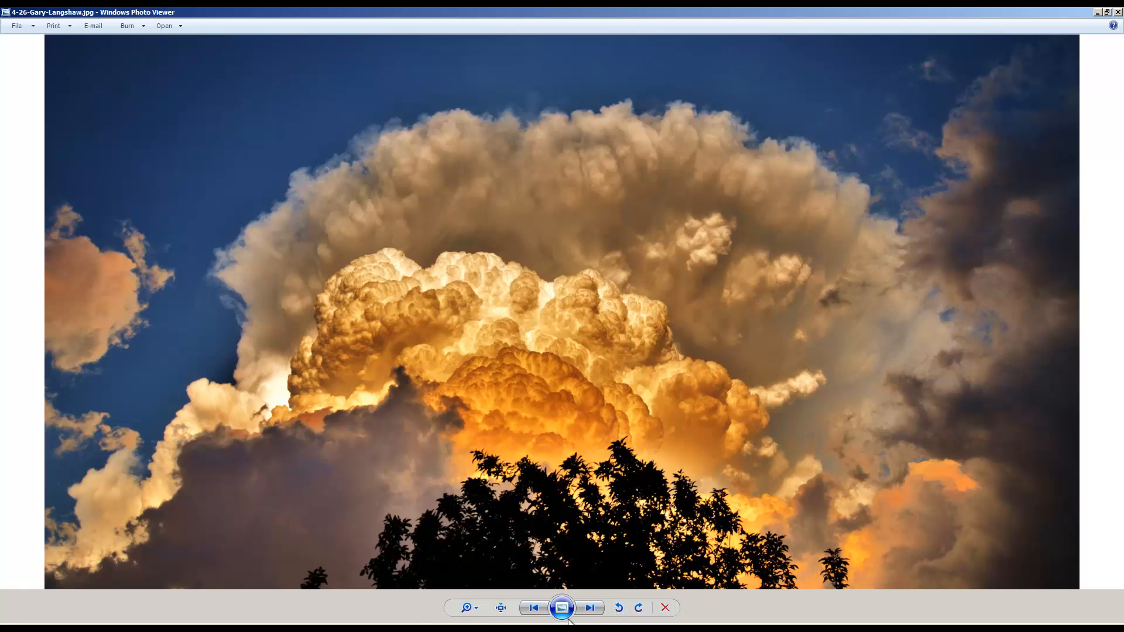
Switch back to VUE xStream and delete every sphere of the Layered Cumulus cloud except the first two.
key(alt+Tab)
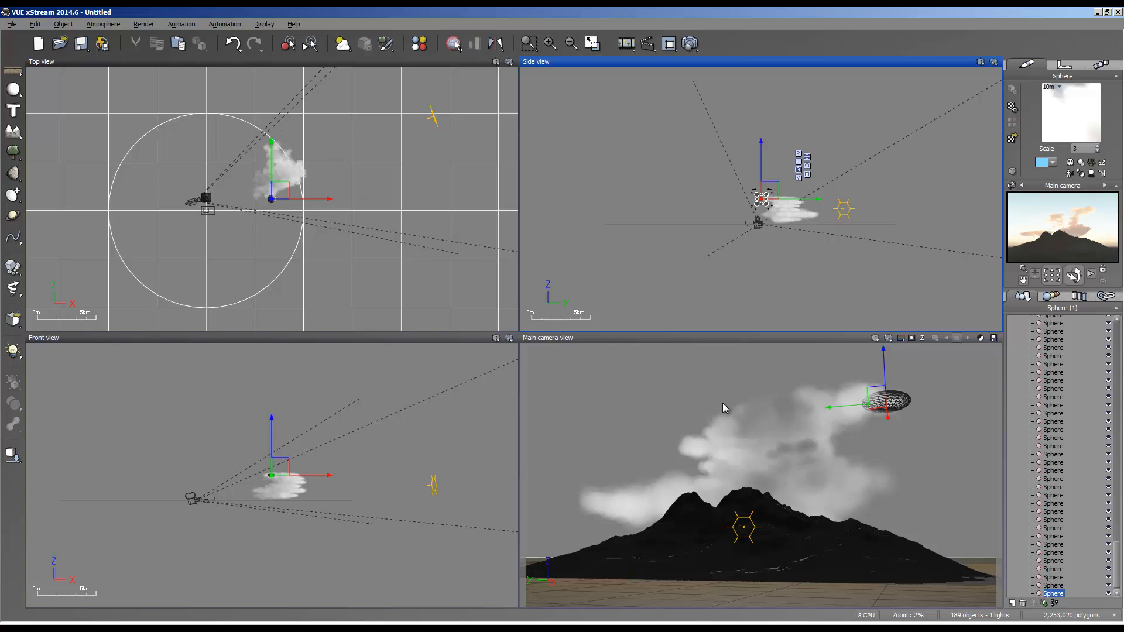
scroll(1070, 433, up, 15)
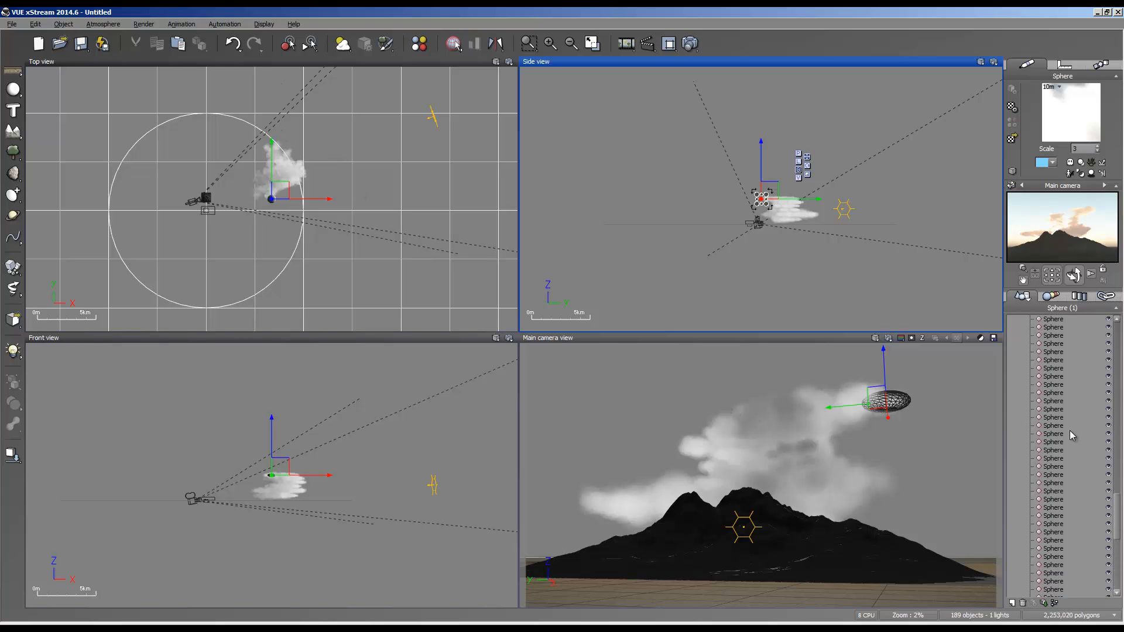
scroll(1066, 434, up, 10)
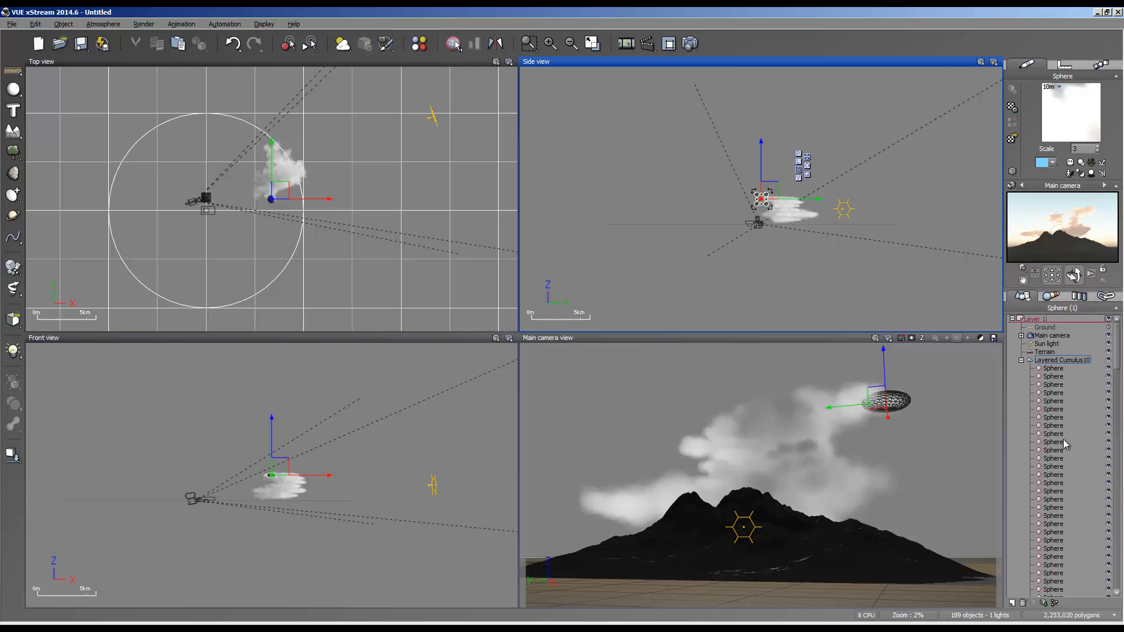
click(1053, 385)
scroll(1057, 398, down, 20)
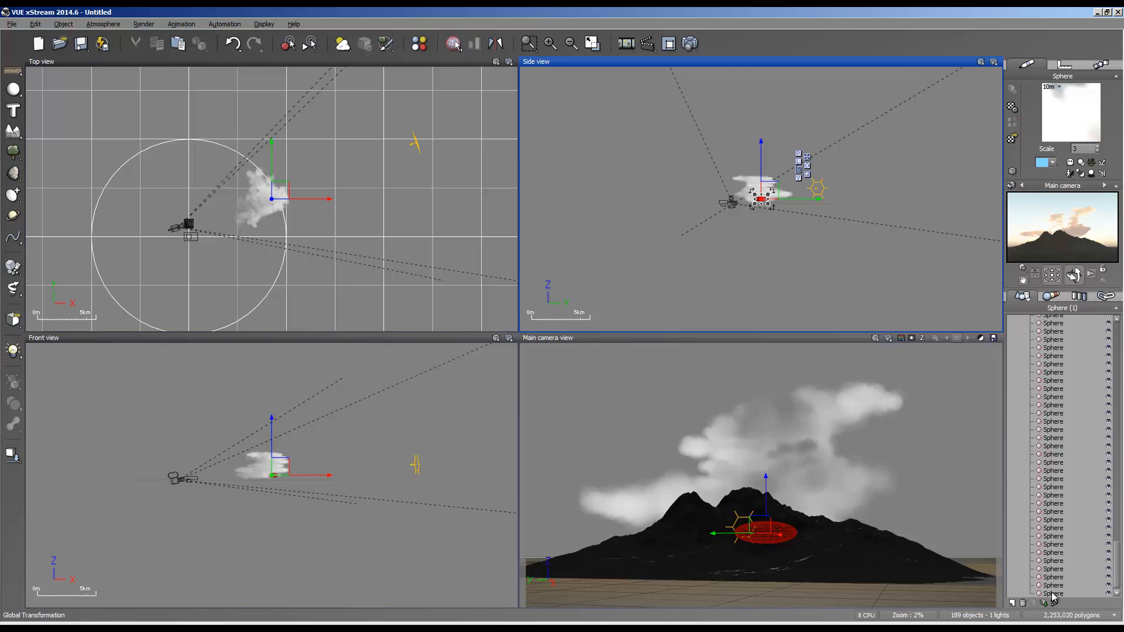
scroll(1087, 410, up, 5)
scroll(1089, 409, up, 15)
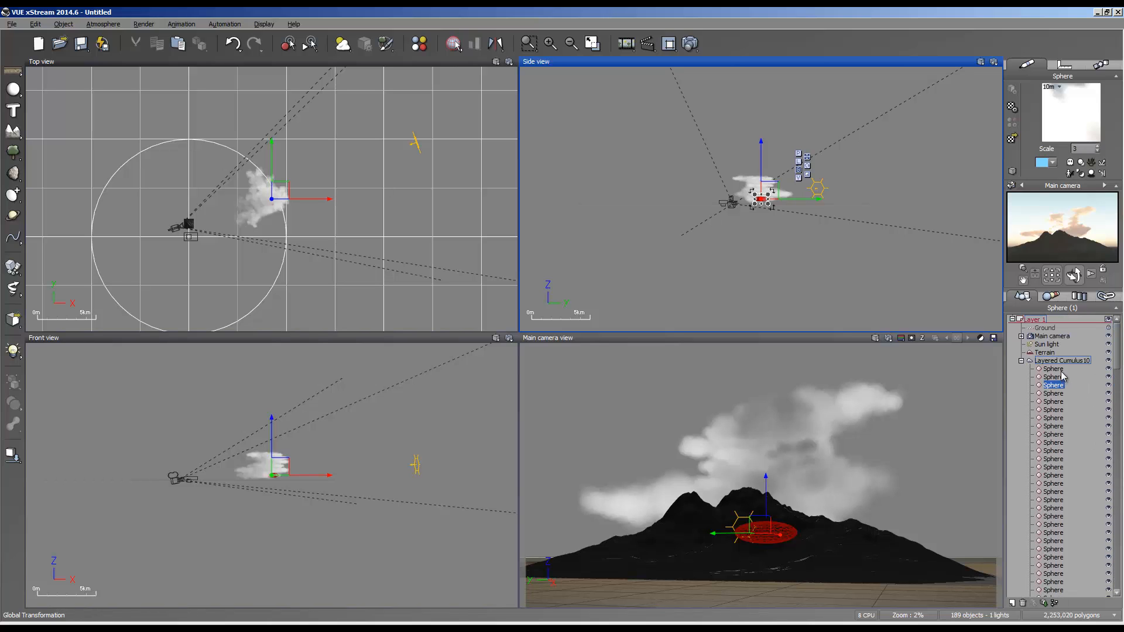
scroll(1069, 419, down, 20)
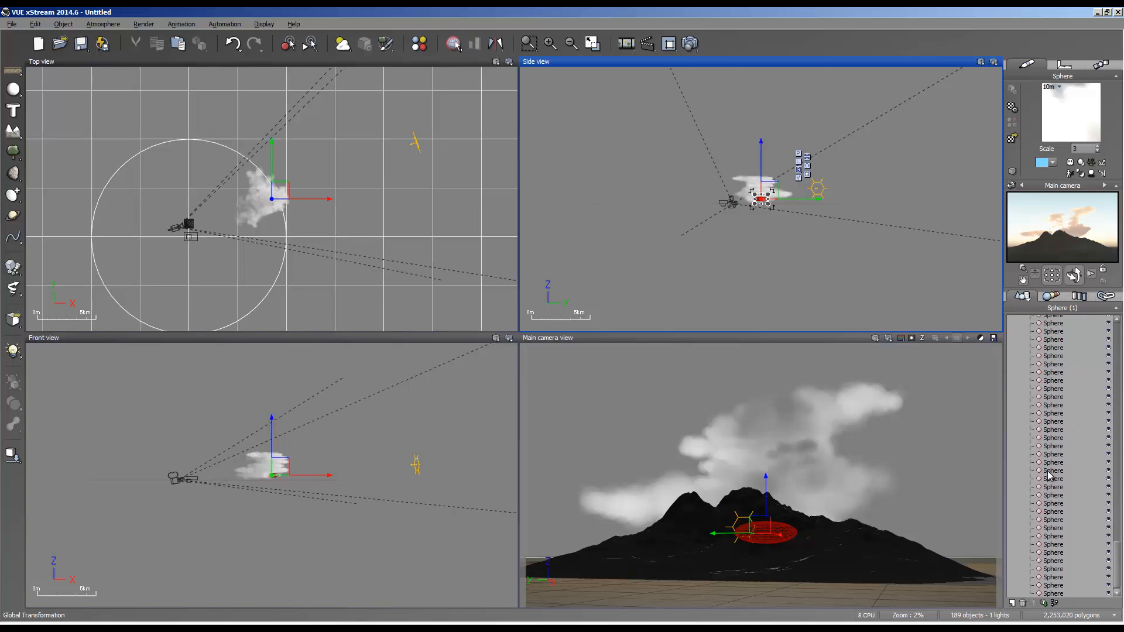
shift+click(1055, 594)
key(Delete)
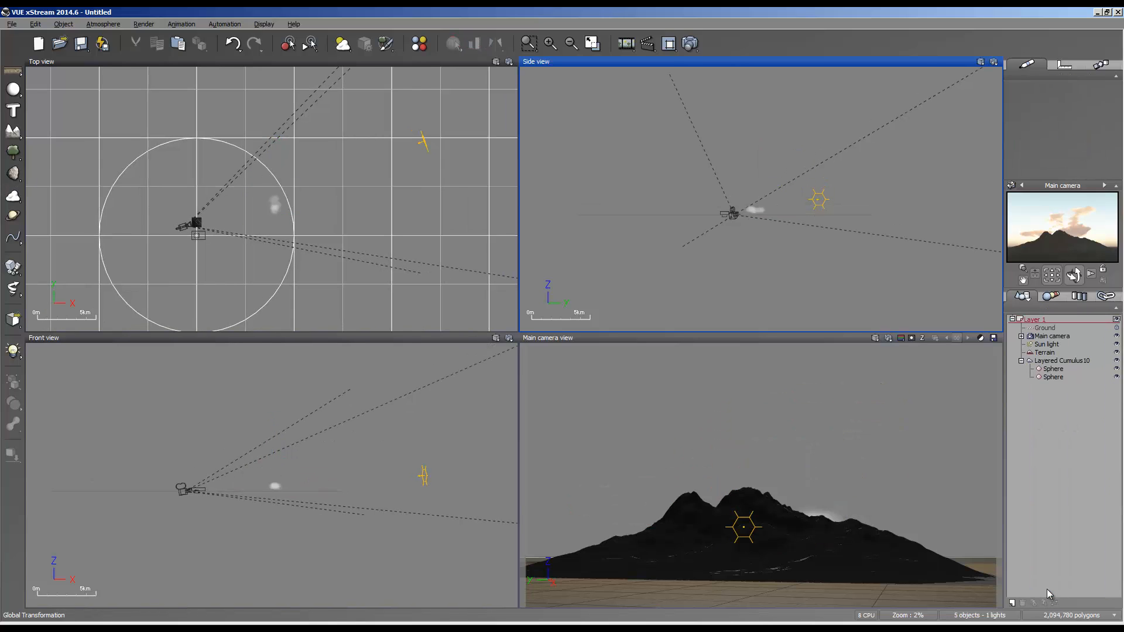
Select the second sphere of the Layered Cumulus cloud and add seven more spheres to the cloud.
click(1061, 380)
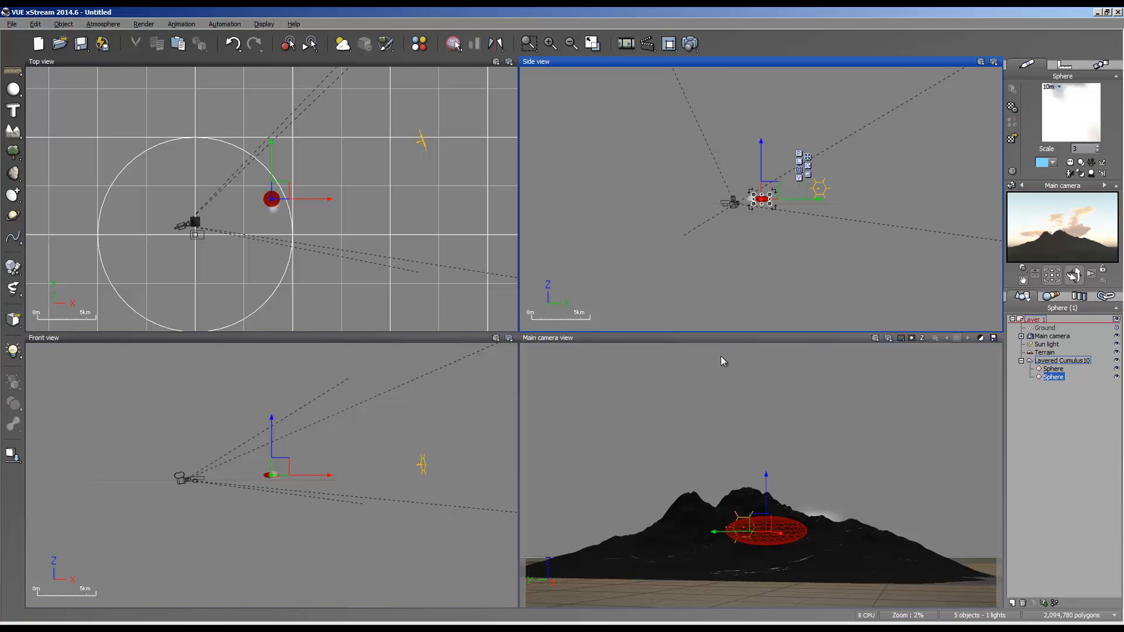
click(13, 195)
click(12, 195)
click(13, 195)
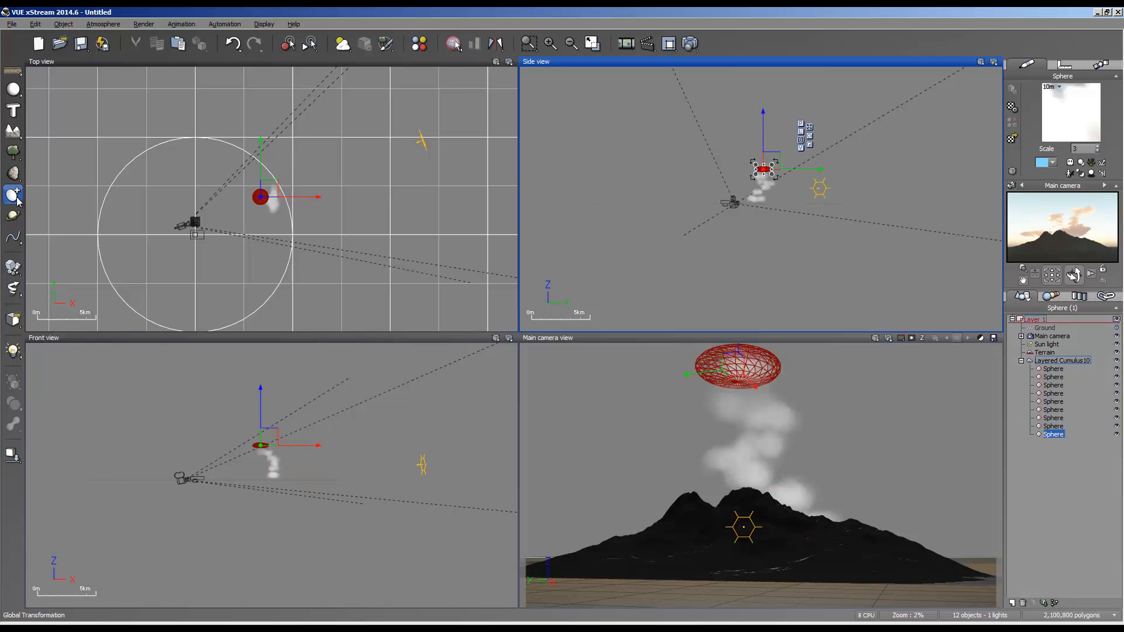
Add four more spheres to the upper end of the Layered Cumulus cloud's column.
click(13, 195)
click(14, 196)
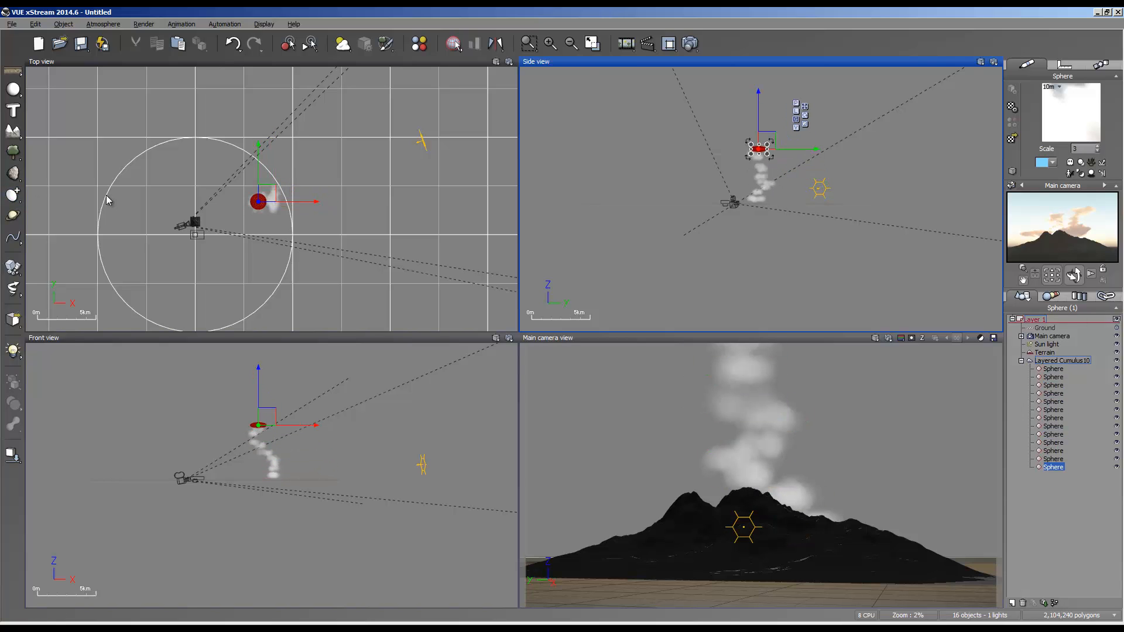
right_click(1064, 217)
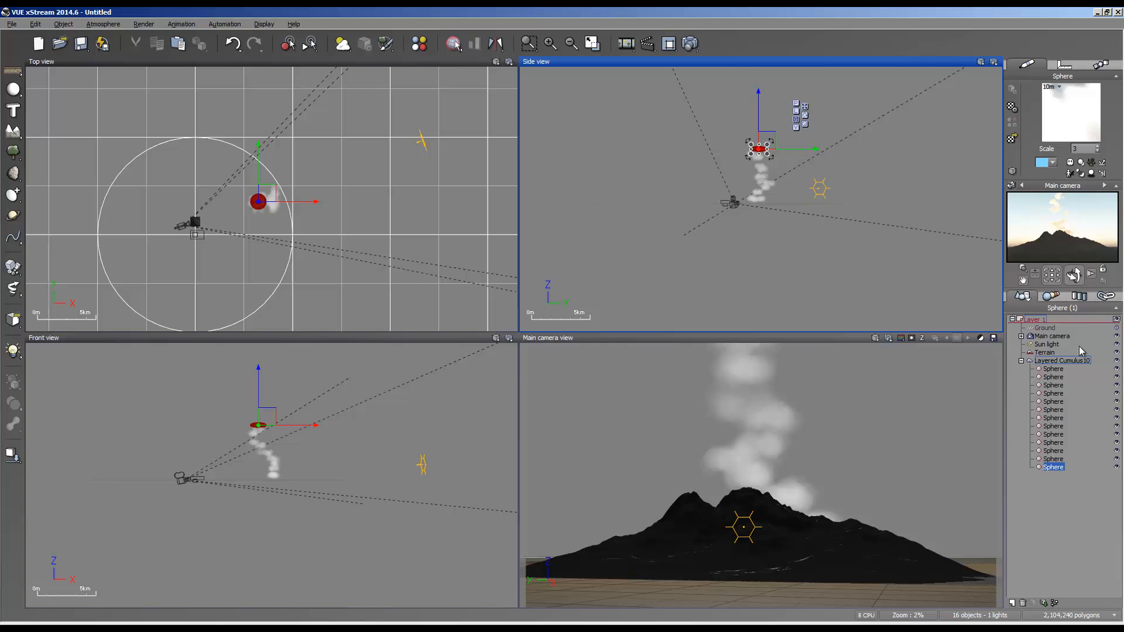
Delete every sphere of the Layered Cumulus cloud except the first, and select the remaining sphere.
shift+click(1054, 377)
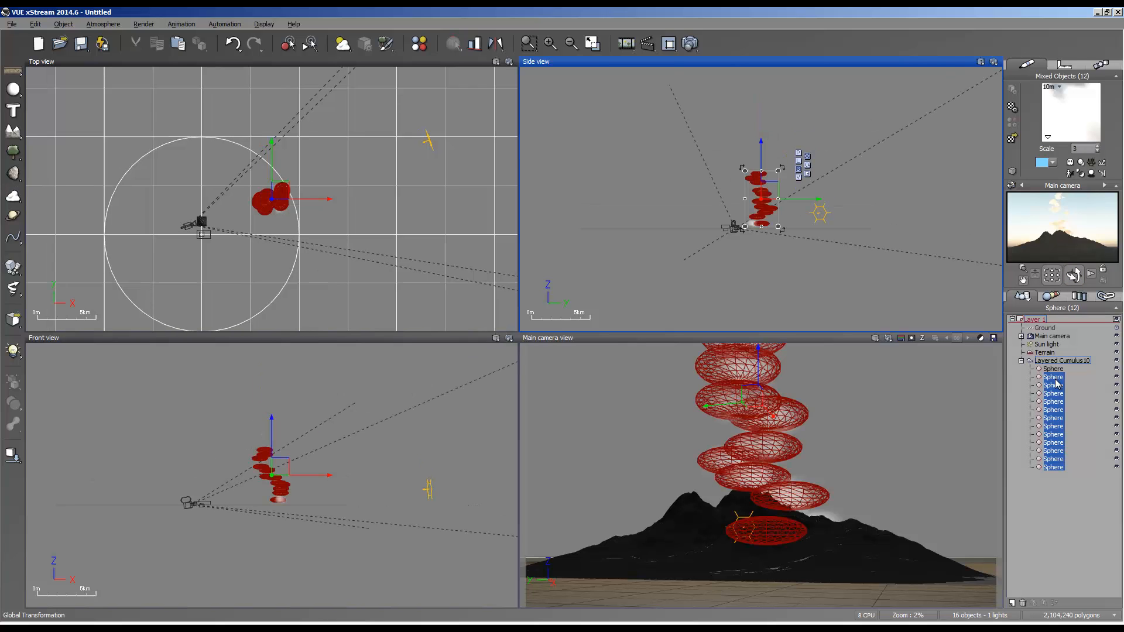
key(Delete)
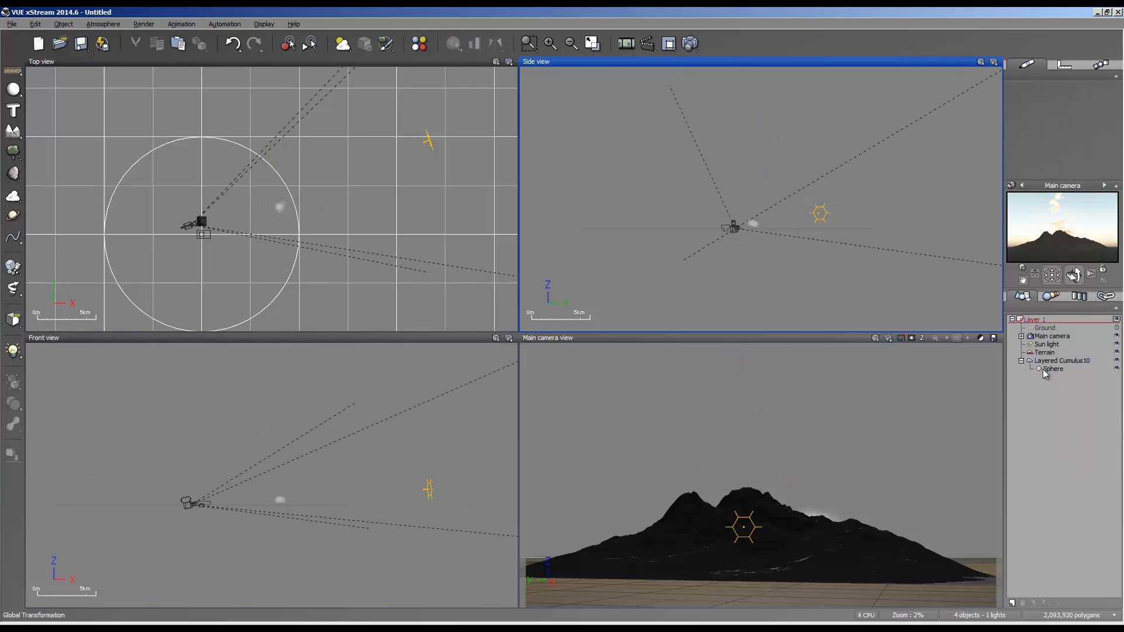
click(1043, 369)
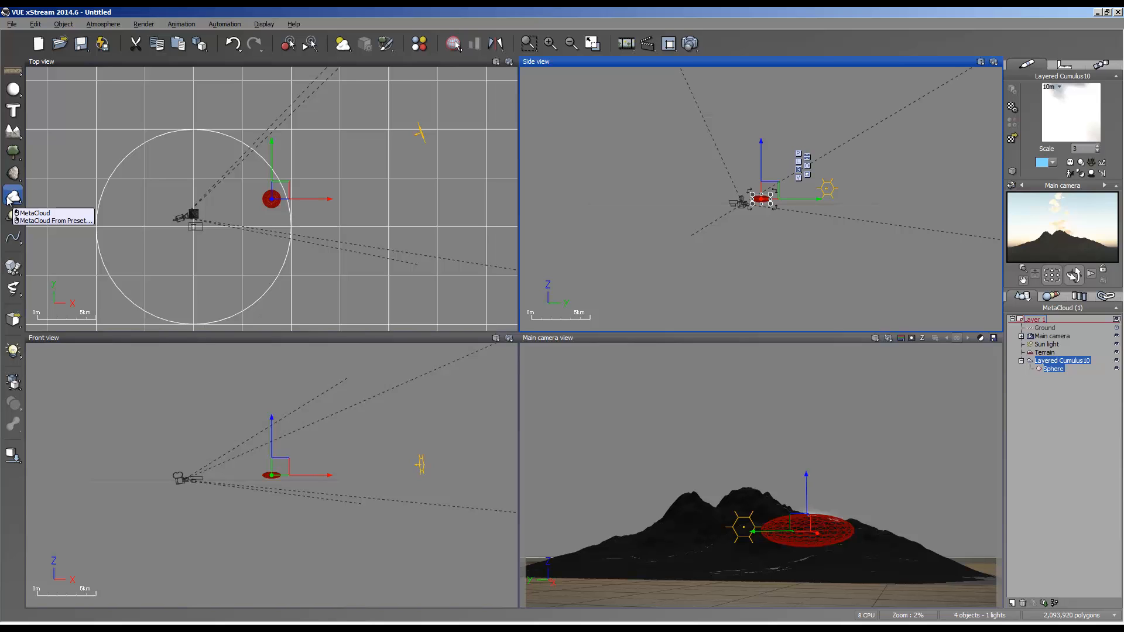
click(1059, 375)
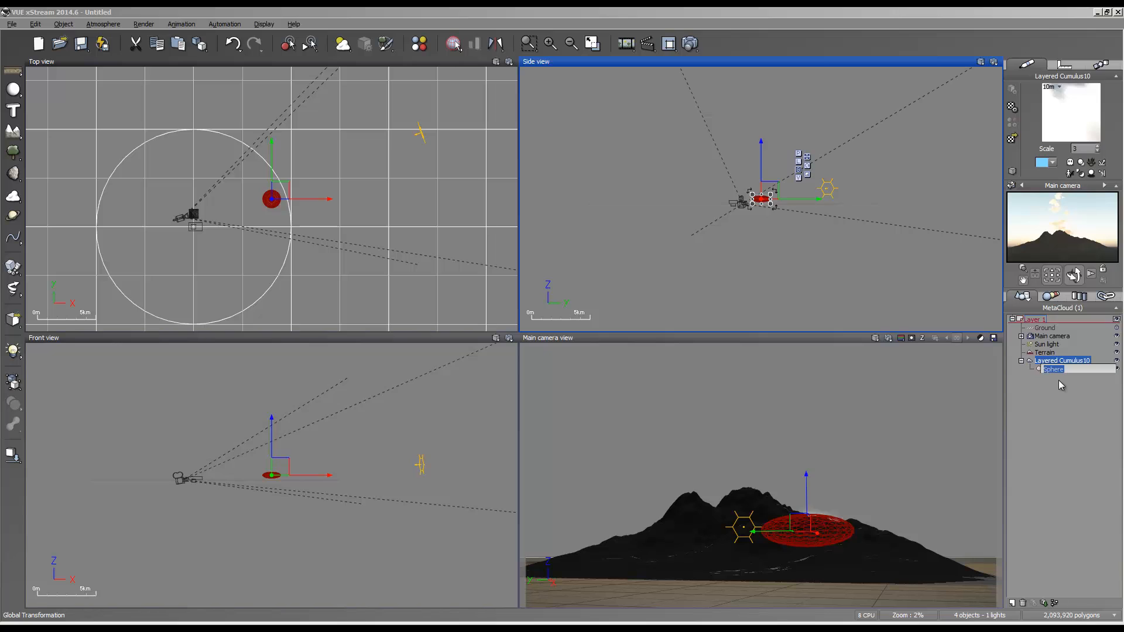
Undo the sphere edits to restore the full Layered Cumulus cloud, and slightly resize its second sphere.
key(ctrl+z)
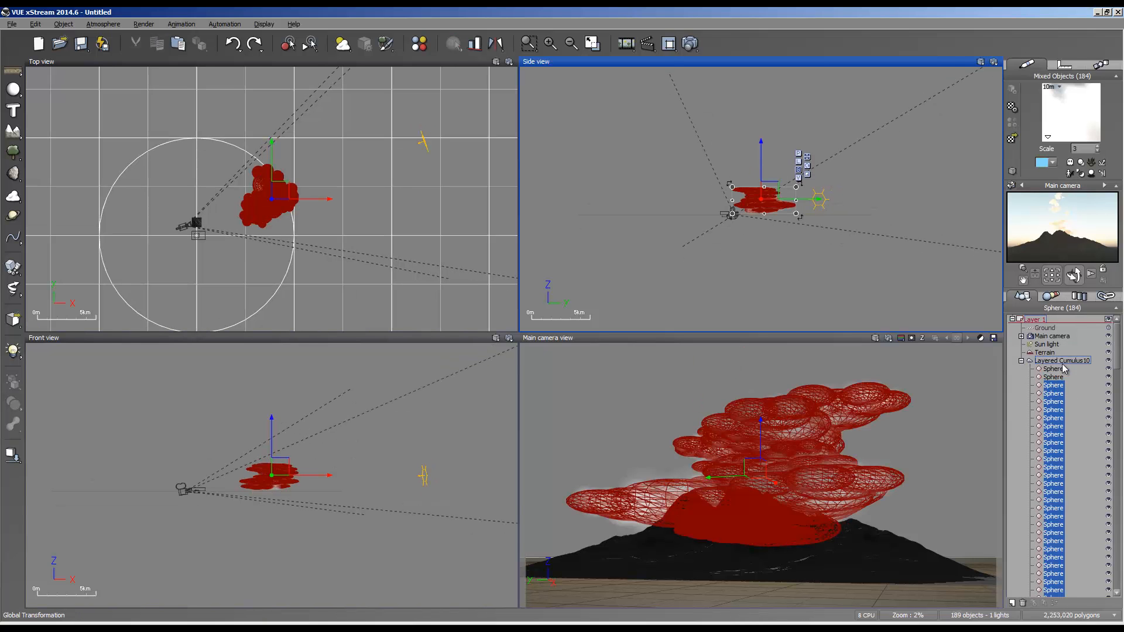
click(1054, 377)
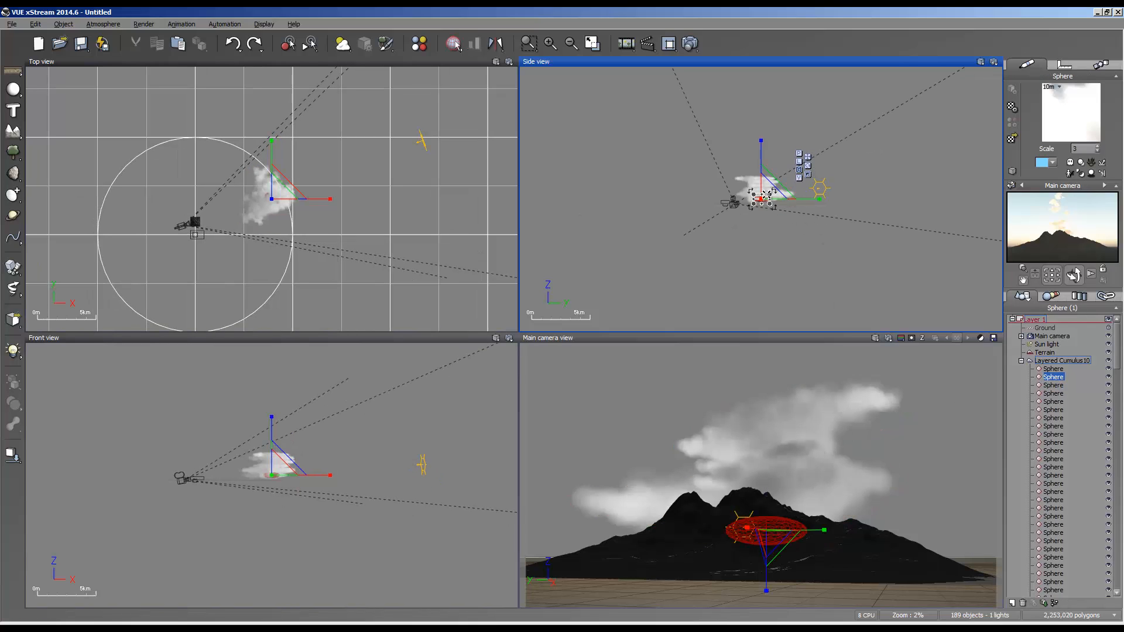
drag(764, 192, 785, 191)
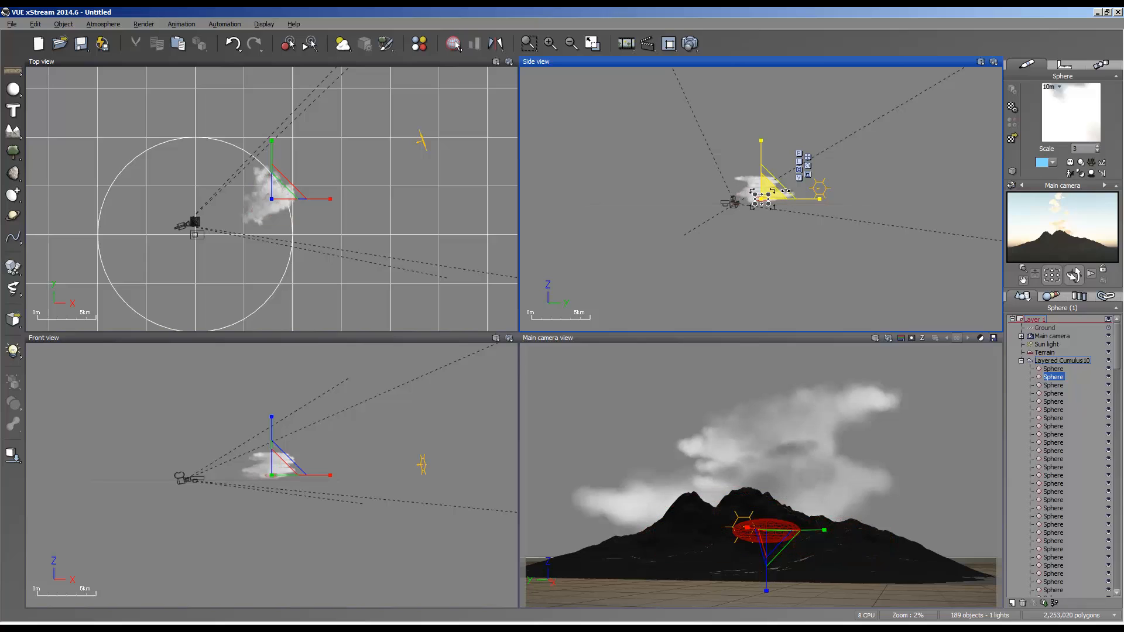
Inspect the second sphere's Dense Distant material in the Advanced Material Editor, select the third sphere, and leave the editor without changes.
double_click(1060, 109)
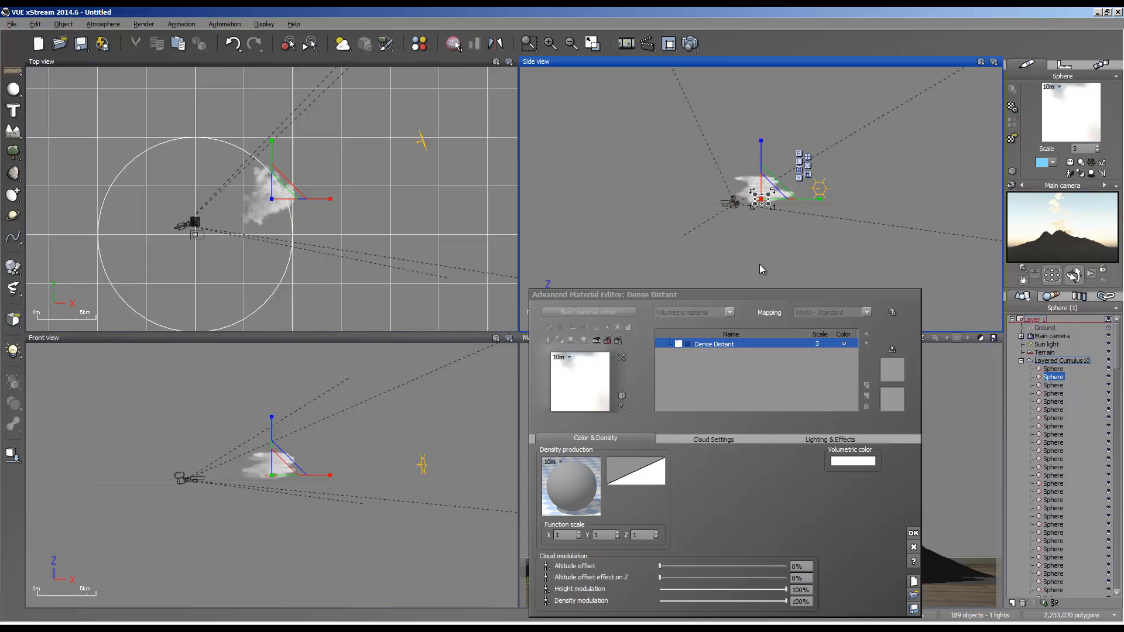
drag(662, 295, 630, 178)
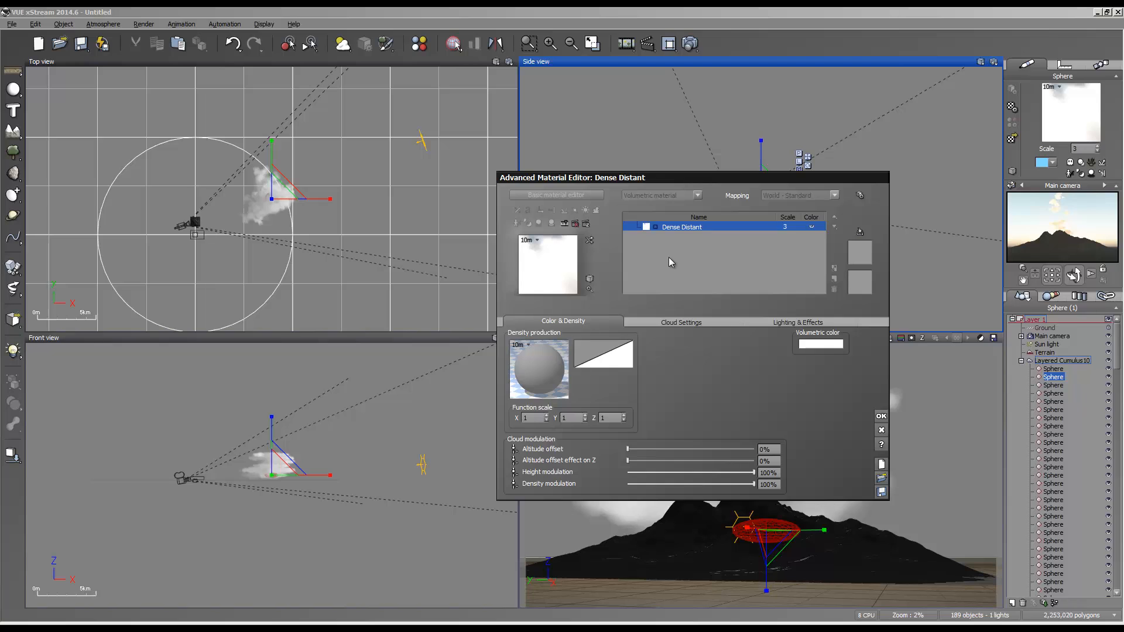
click(1057, 386)
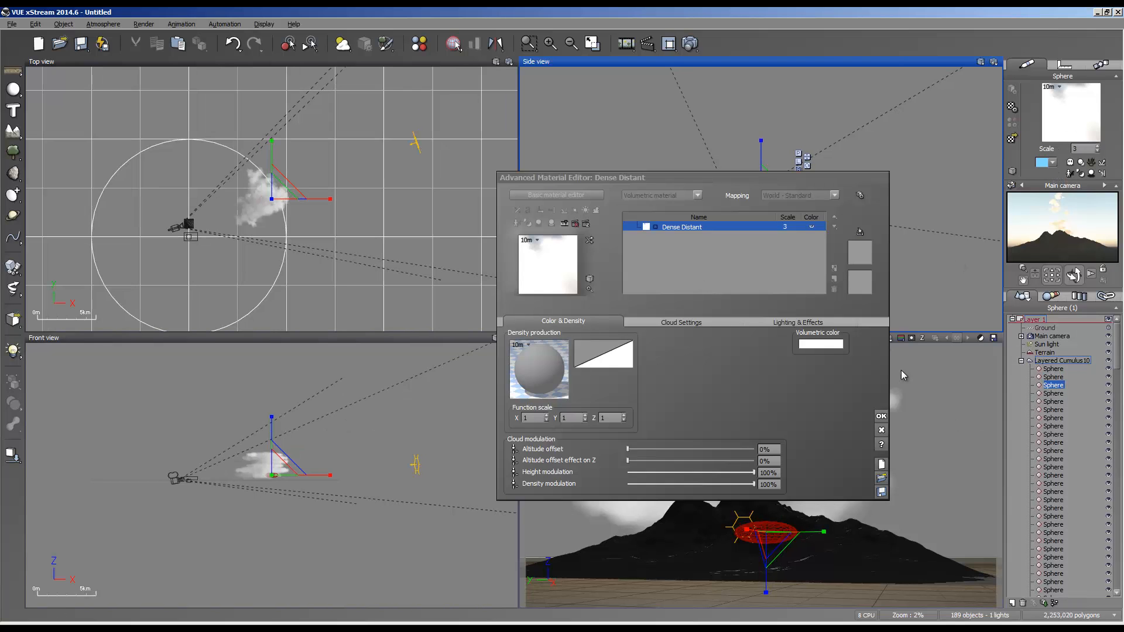
click(882, 431)
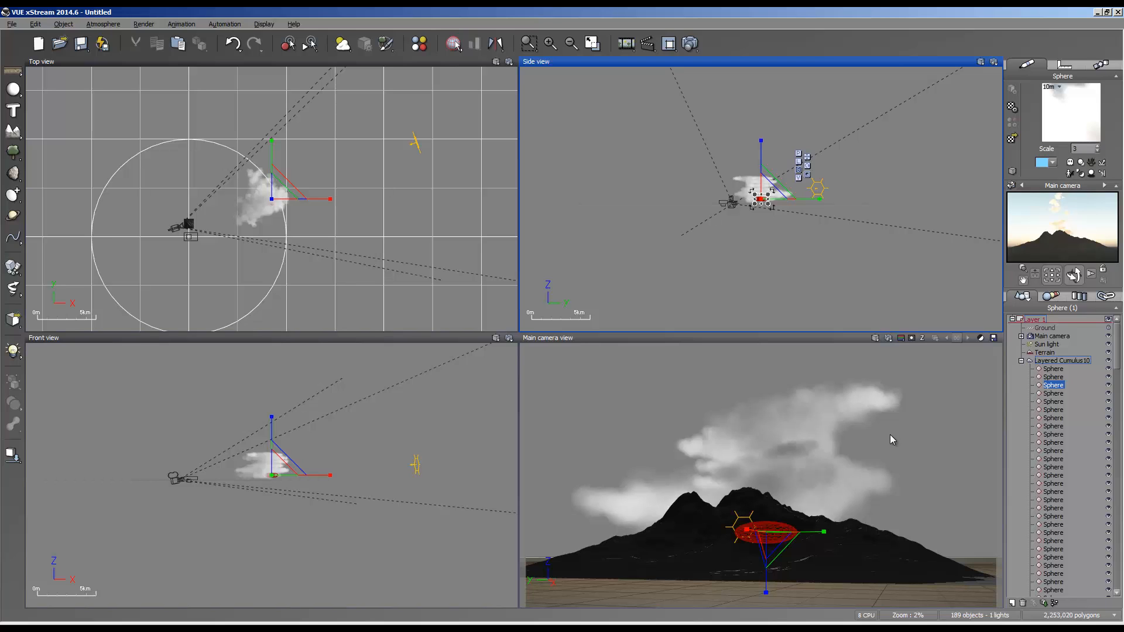
Select the whole Layered Cumulus cloud, collapse its sphere list, and review the cloud settings and lighting effects of its Dense Distant material.
click(1051, 363)
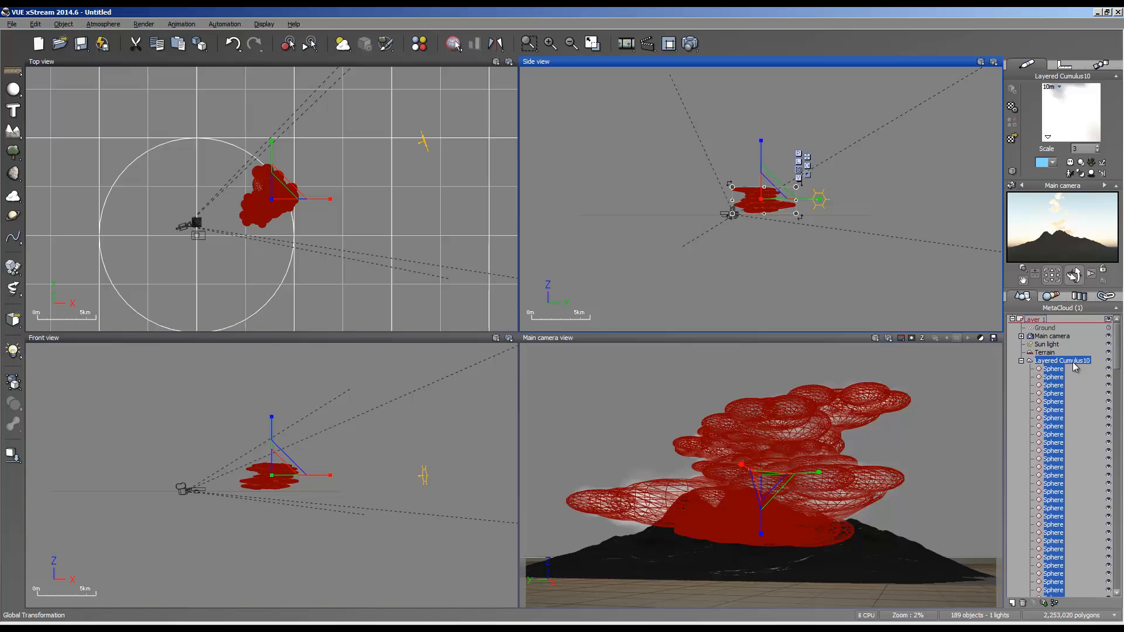
click(1022, 361)
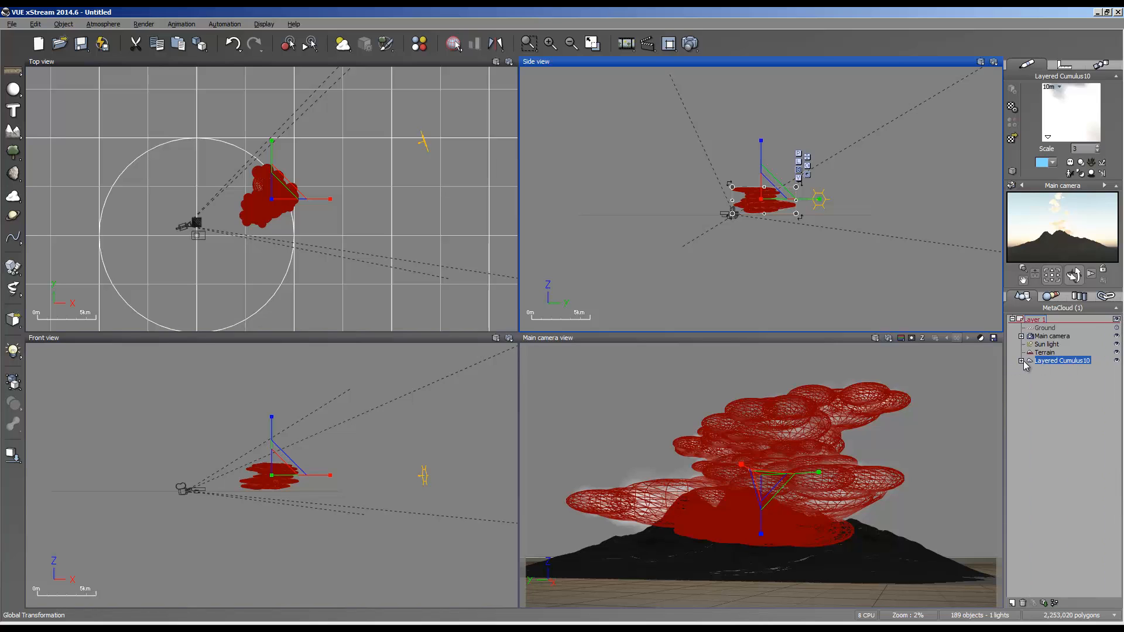
double_click(1073, 117)
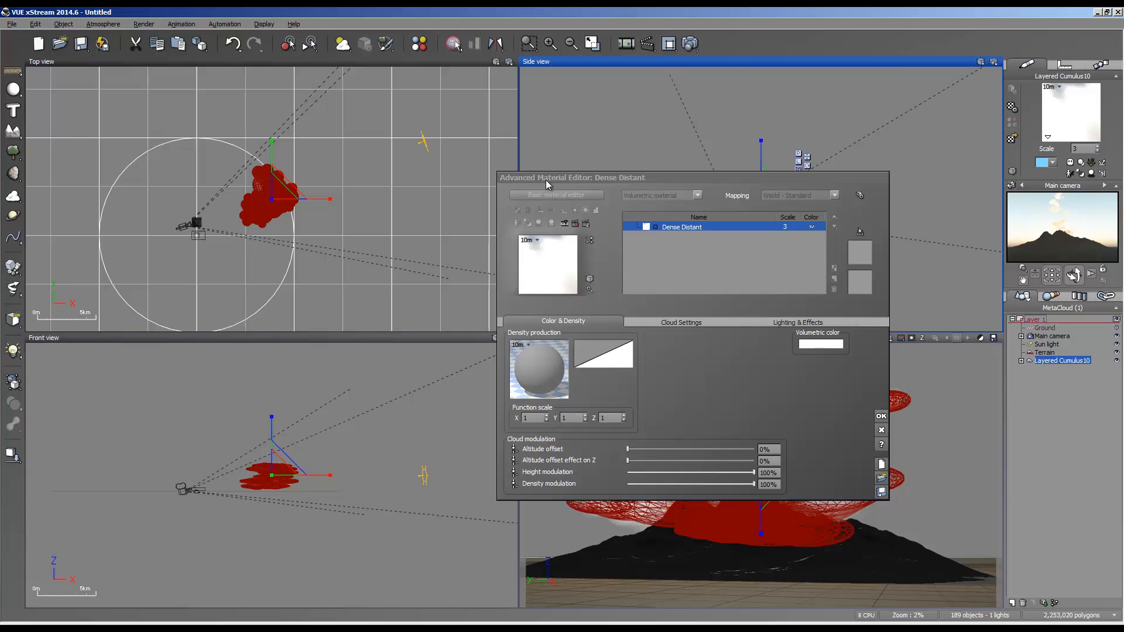
click(782, 322)
click(732, 322)
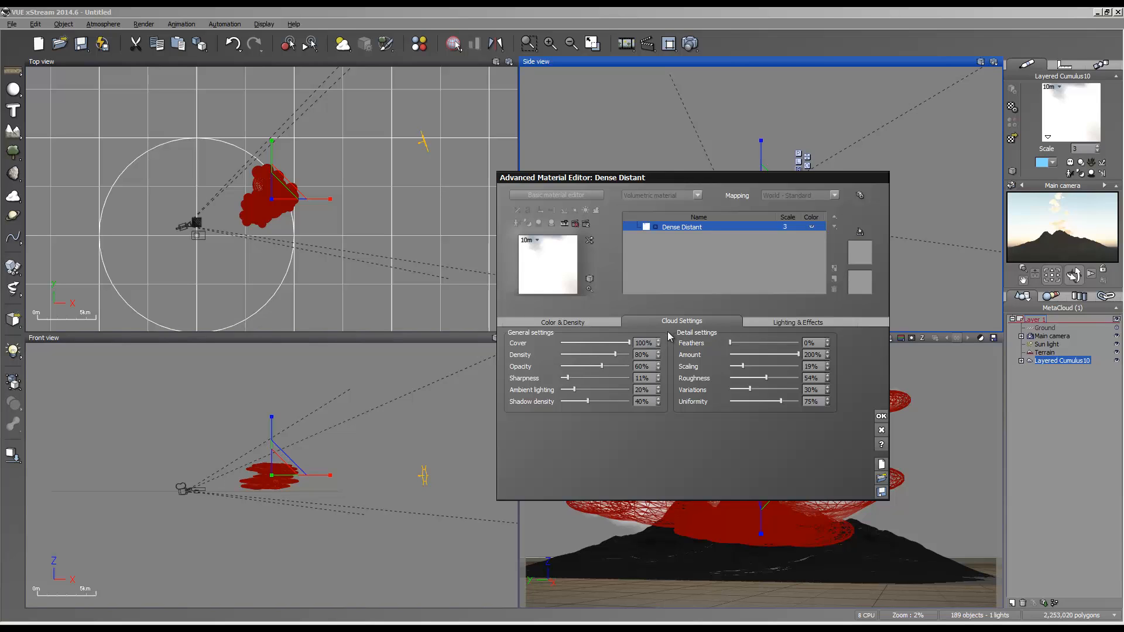
click(779, 321)
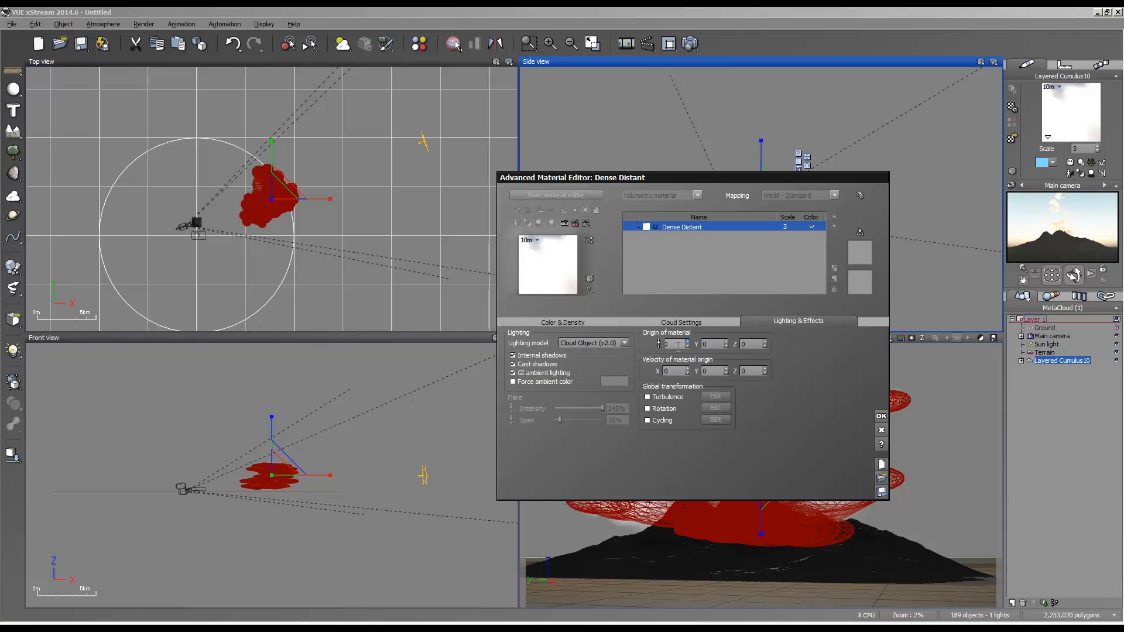
Try the Turbulence and Cycling global transformations on the Dense Distant material, and turn them off again.
click(669, 398)
click(666, 409)
click(656, 420)
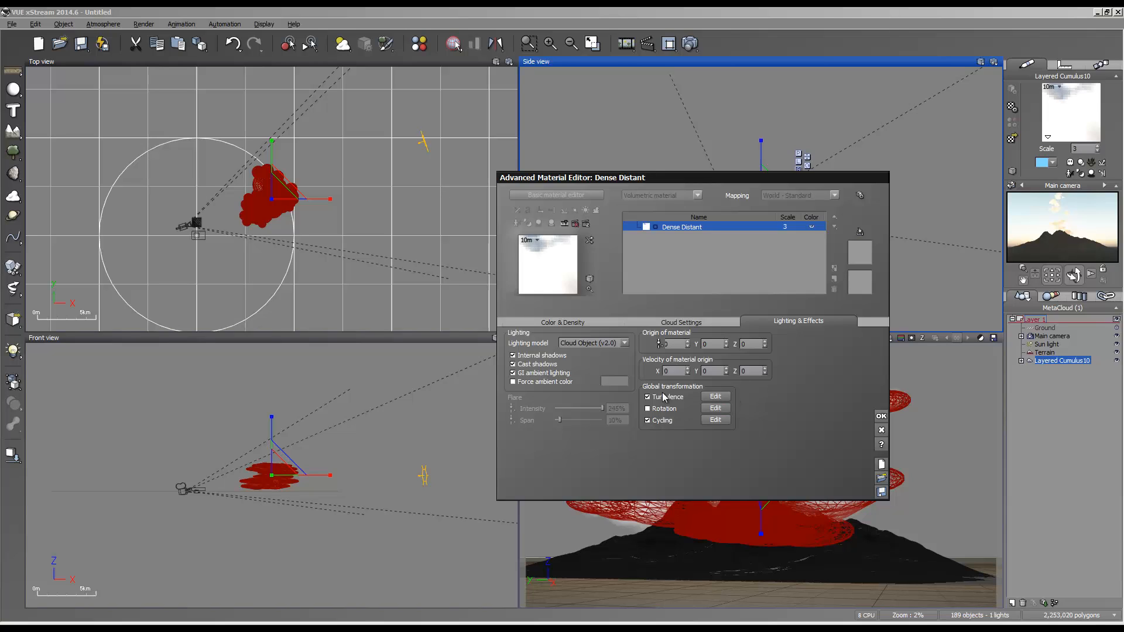
click(660, 410)
click(653, 397)
click(655, 420)
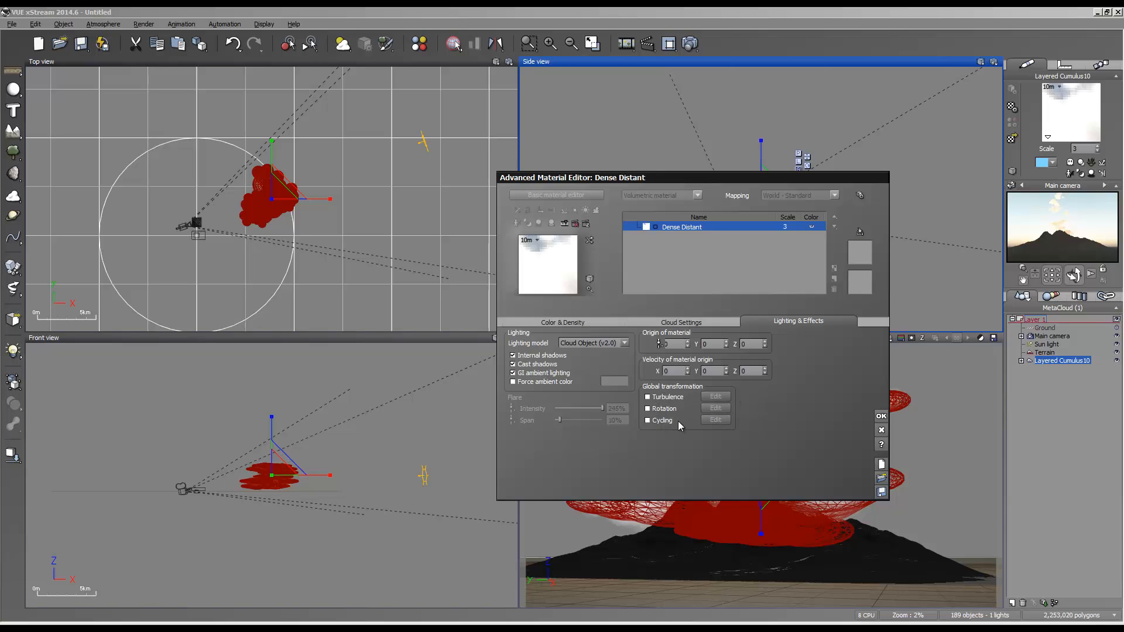
Enable the Cycling transformation, view its amount and scale settings, and disable it.
click(659, 420)
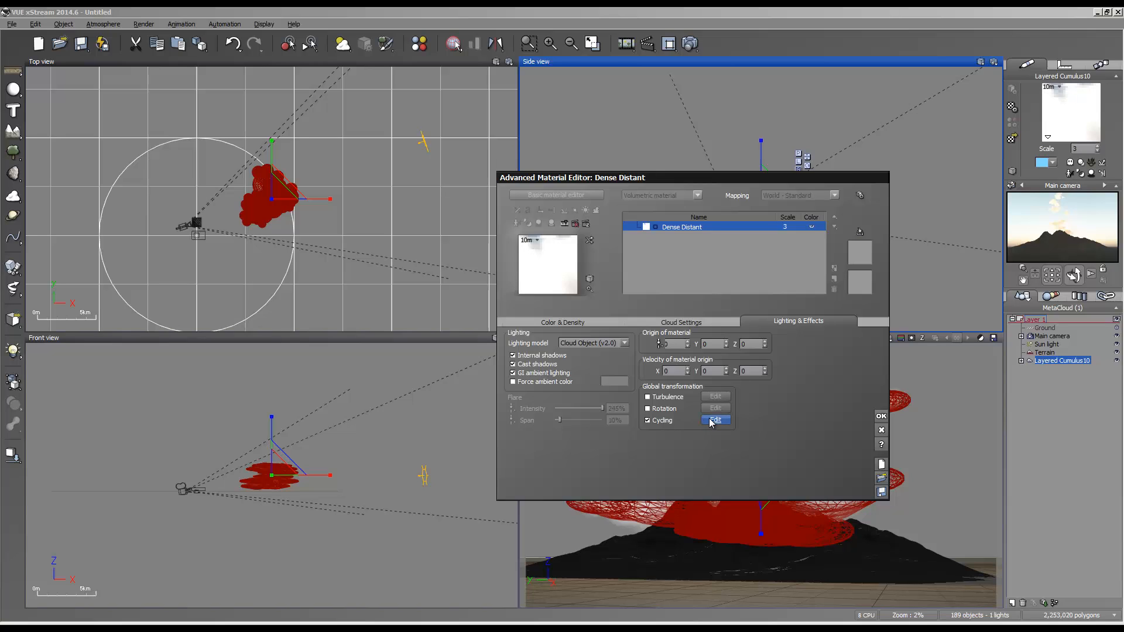
click(714, 421)
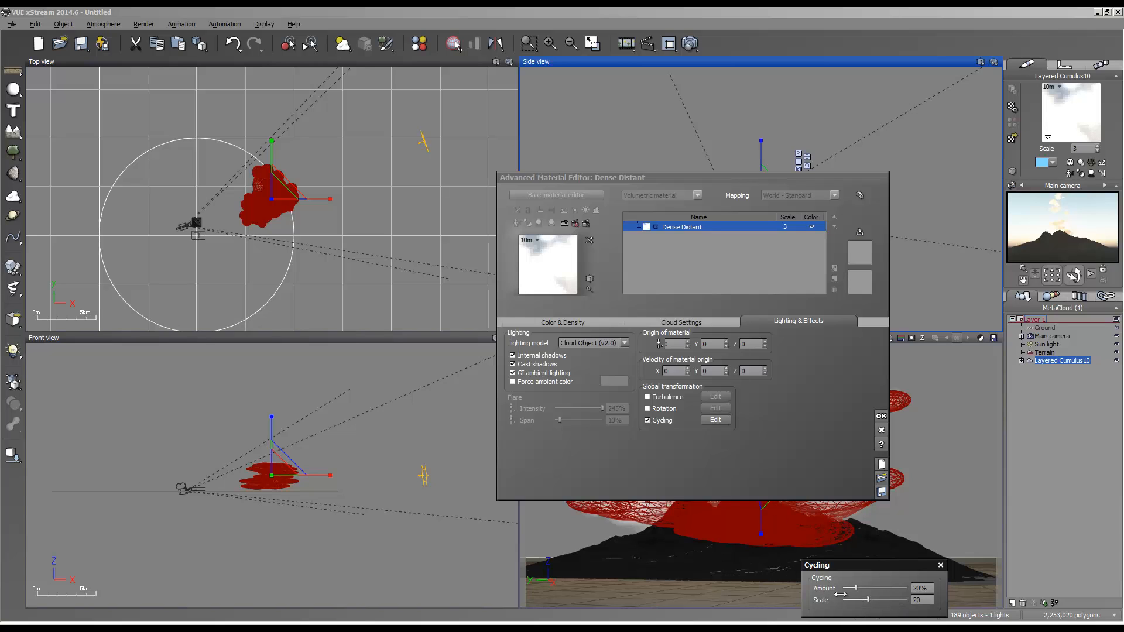
click(656, 421)
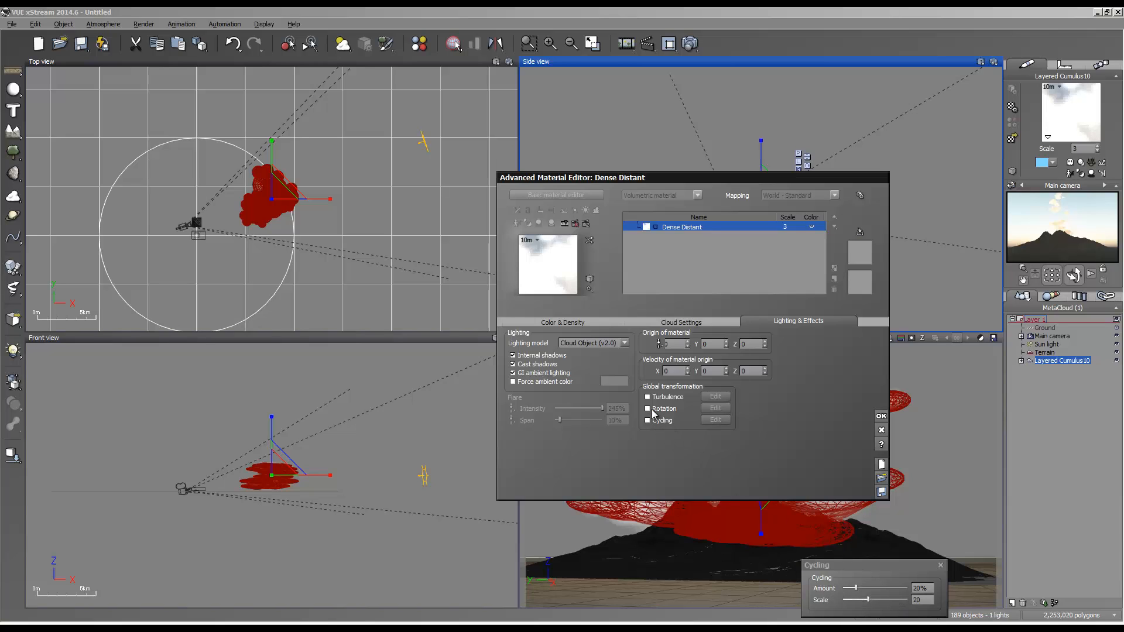
Enable the Rotation transformation, view its rotation and twist settings, and disable it.
click(655, 409)
click(716, 408)
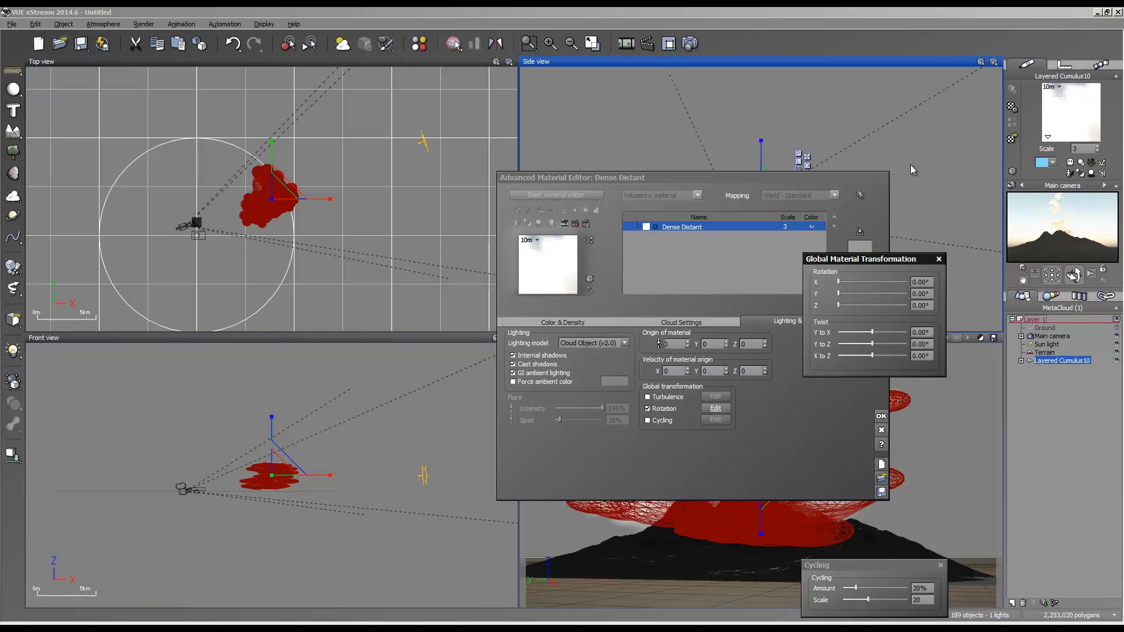
click(939, 259)
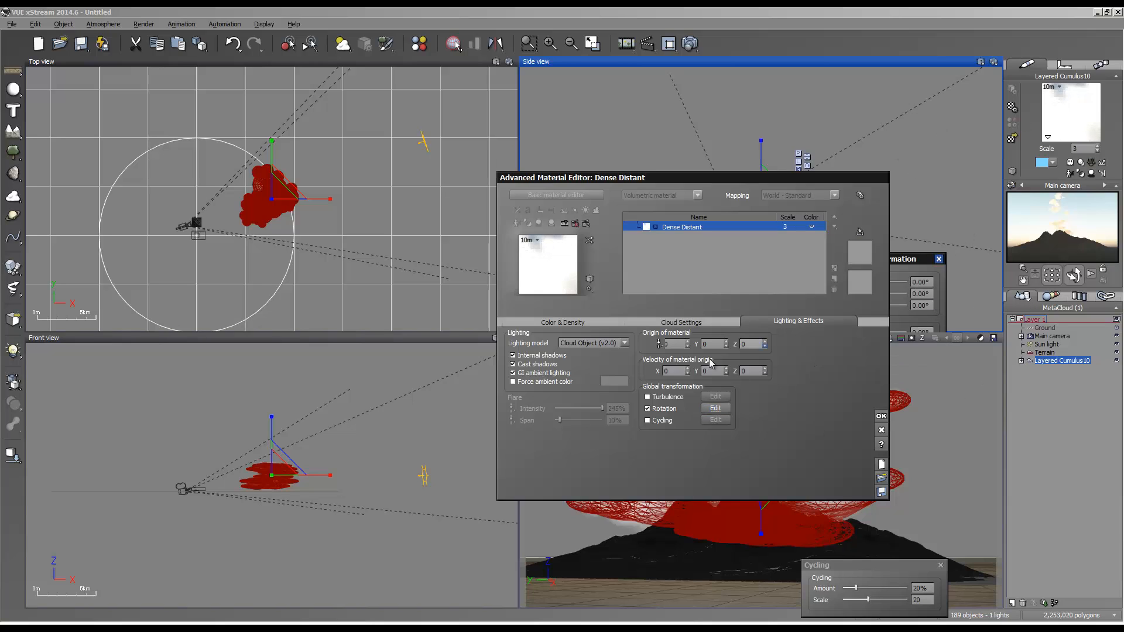
click(647, 409)
Enable the Turbulence transformation and set its basic noise to Cracks, keeping the combination mode at Add.
click(647, 397)
click(715, 396)
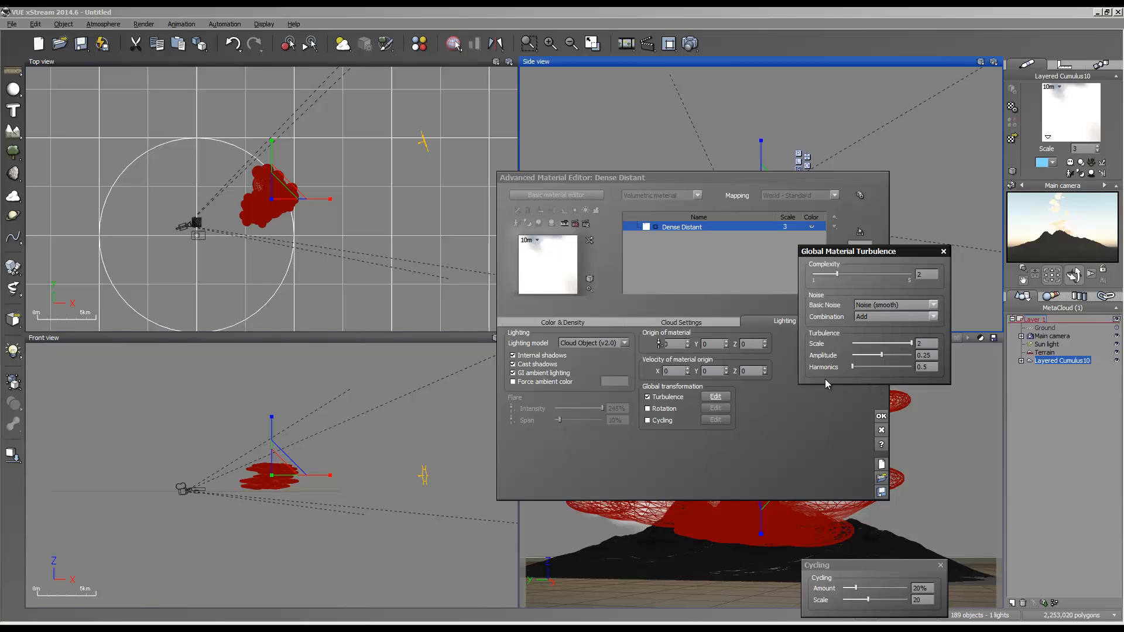
click(873, 318)
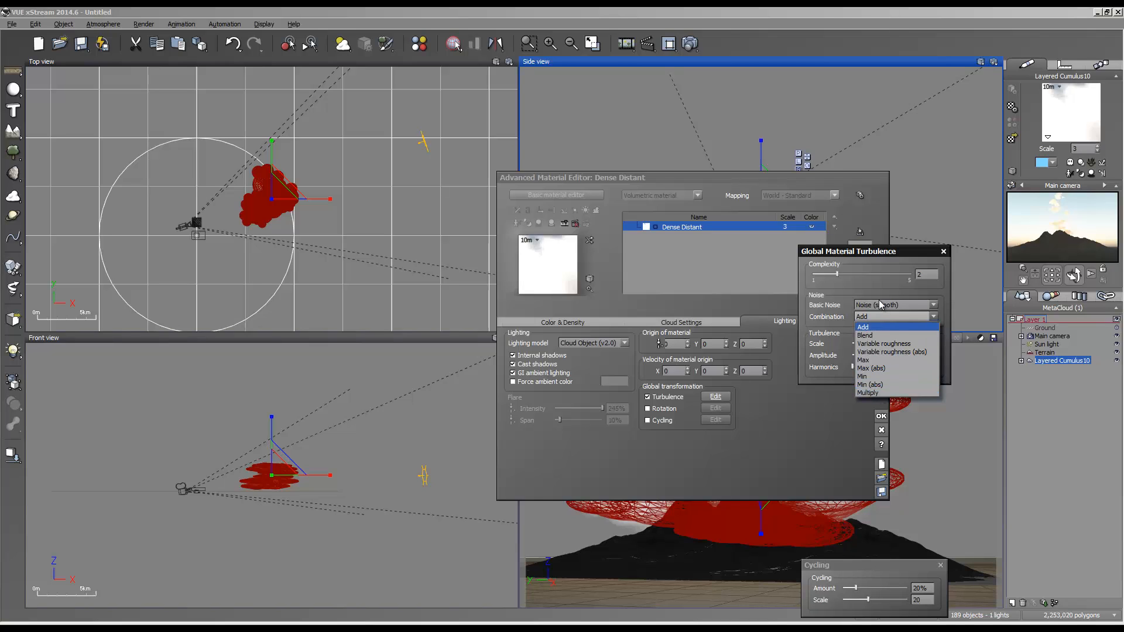
click(868, 320)
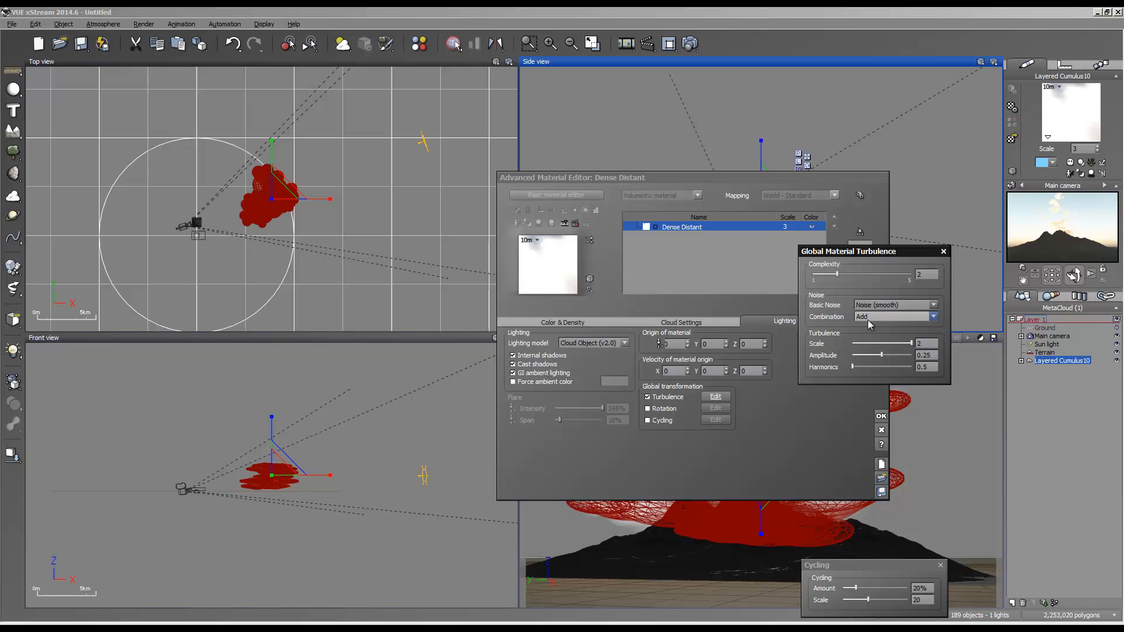
click(866, 304)
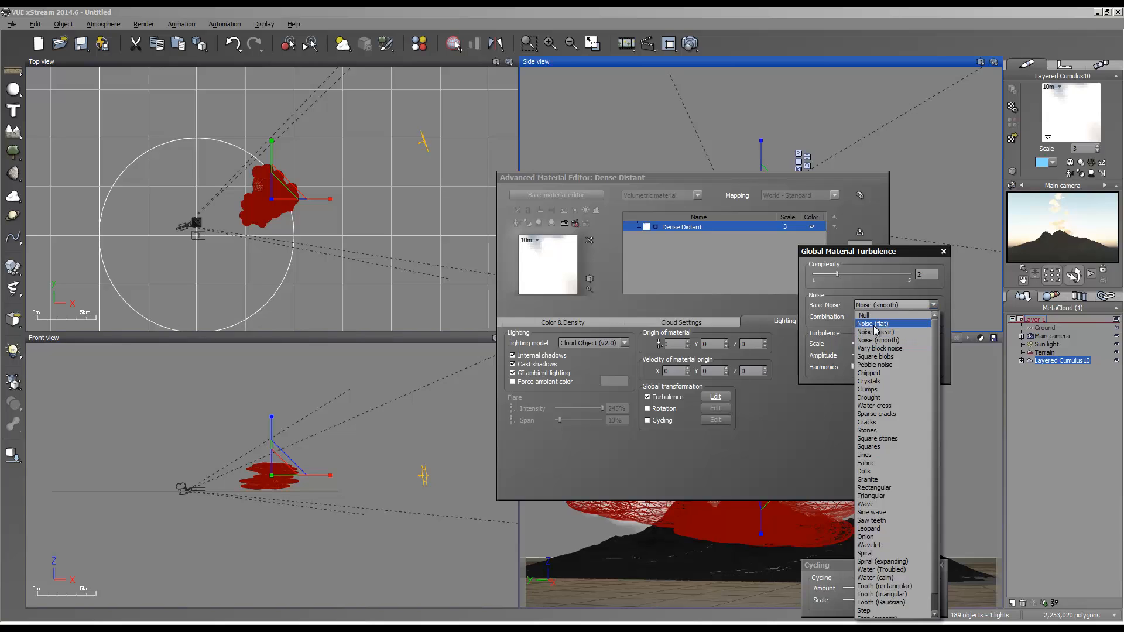
click(908, 422)
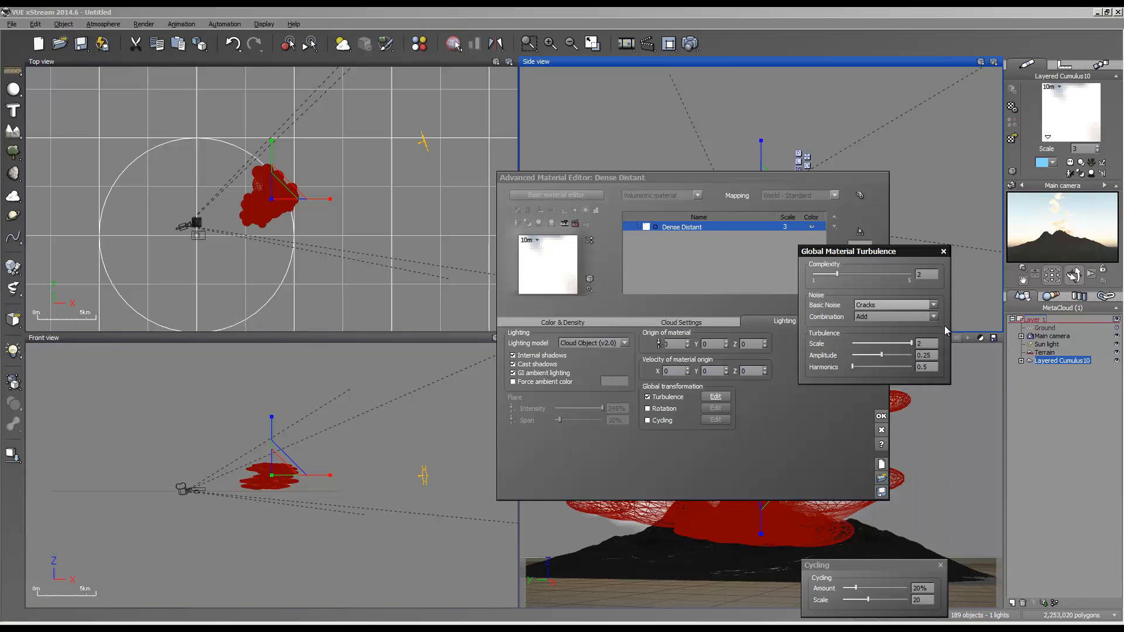
click(943, 252)
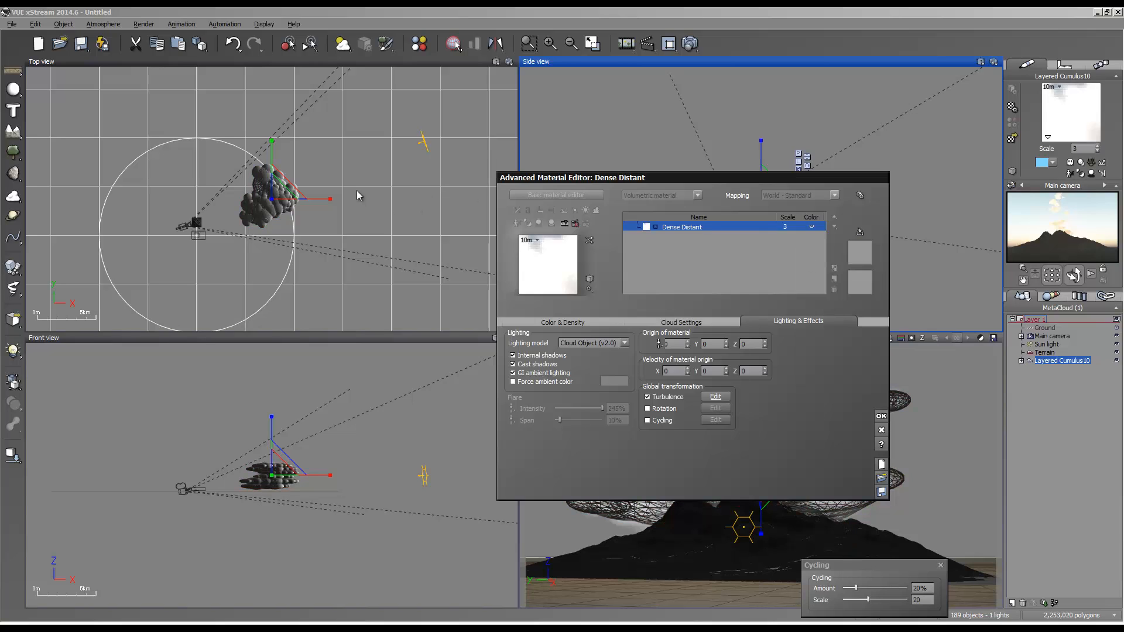
Check the main camera preview and turn off the material's Turbulence transformation.
right_click(1055, 240)
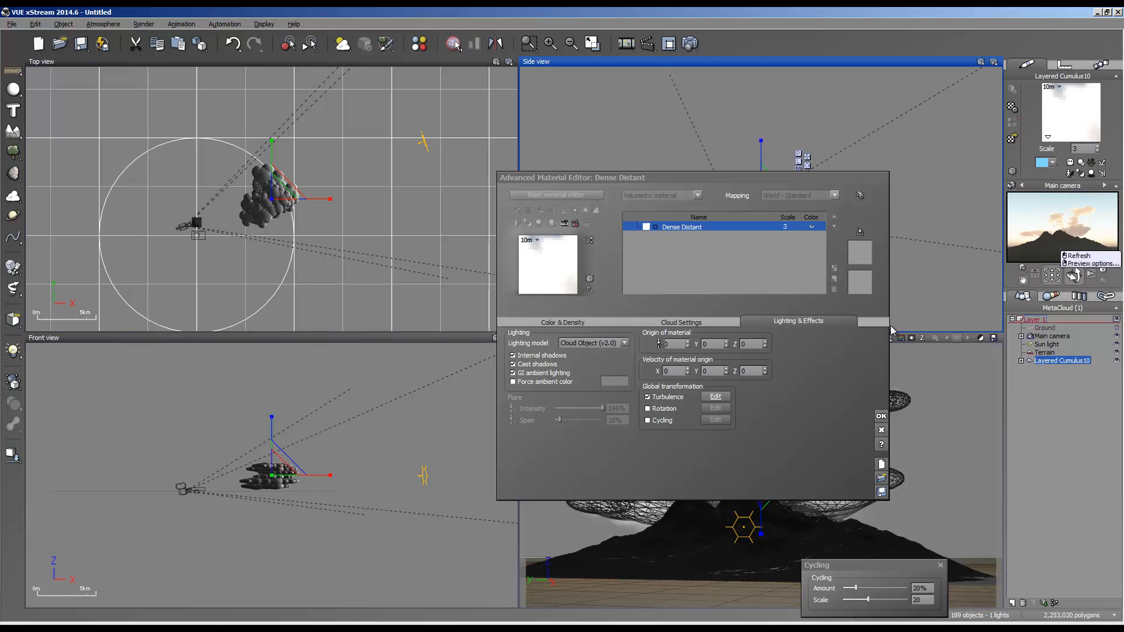
key(Escape)
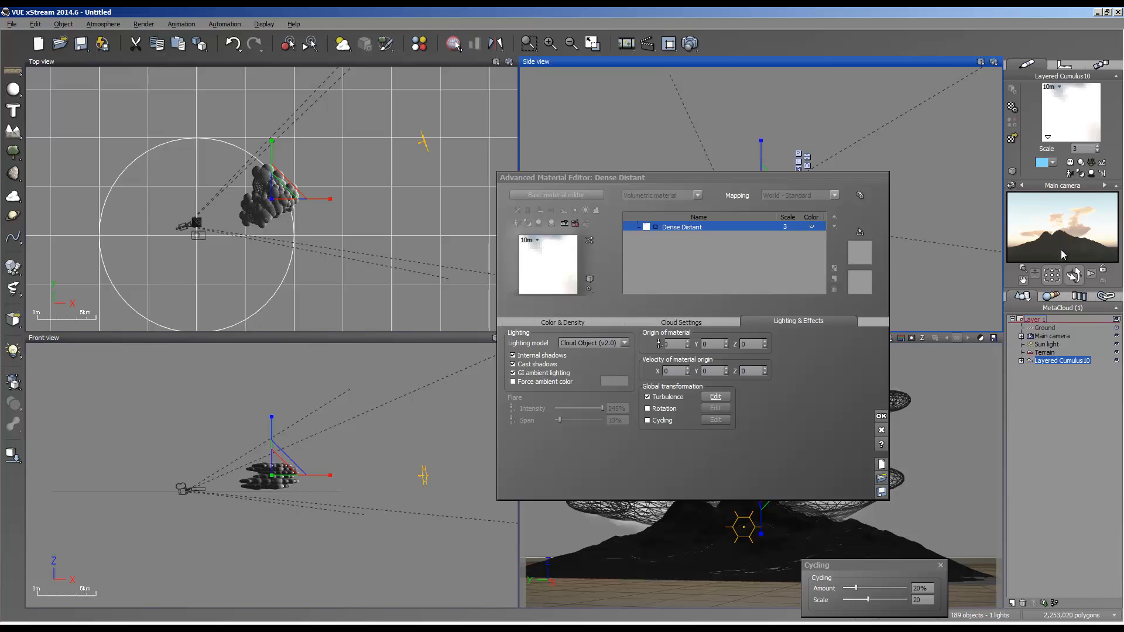
click(648, 398)
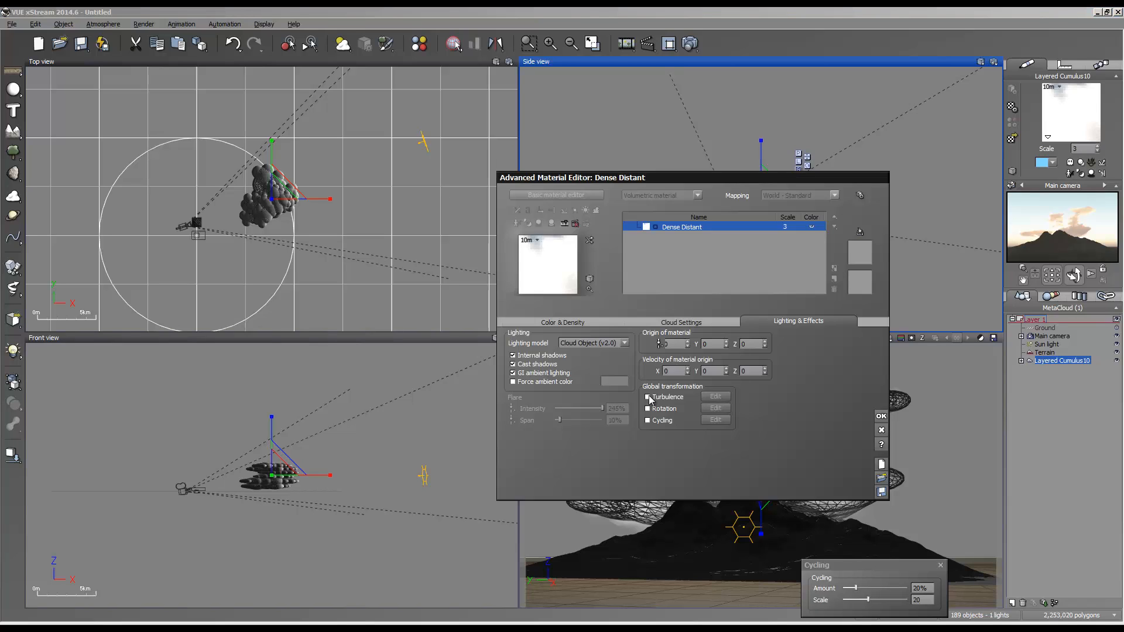
Try Cloud Object (v1.0) as the Dense Distant material's lighting model and return it to Cloud Object (v2.0).
click(571, 346)
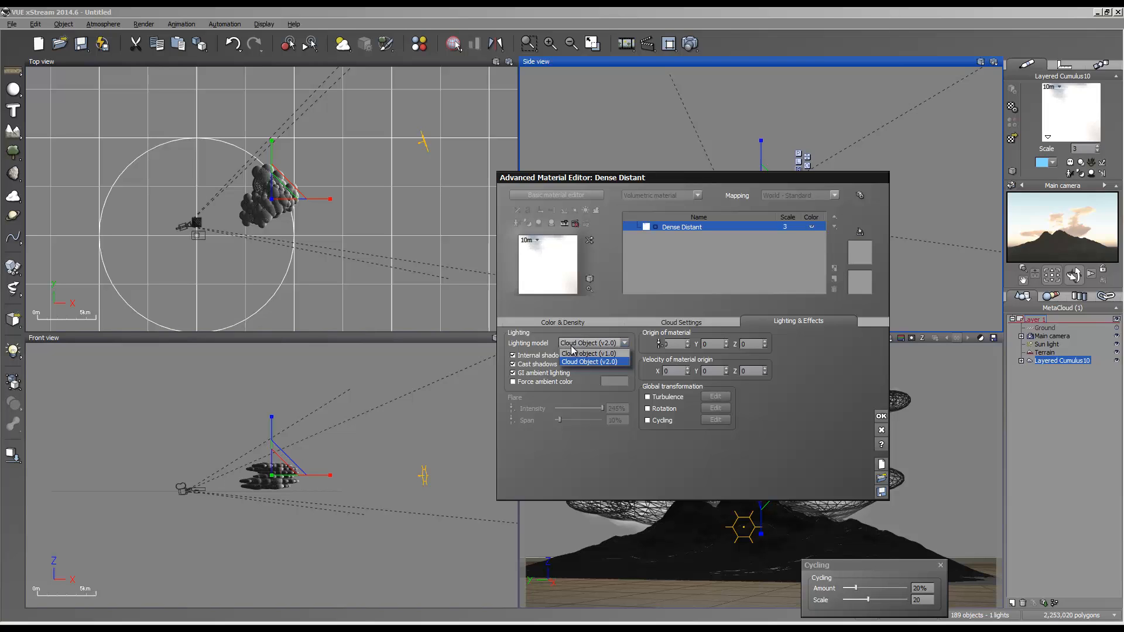
click(606, 345)
click(605, 344)
click(597, 355)
click(599, 345)
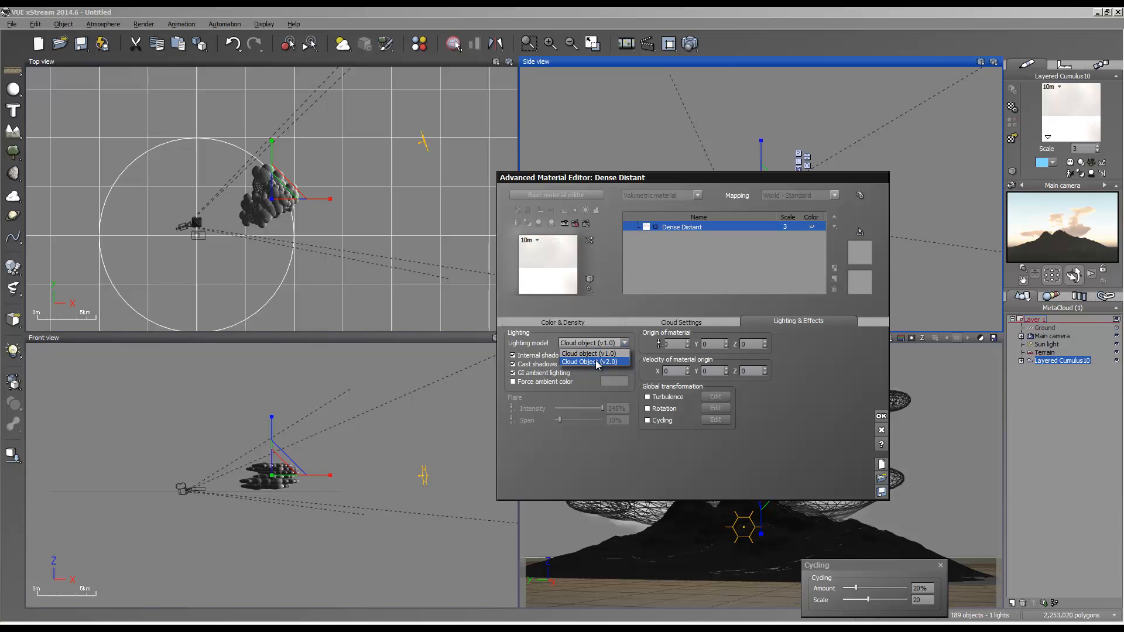
click(597, 362)
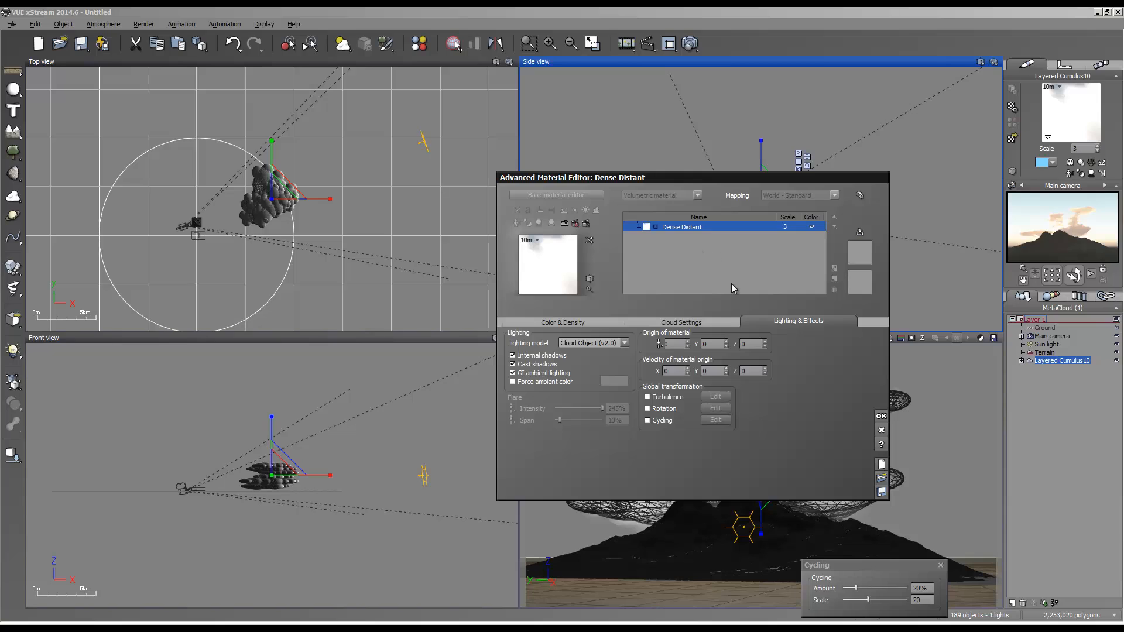
In the material's cloud detail settings, set Feathers to 74% and the detail Amount to 100%.
click(692, 324)
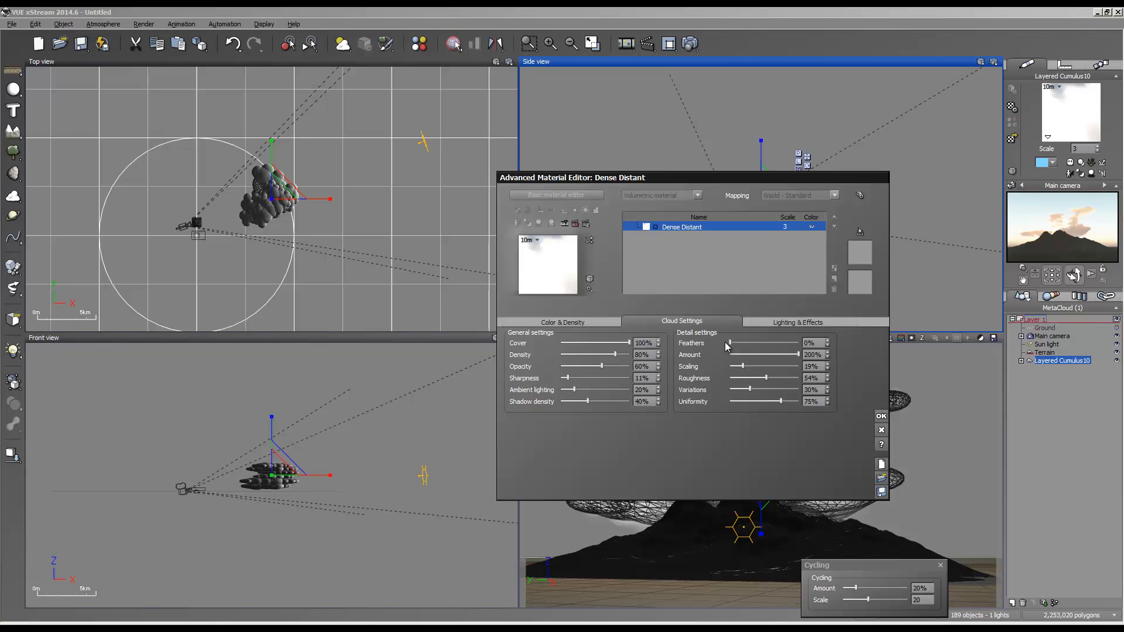
drag(730, 344, 781, 345)
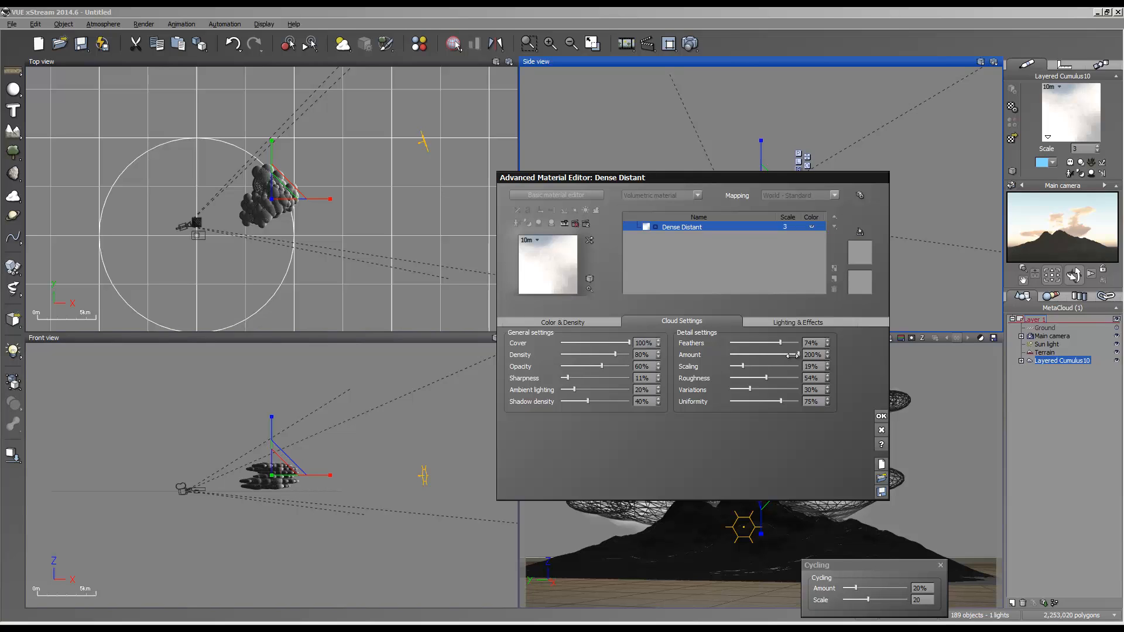
drag(793, 355, 770, 357)
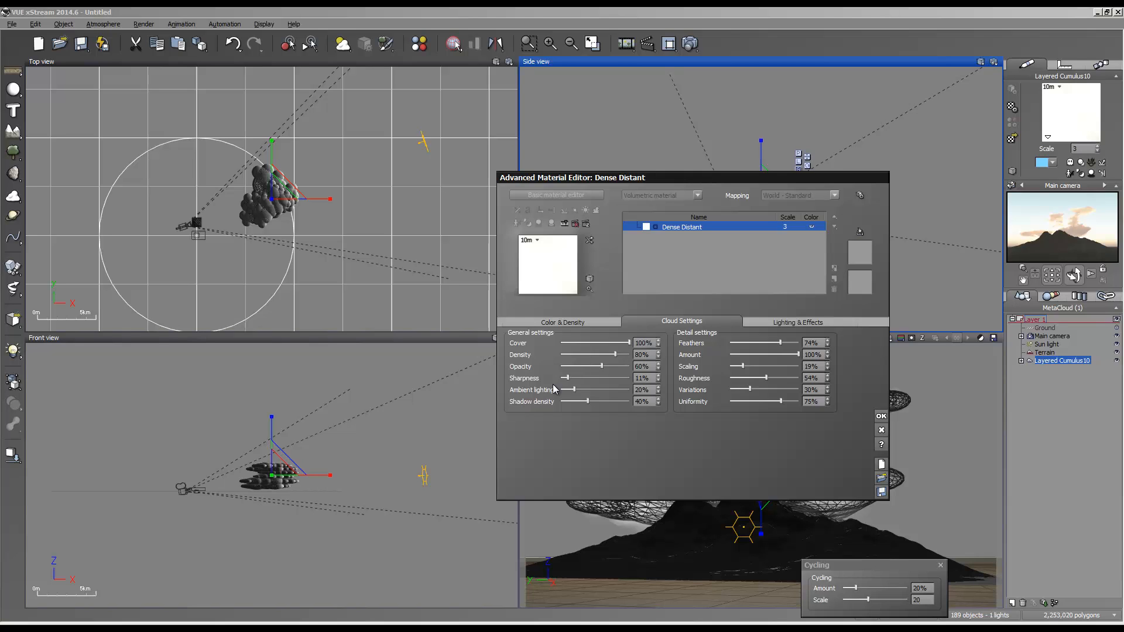
Examine the node graph of the material's density production function and close it without changes.
click(577, 325)
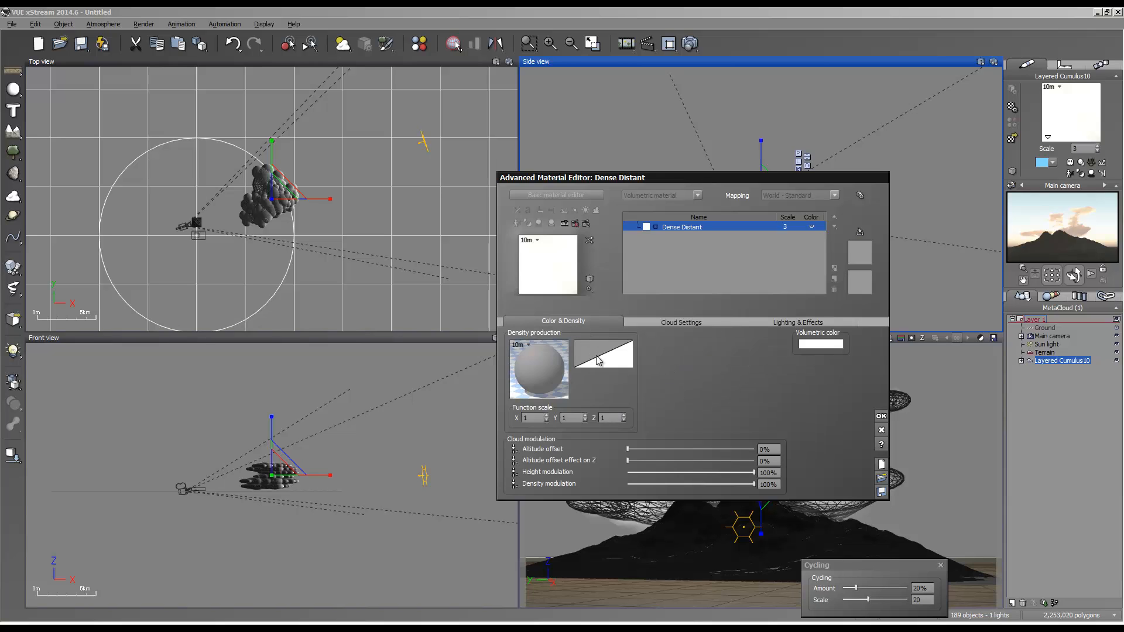
right_click(544, 384)
click(568, 391)
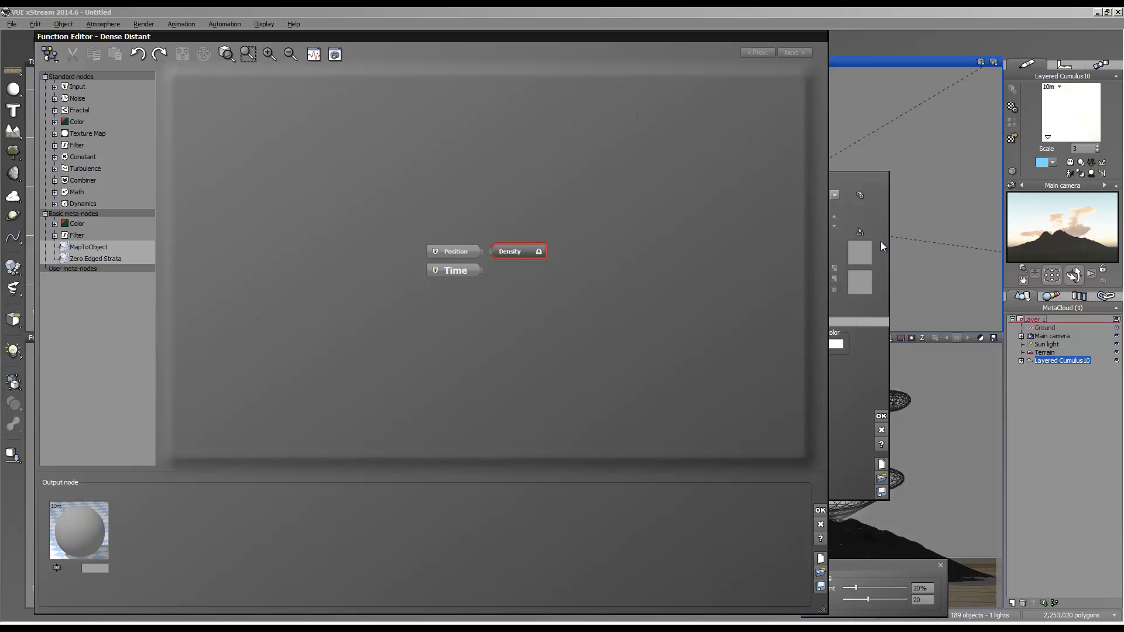
click(820, 526)
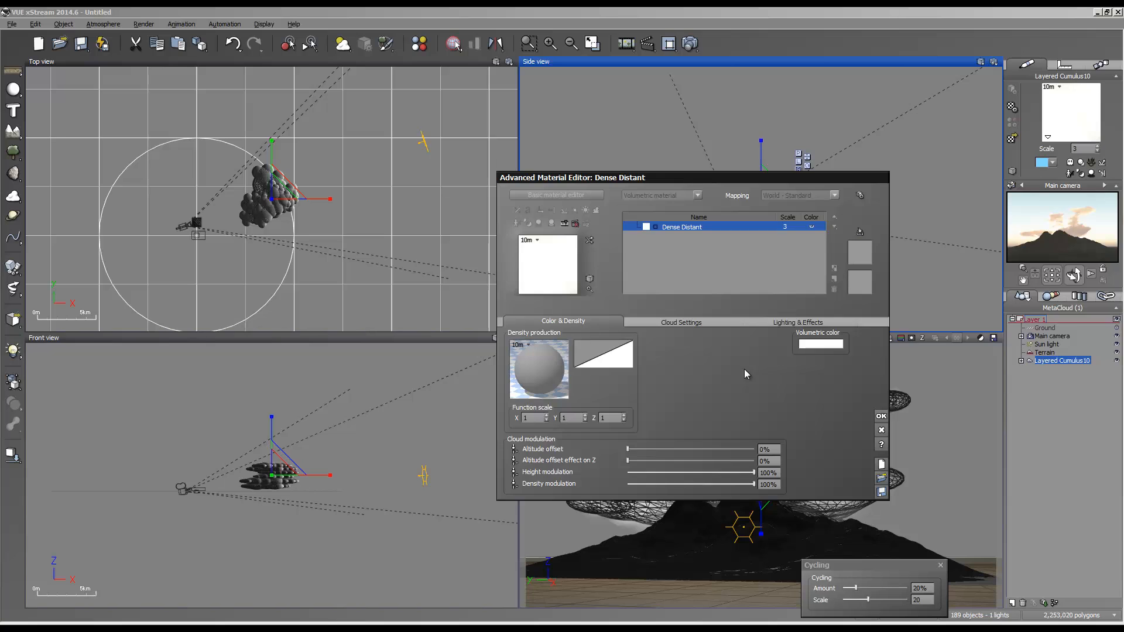
View the profile and clamping settings of the material's density filter and close it without changes.
right_click(617, 350)
click(639, 355)
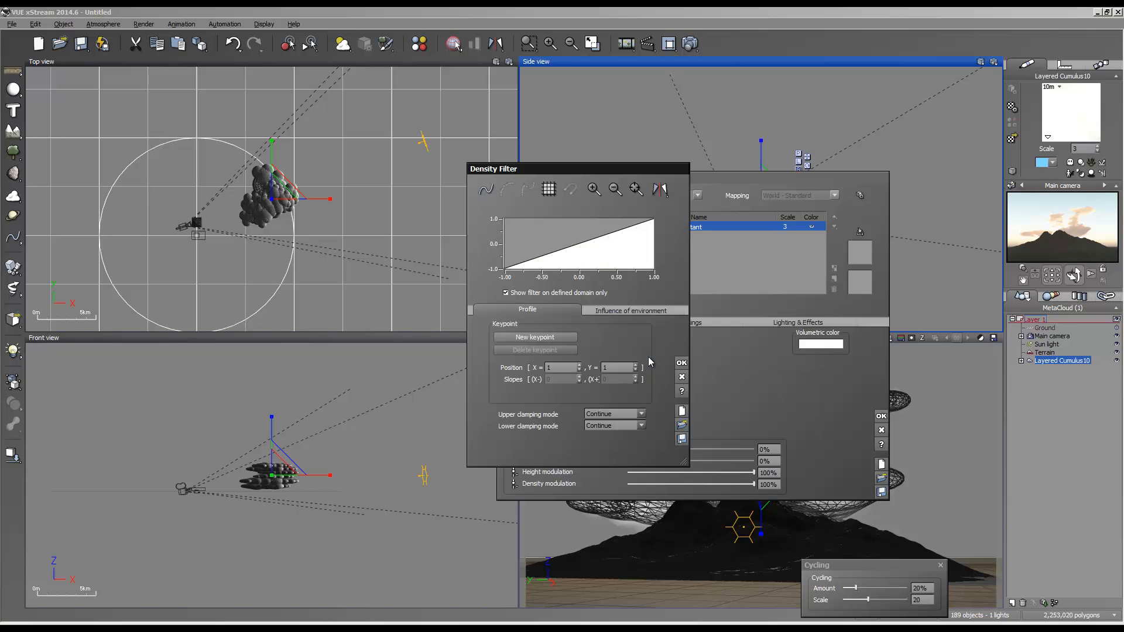
click(681, 378)
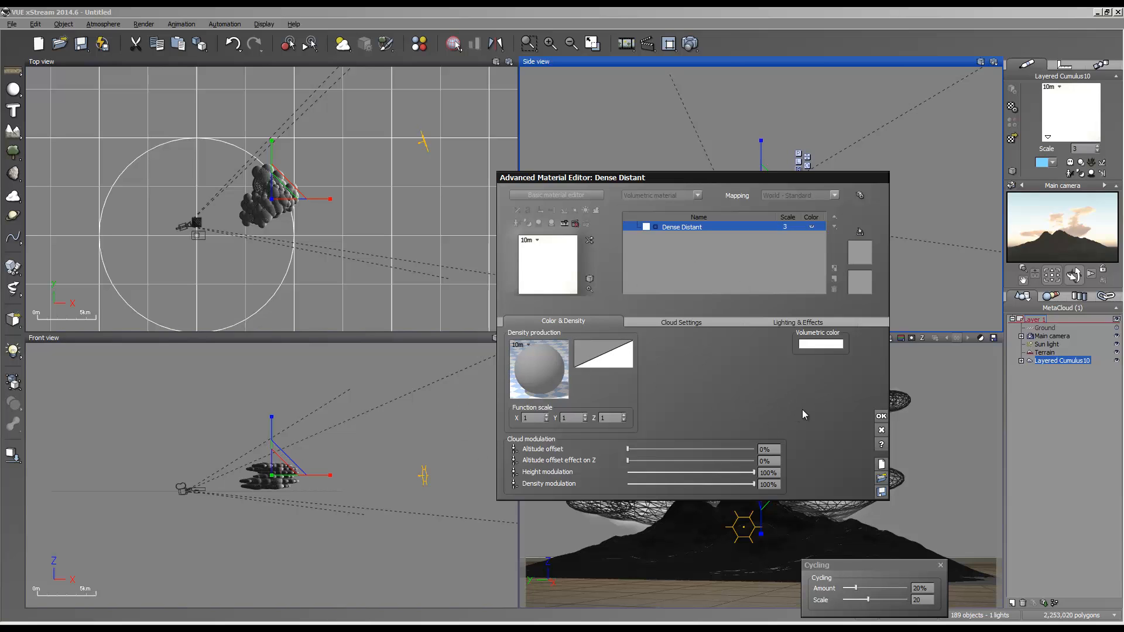
Accept the Dense Distant material edits and check the cloud in the main camera preview.
click(881, 416)
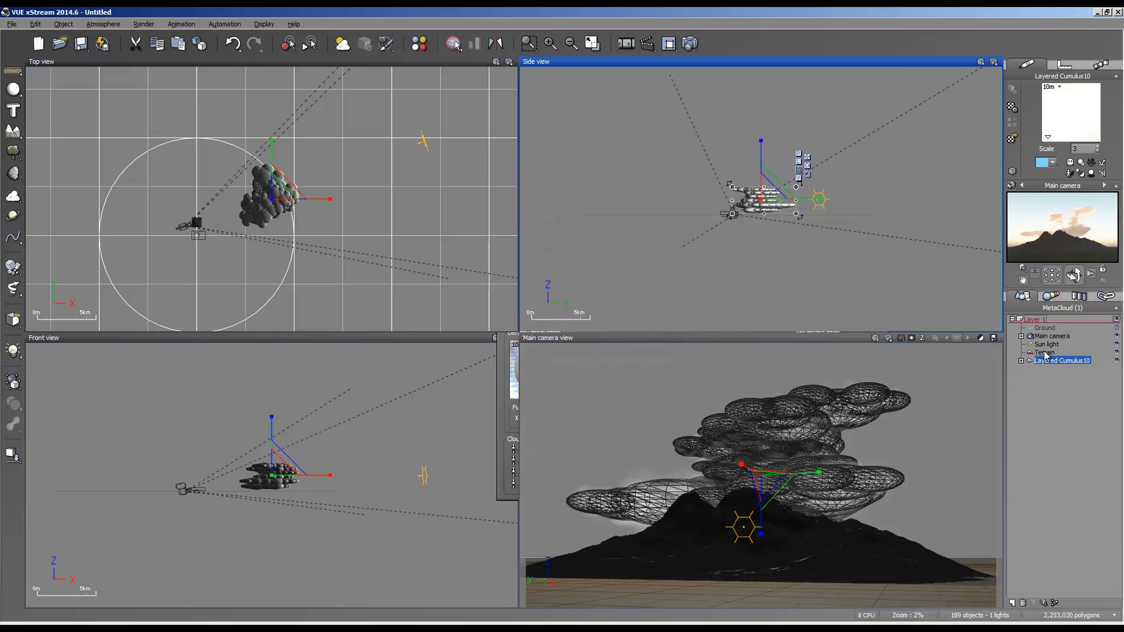
right_click(1057, 232)
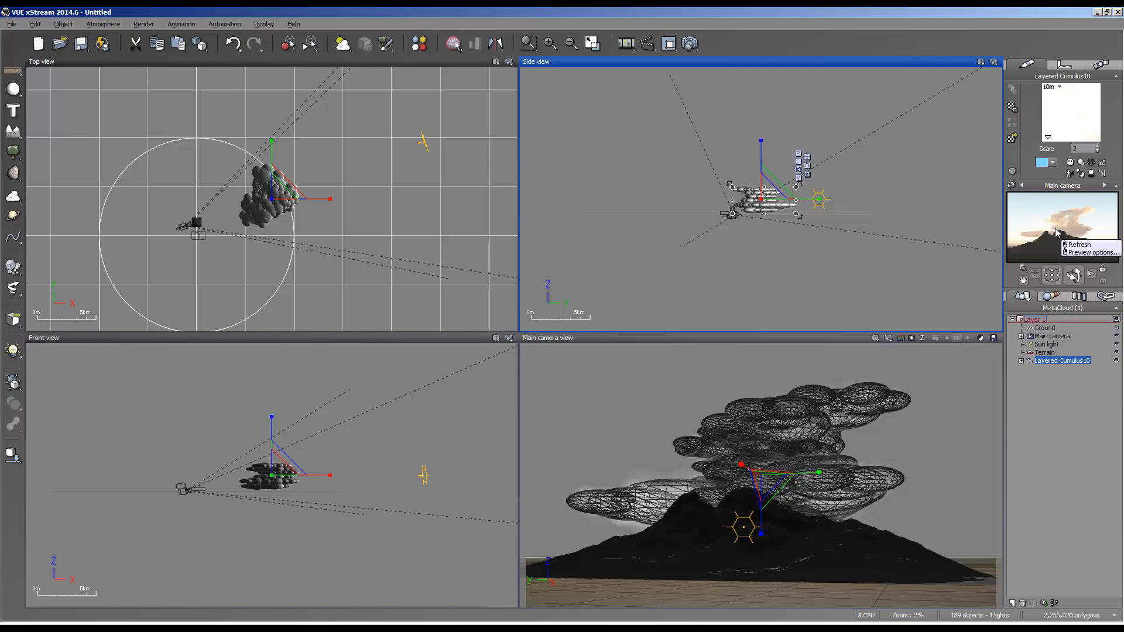
Delete the Layered Cumulus MetaCloud from the scene.
click(1045, 354)
click(1058, 361)
key(Delete)
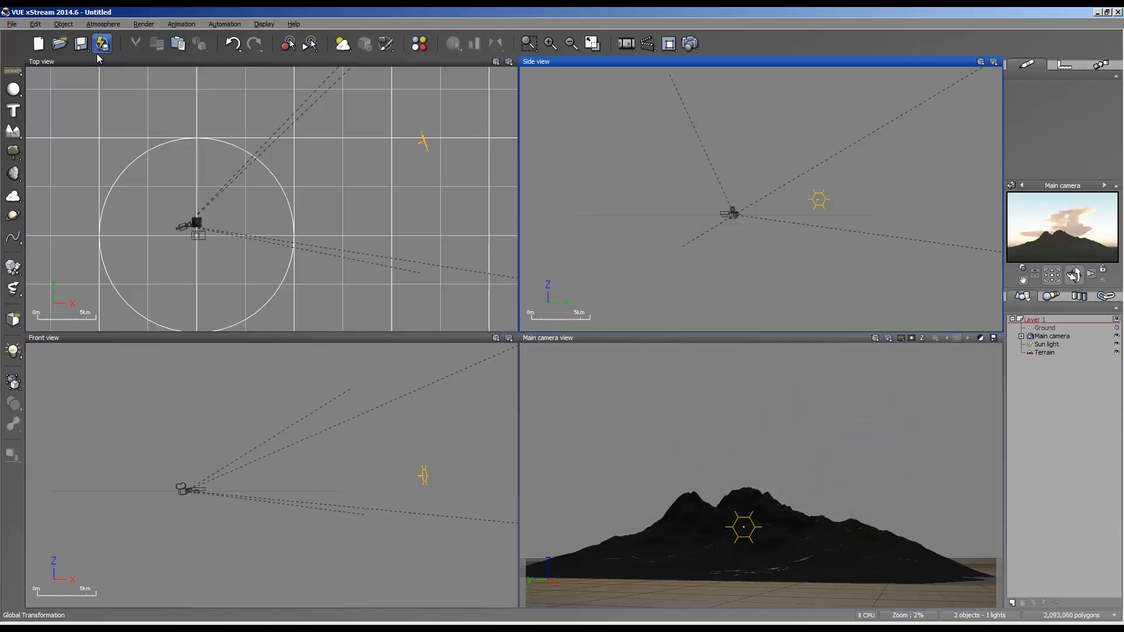
Open the Atmosphere Editor and place it clear of the scene's top view.
click(102, 26)
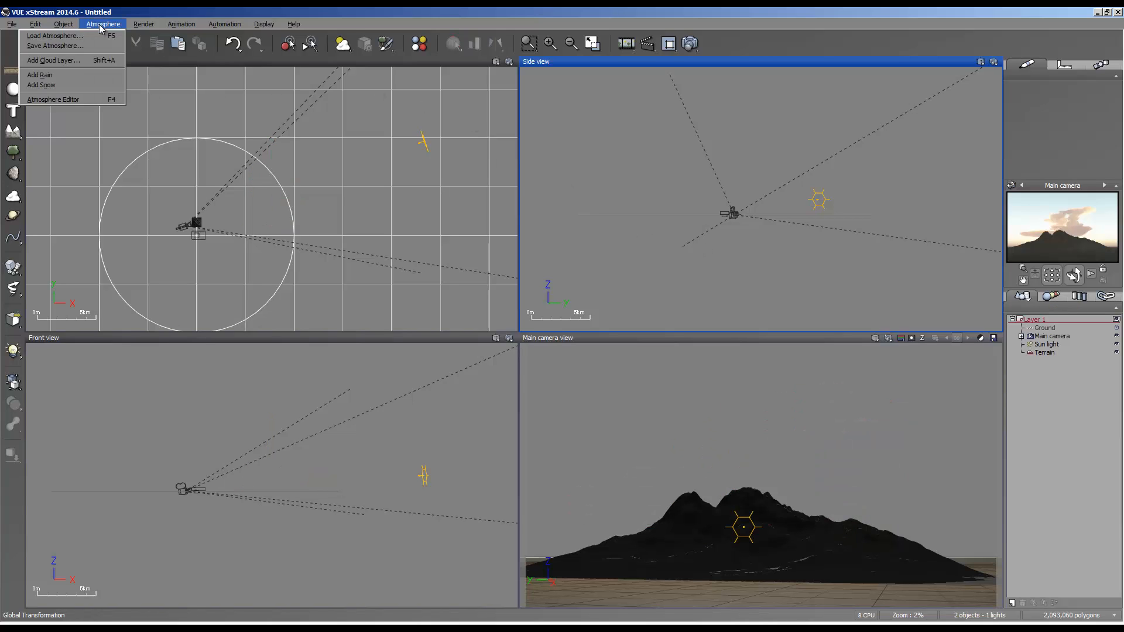
click(89, 100)
drag(355, 265, 670, 124)
Browse the cloud material collections and add a Stretched Cumulus cloud layer from Spectral 2.
click(634, 207)
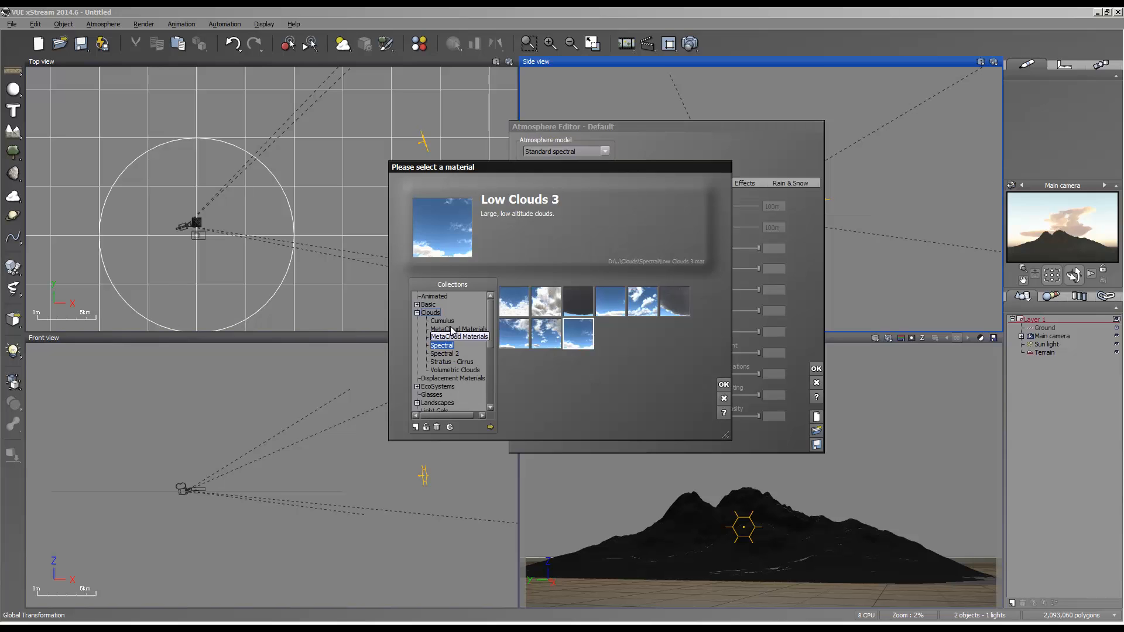
click(442, 321)
click(454, 329)
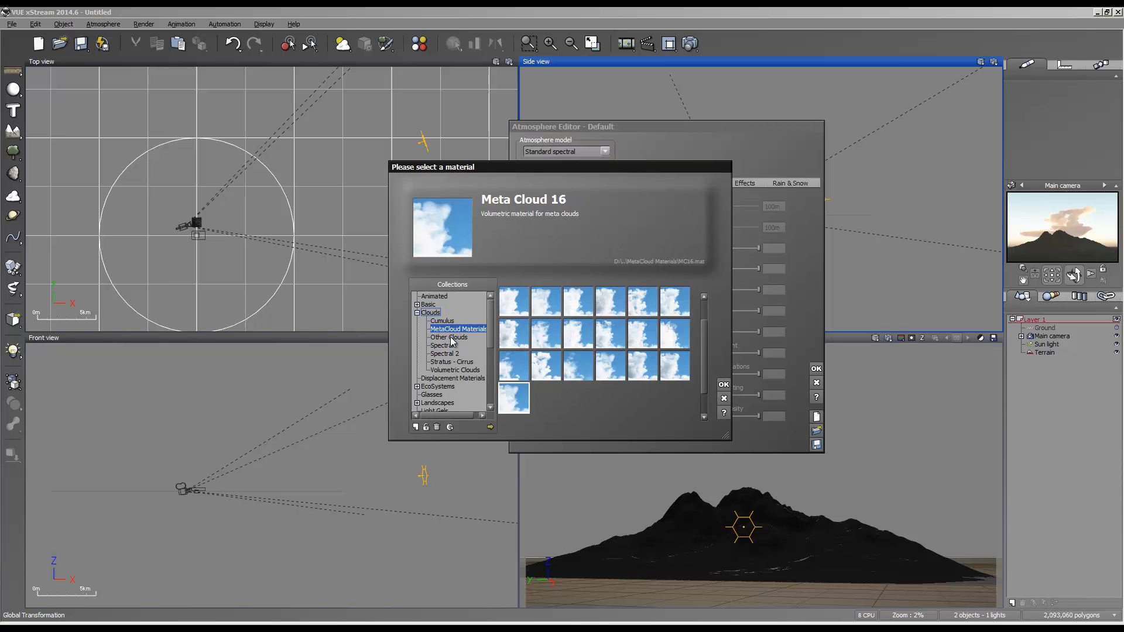
click(452, 338)
click(446, 345)
click(446, 354)
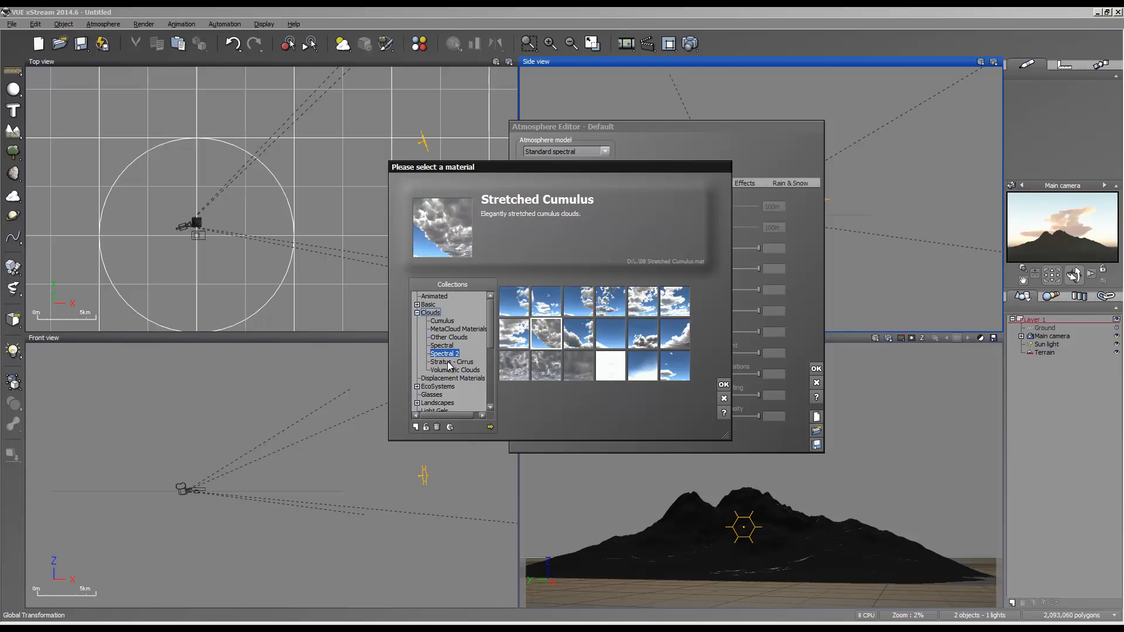
click(450, 362)
click(452, 370)
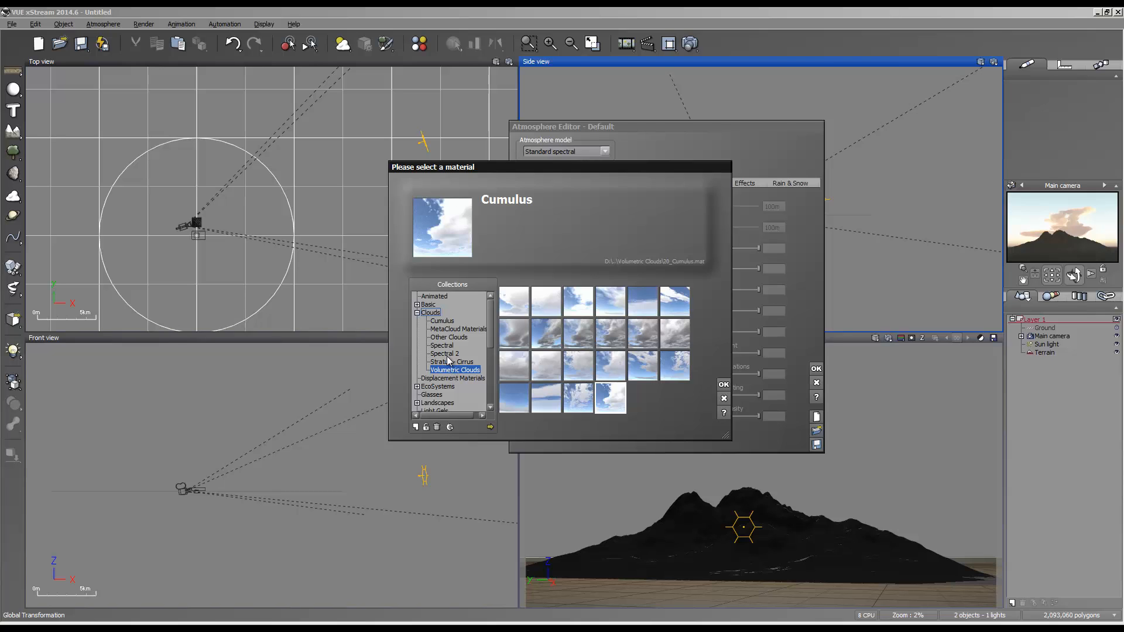
click(446, 355)
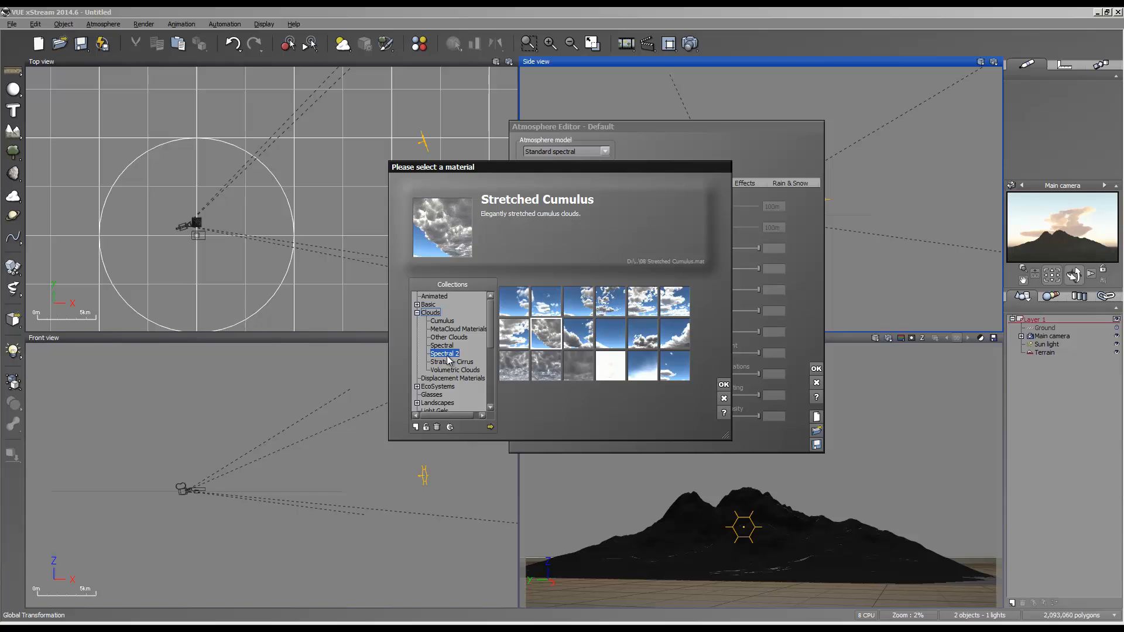
double_click(547, 335)
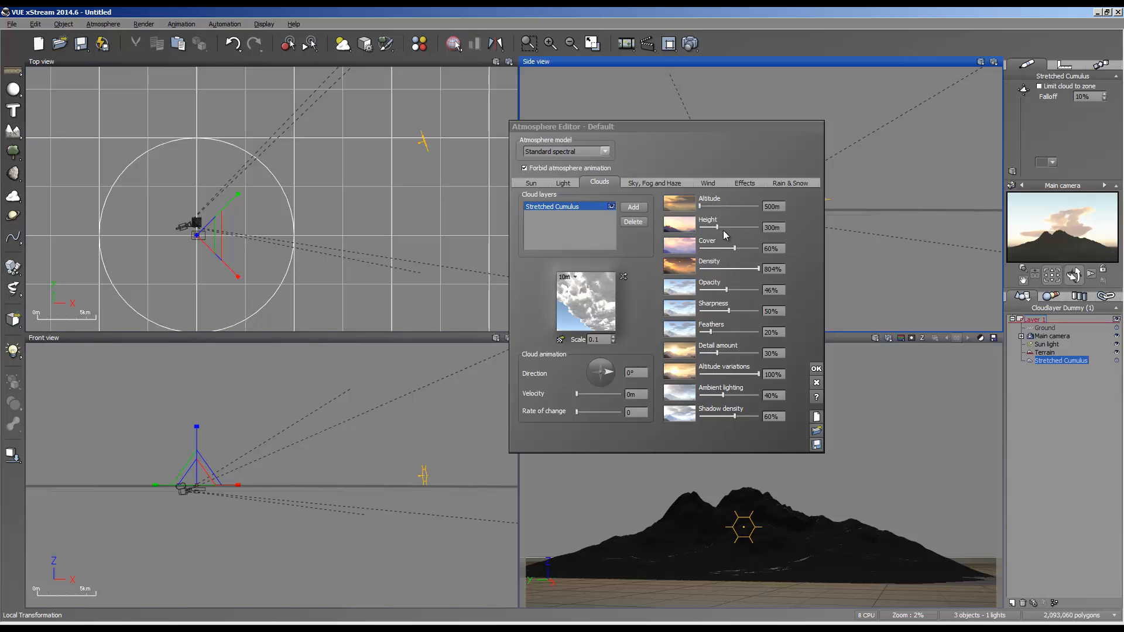
Add a second cloud layer, Cloud Puffs from the Spectral collection, and delete it again.
click(634, 207)
click(448, 346)
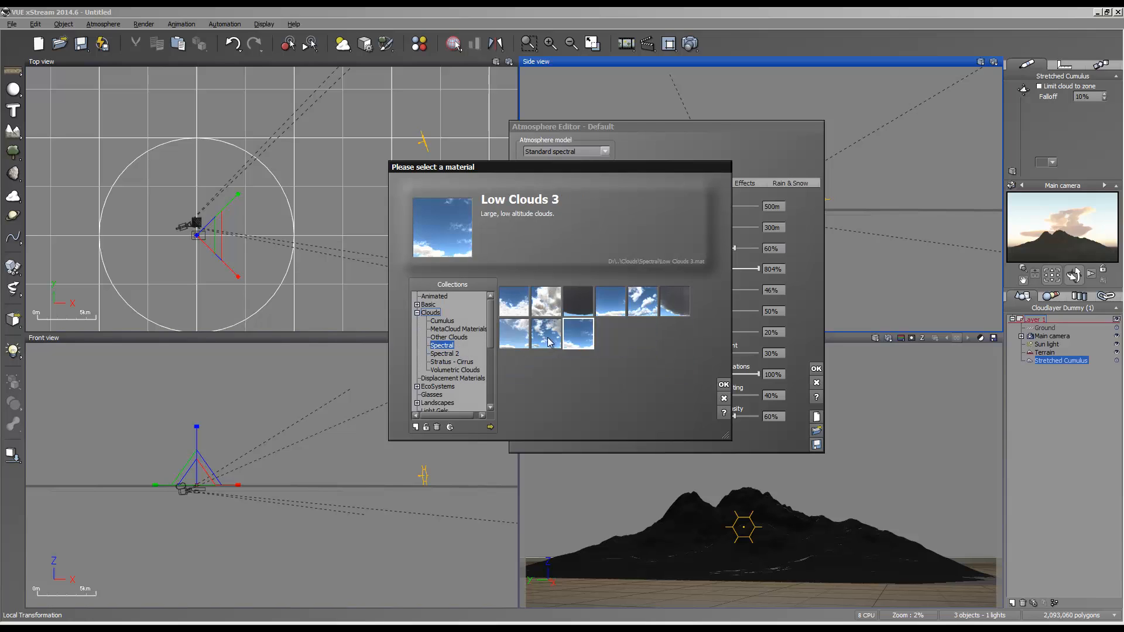
double_click(558, 323)
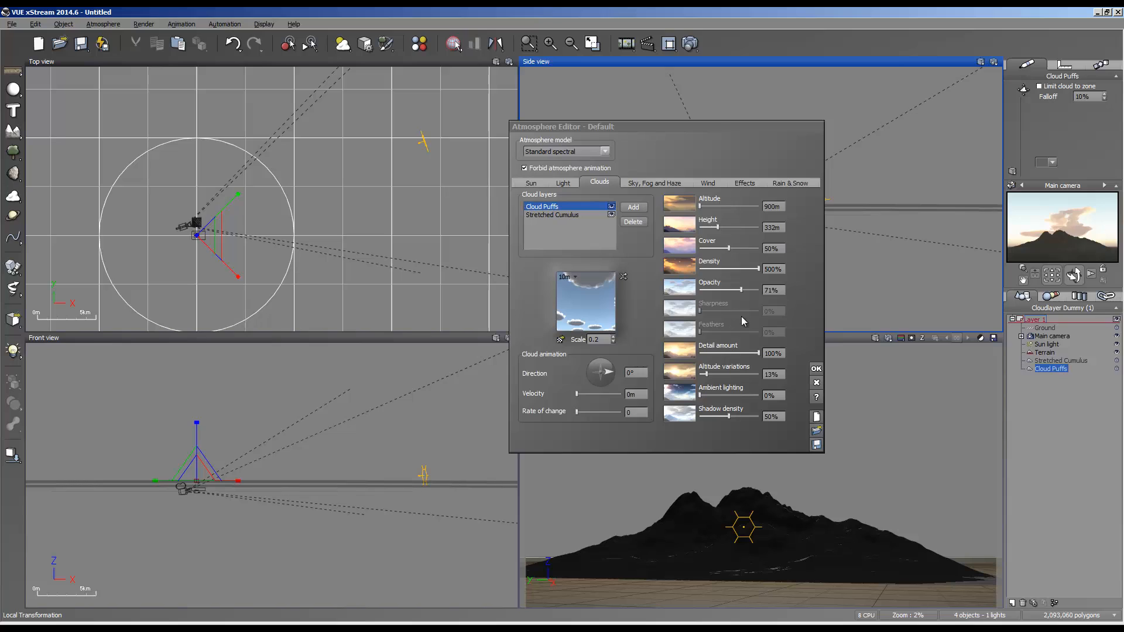
click(632, 225)
click(632, 227)
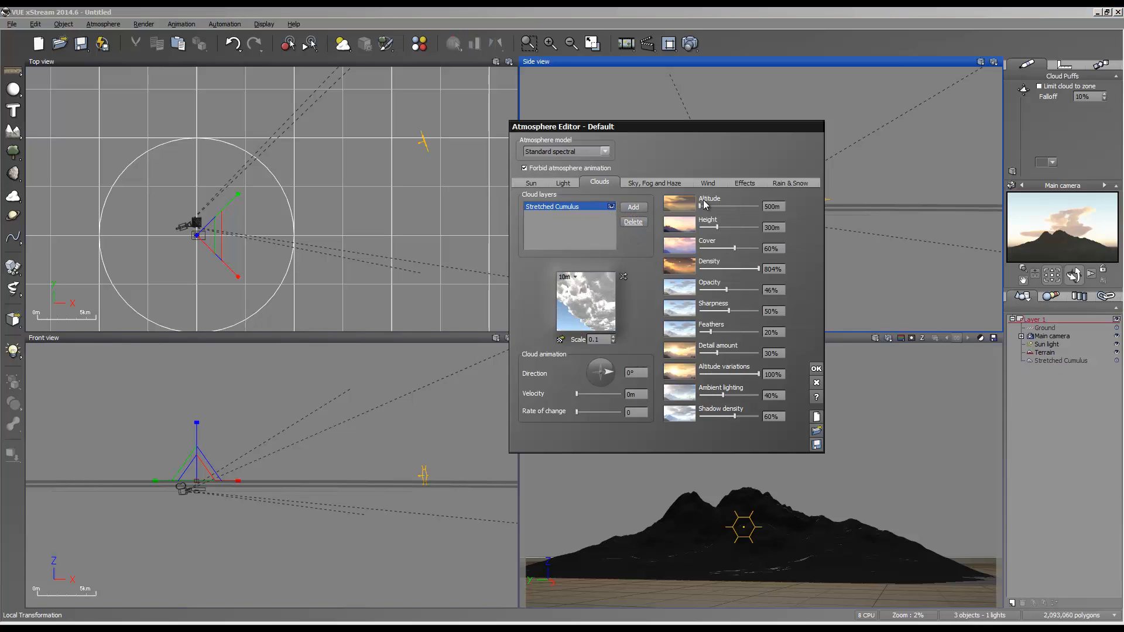
Set the Stretched Cumulus layer's altitude to 100 m.
click(773, 207)
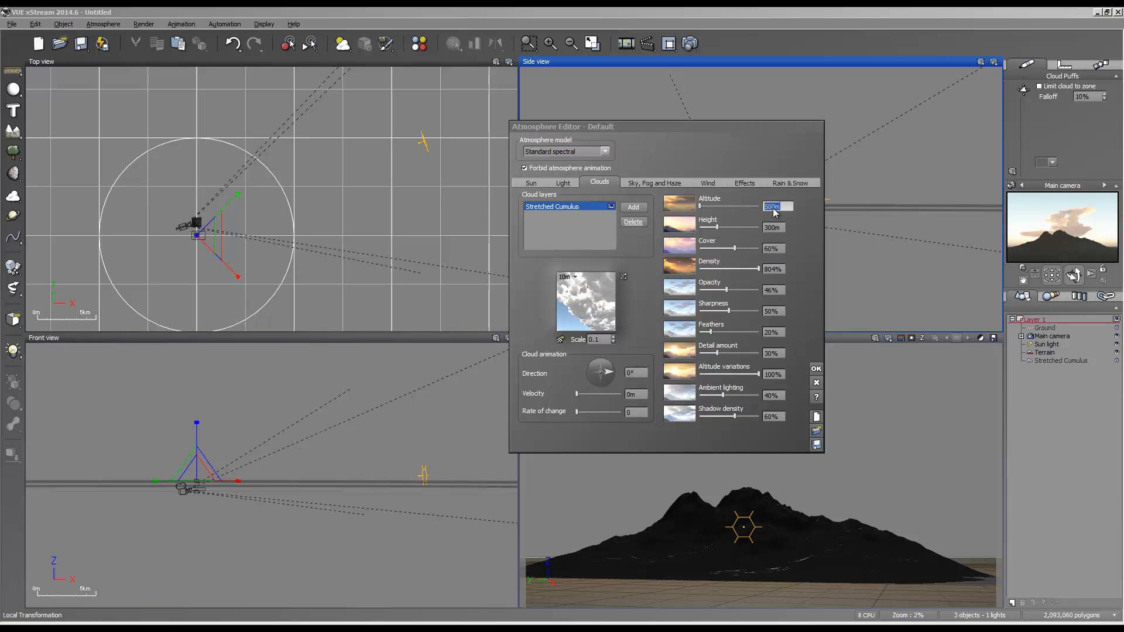
text(100)
key(Return)
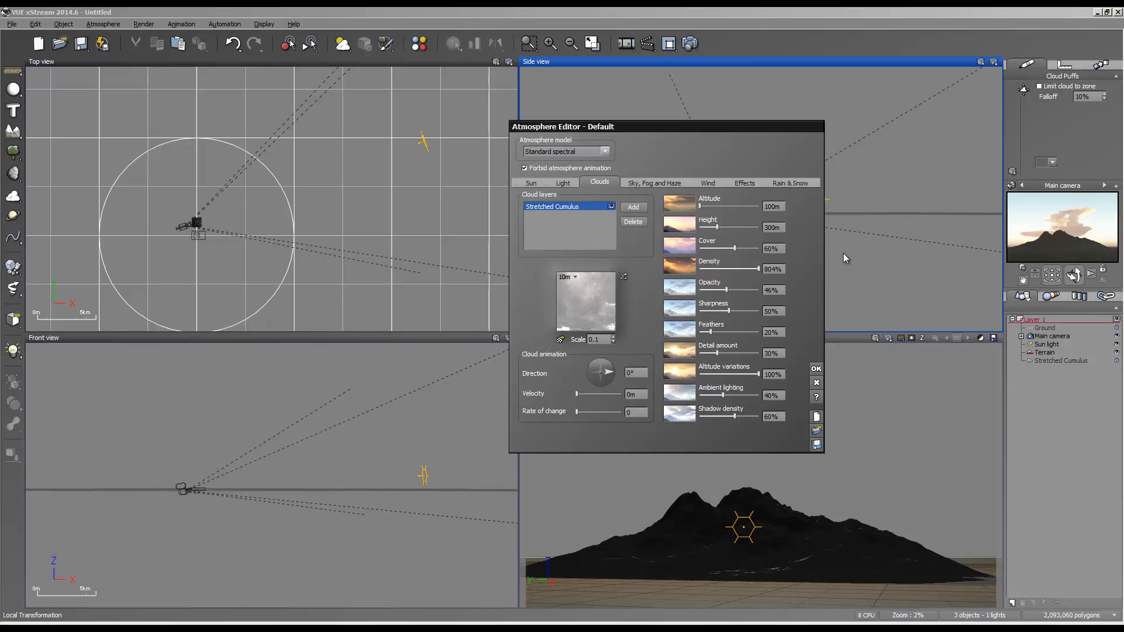
click(782, 206)
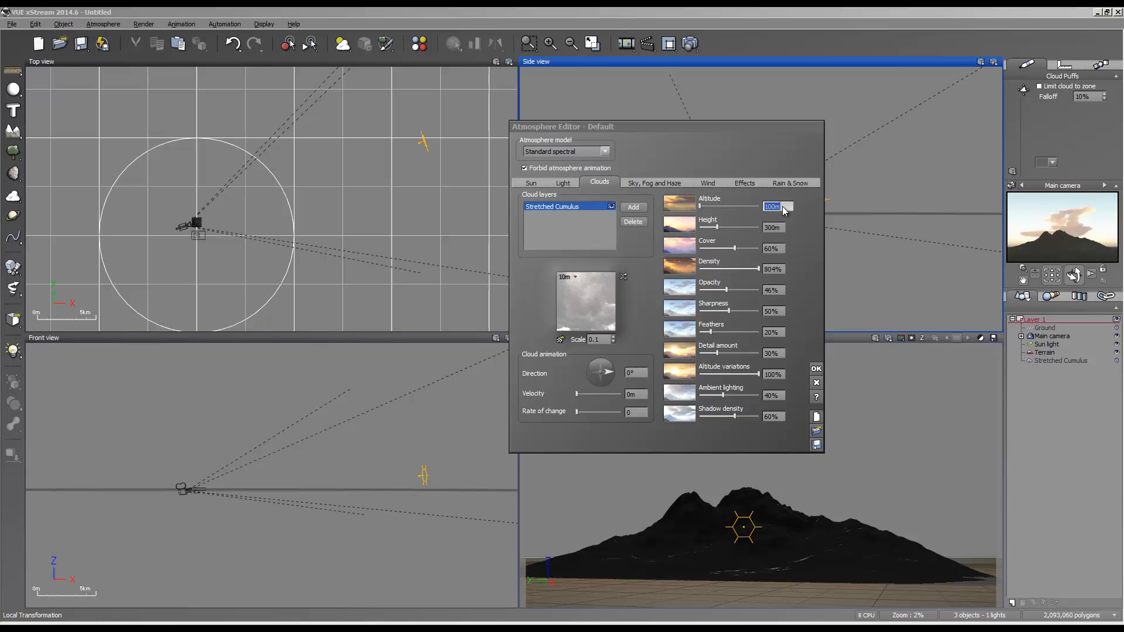
Set the Stretched Cumulus layer's height to 500 m.
click(777, 230)
click(777, 233)
text(500)
key(Return)
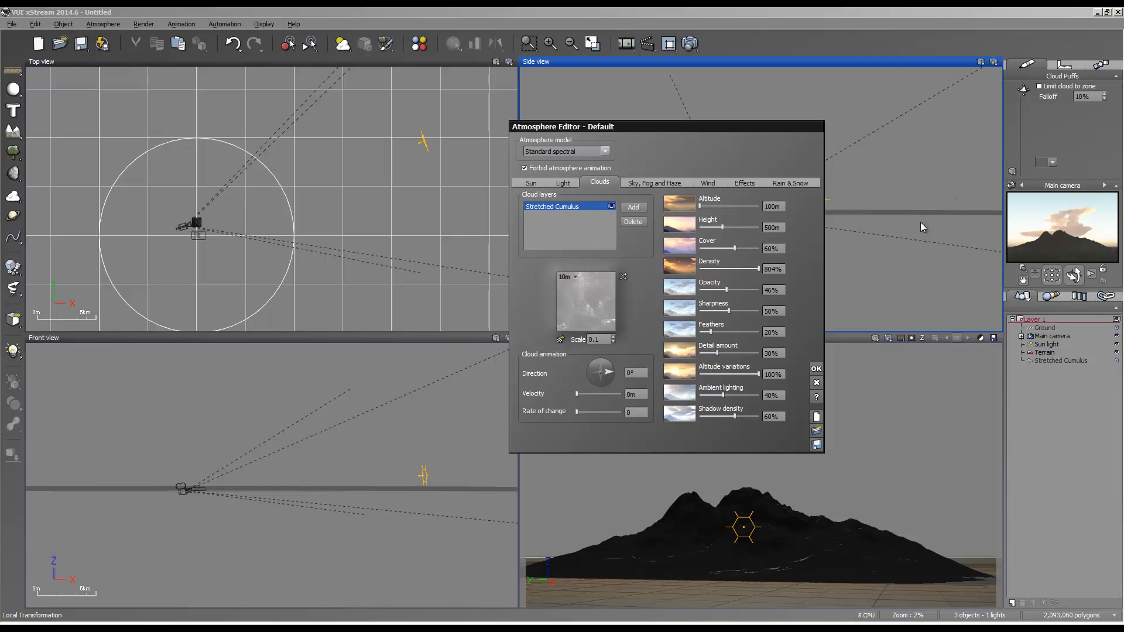
Increase the Stretched Cumulus layer's height to 1 km.
click(771, 227)
text(1000)
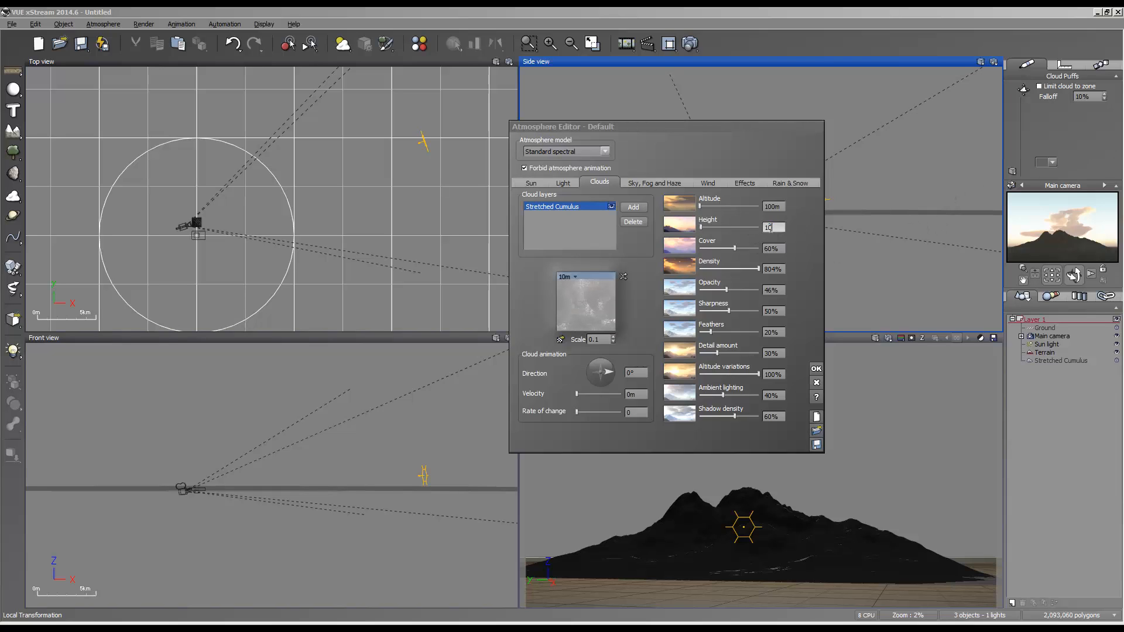
key(Return)
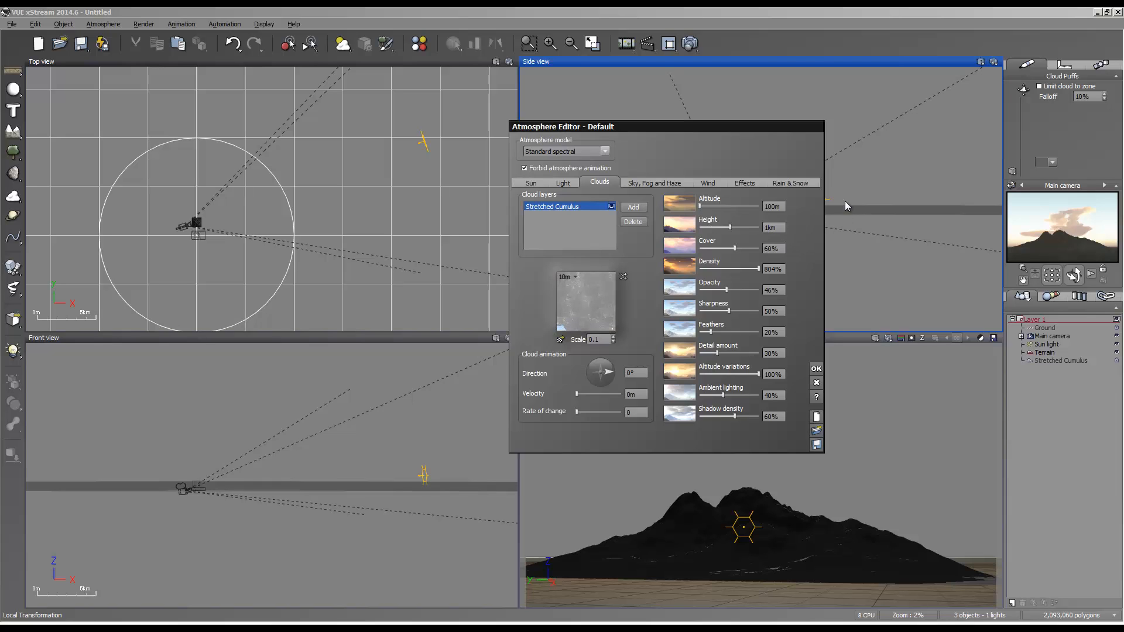
click(780, 228)
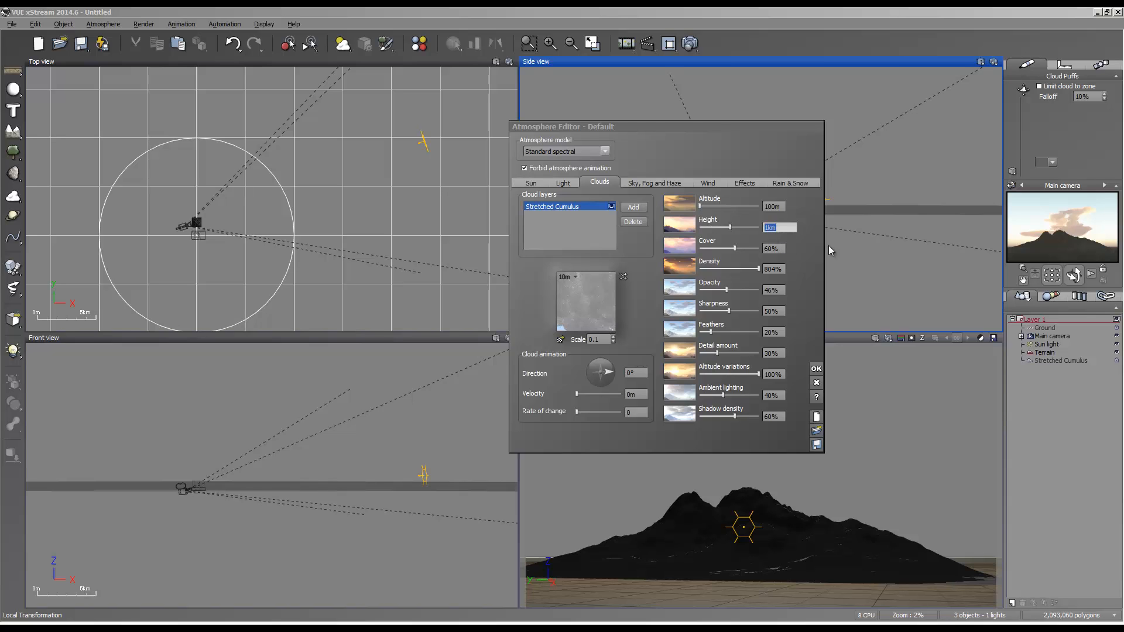
key(Return)
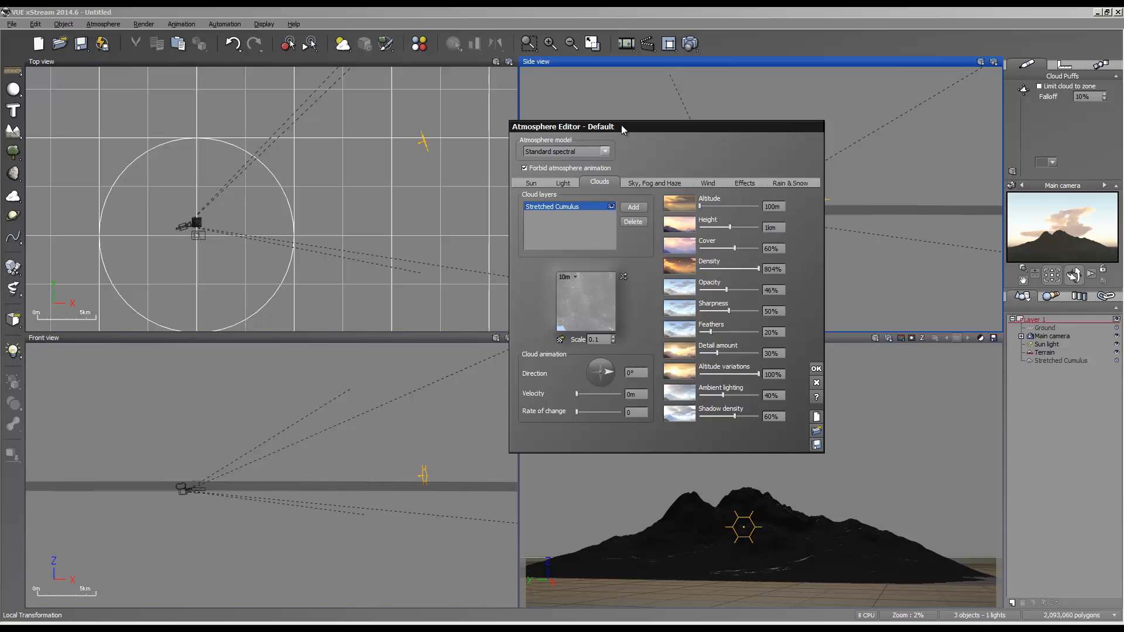
Move the Atmosphere Editor off the side view and enable limiting the cloud layer to a zone.
drag(621, 129, 359, 140)
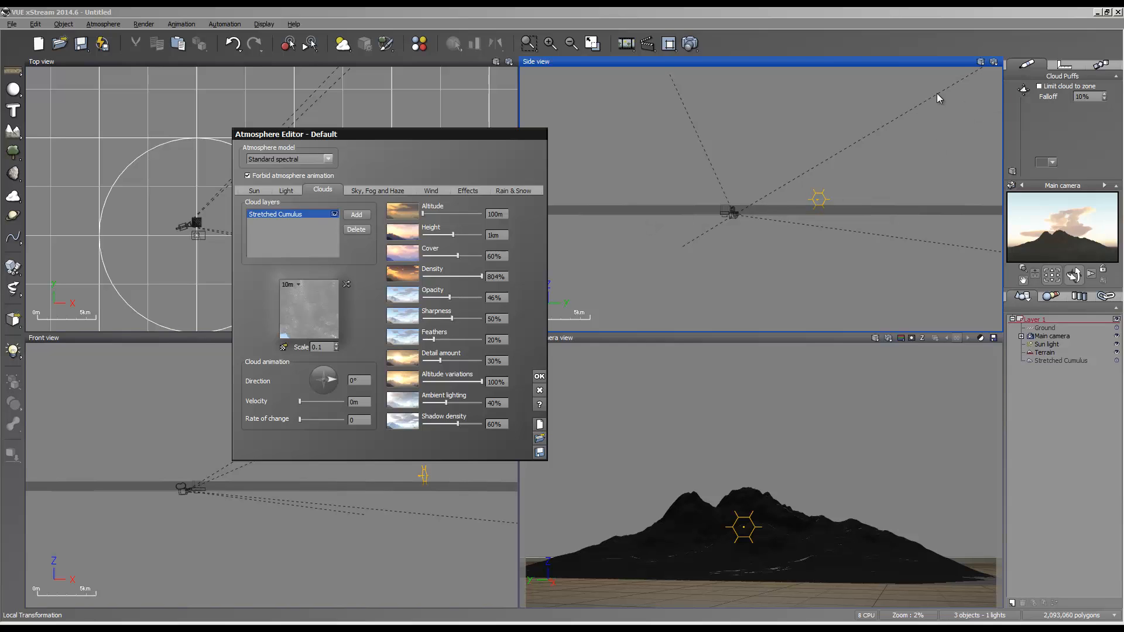
click(1039, 86)
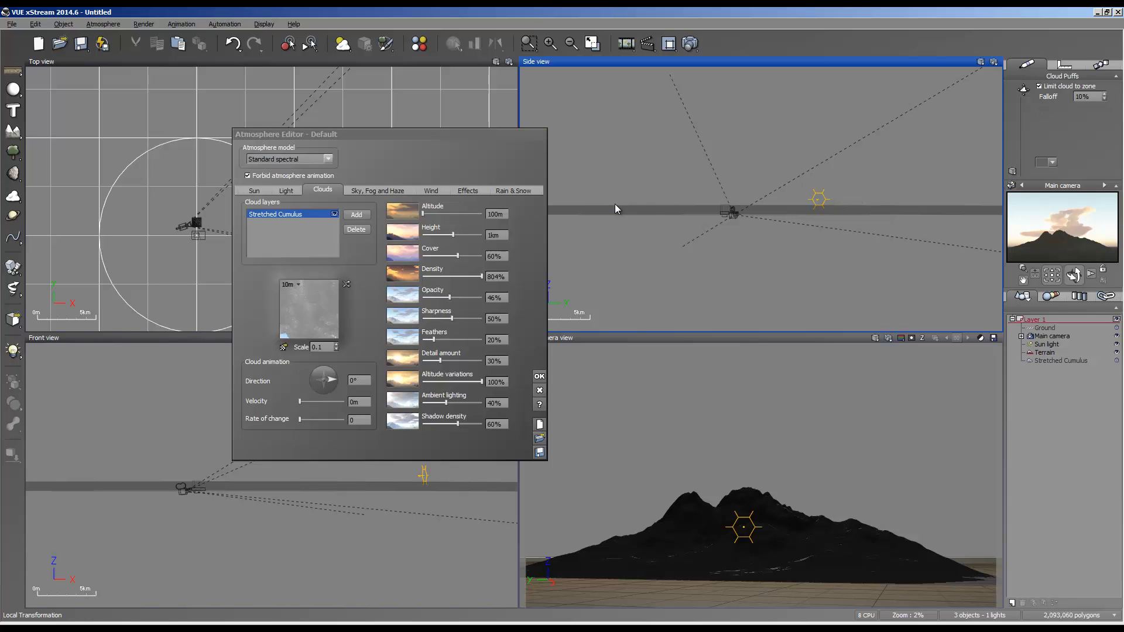
click(756, 153)
scroll(755, 151, up, 4)
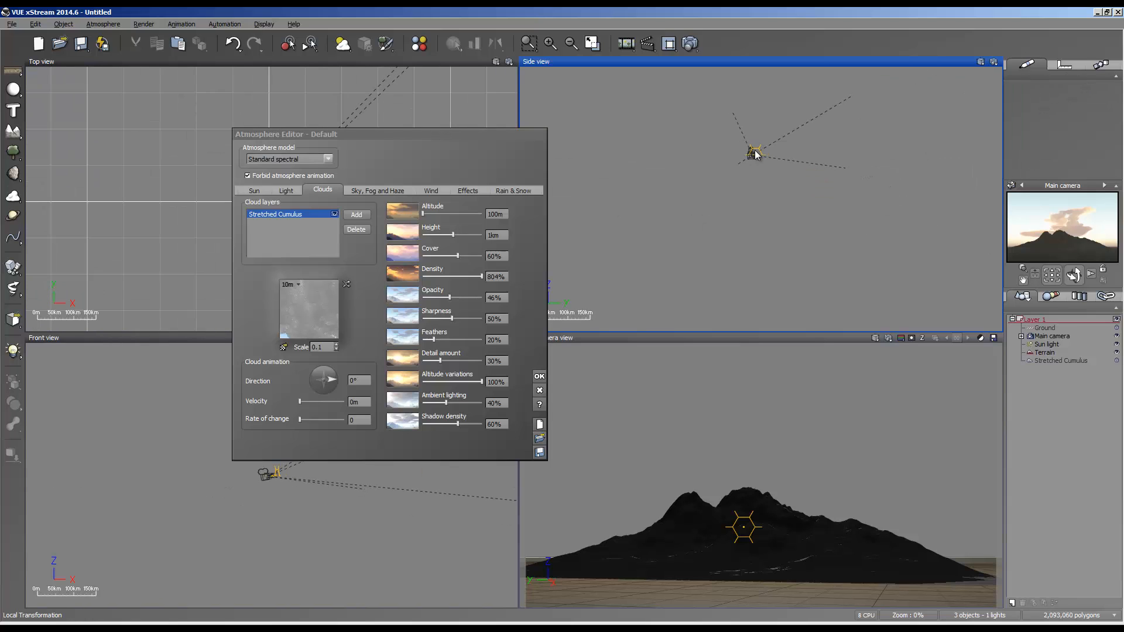
Select the Stretched Cumulus layer object and enable limiting its clouds to a zone.
scroll(755, 149, down, 10)
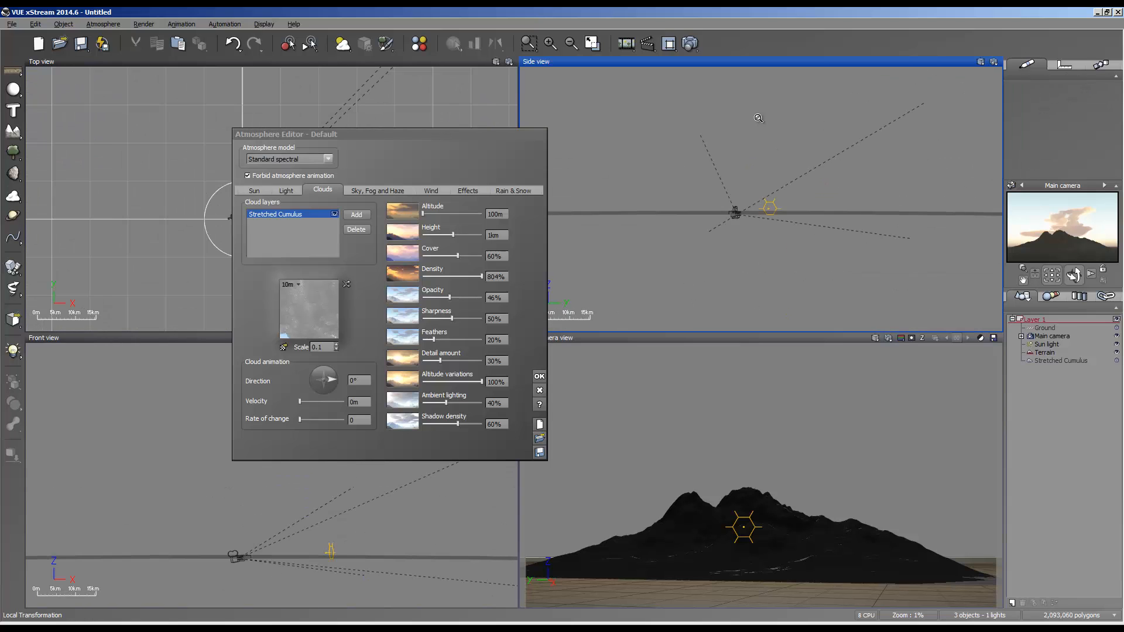
click(1059, 361)
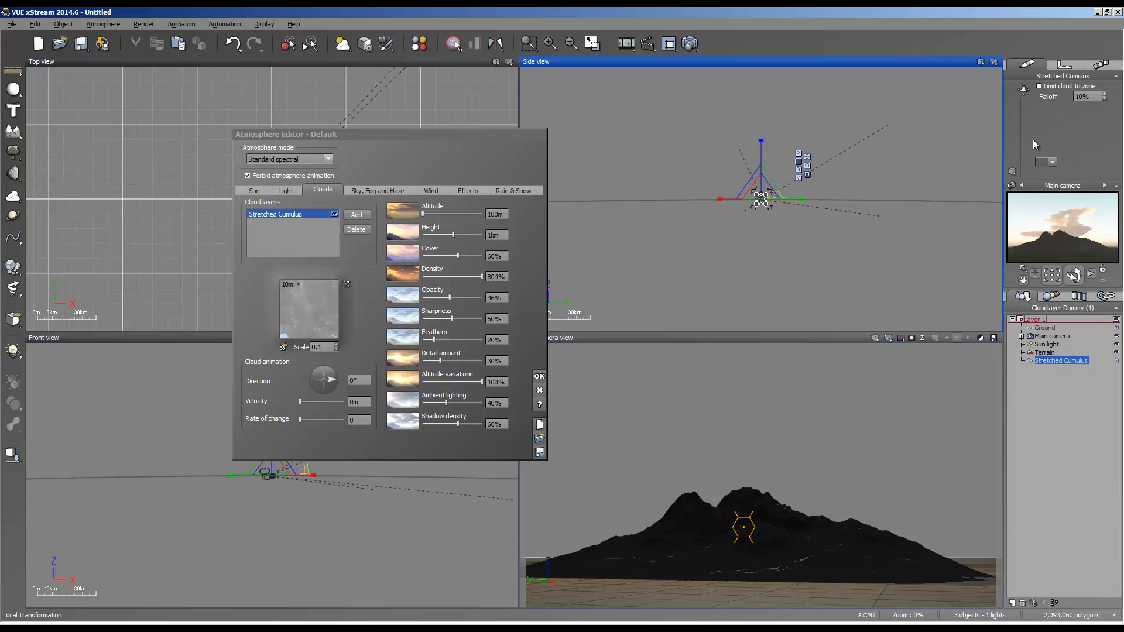
click(1040, 86)
Move the Stretched Cumulus layer in the side view so it sits above the terrain.
scroll(790, 173, up, 5)
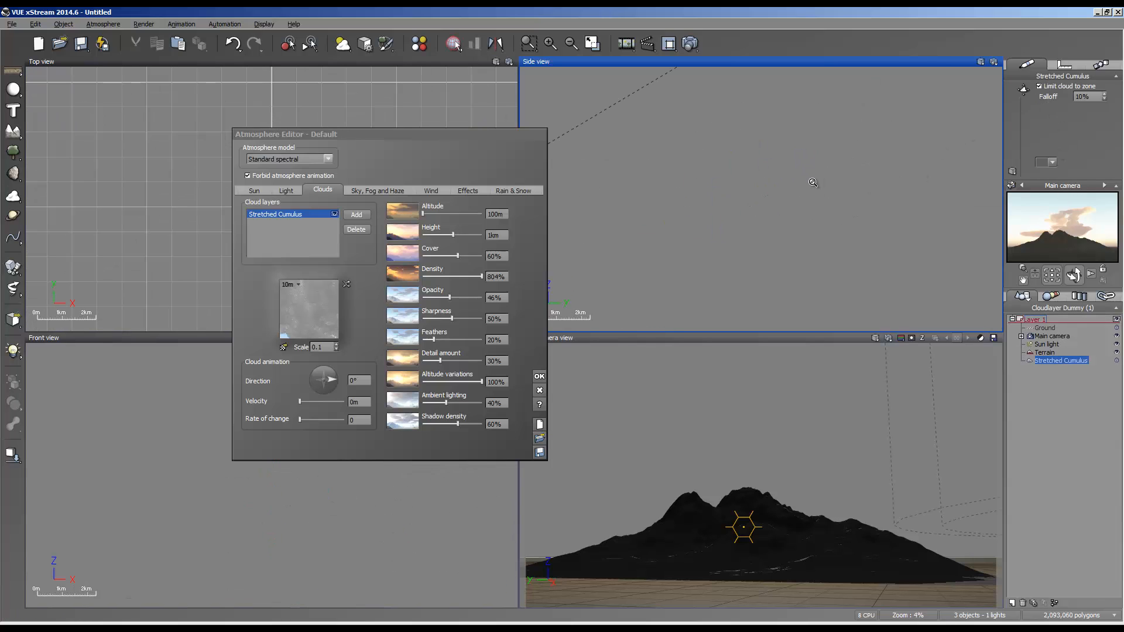
scroll(717, 251, up, 6)
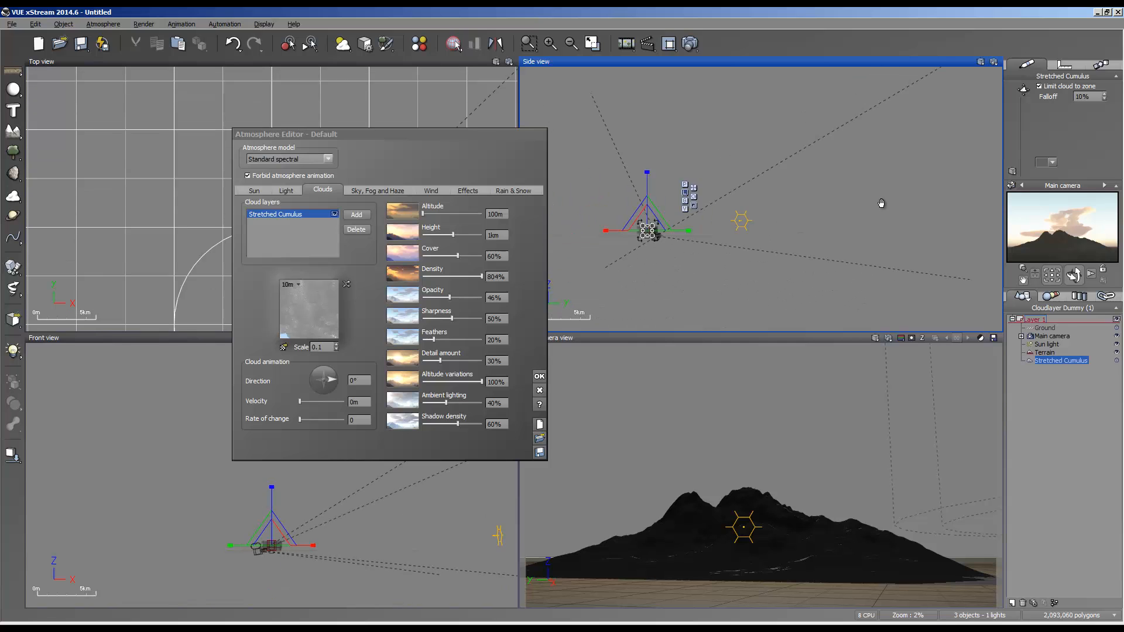
scroll(830, 281, up, 5)
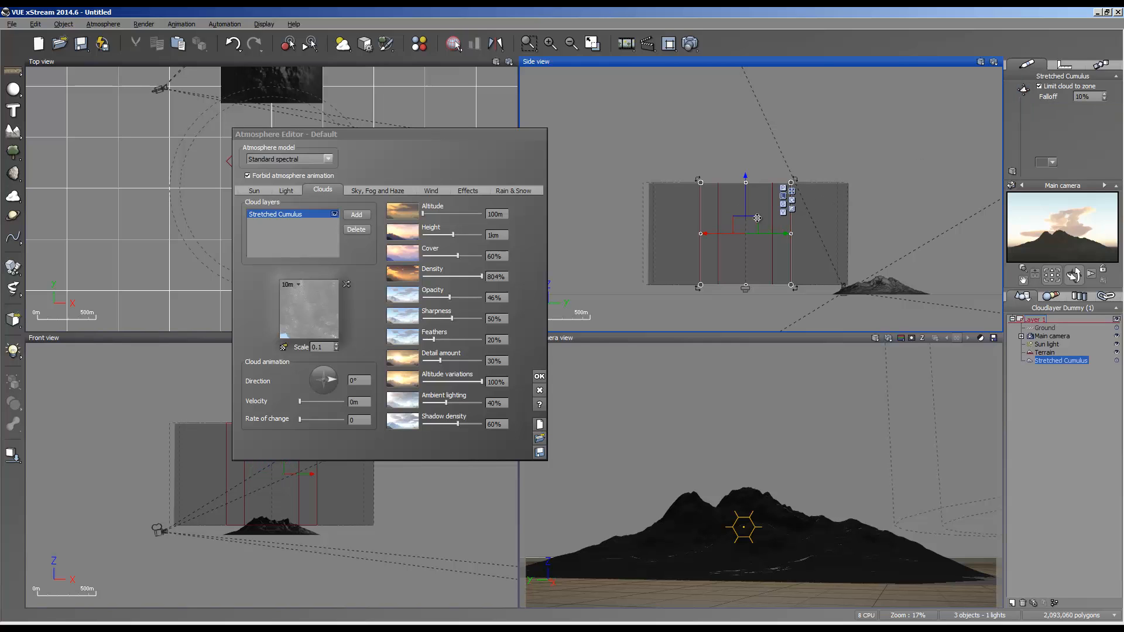
drag(792, 199, 875, 217)
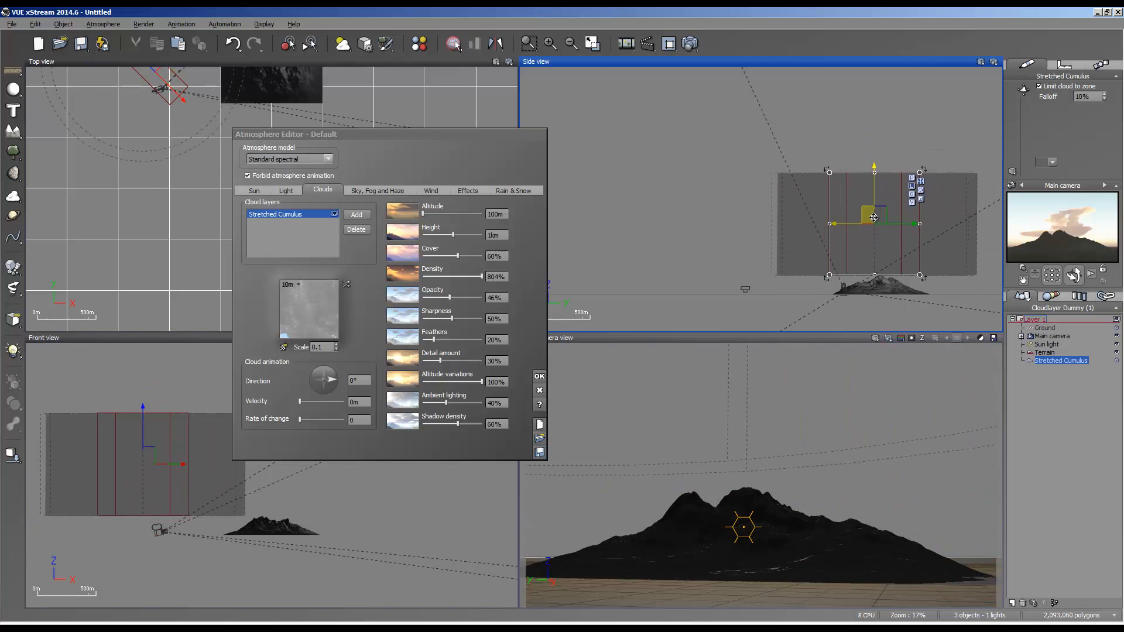
Edit the cloud layer zone and scale it out horizontally to about 15 km wide around the terrain.
click(1025, 93)
click(921, 201)
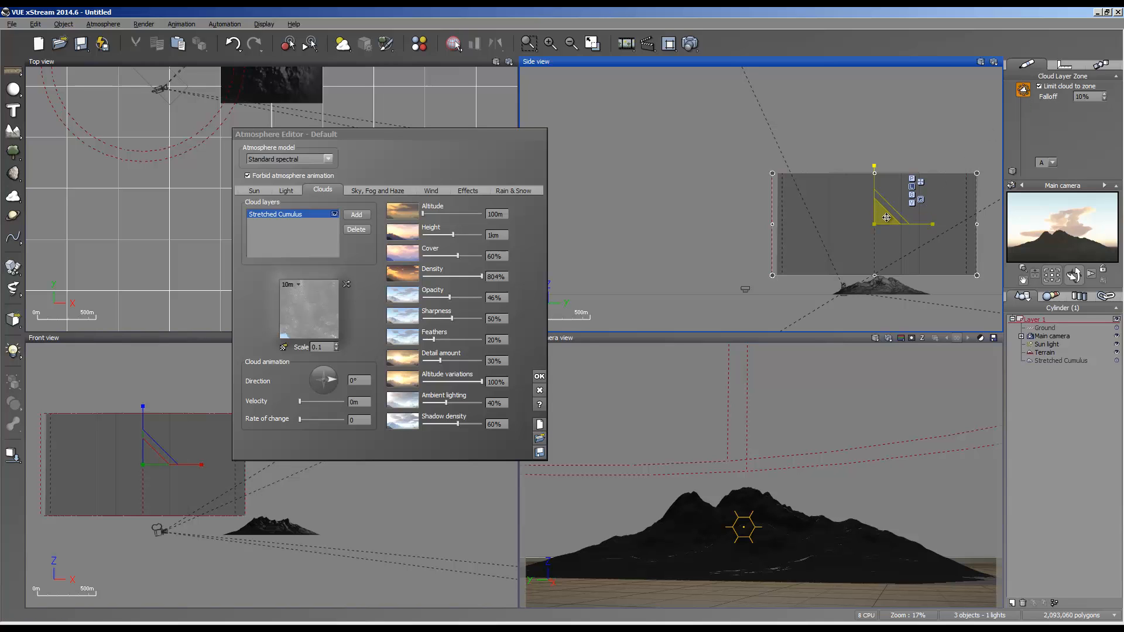
drag(885, 219, 879, 109)
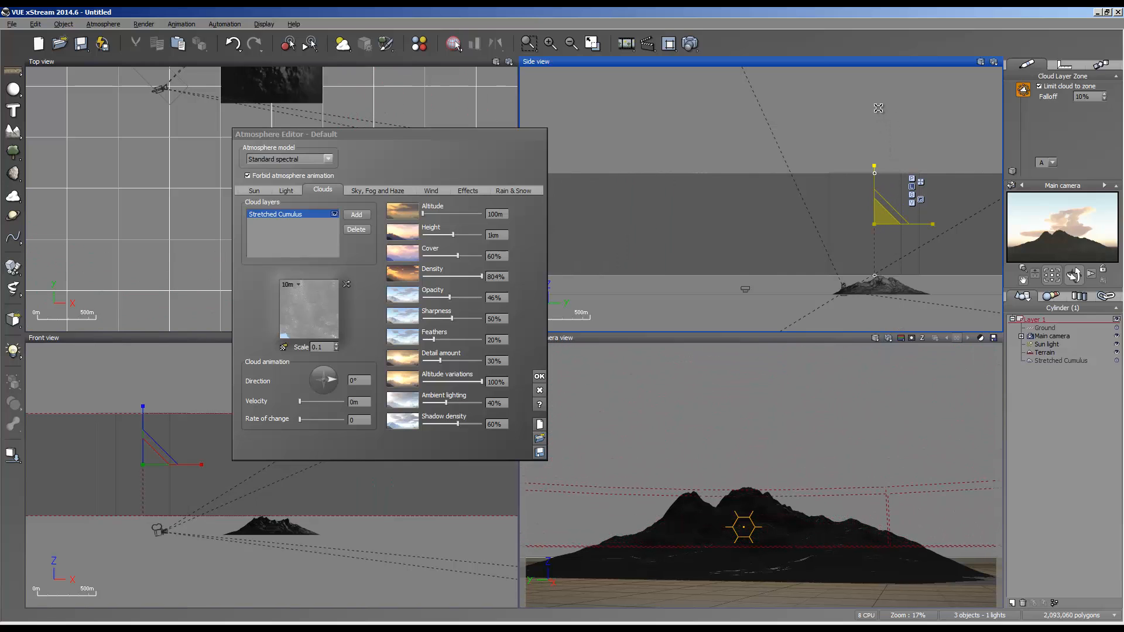
scroll(898, 234, down, 5)
scroll(880, 237, up, 3)
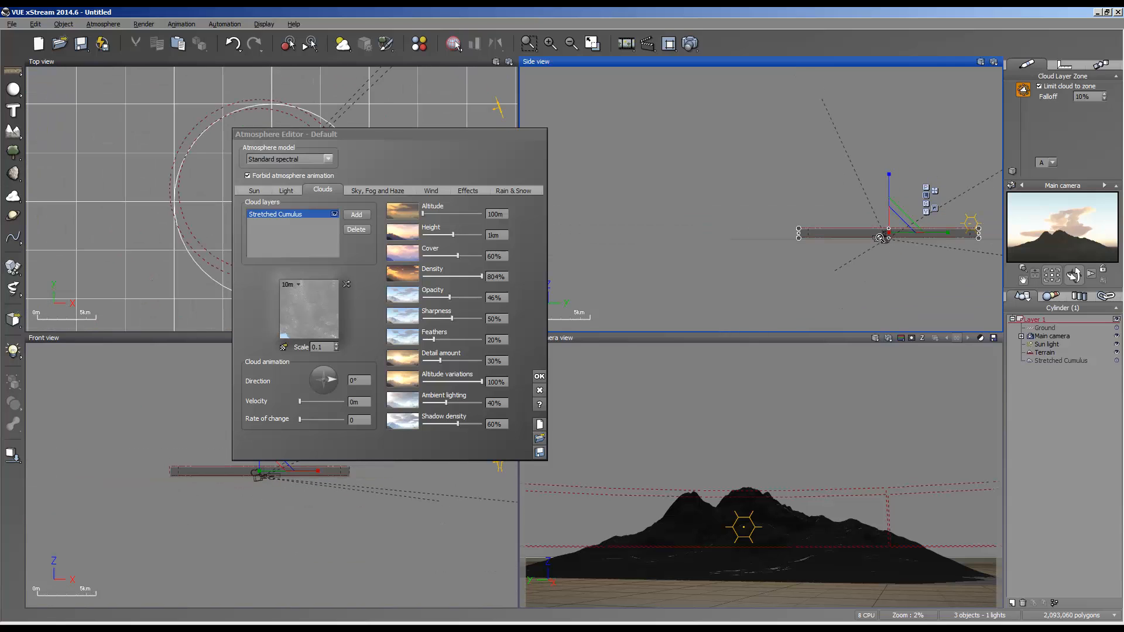
scroll(790, 248, down, 2)
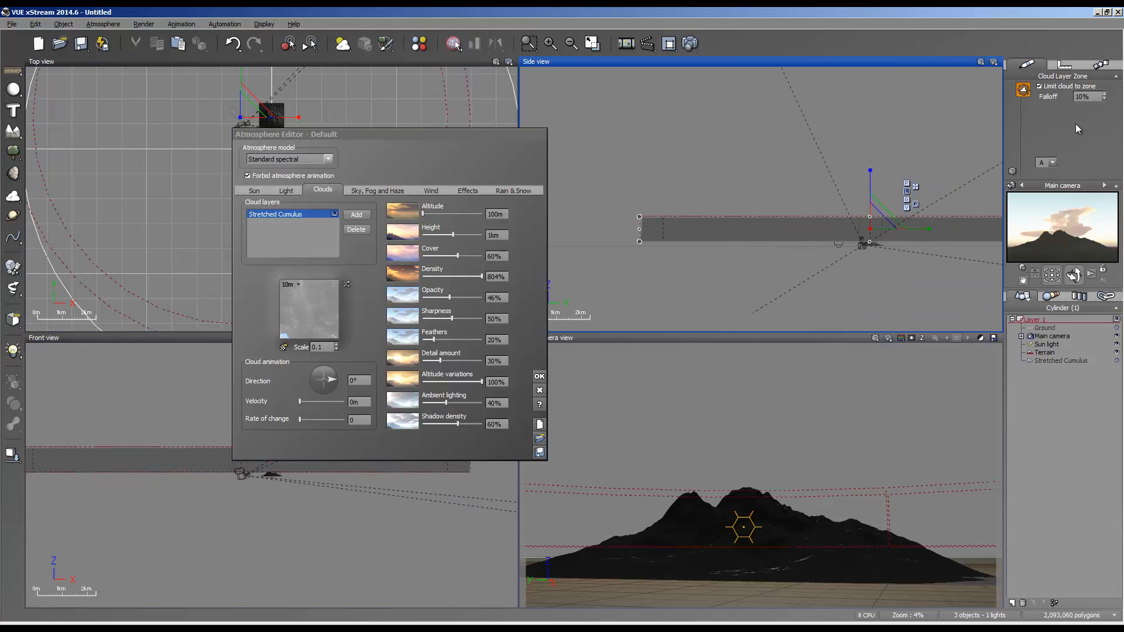
Refresh the main camera preview and orbit the camera to examine the zoned clouds from above the terrain.
click(1081, 96)
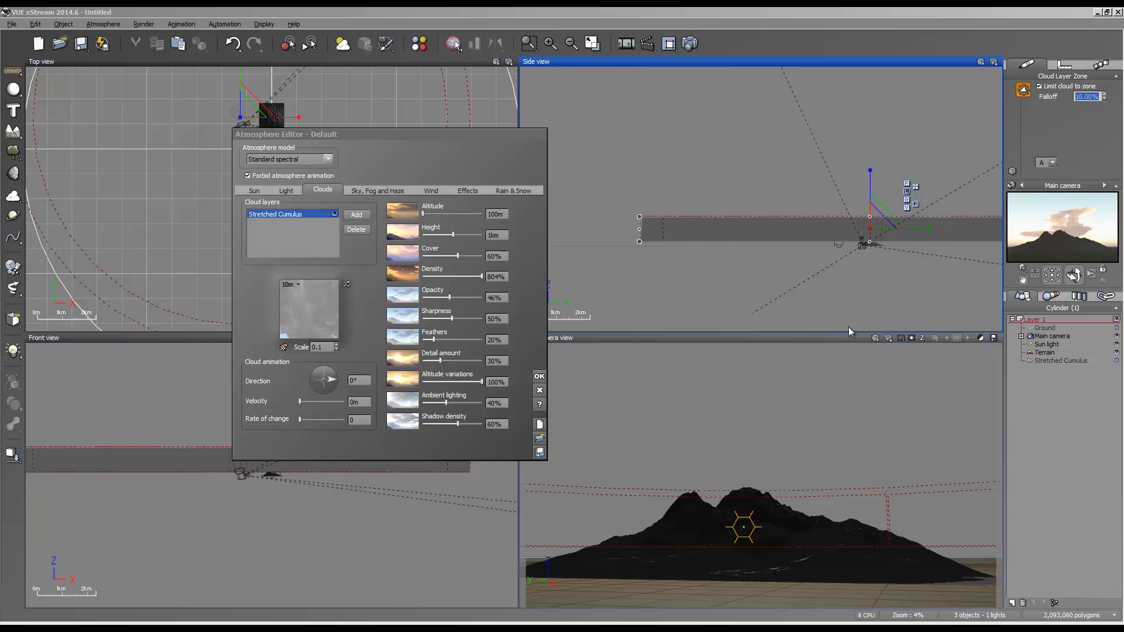
right_click(1062, 237)
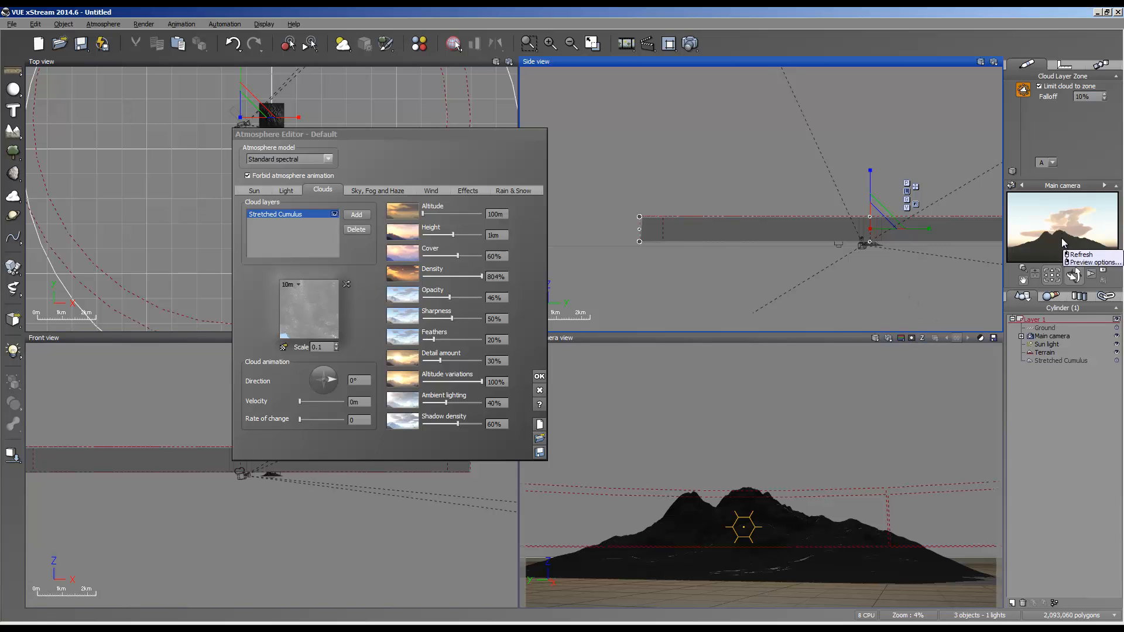
click(1081, 254)
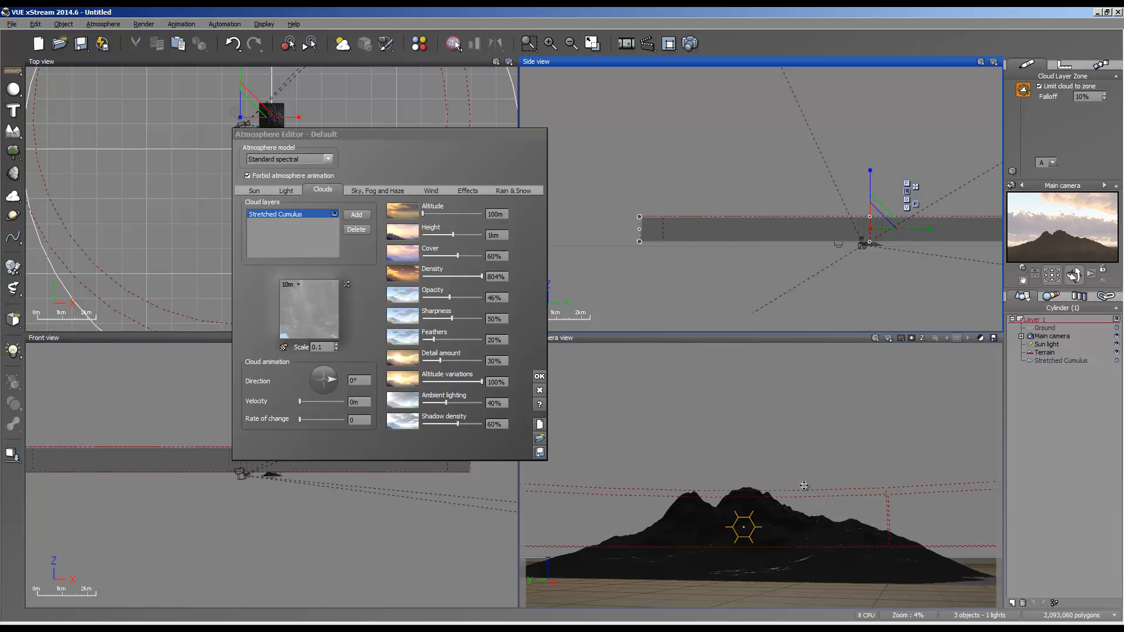
right_drag(805, 487, 761, 467)
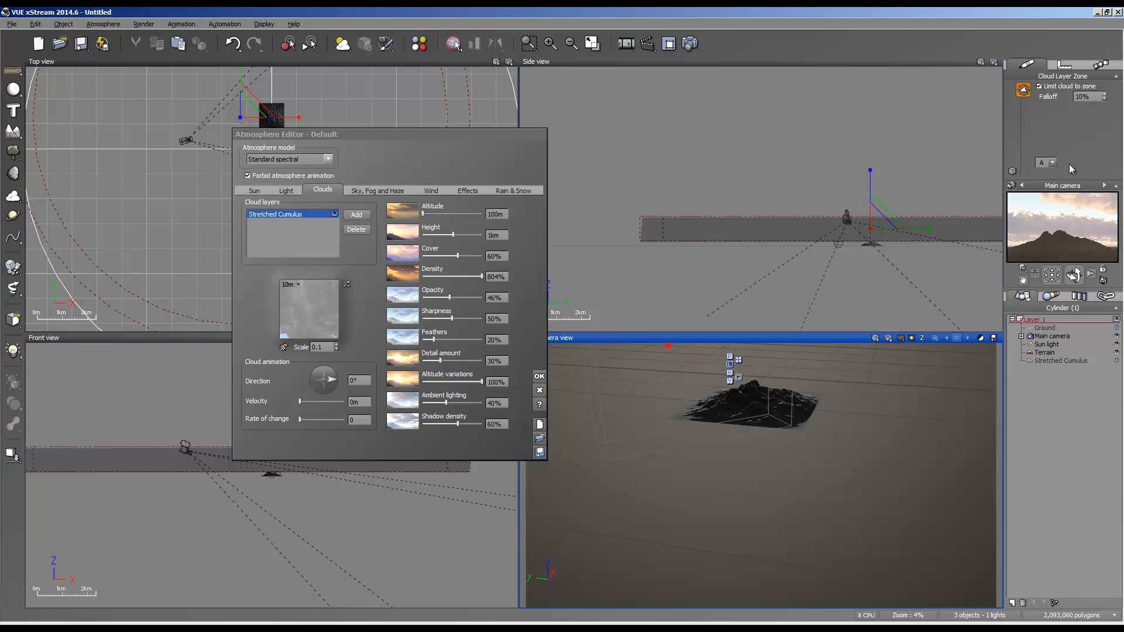
right_click(1068, 230)
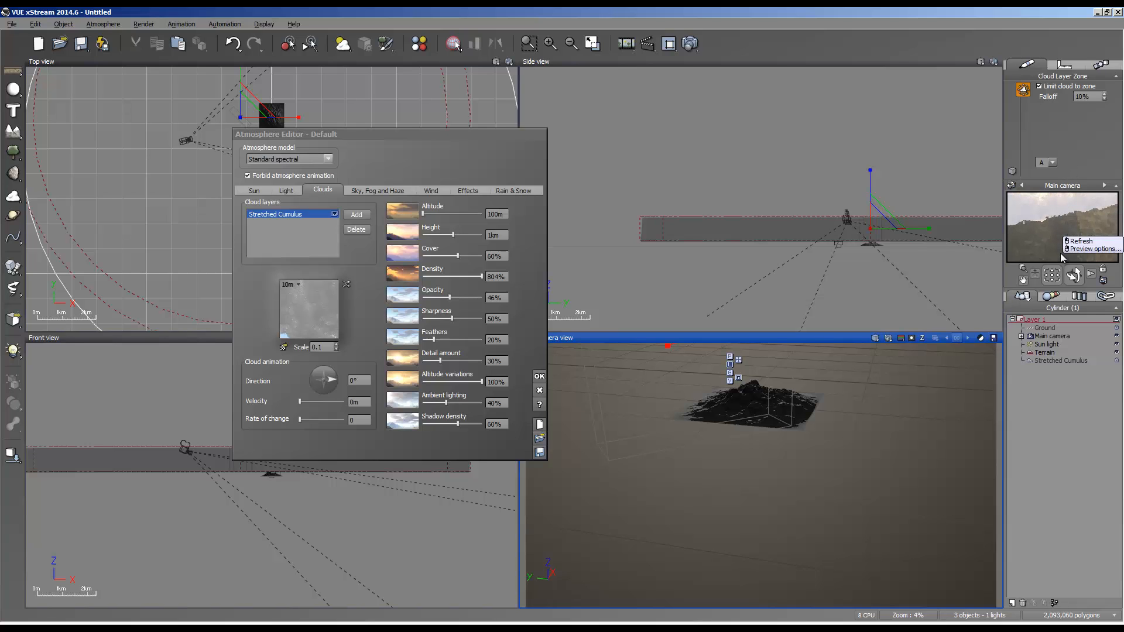
right_drag(890, 435, 899, 500)
right_drag(911, 401, 845, 450)
Shrink the cloud zone to about 4 km wide and set the Stretched Cumulus layer's height to 500 m.
click(885, 229)
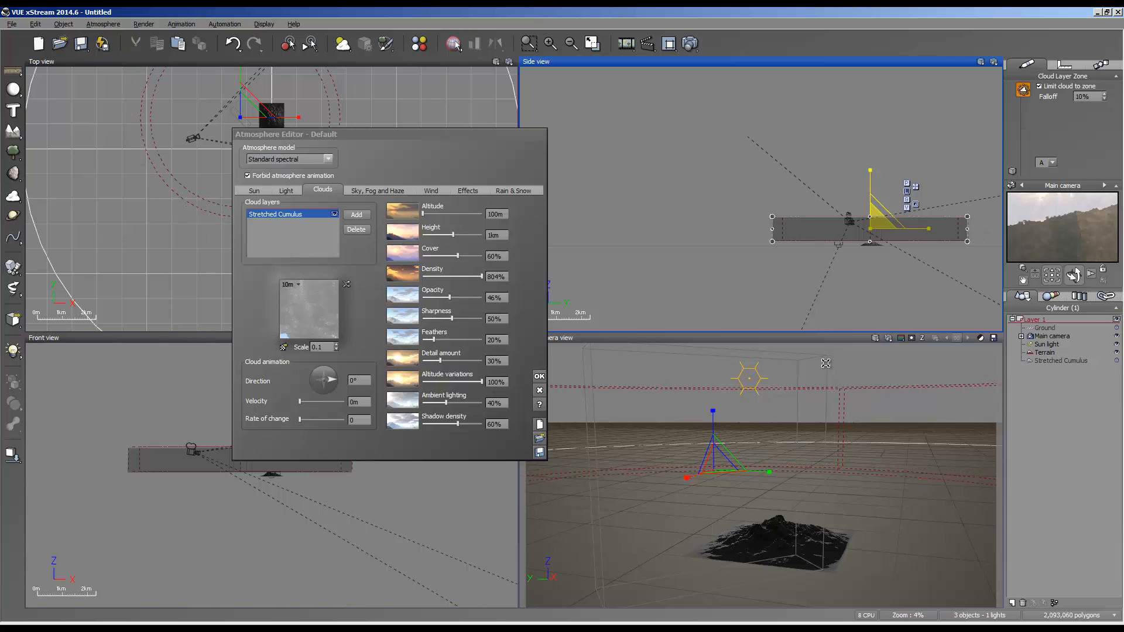
double_click(492, 235)
text(500)
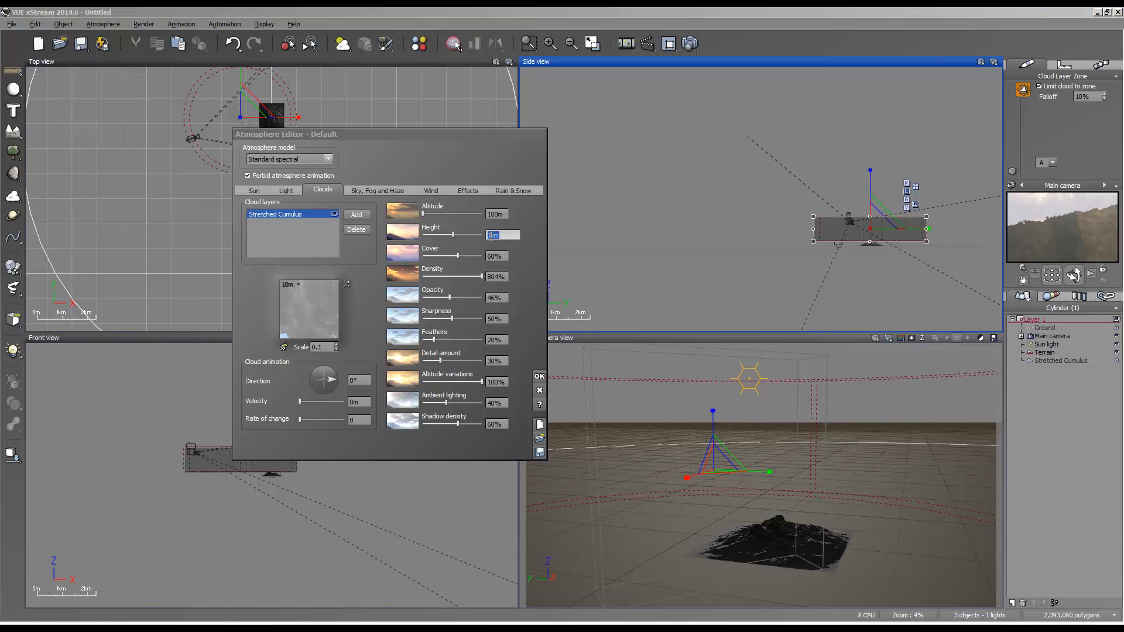
key(Return)
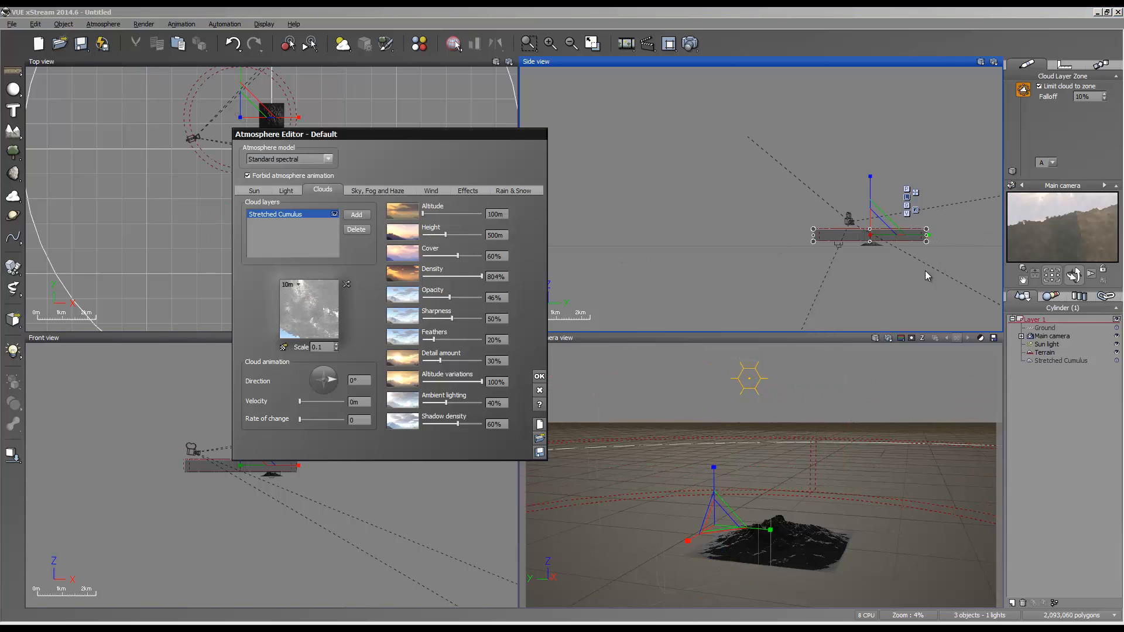
Orbit the camera around the terrain and shrink the cloud zone to about 2 km wide.
right_click(792, 503)
click(814, 514)
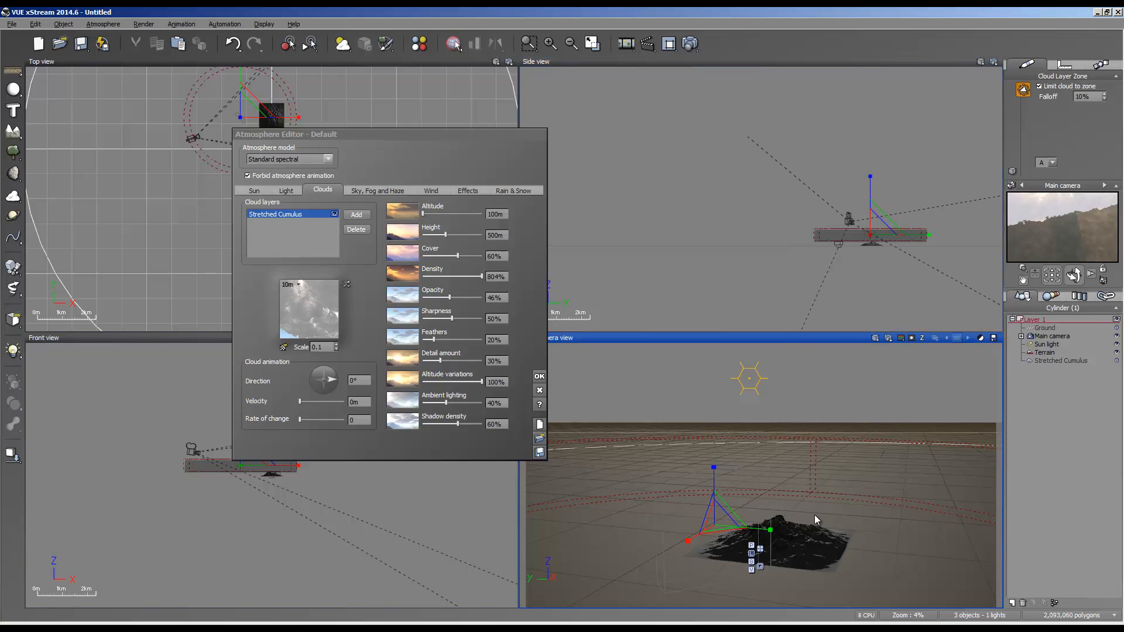
right_drag(808, 480, 835, 392)
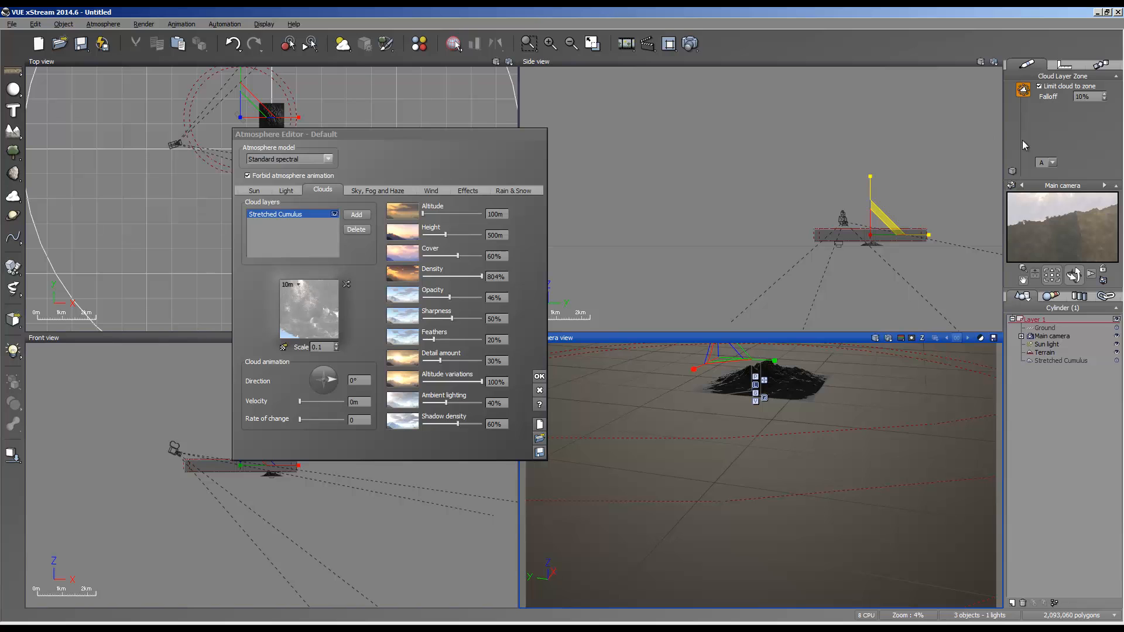
click(873, 234)
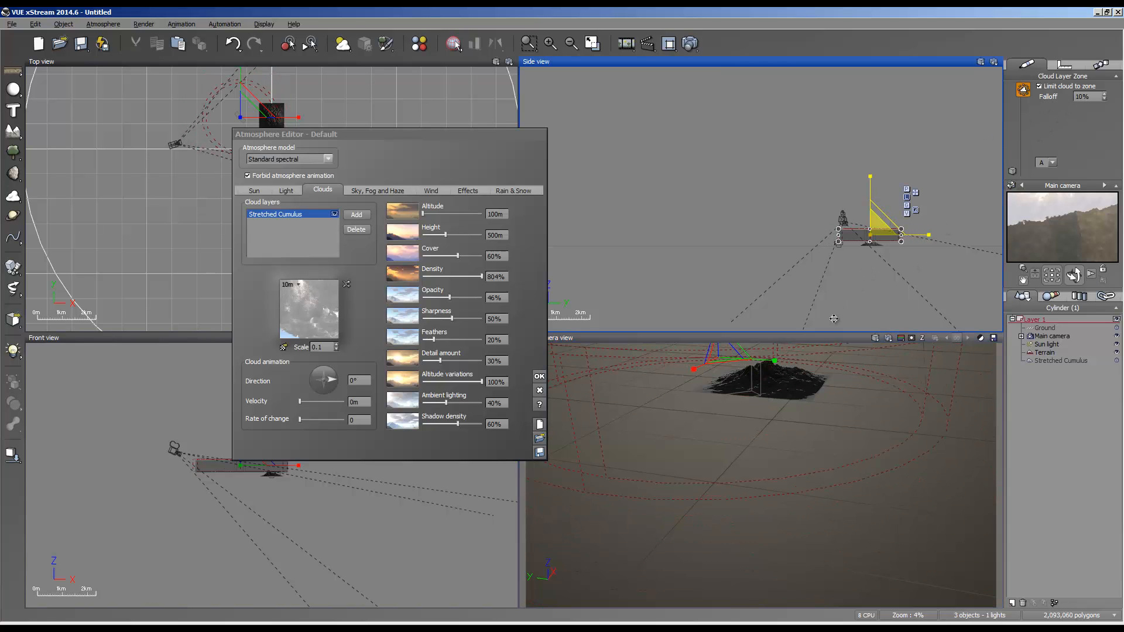
right_drag(807, 357, 784, 398)
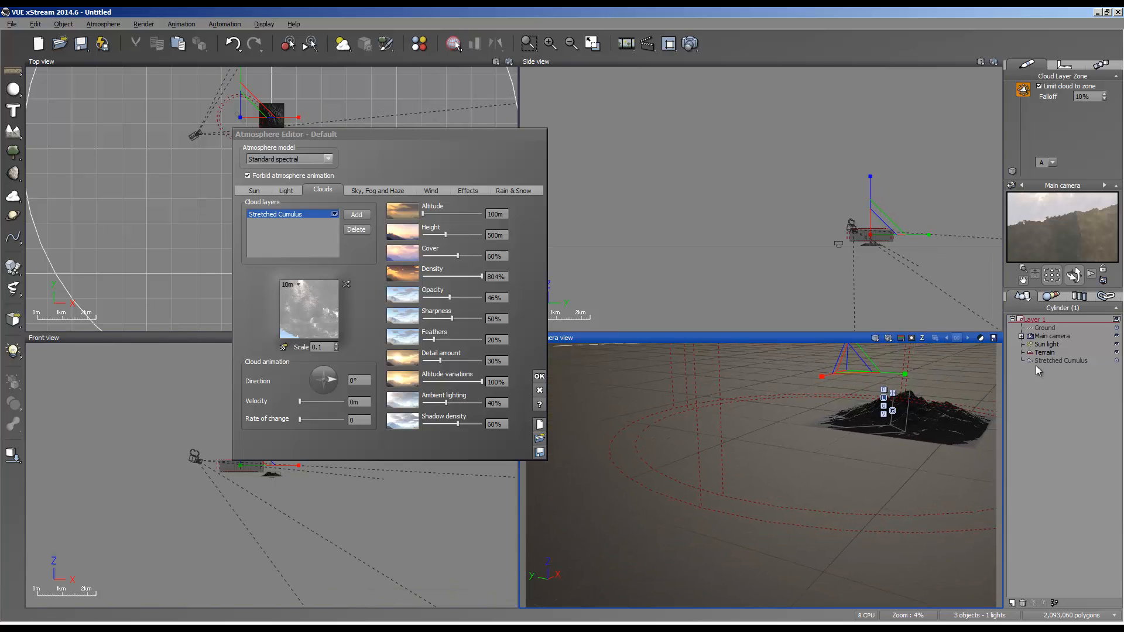
Raise the main camera to about 2.2 km and aim it down at the cloud zone.
click(1052, 336)
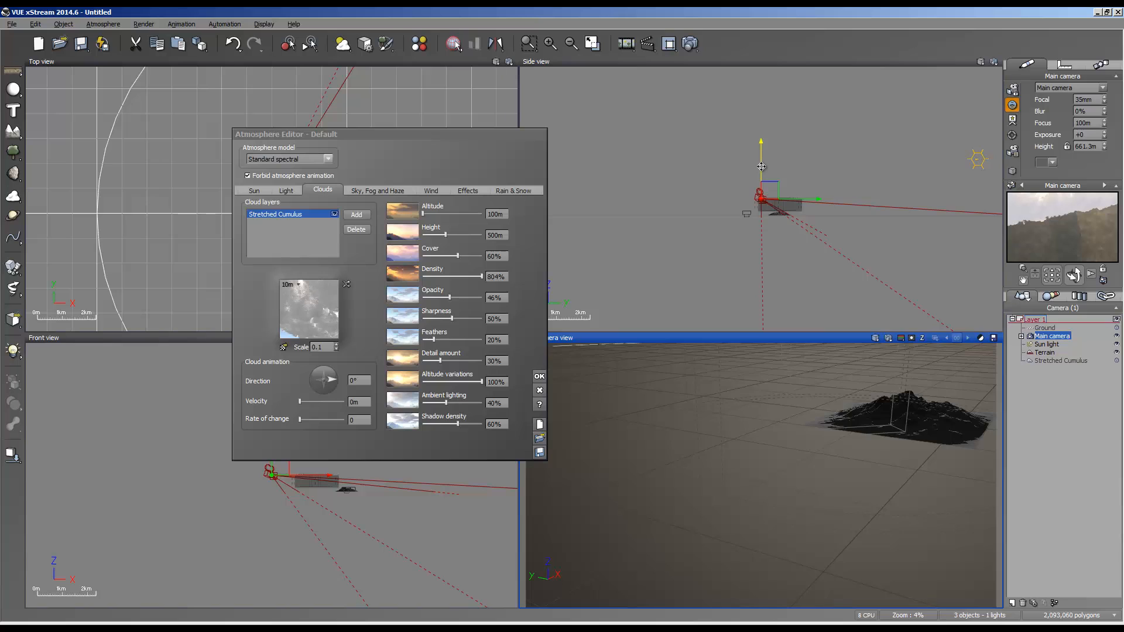
drag(760, 170, 761, 132)
right_drag(795, 347, 858, 417)
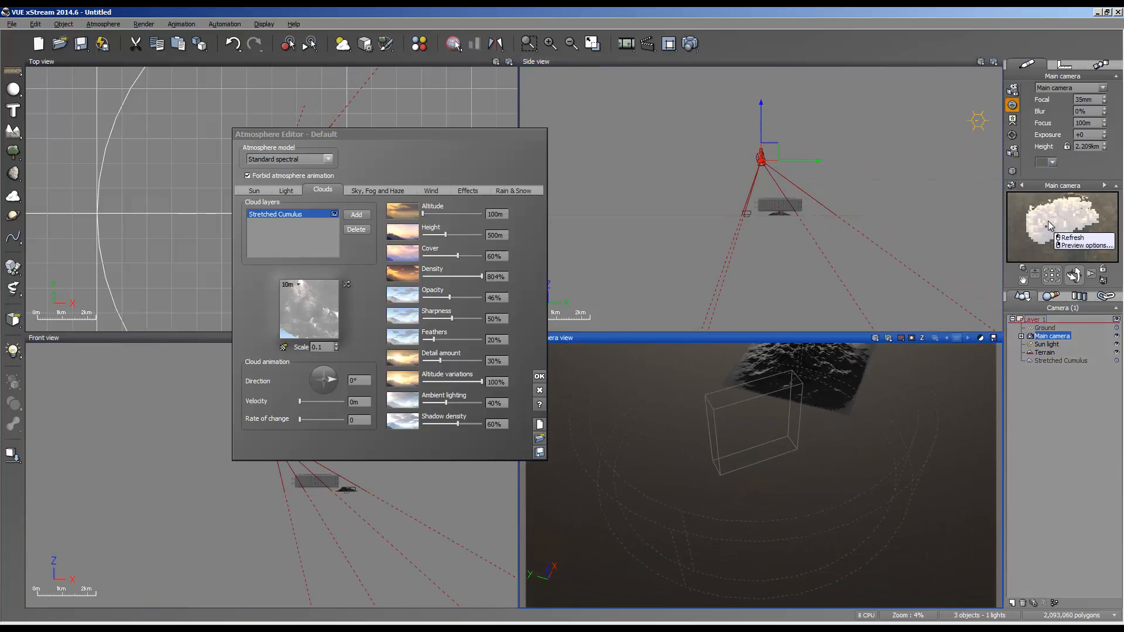
Raise the Stretched Cumulus layer to 197 m altitude, then set its height to 200 m and refresh the camera preview.
click(1044, 361)
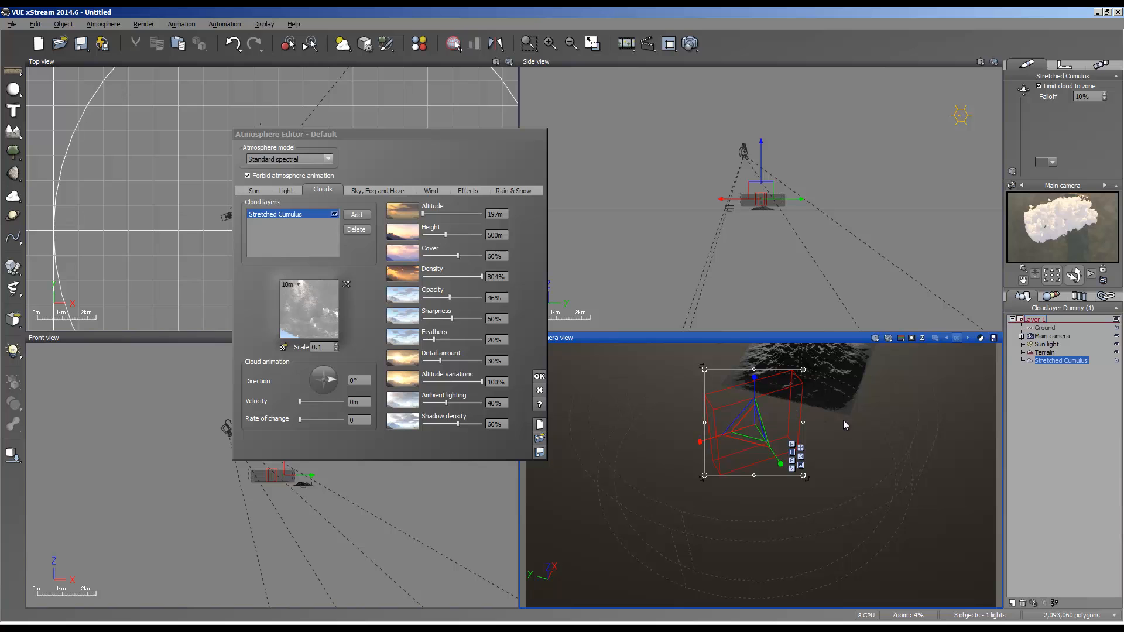
right_drag(821, 418, 838, 454)
click(495, 235)
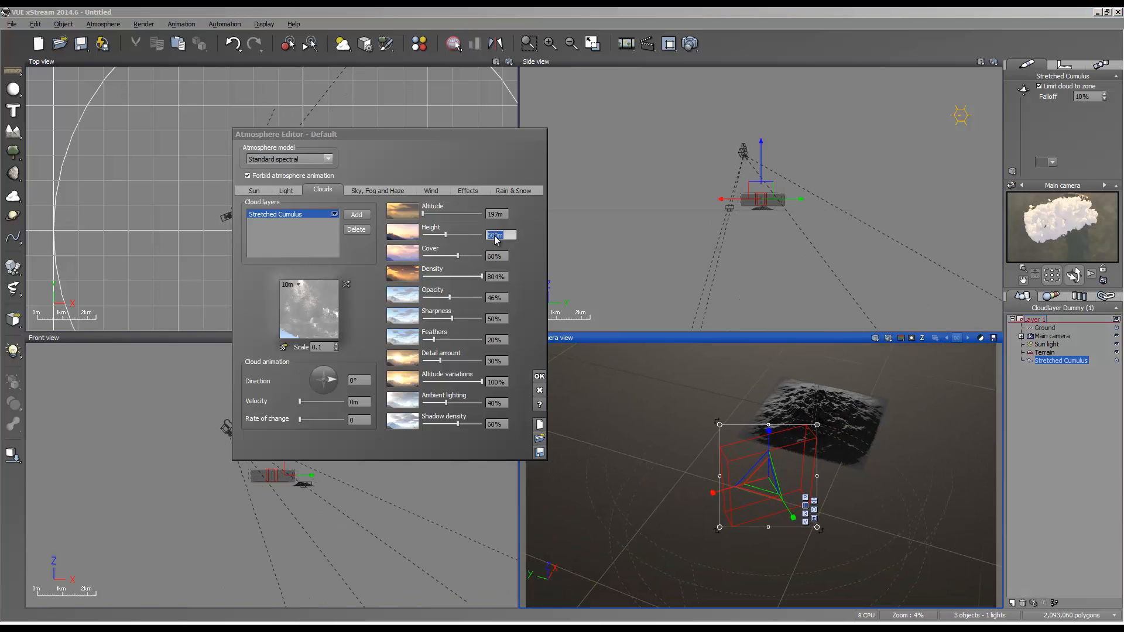
text(200)
key(Return)
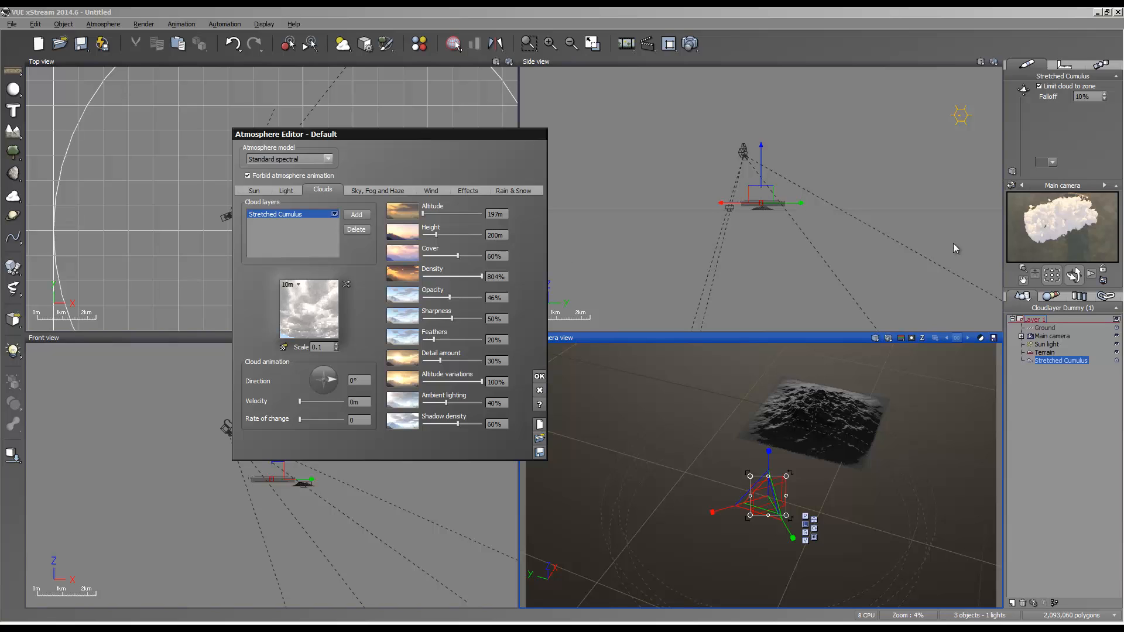
right_click(1061, 221)
click(1080, 237)
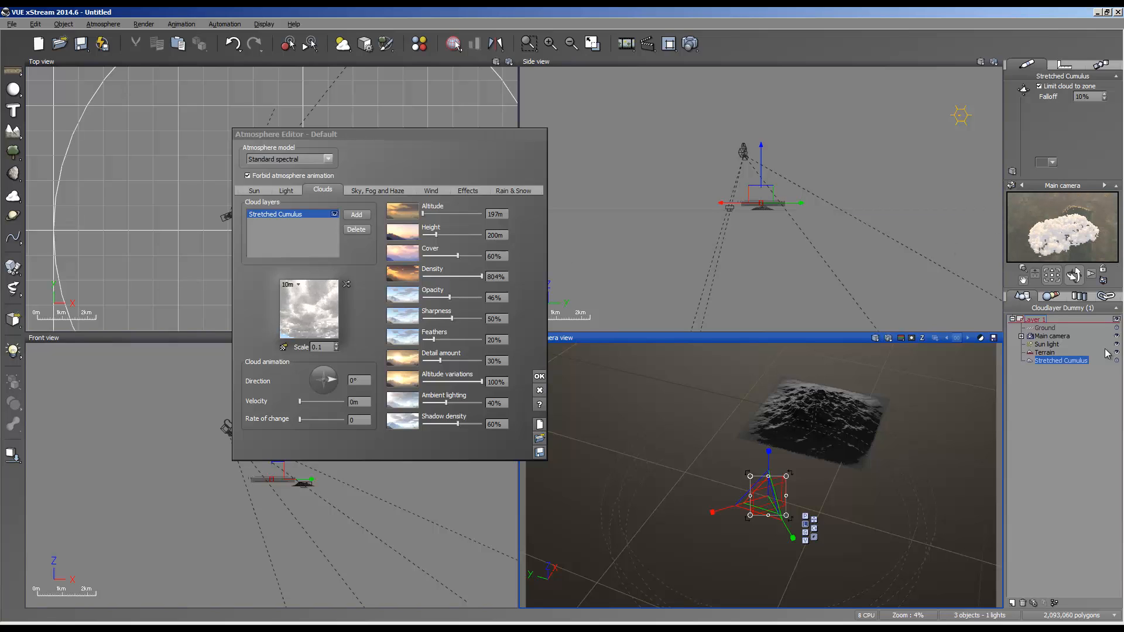
Set the cloud zone's falloff to 0% and refresh the main camera preview.
click(1090, 97)
text(00)
key(Return)
right_click(1076, 233)
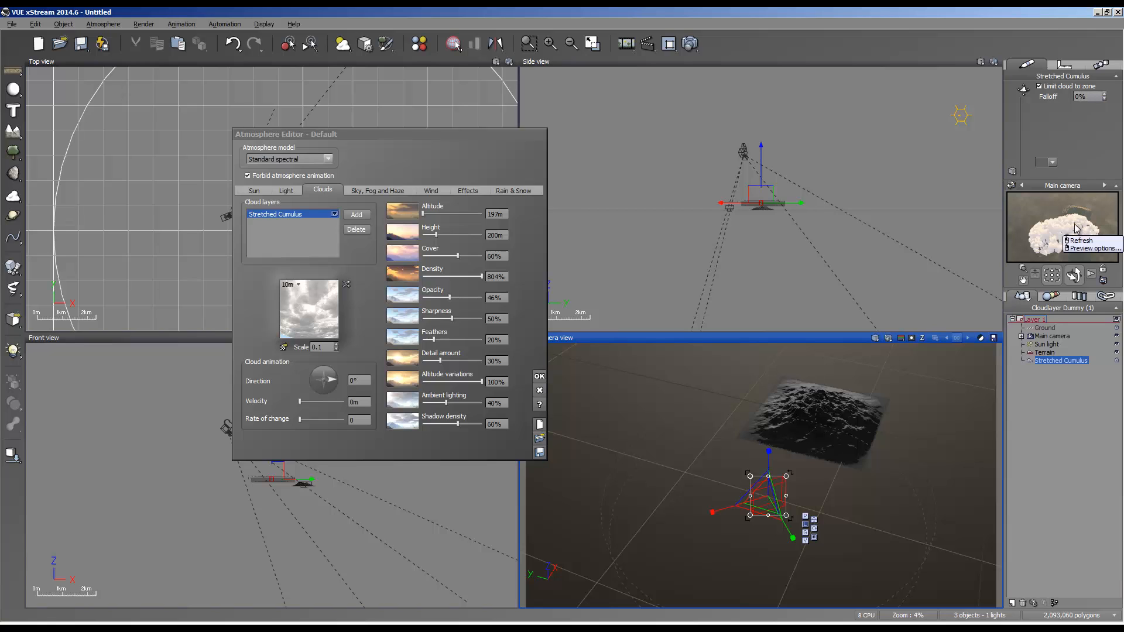
click(1083, 240)
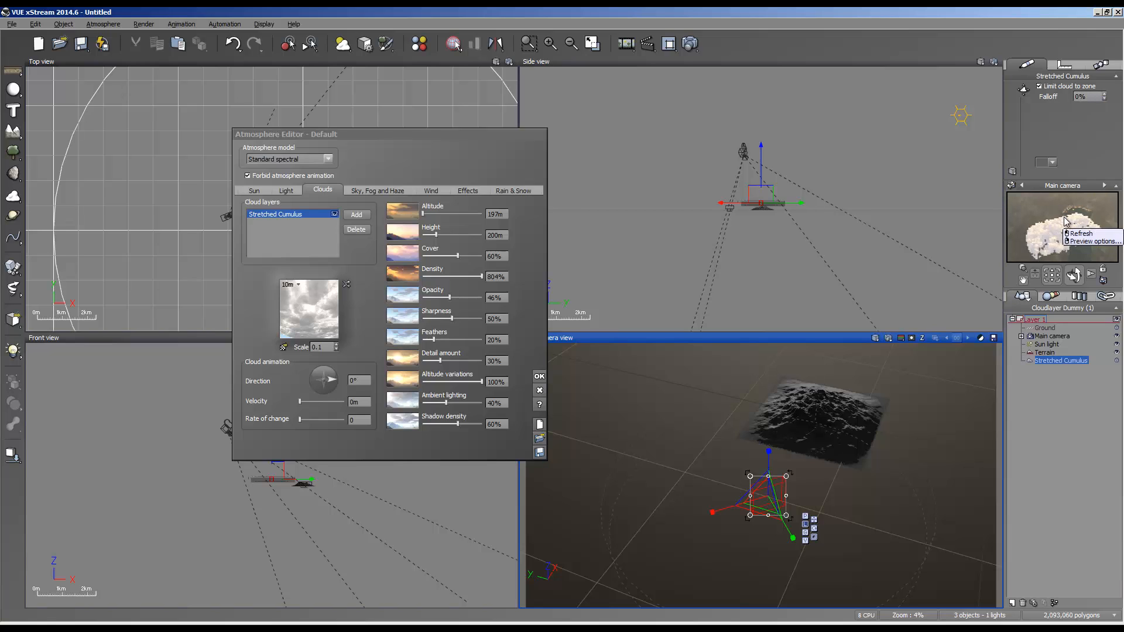
right_click(1075, 269)
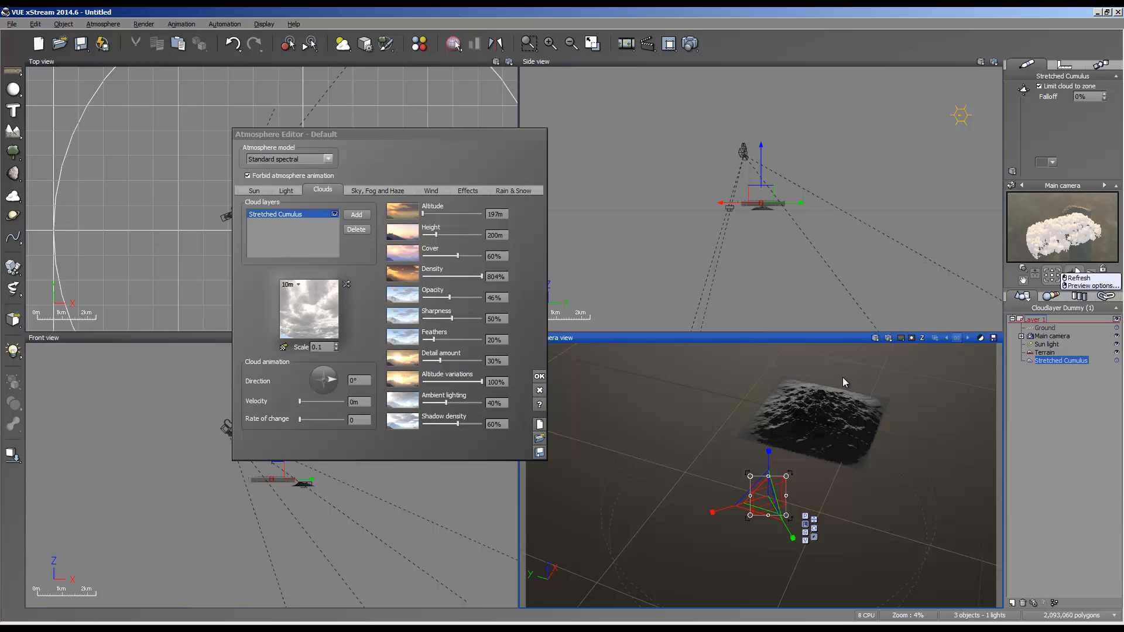
Set the Stretched Cumulus layer's cover to 100%.
double_click(496, 257)
text(10)
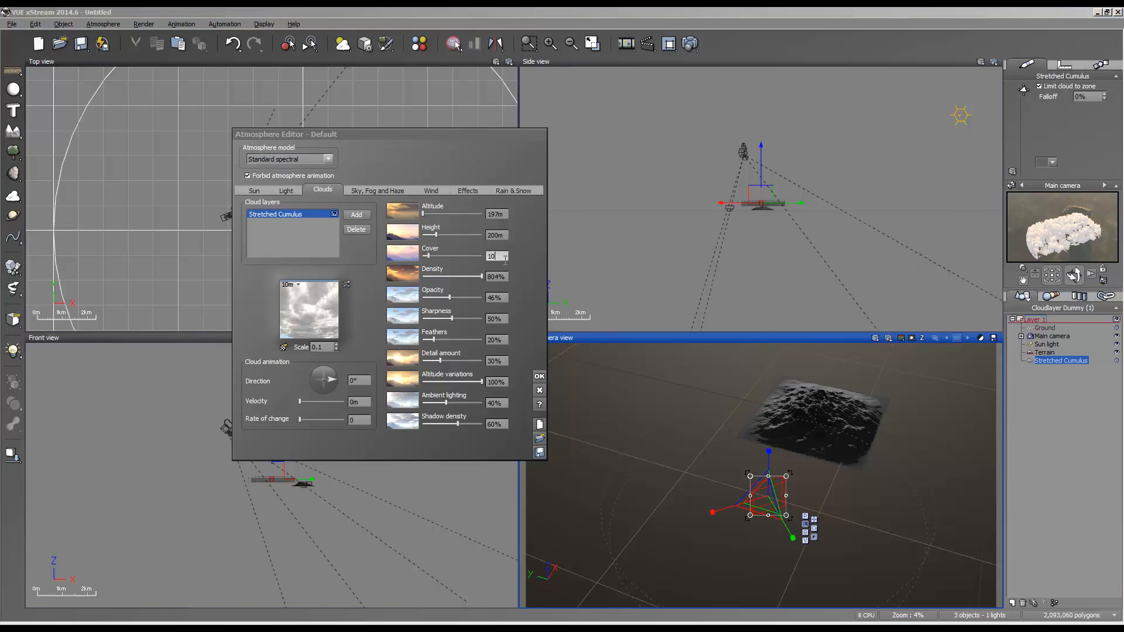
text(0)
key(Return)
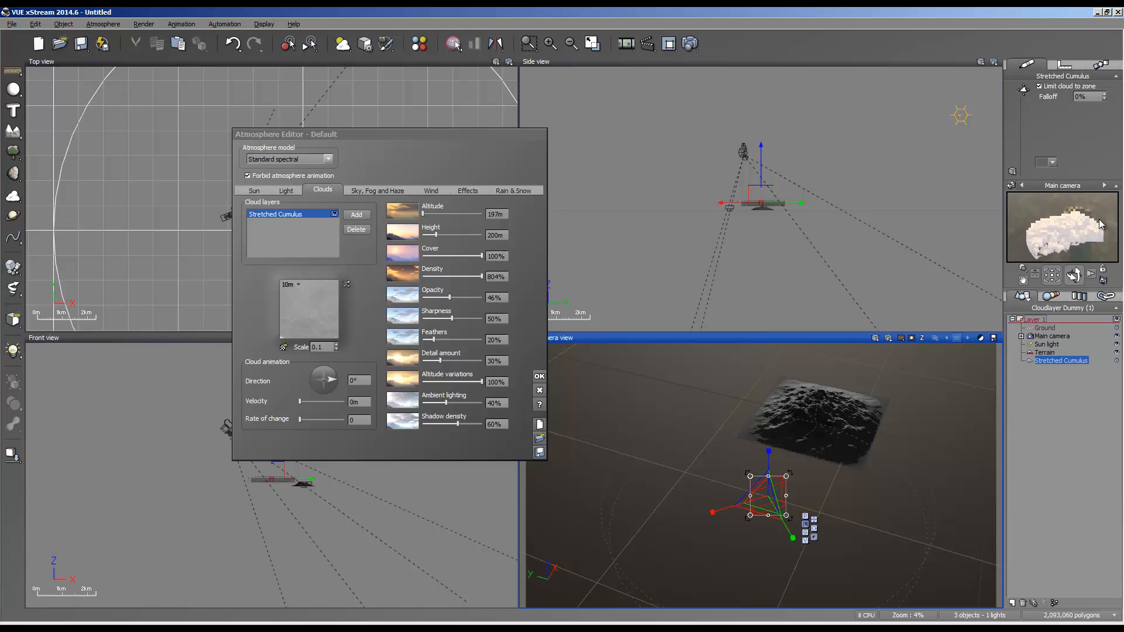
Orbit the main camera around the cloud and refresh its preview to examine the filled cloud zone.
mouse_move(879, 423)
right_down()
mouse_move(780, 363)
mouse_move(743, 404)
mouse_move(835, 477)
mouse_move(850, 521)
mouse_move(863, 381)
mouse_move(854, 370)
mouse_move(826, 404)
mouse_move(842, 400)
mouse_move(869, 437)
right_up()
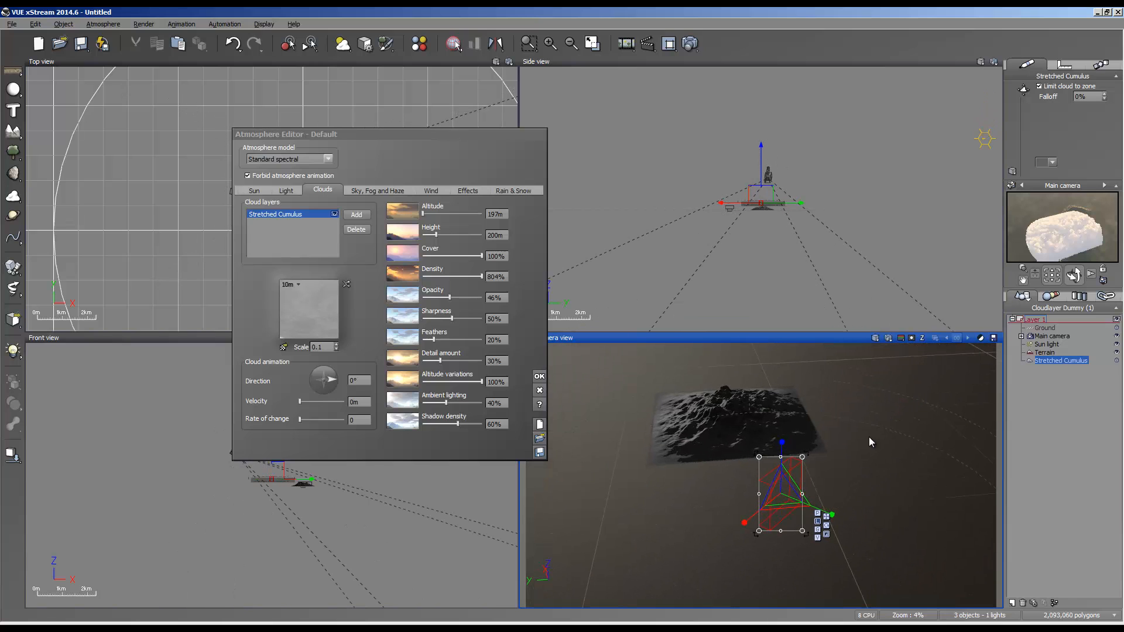
right_click(1039, 237)
click(1062, 253)
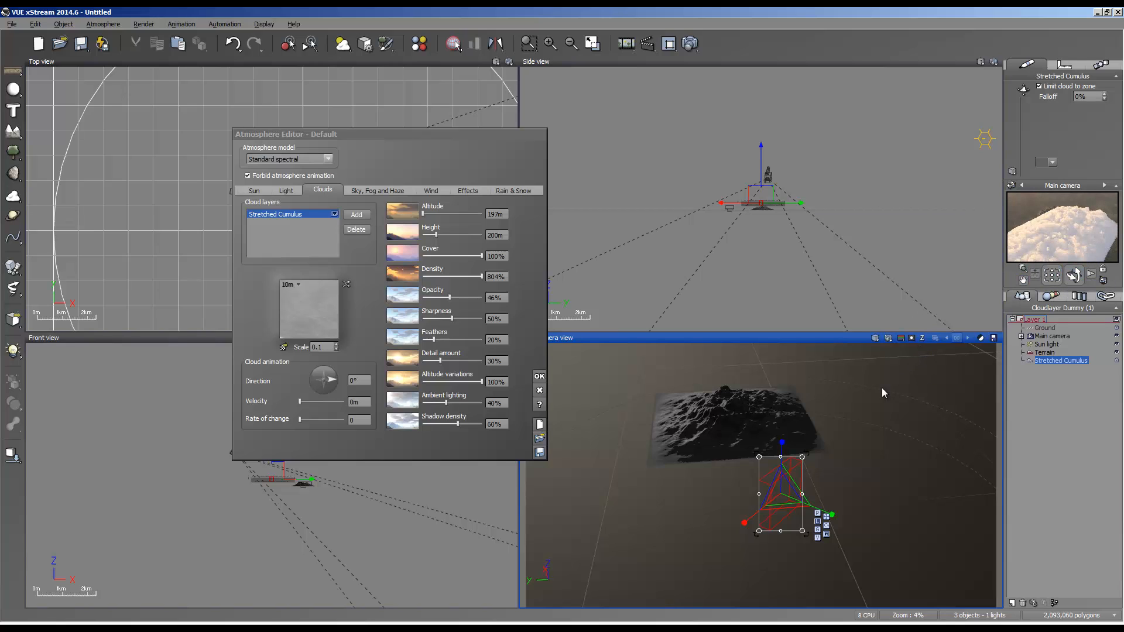
Examine the cloud zone from close up and farther away with the main camera, refreshing its preview.
right_drag(881, 387, 802, 428)
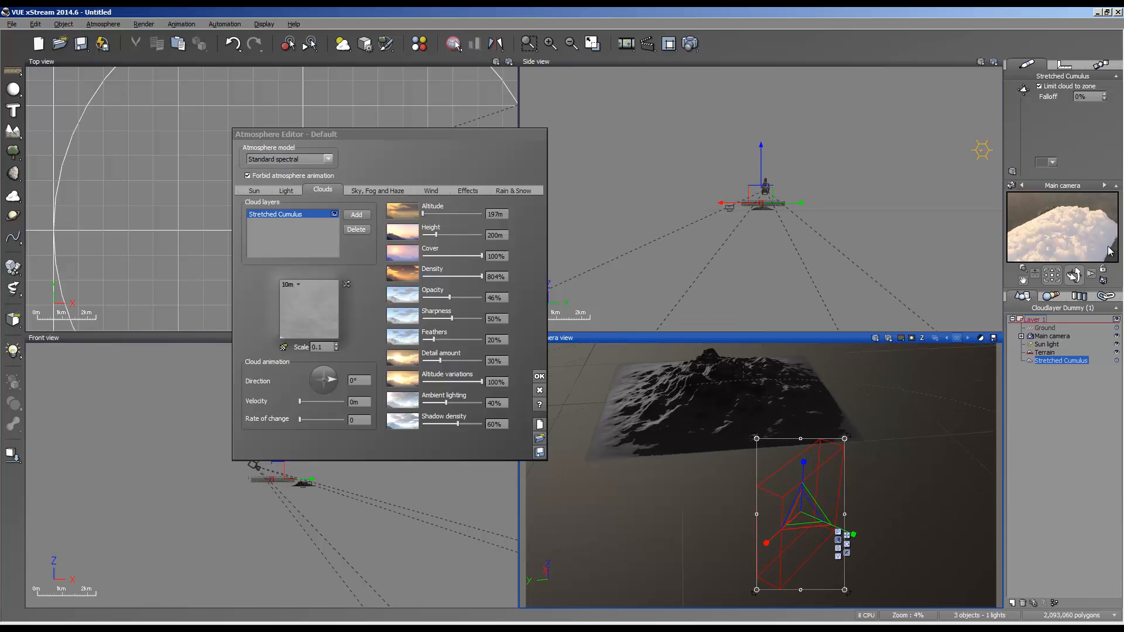
right_click(1063, 250)
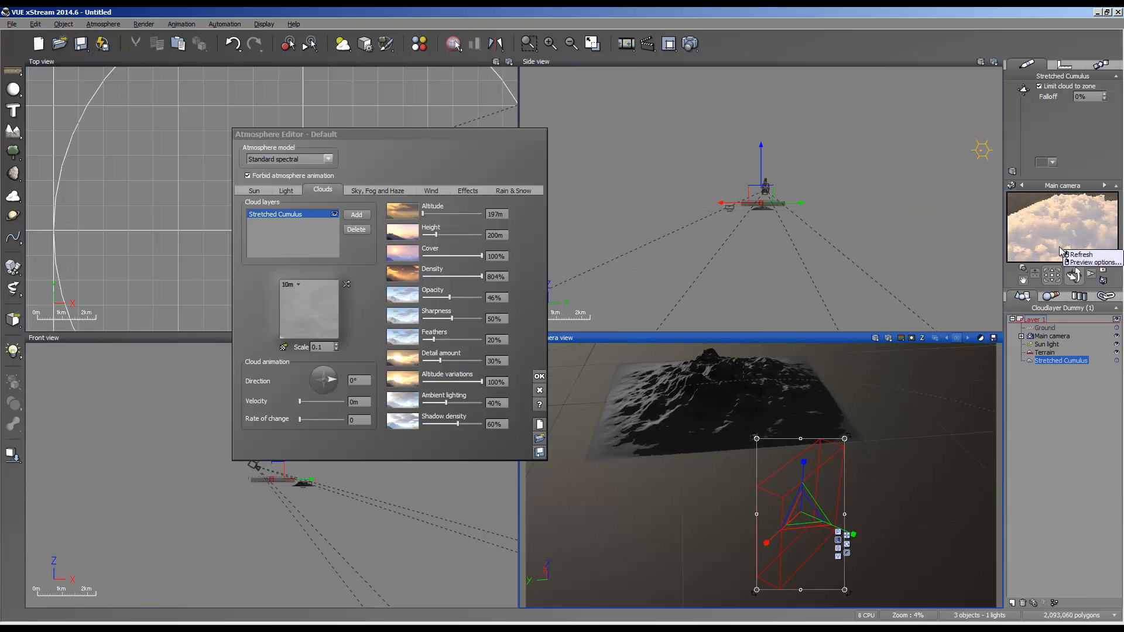
right_drag(866, 546, 867, 463)
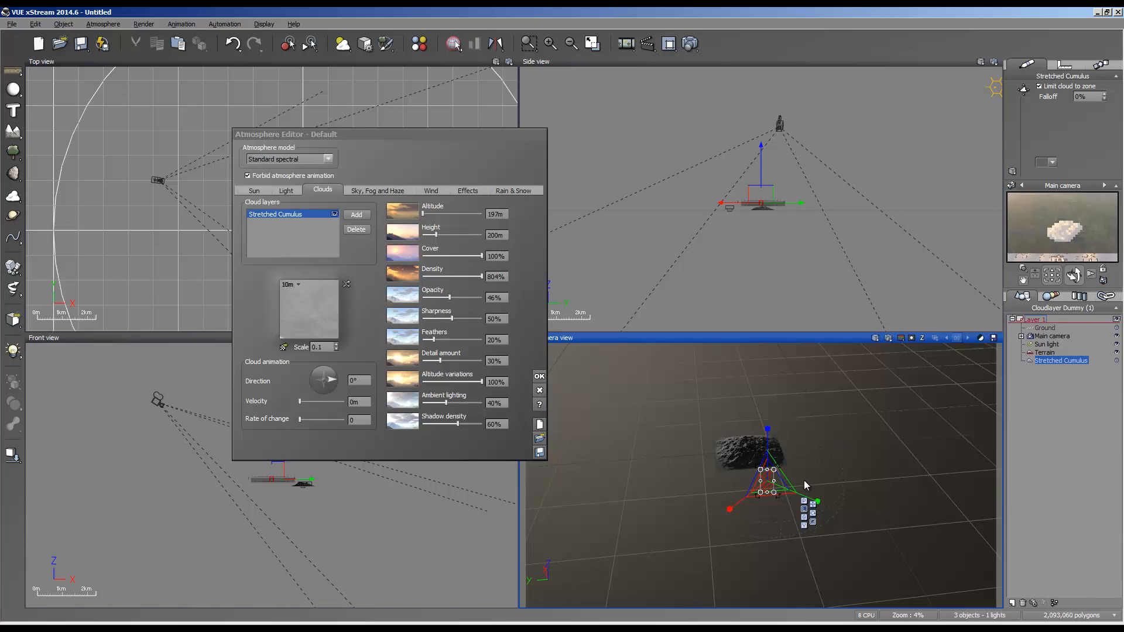
right_drag(803, 480, 801, 527)
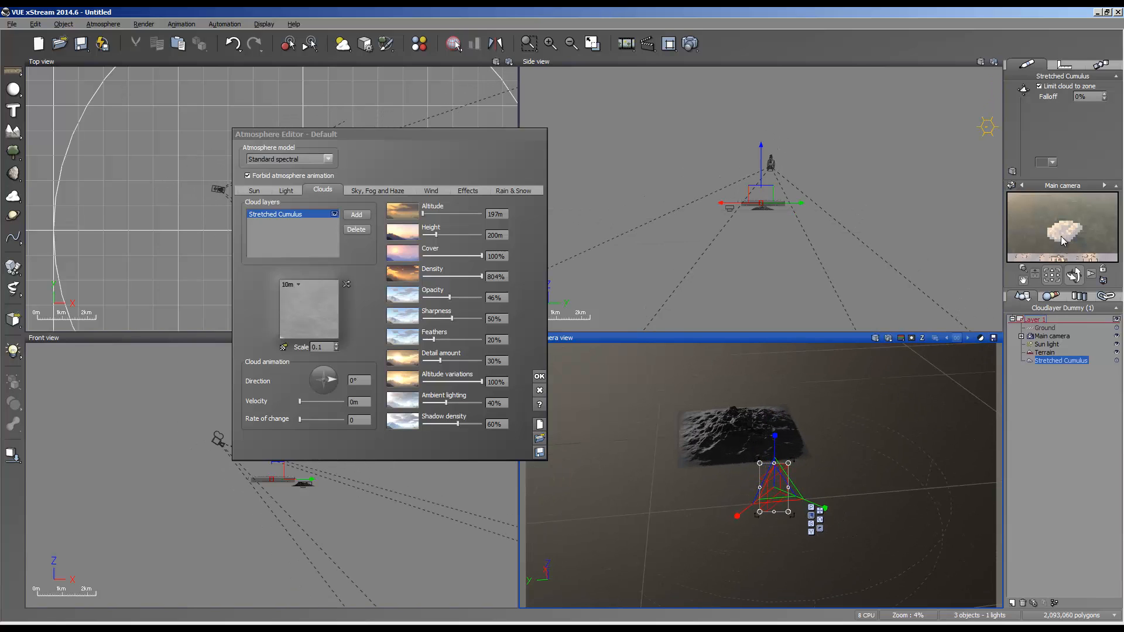
Set the main camera's preview quality to Fast and enlarge the preview slightly.
right_click(1030, 233)
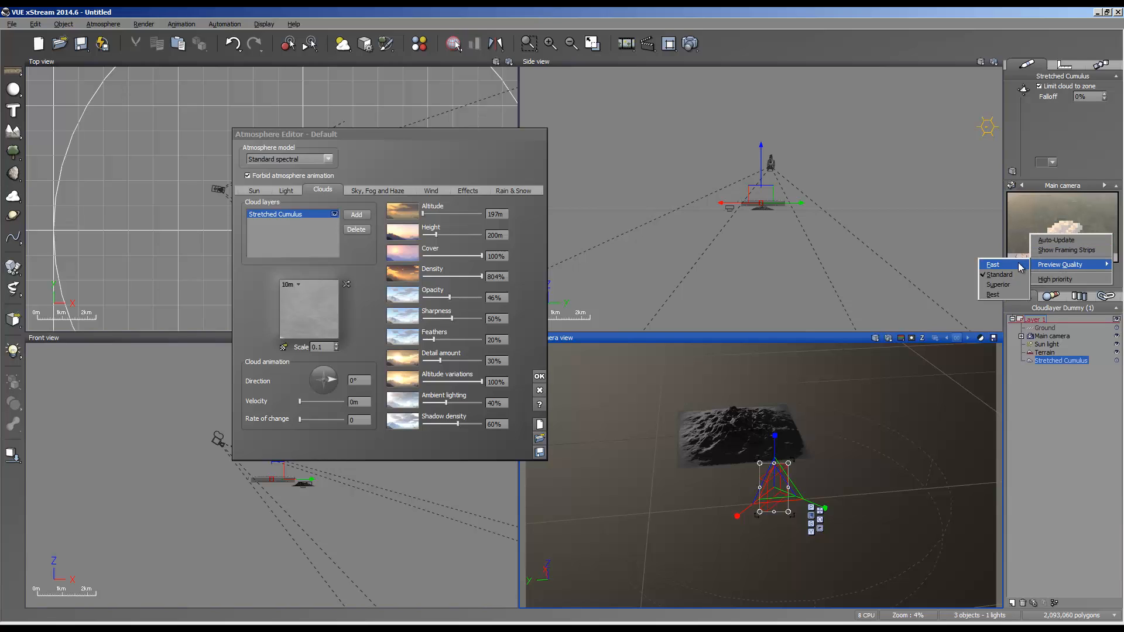
click(1021, 265)
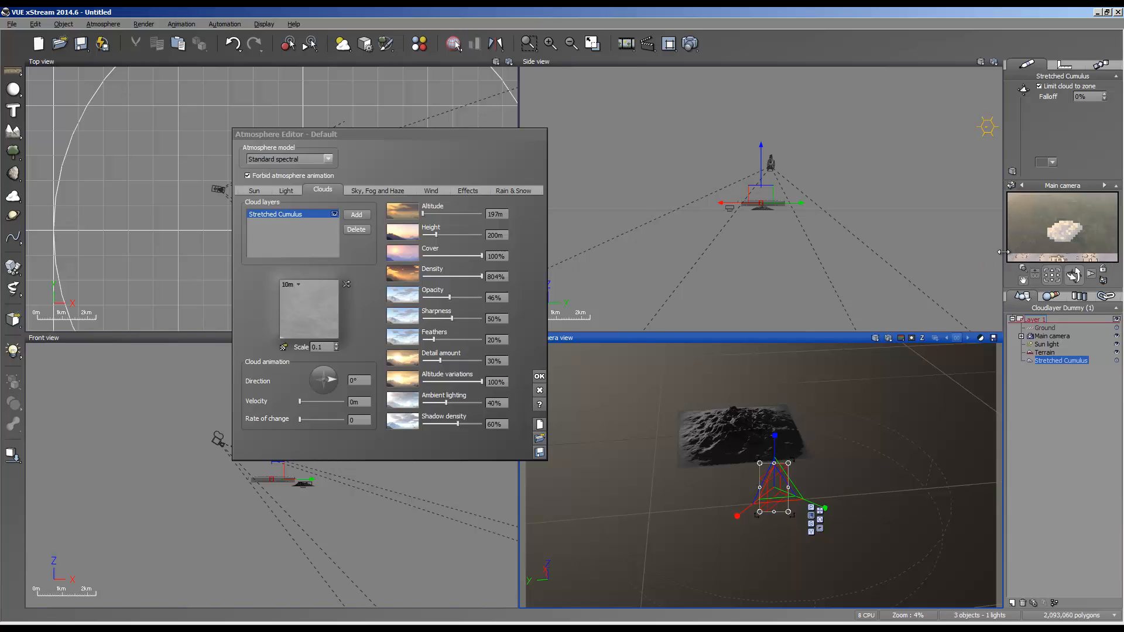
drag(1004, 252, 992, 252)
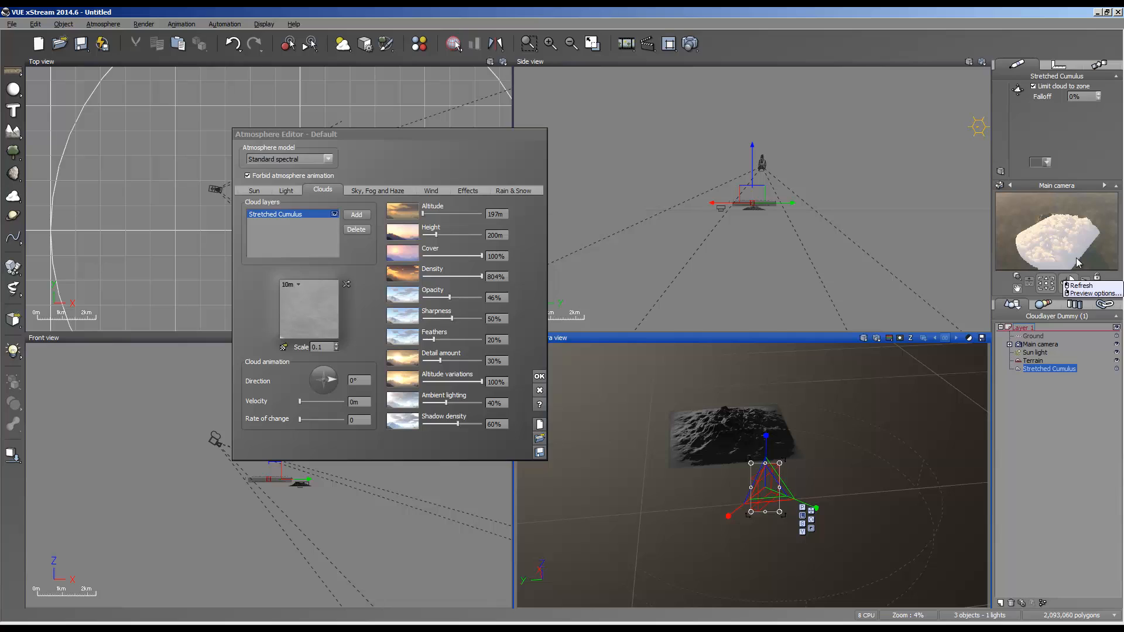
Try falloff values of 20% and 500% on the Stretched Cumulus zone.
click(1080, 96)
text(20)
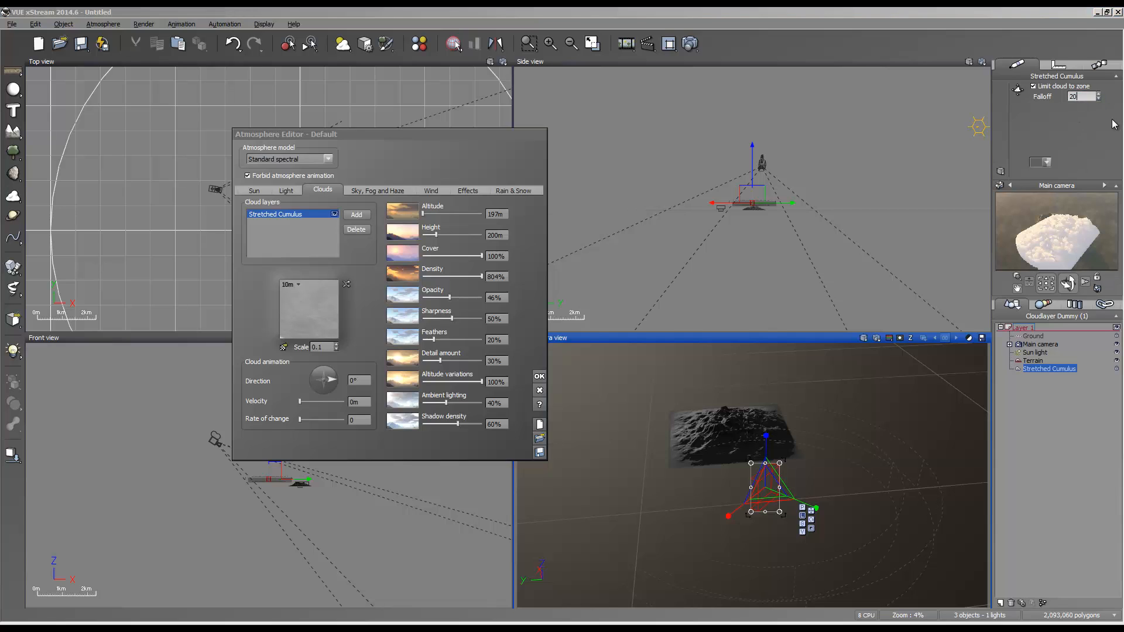
key(Return)
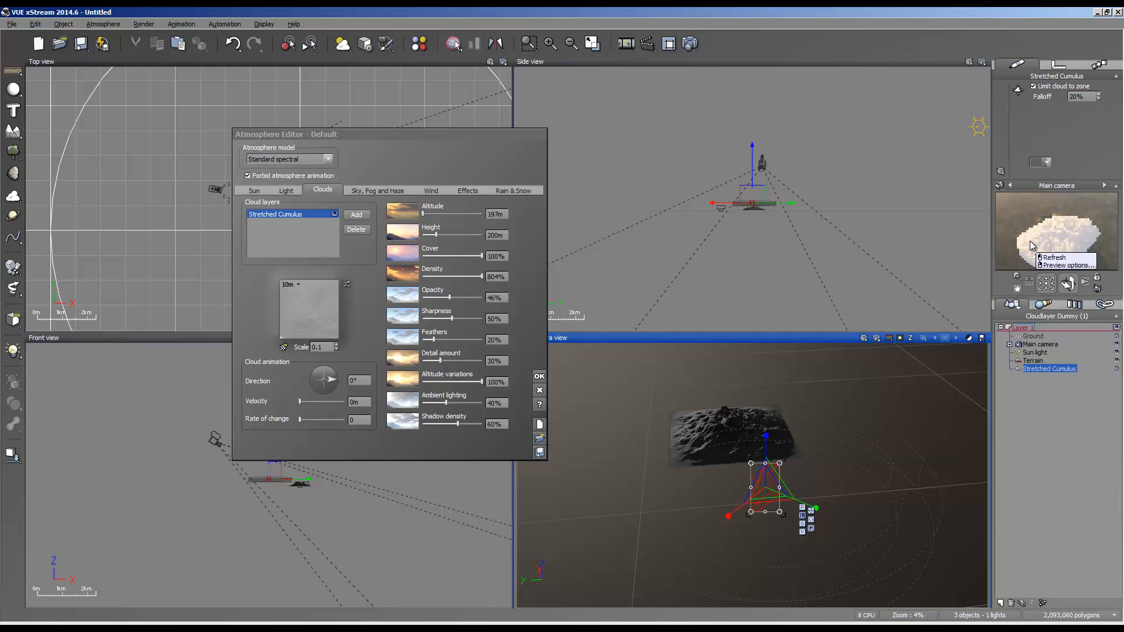
click(1097, 154)
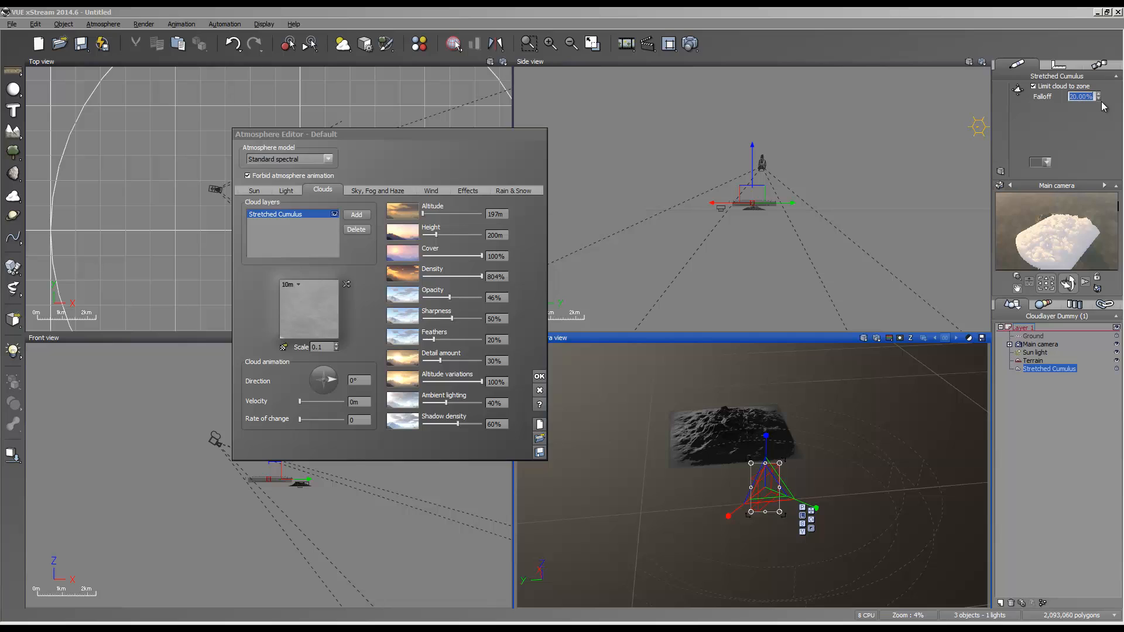
text(500)
key(Return)
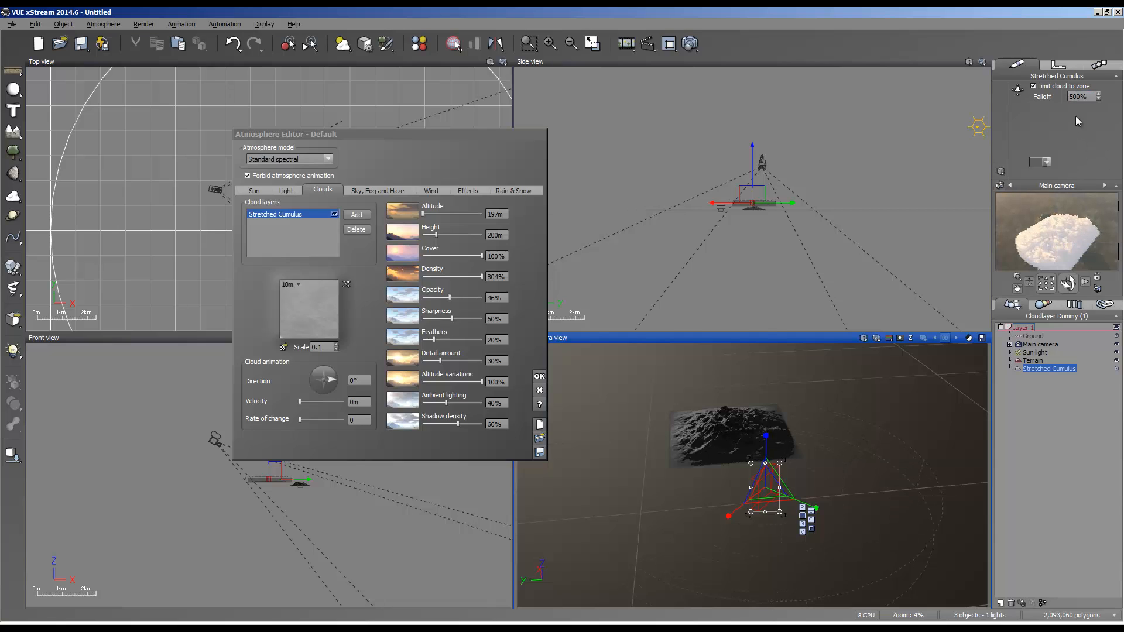
Set the cloud zone's falloff to 50% and refresh the preview from a closer camera position.
click(1075, 98)
text(50)
key(Return)
right_click(1066, 256)
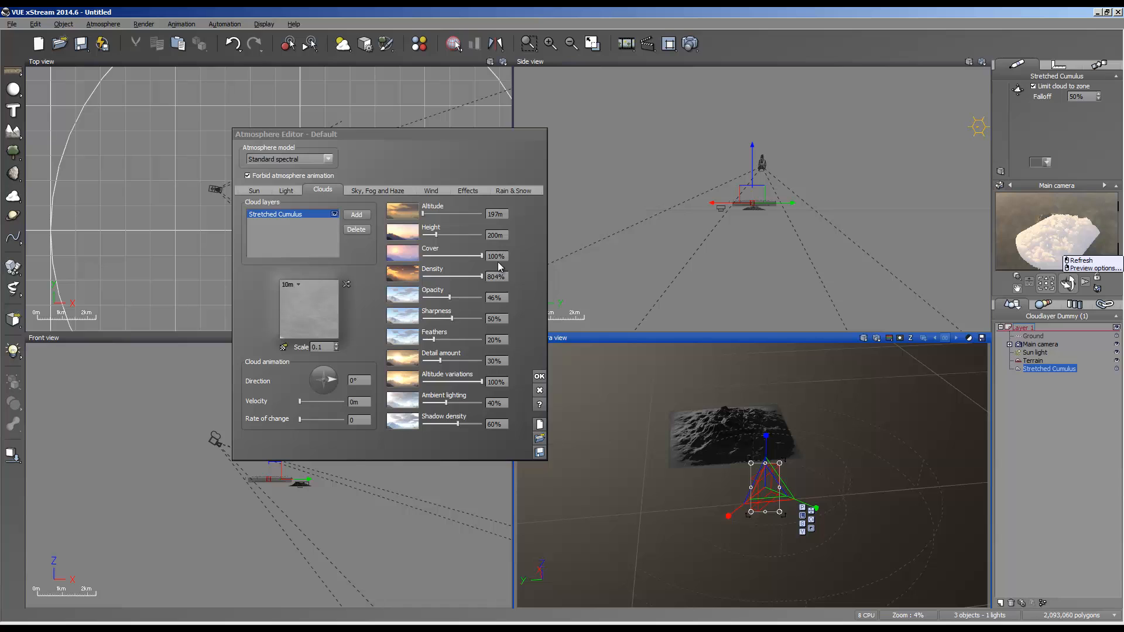
scroll(766, 527, up, 1)
scroll(766, 527, up, 2)
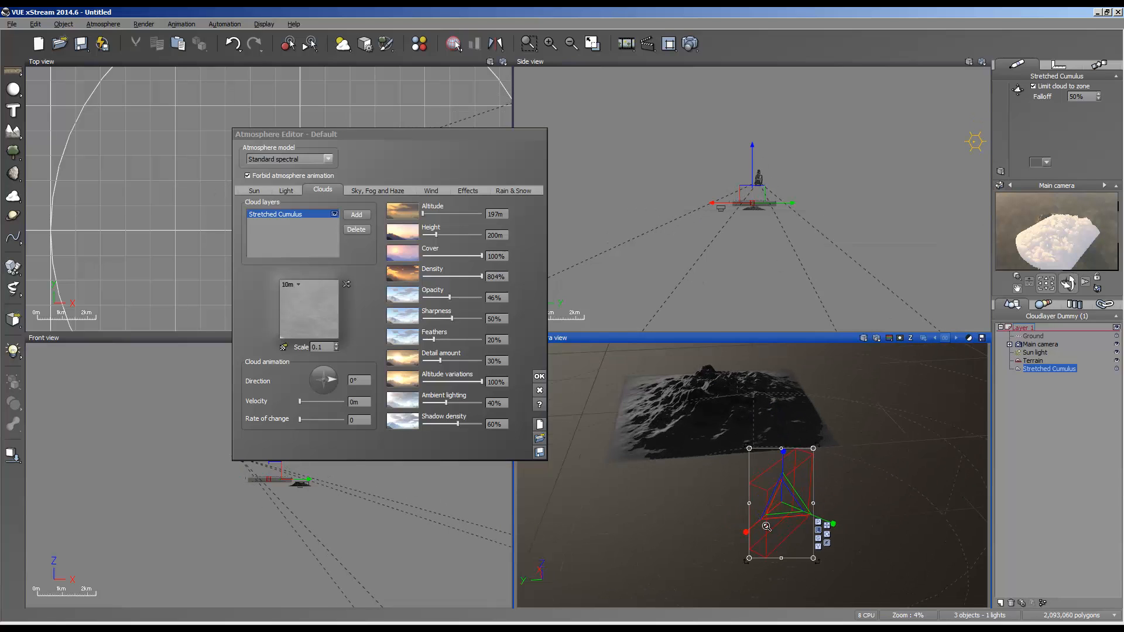
right_click(1067, 232)
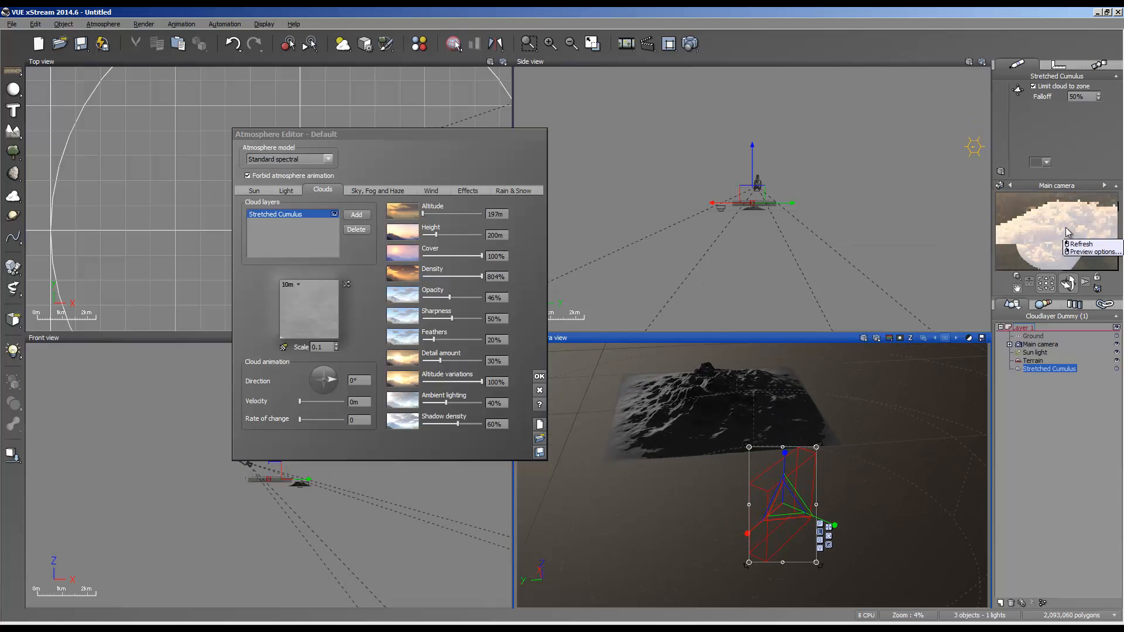
click(1080, 244)
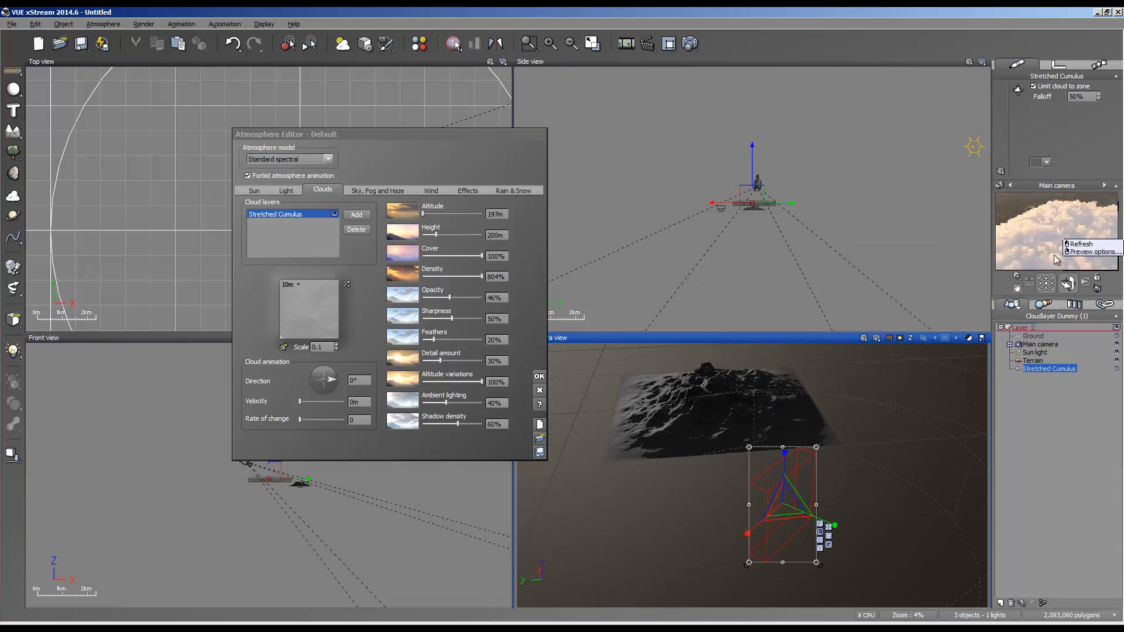
Turn off the Stretched Cumulus layer's zone limit and examine the unrestricted cloud cover from several camera distances.
click(1087, 96)
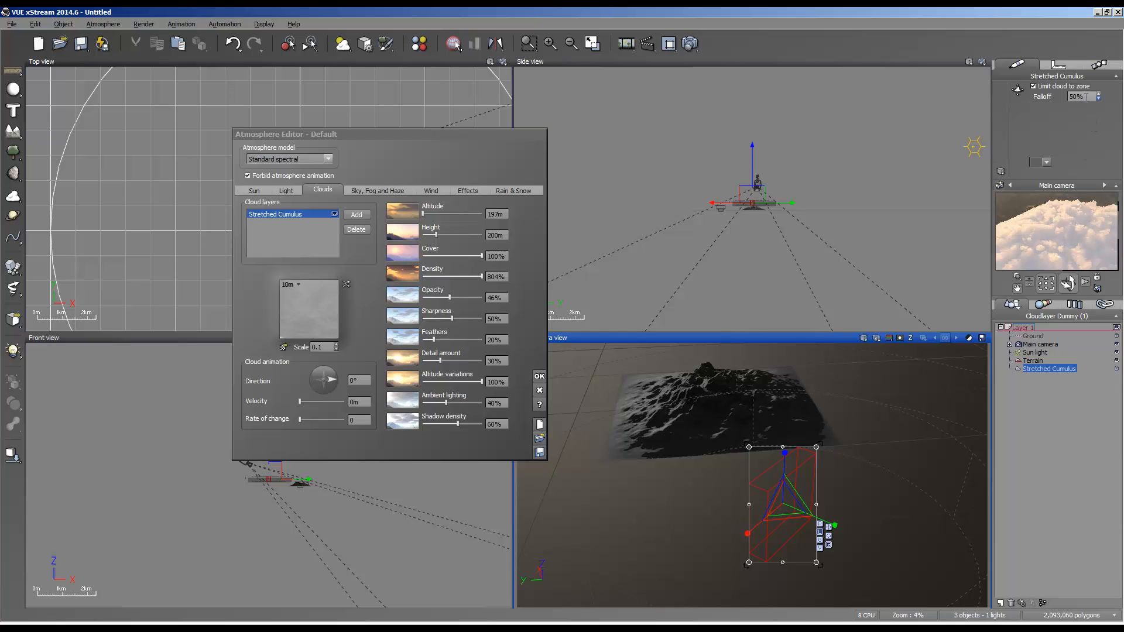
click(1034, 86)
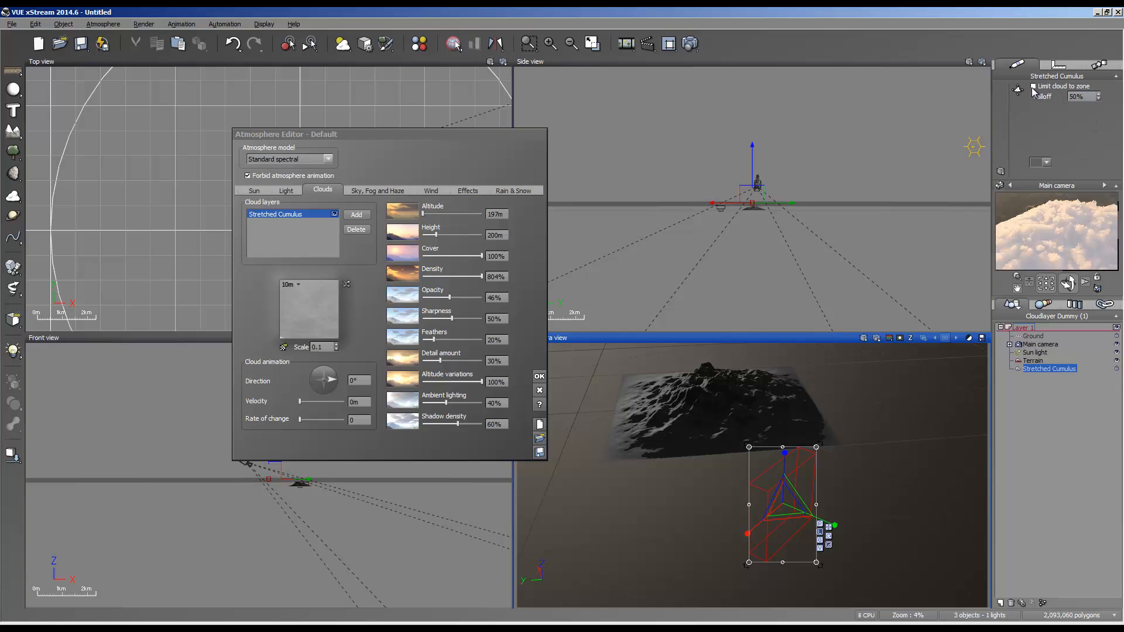
right_click(1056, 249)
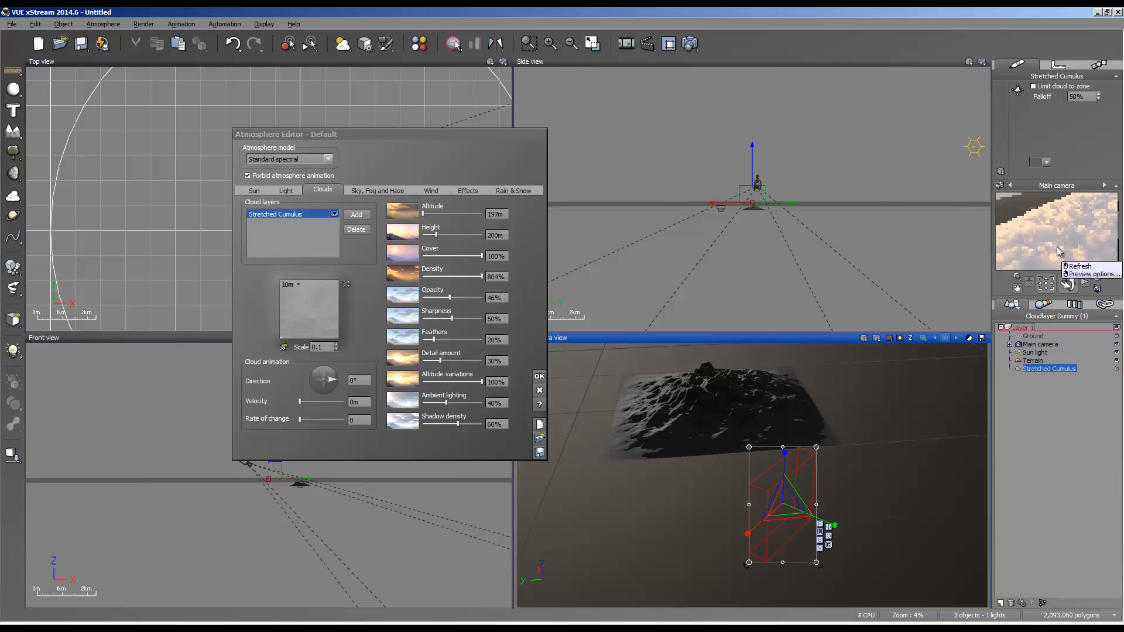
ctrl+right_drag(906, 422, 828, 398)
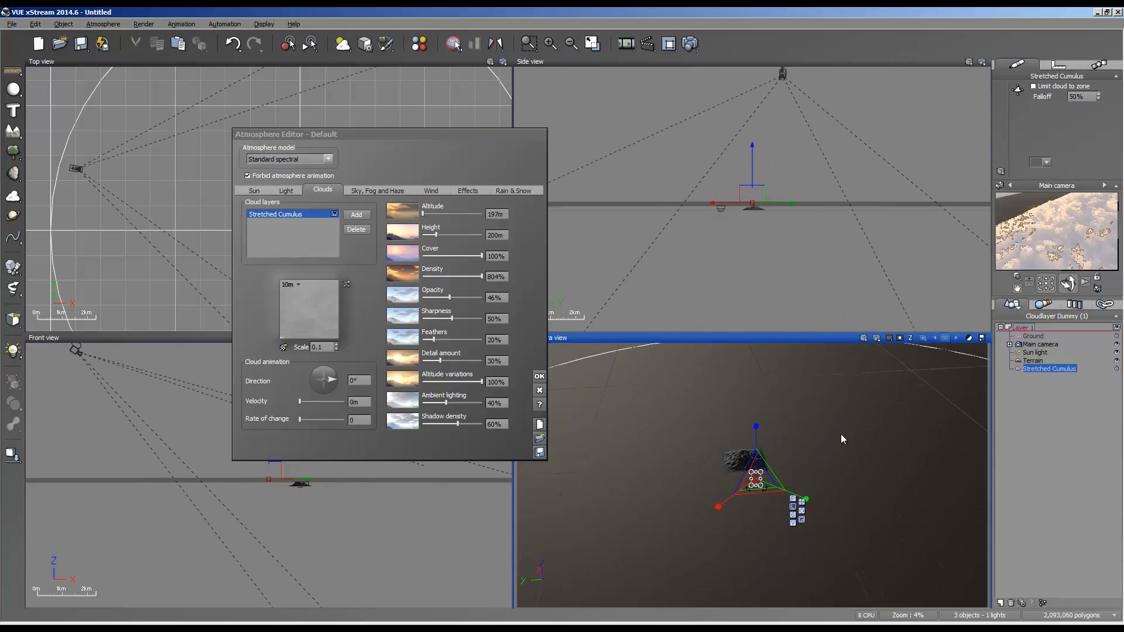
ctrl+right_drag(841, 437, 874, 416)
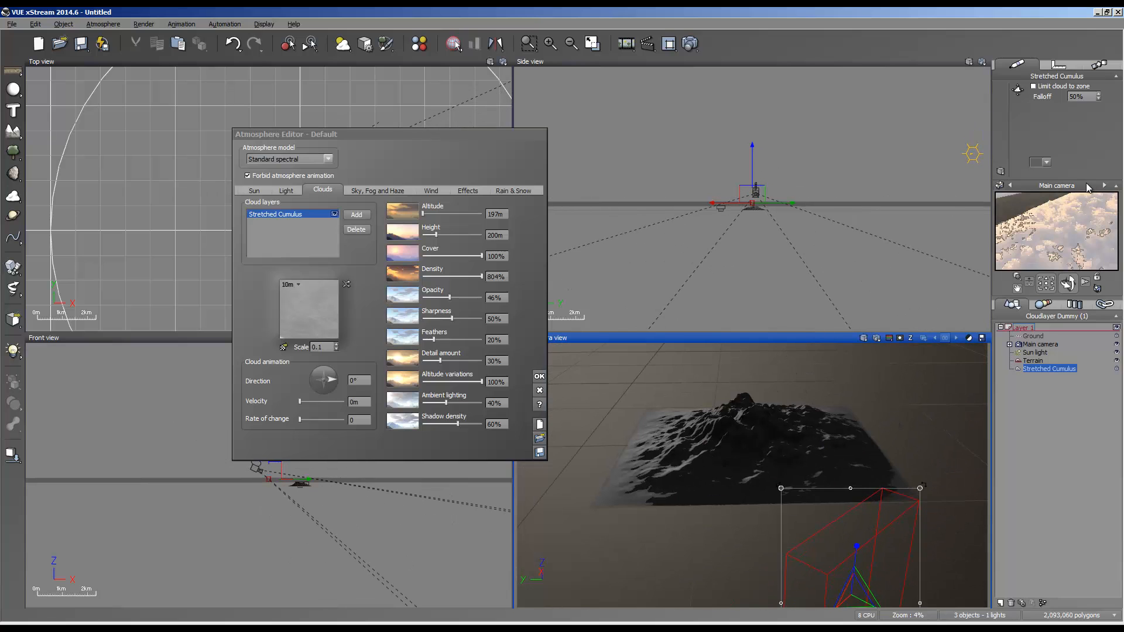
right_click(1063, 263)
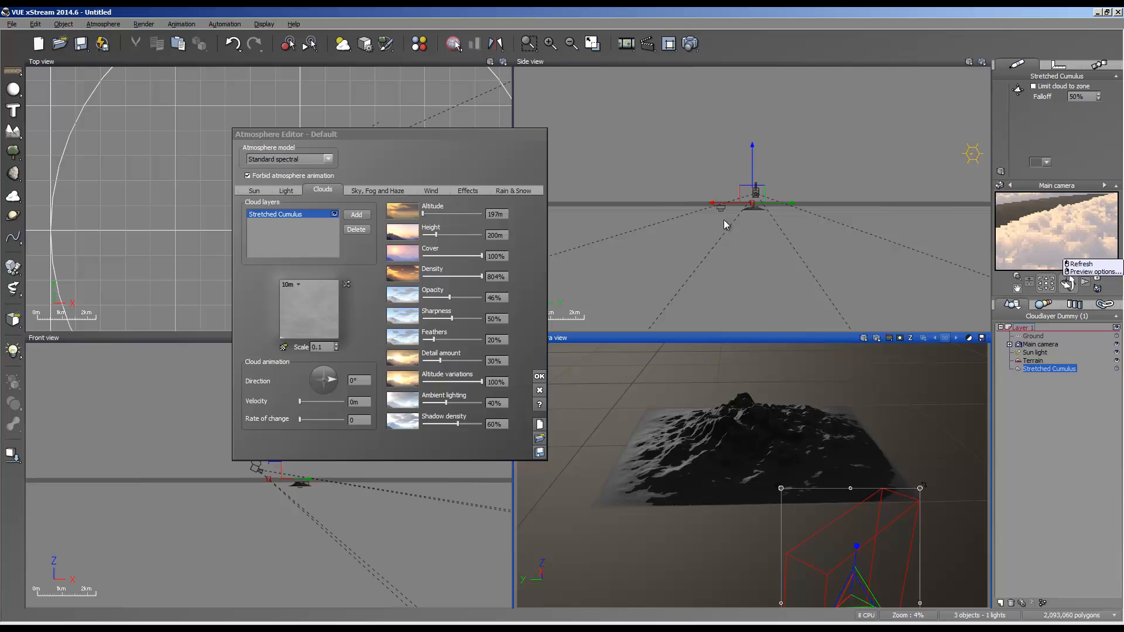
Save the scene to the Desktop as Oneon in VUE scene format.
click(81, 44)
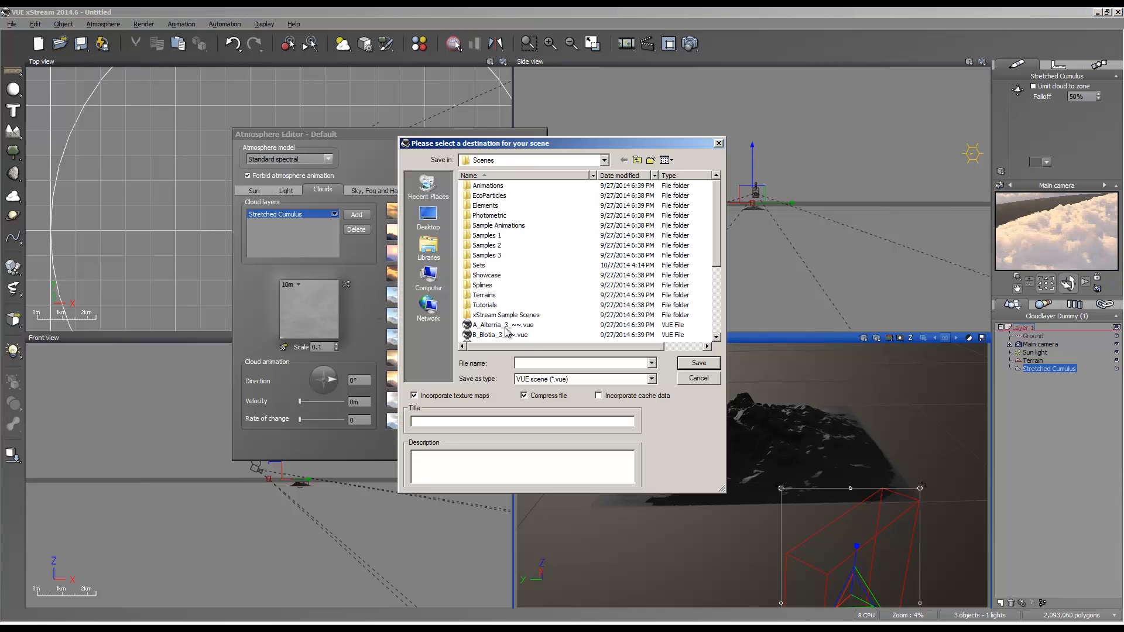
click(428, 216)
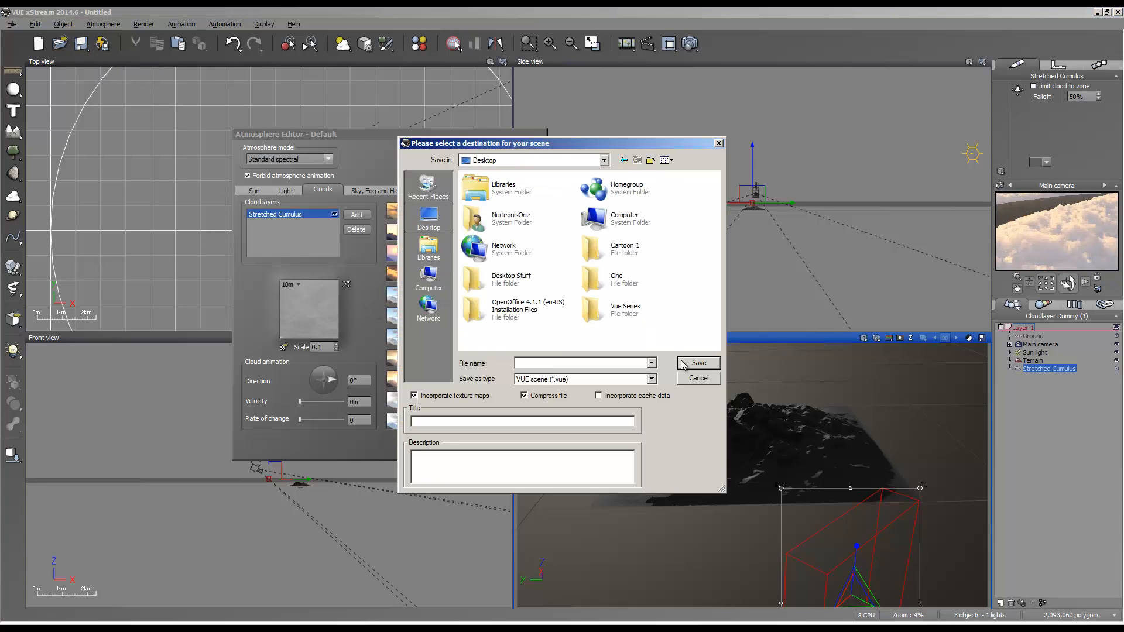
text(One)
key(Return)
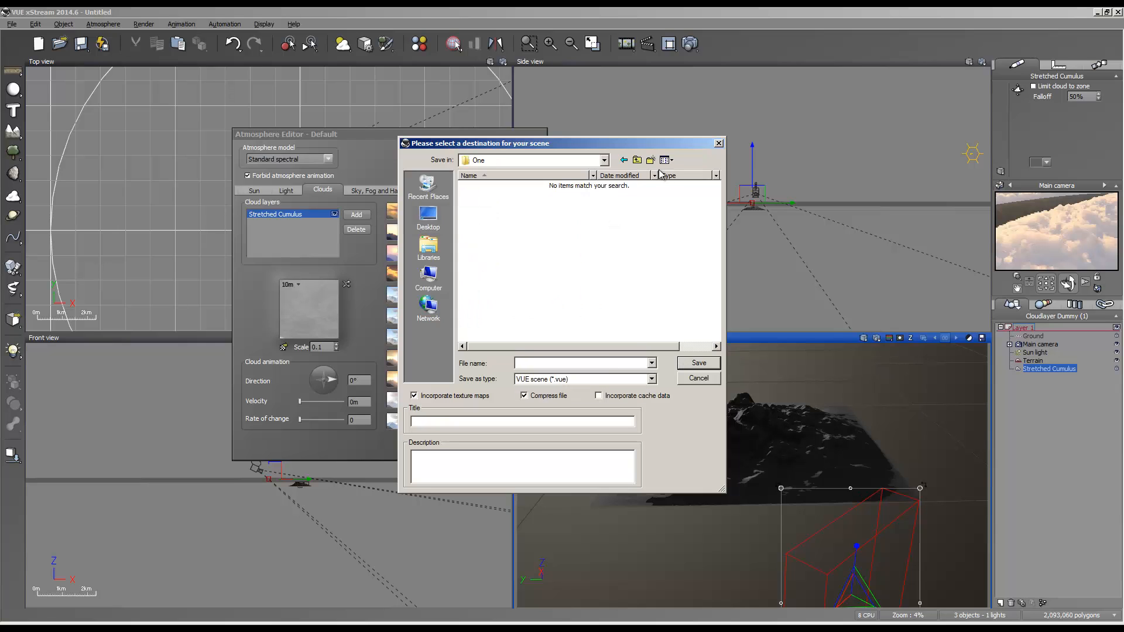
click(637, 160)
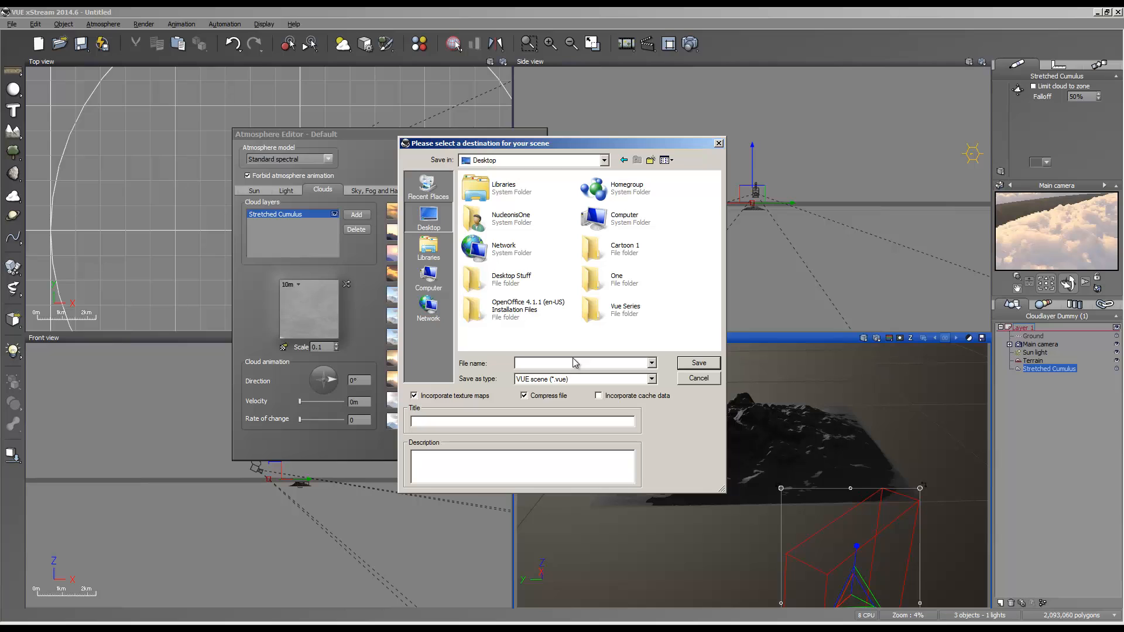
click(574, 364)
text(Oneon)
key(Return)
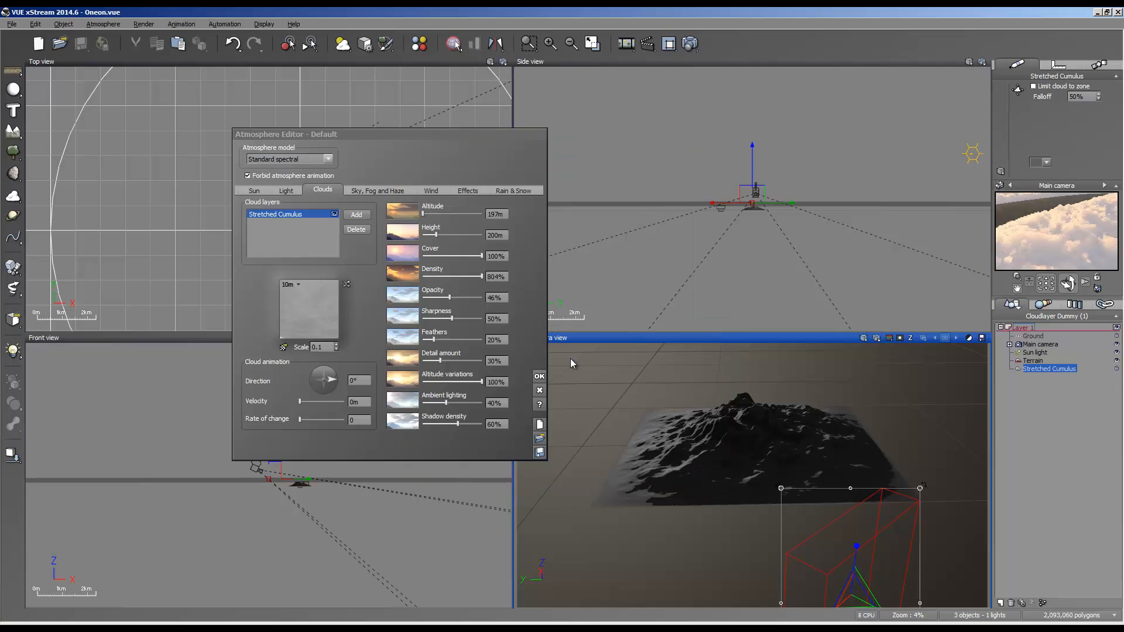
Accept the Atmosphere Editor settings and purge the memory.
click(540, 377)
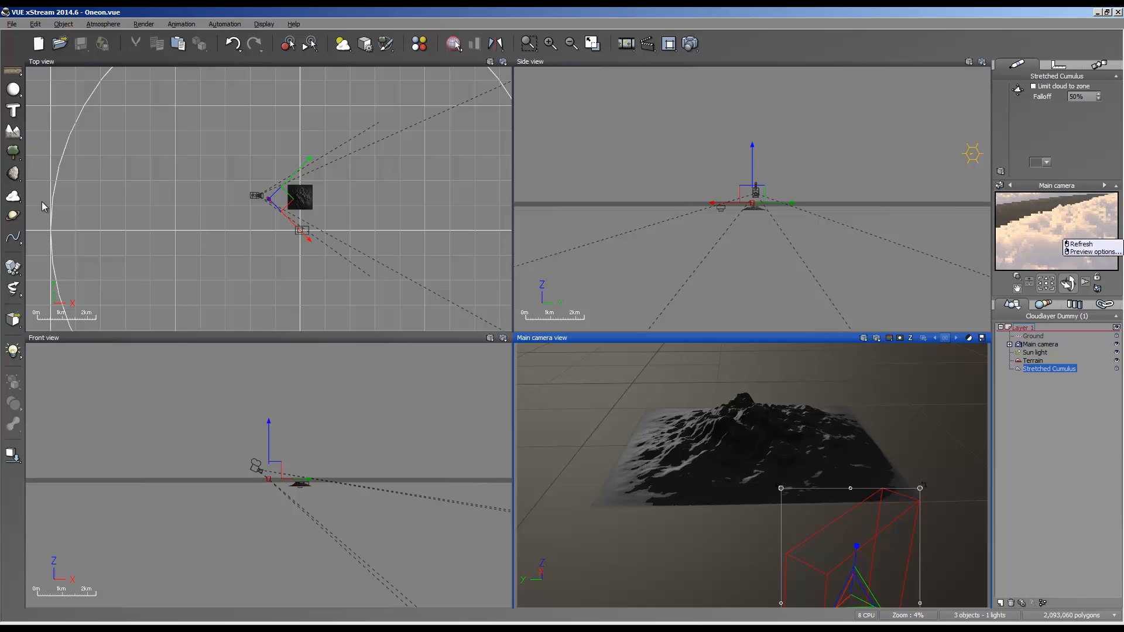
click(12, 24)
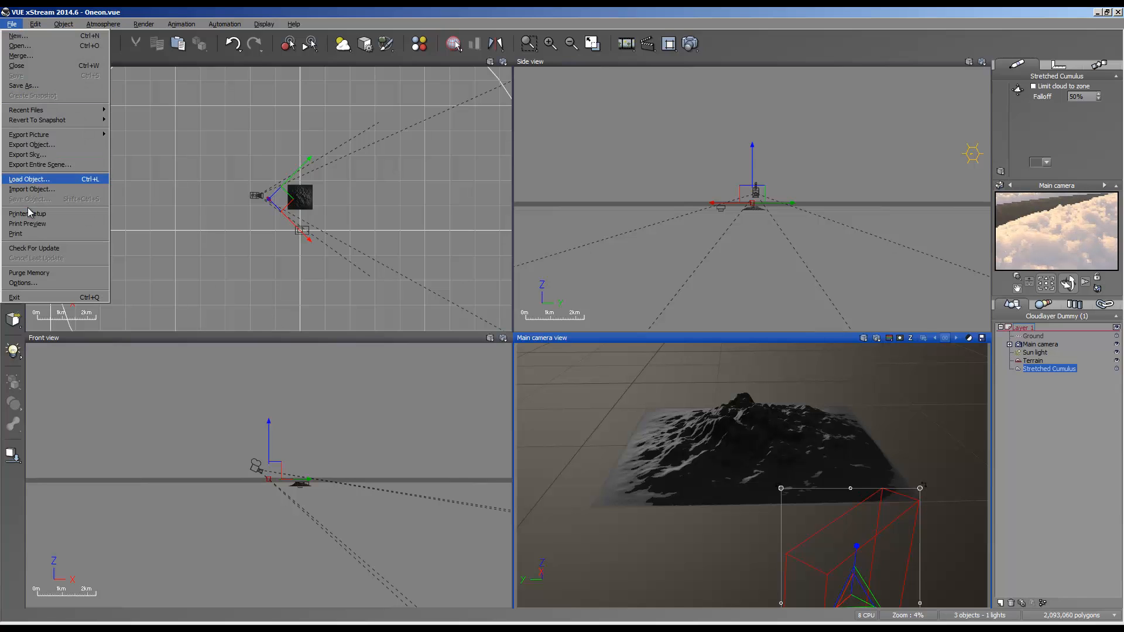
click(32, 272)
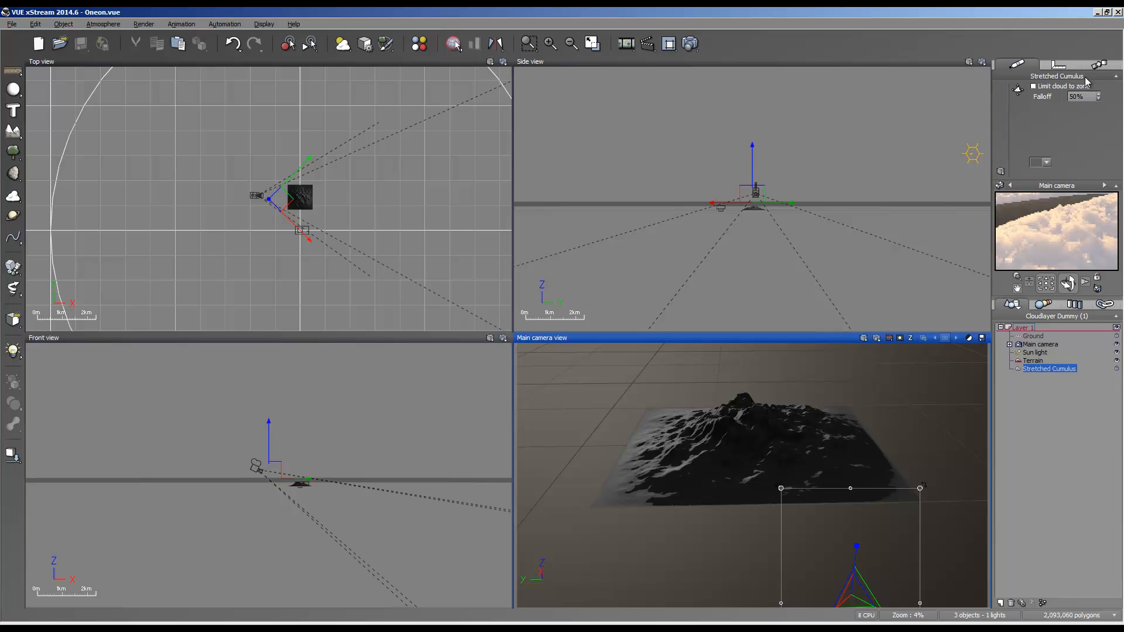
Limit the Stretched Cumulus layer to its zone again and inspect it in the preview from a higher camera angle.
click(1047, 86)
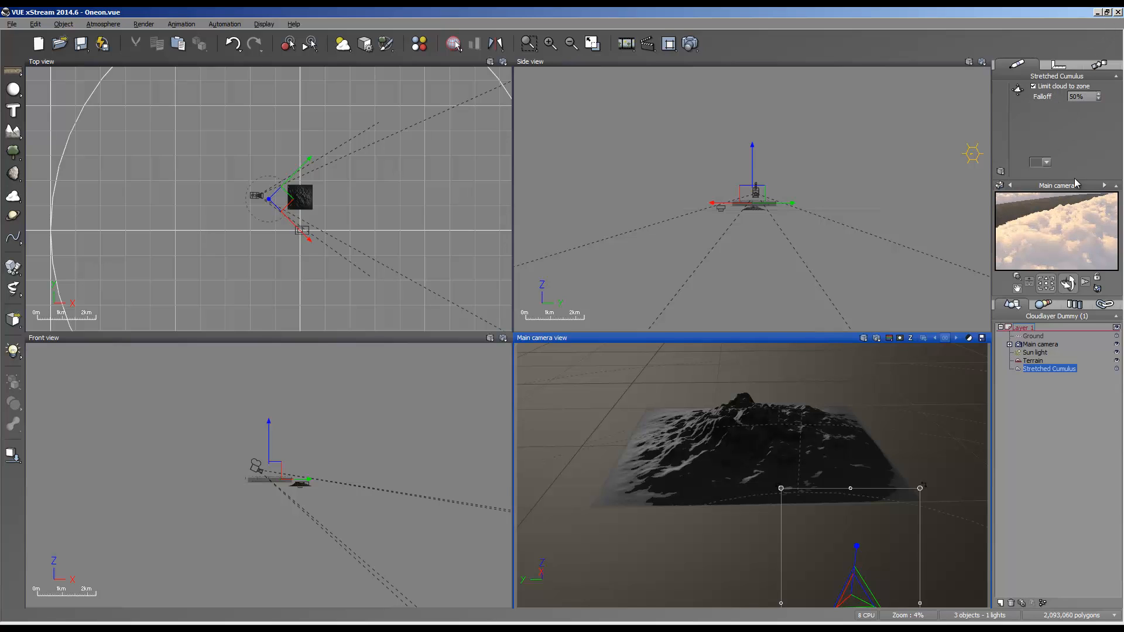
right_click(1072, 241)
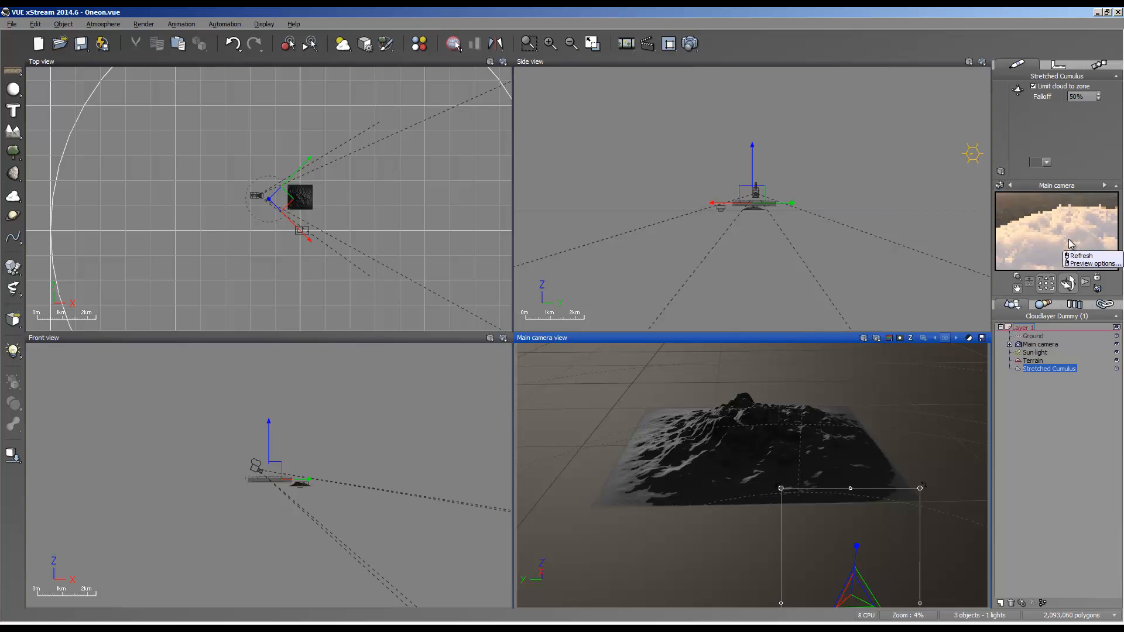
middle_drag(886, 447, 765, 402)
scroll(765, 401, down, 1)
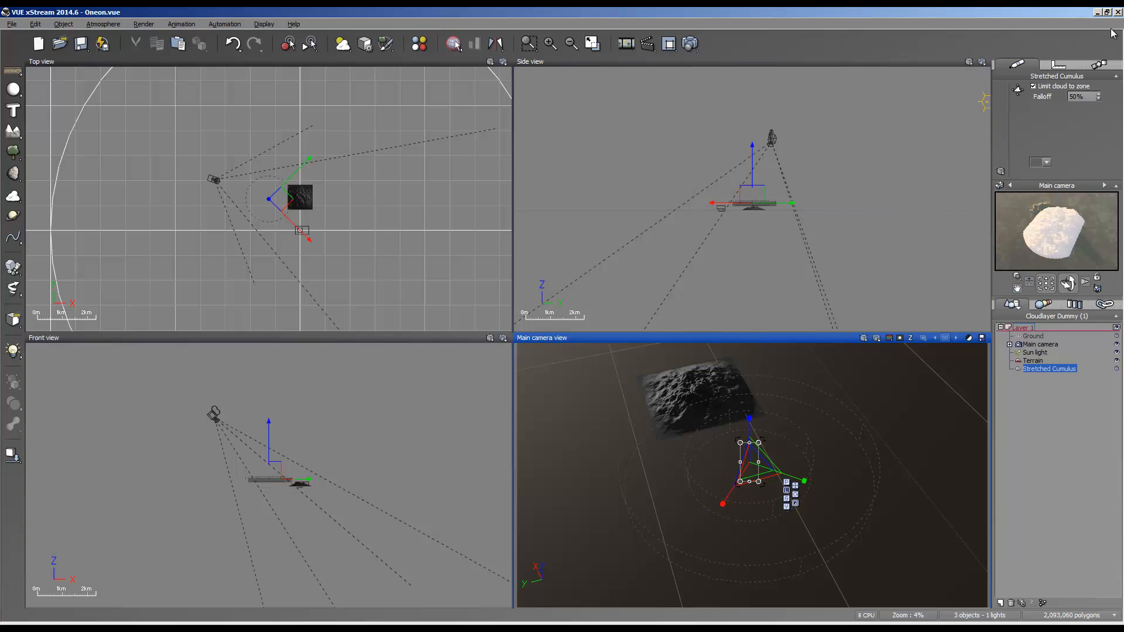
Close the Oneon scene without saving its latest changes.
click(1118, 13)
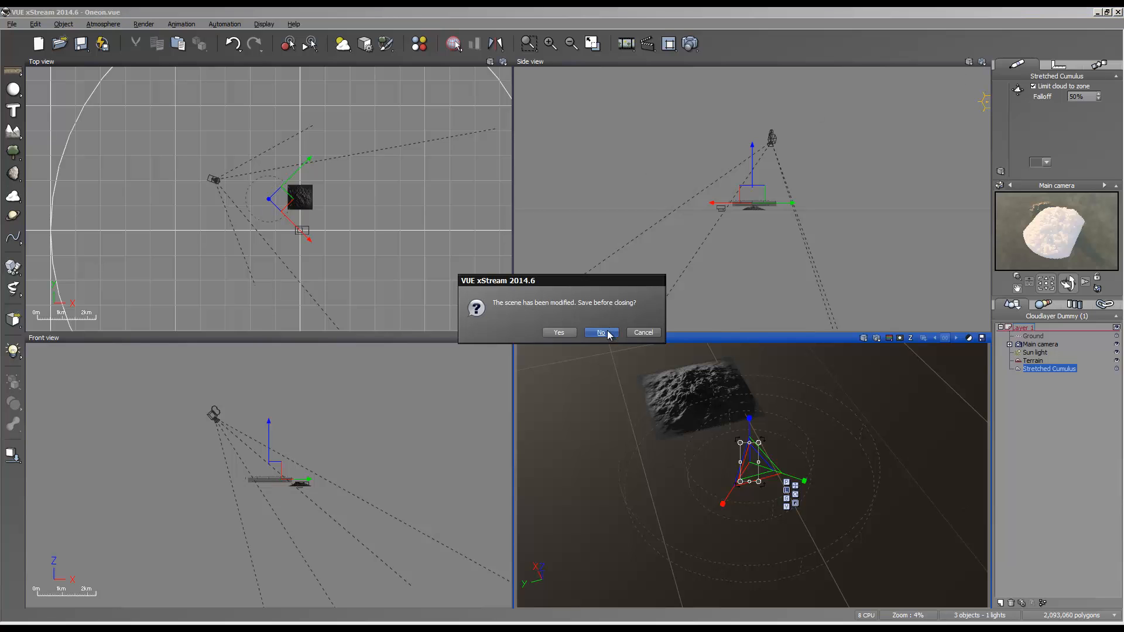
click(616, 329)
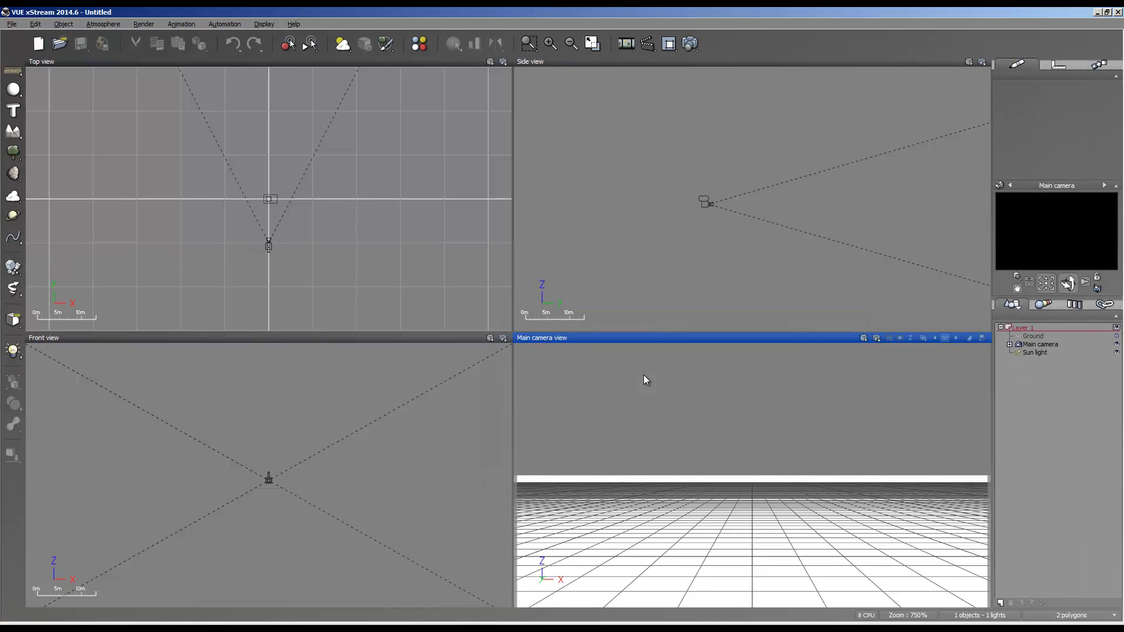
Reopen the recently saved Oneon scene.
click(12, 24)
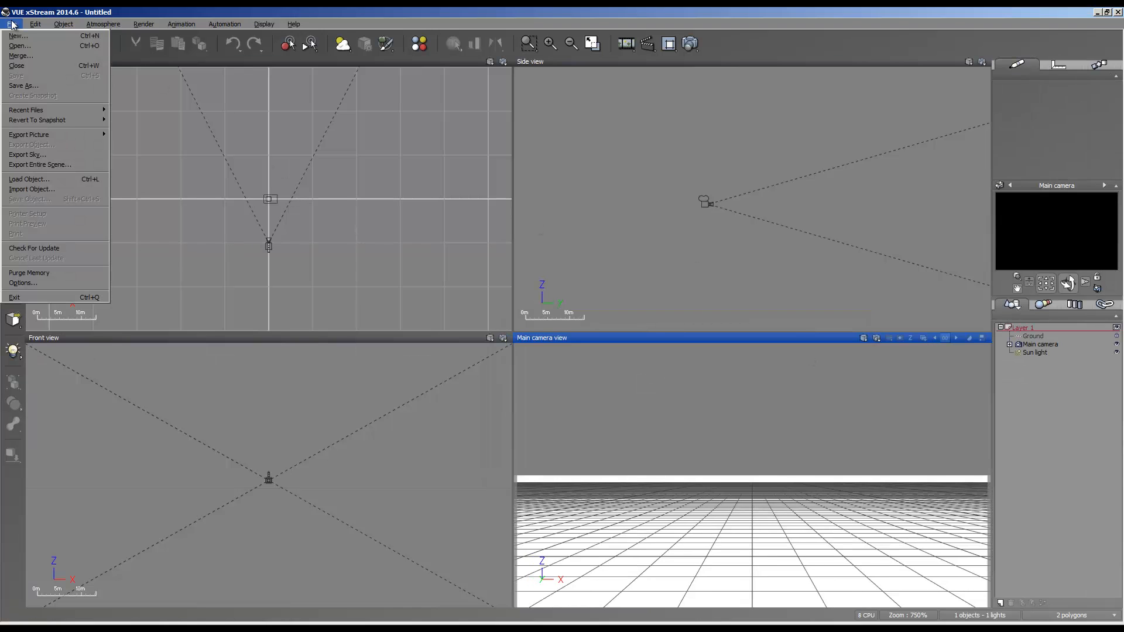
mouse_move(23, 112)
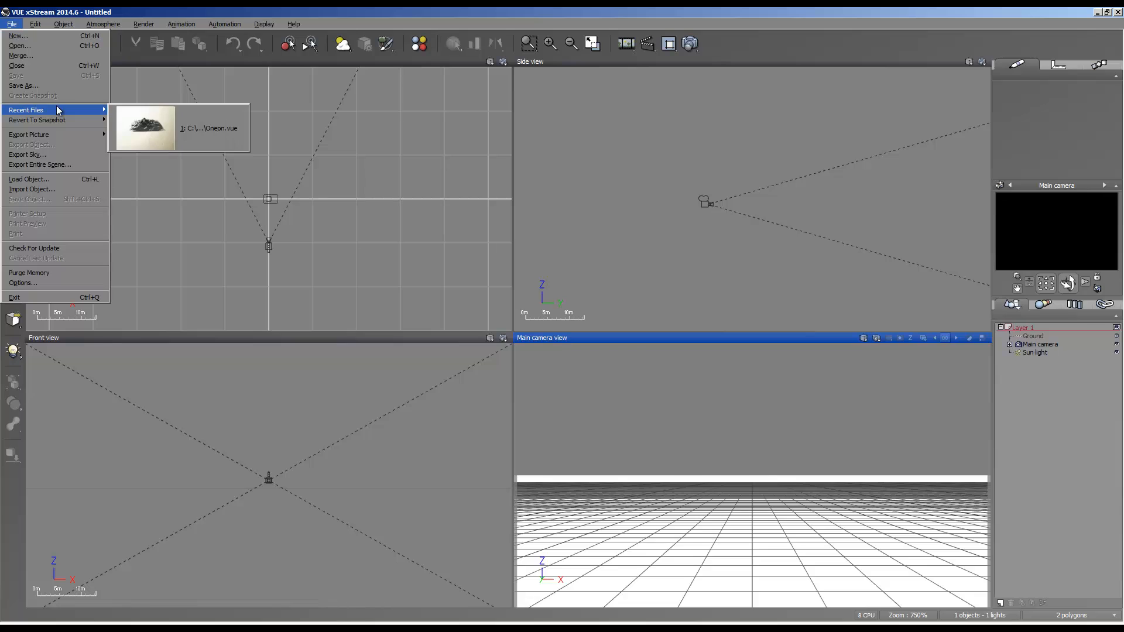
click(201, 119)
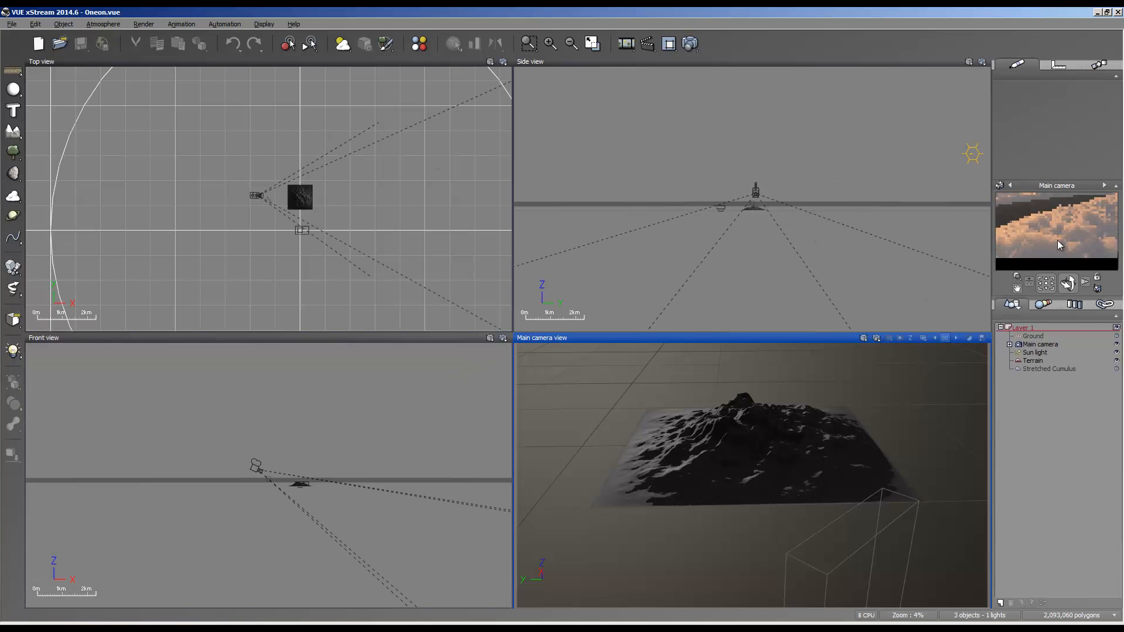
Limit the Stretched Cumulus layer to its zone and view it from a higher camera position.
click(1047, 369)
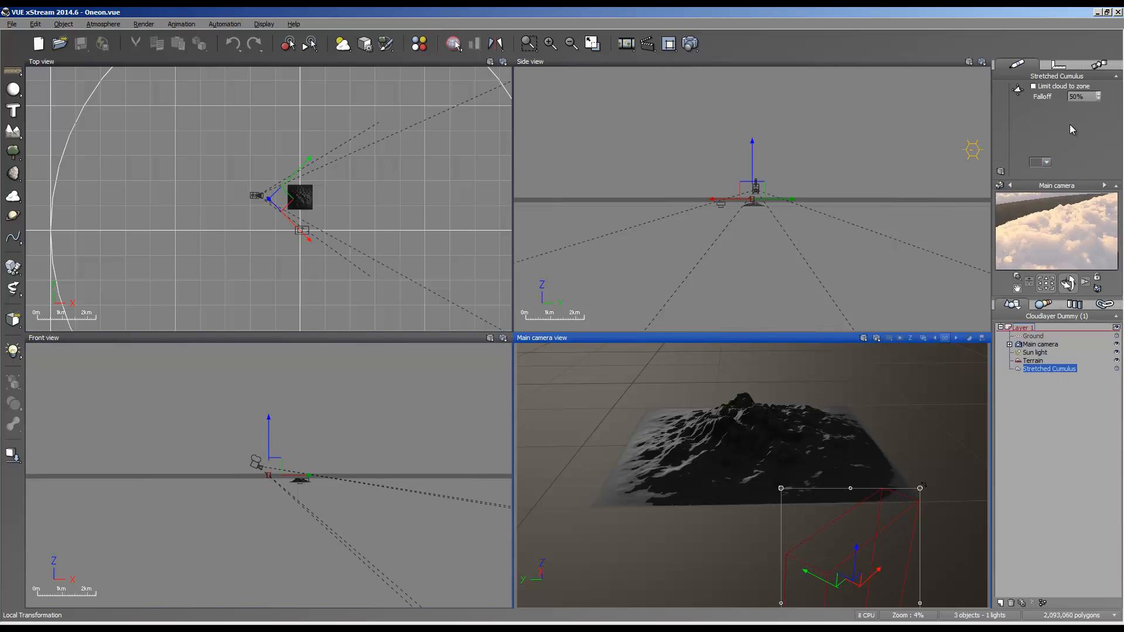
click(1041, 86)
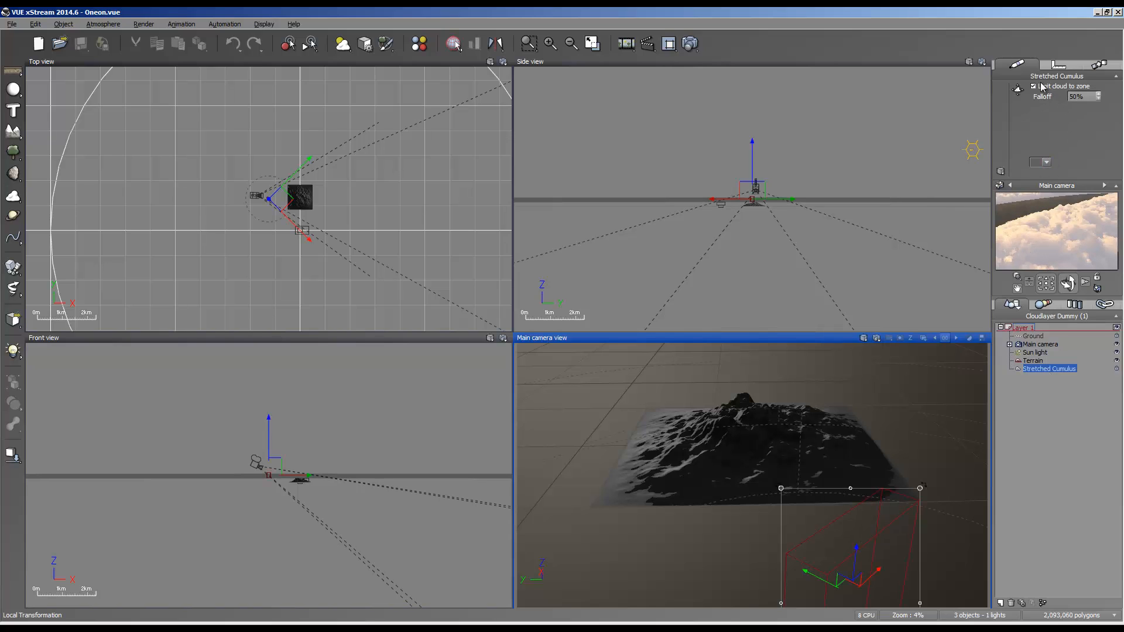
right_click(1067, 229)
right_drag(848, 431, 825, 357)
scroll(825, 356, down, 5)
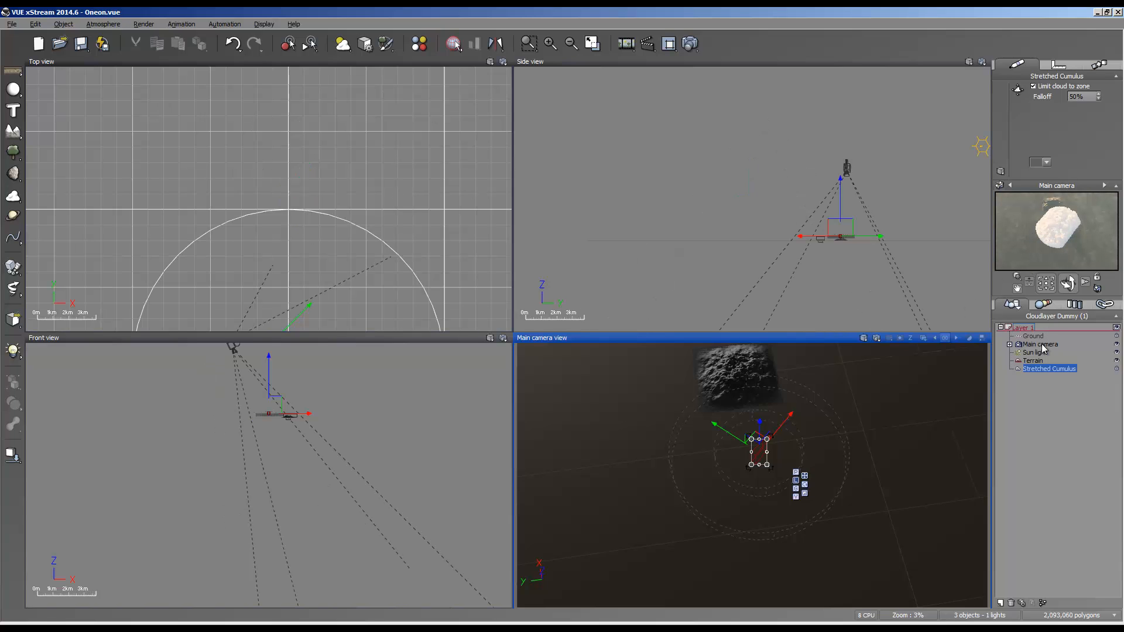
Set the Stretched Cumulus layer's altitude variations to 0% in the Atmosphere Editor and refresh the camera preview.
double_click(1035, 370)
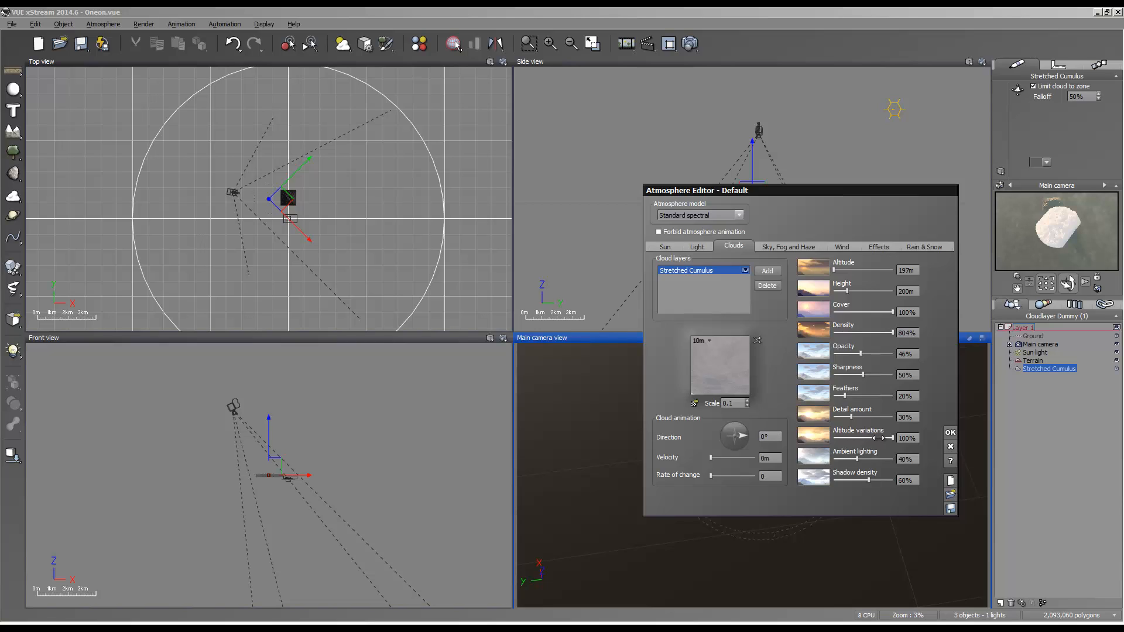
drag(890, 436, 572, 459)
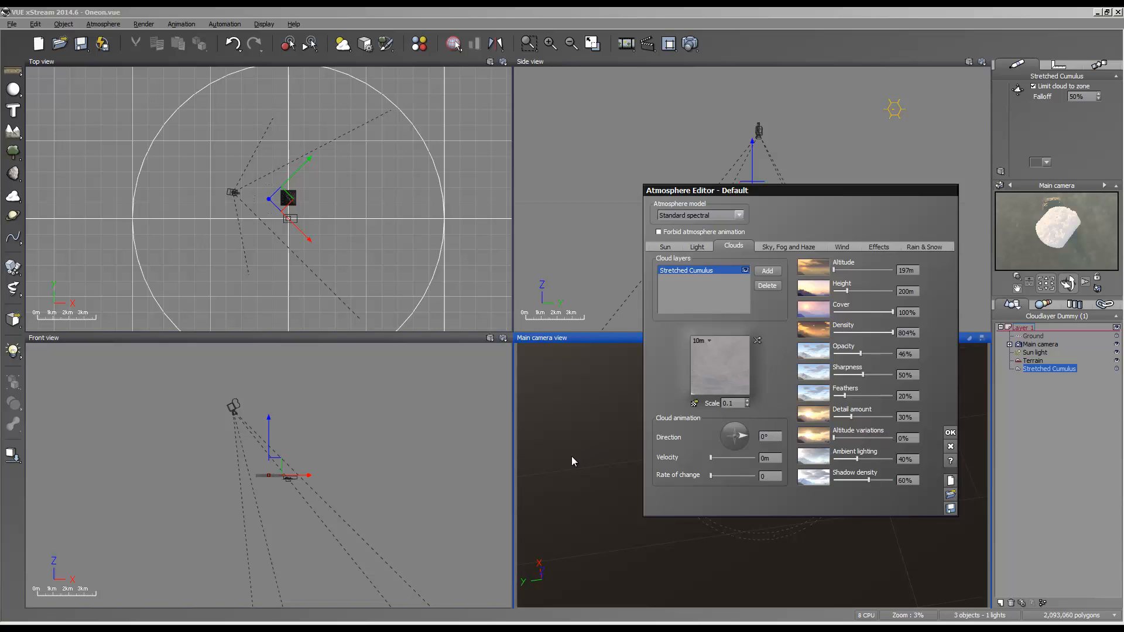
right_click(1080, 232)
click(1081, 244)
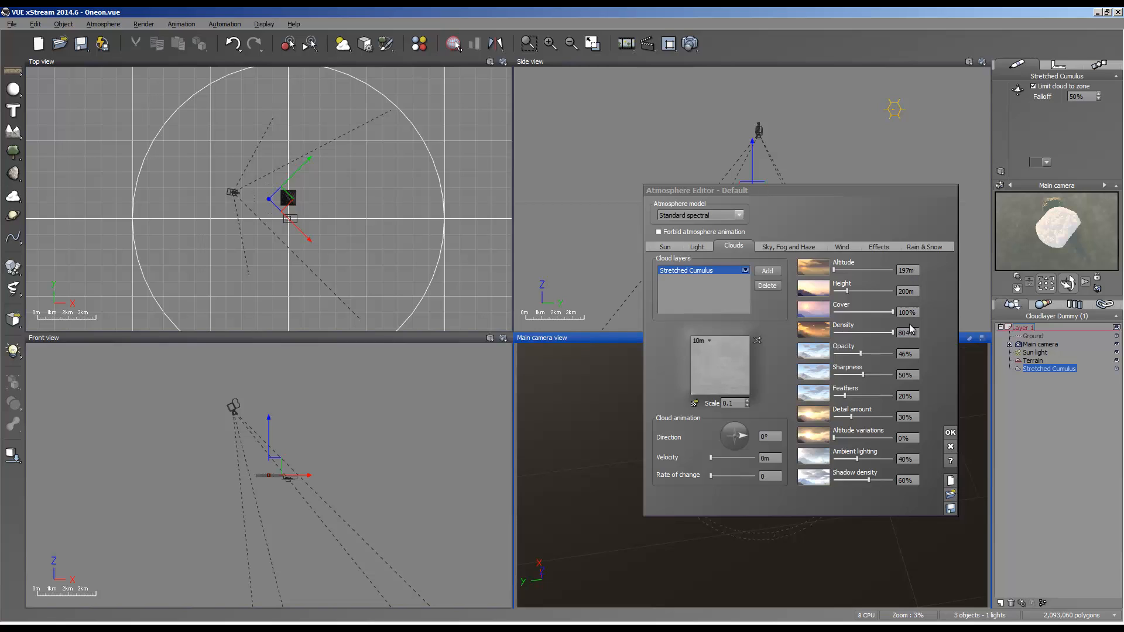
Try the Stretched Cumulus layer's cover at 58% and 85%, refreshing the preview for each value.
drag(892, 312, 868, 312)
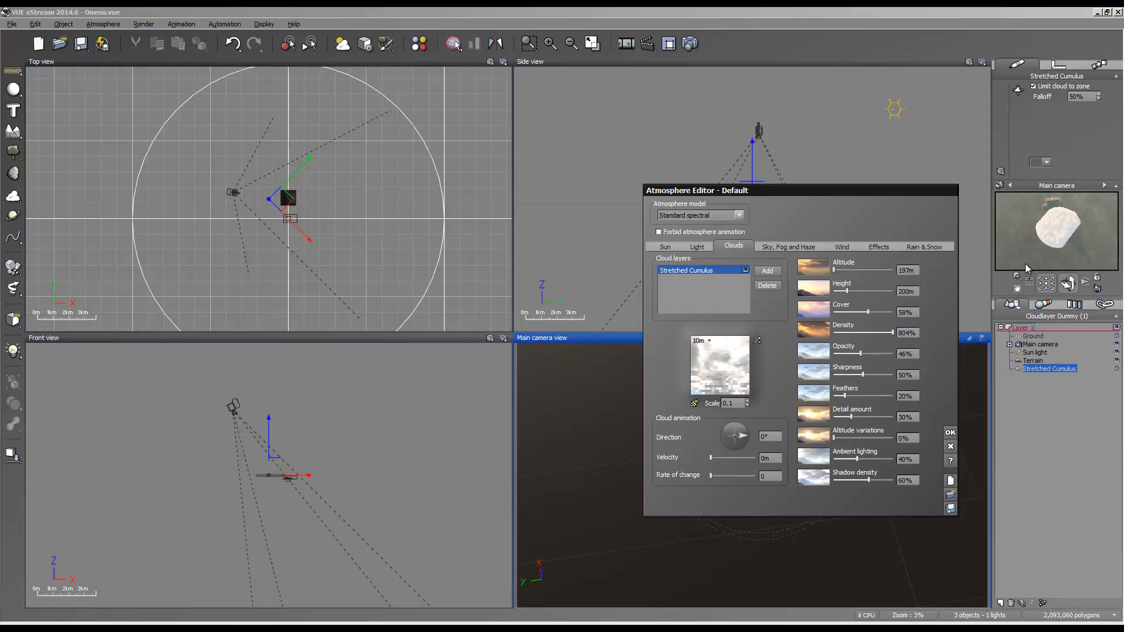
right_click(1034, 251)
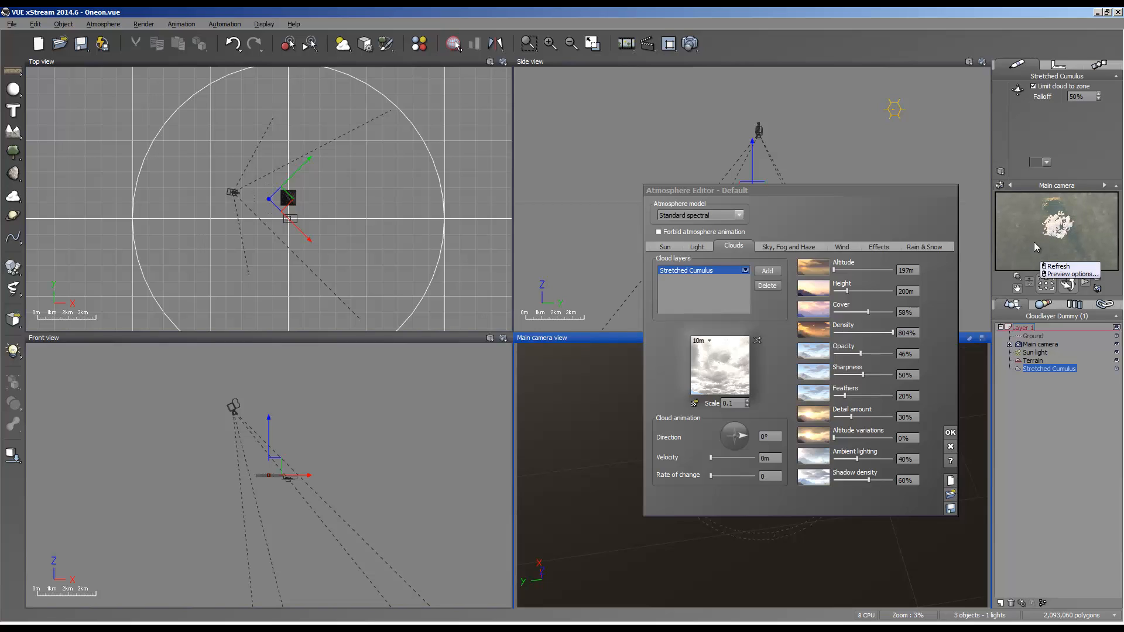
drag(881, 311, 884, 312)
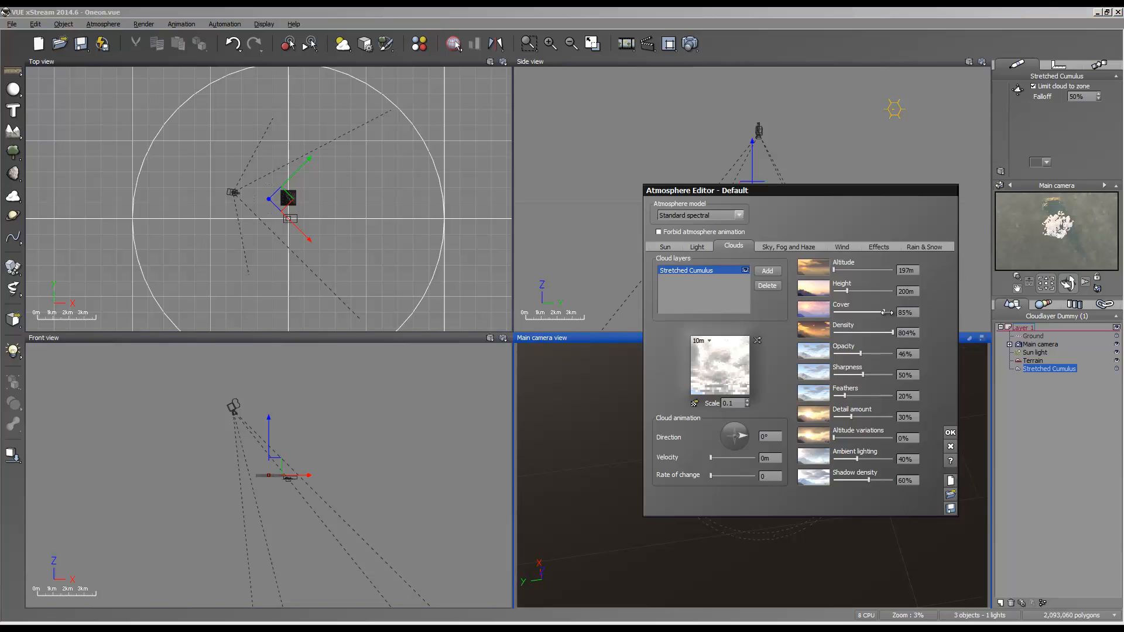
right_click(1059, 243)
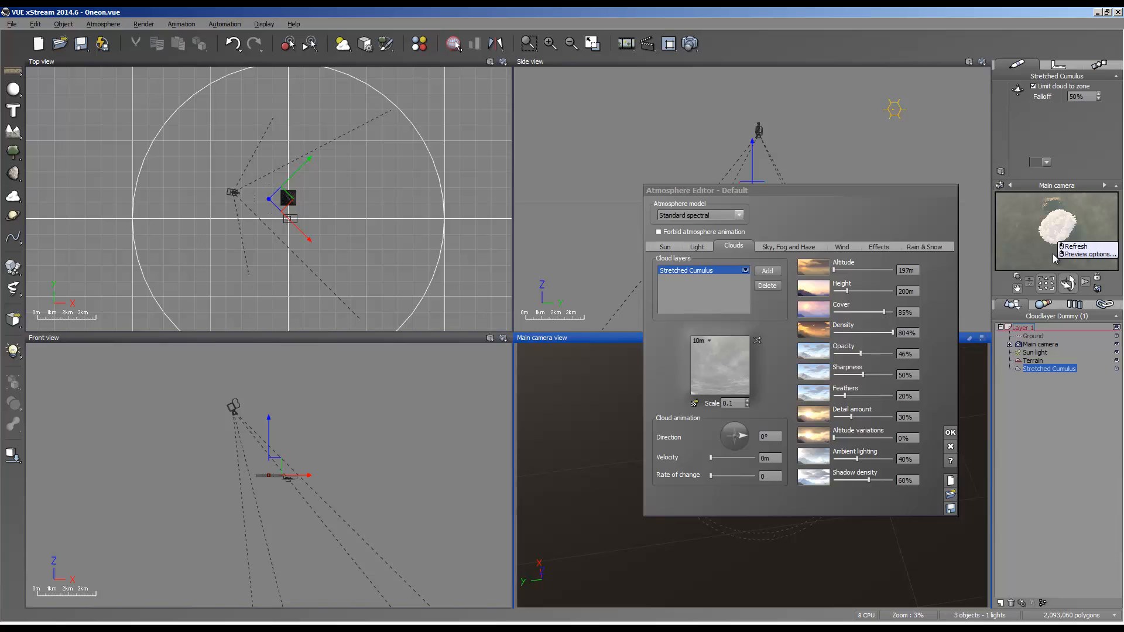
click(1069, 247)
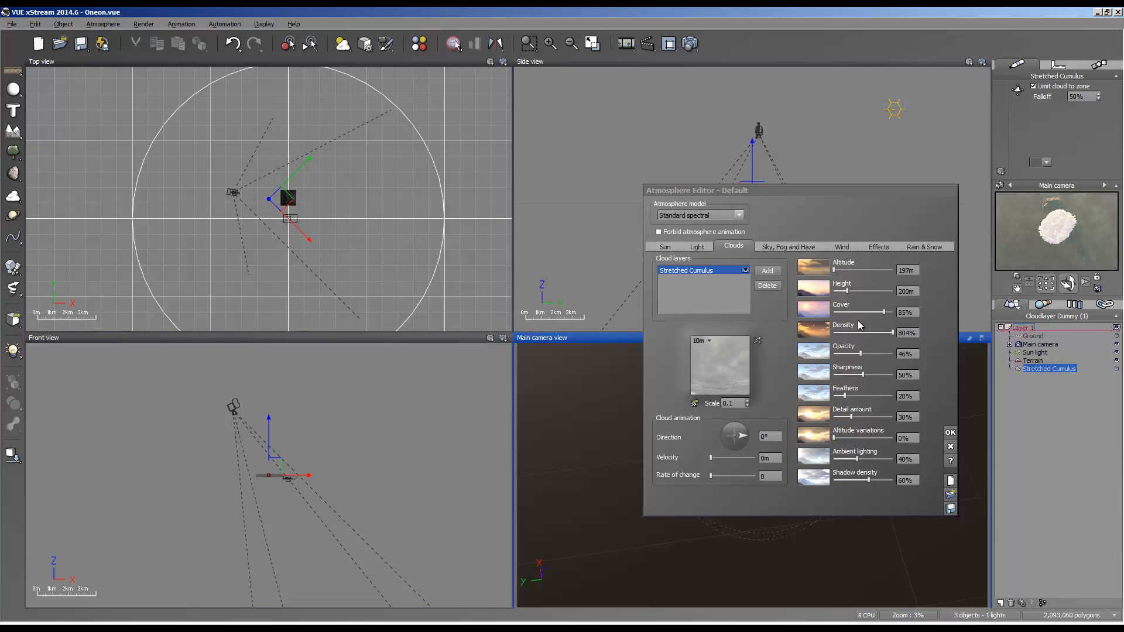
Replace the cloud layer with a fresh Stretched Cumulus from the Spectral 2 collection and check it in the preview.
click(772, 286)
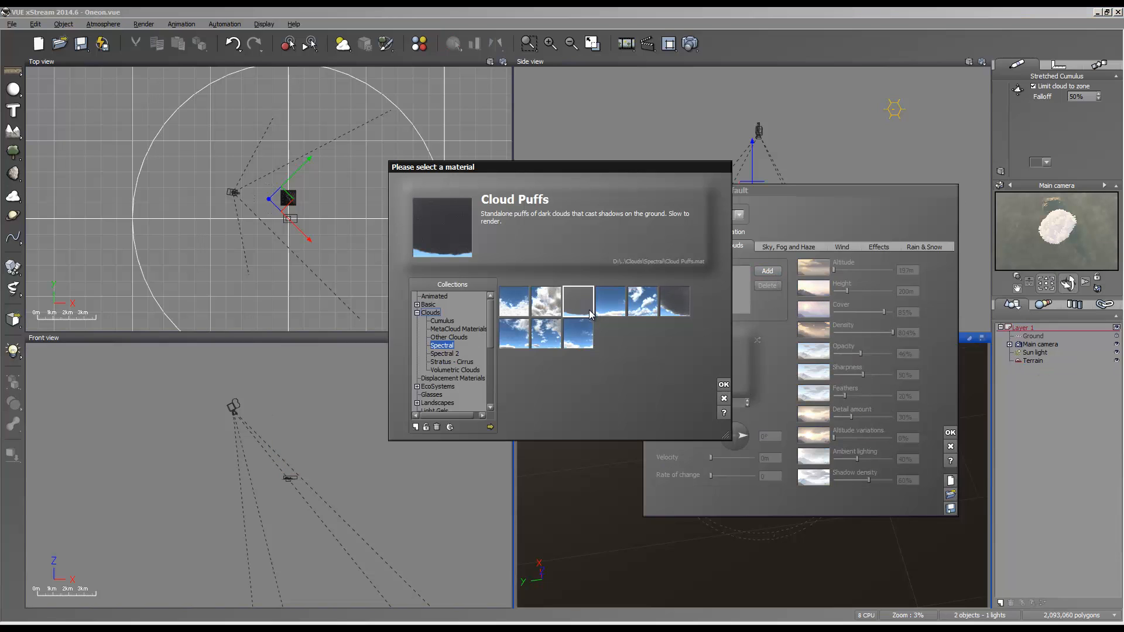
click(445, 353)
double_click(552, 331)
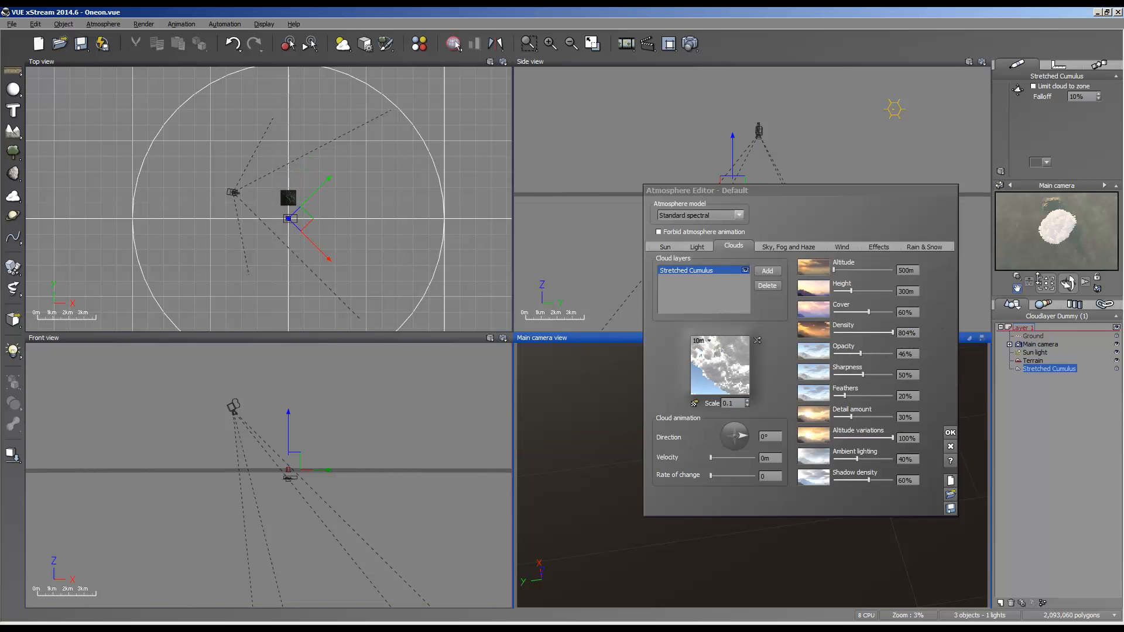
right_click(1072, 233)
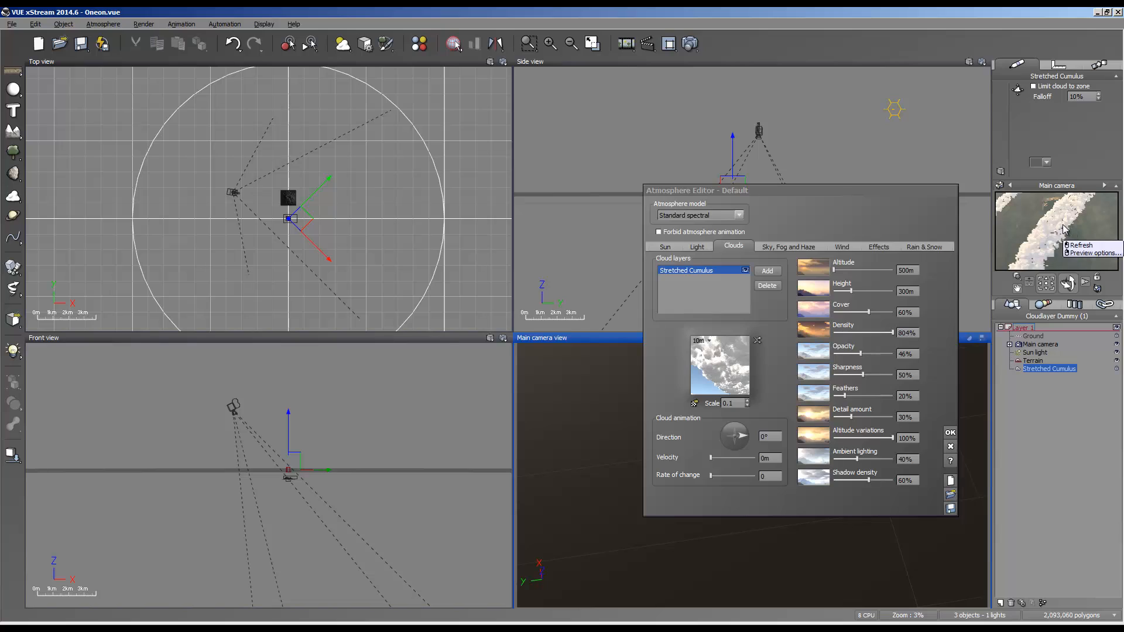
click(1008, 205)
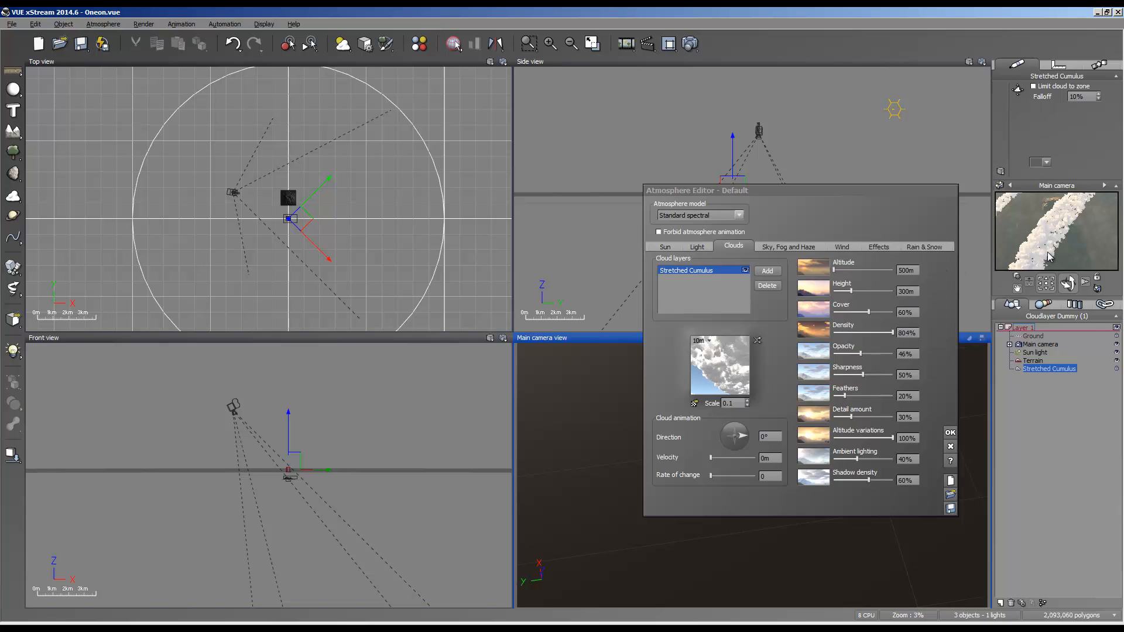
Replace the Stretched Cumulus with a Dense Cumulus Layer, limit it to its zone and refresh the preview.
click(767, 285)
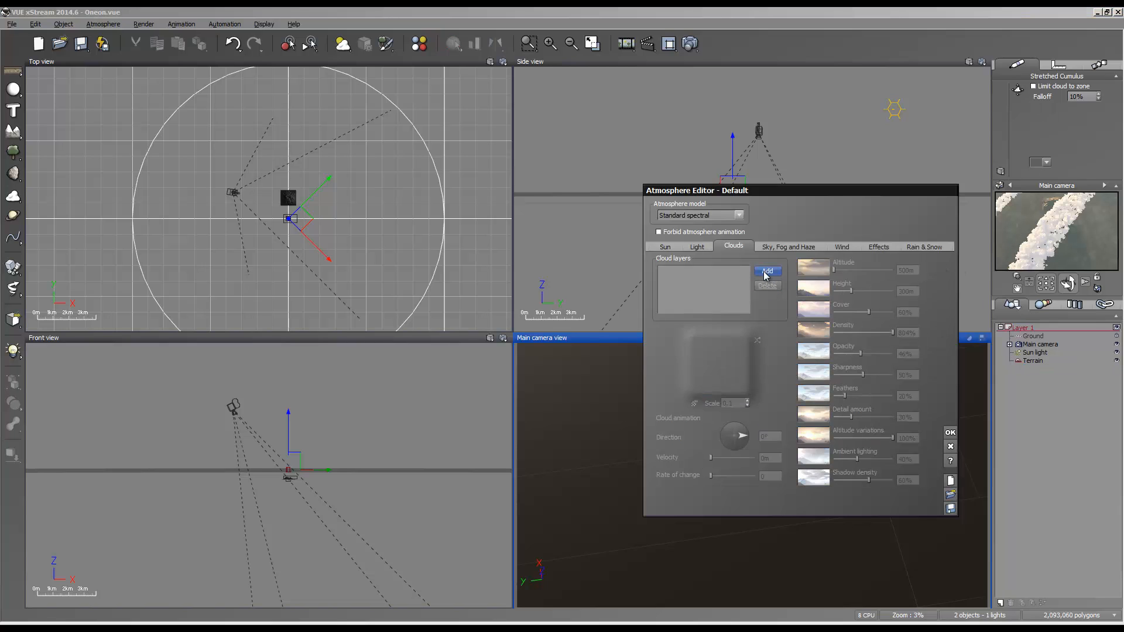
click(767, 271)
double_click(570, 371)
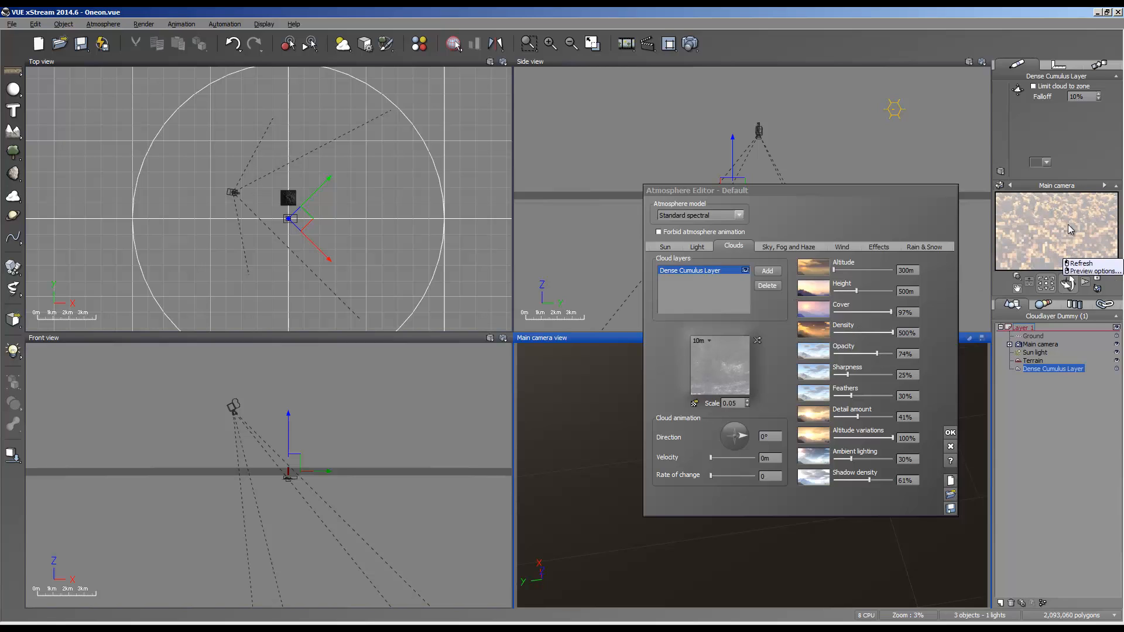
click(1033, 86)
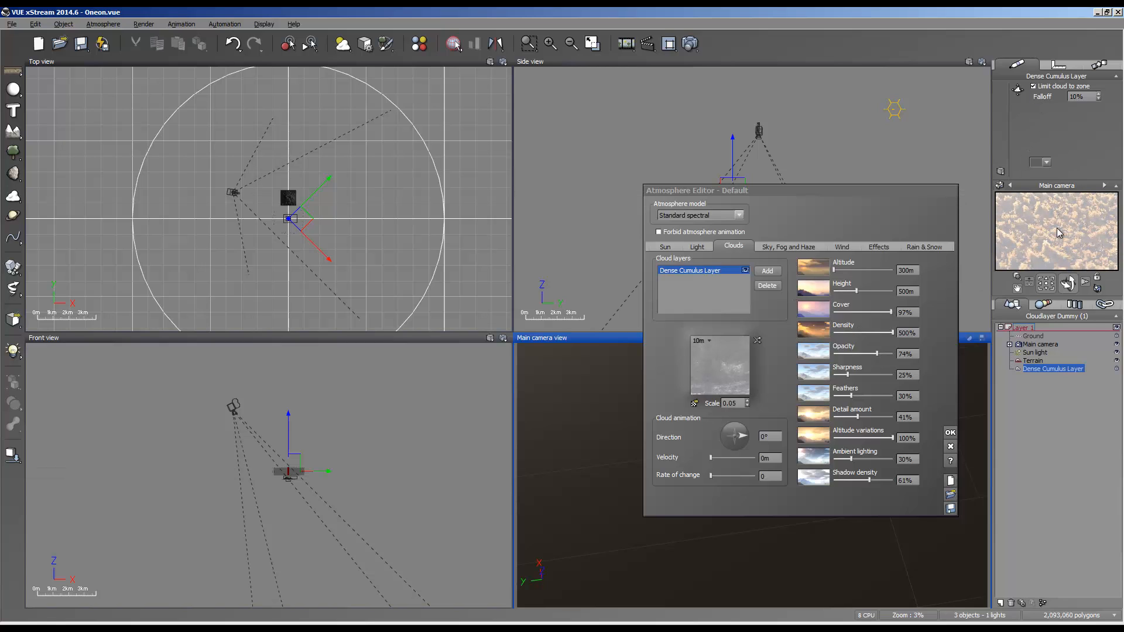
right_click(1064, 240)
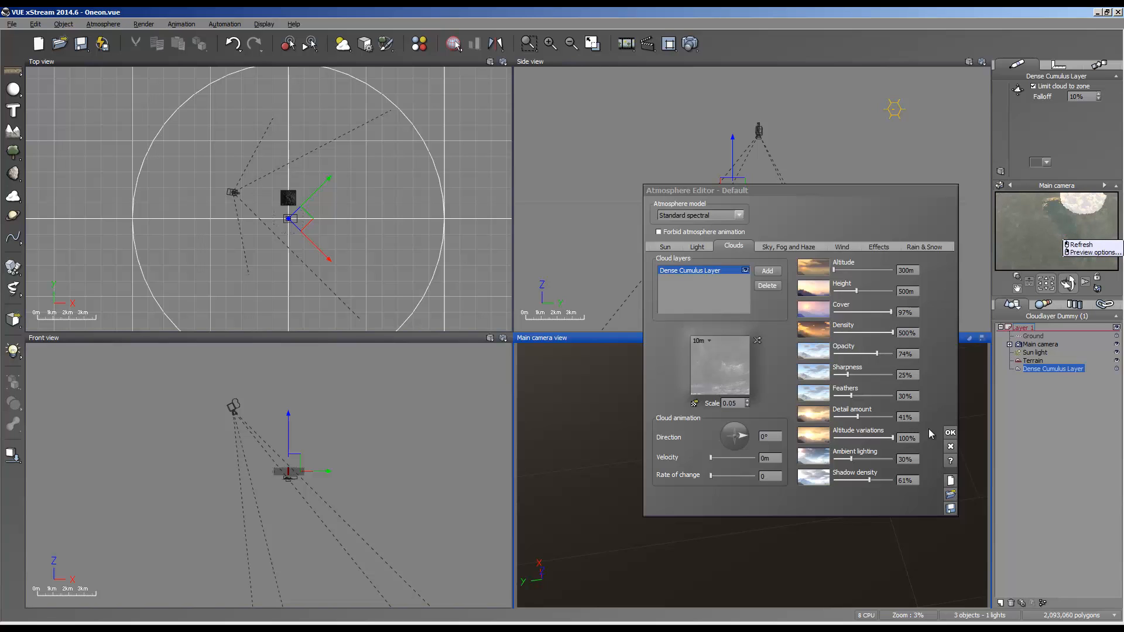
Accept the Atmosphere Editor settings and reframe the main camera on the Dense Cumulus Layer from a lower angle.
click(951, 434)
click(950, 433)
right_drag(827, 432, 850, 469)
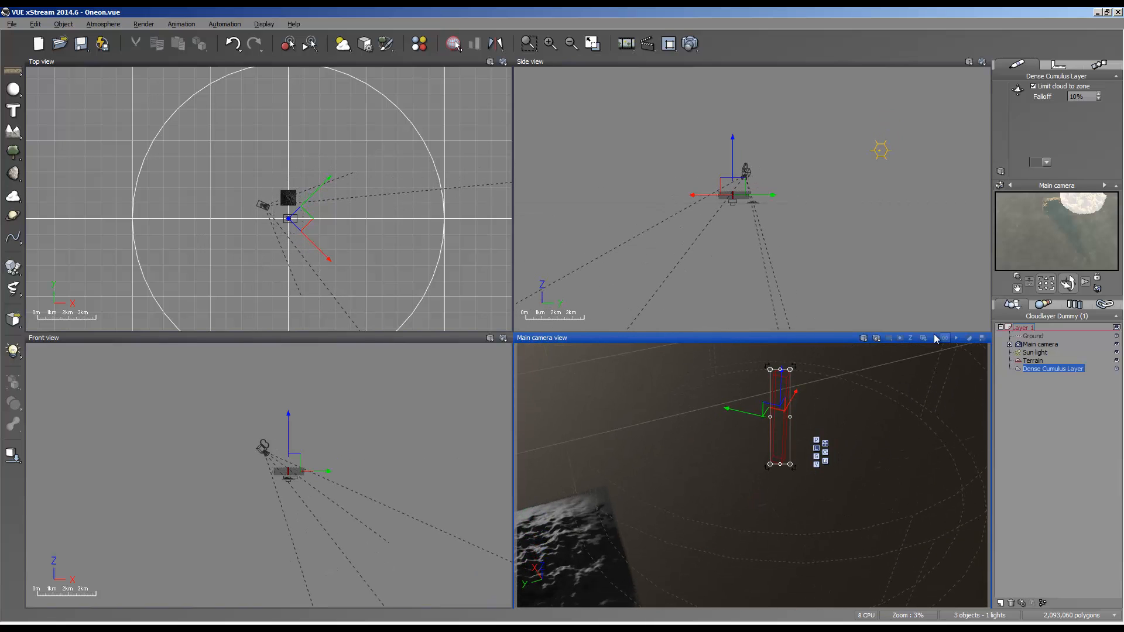
right_click(1079, 206)
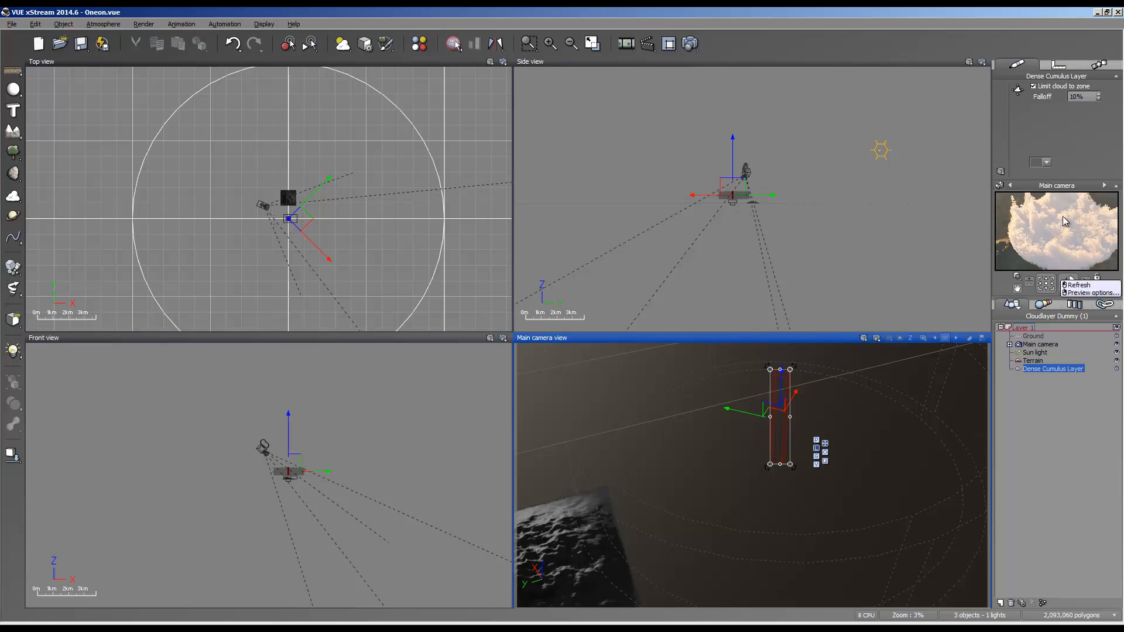
Set the Dense Cumulus Layer's zone falloff to 0%.
click(1080, 97)
text(0)
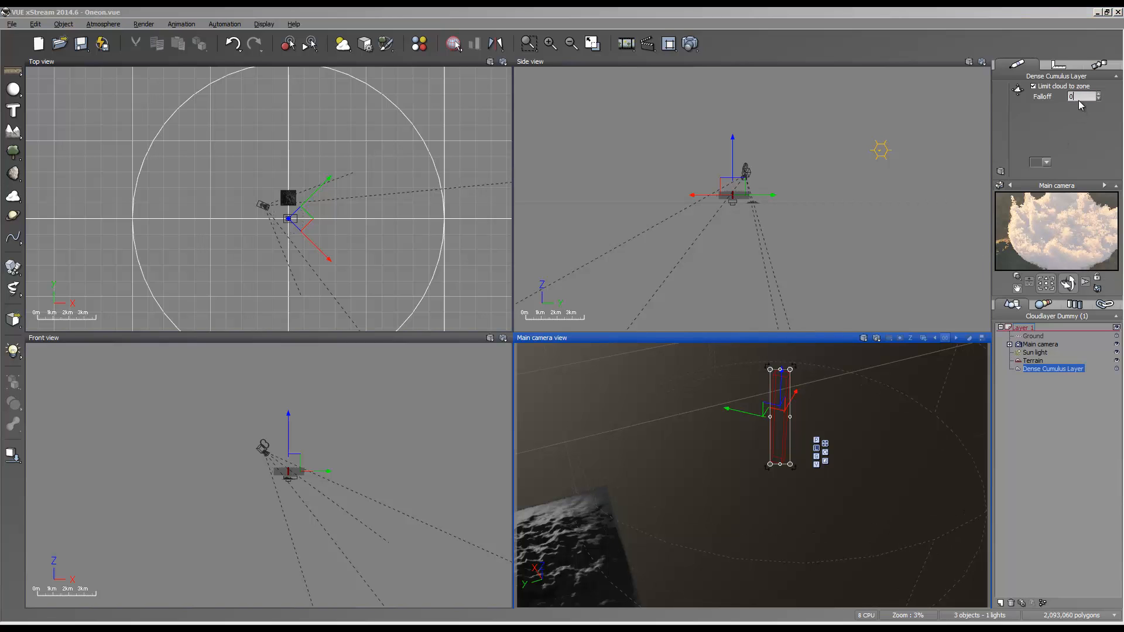
key(Return)
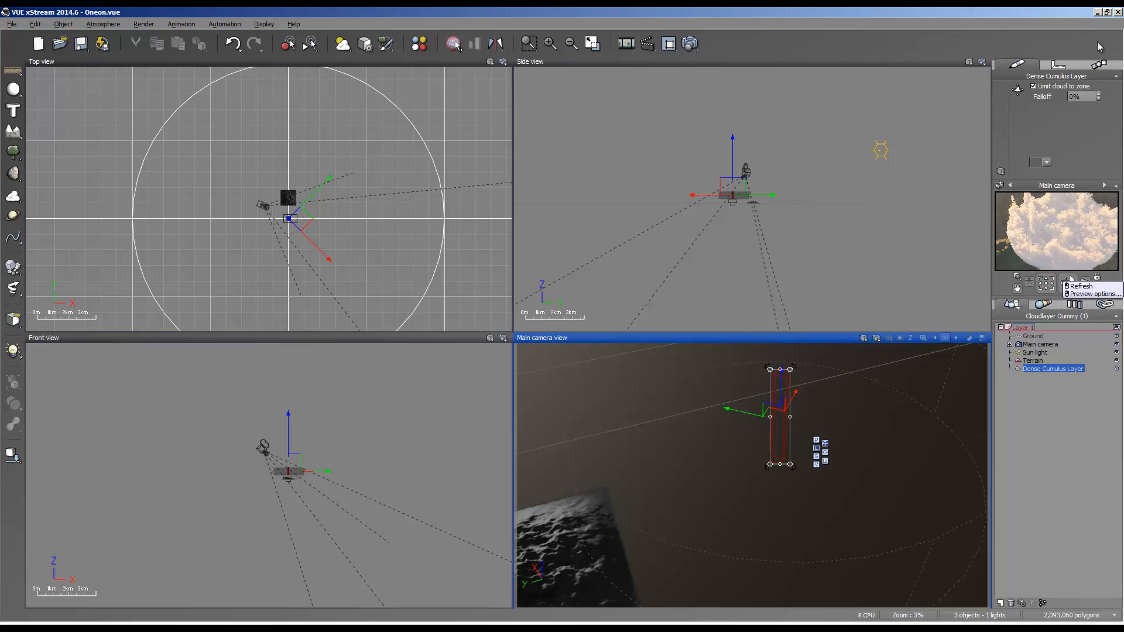
Set the Dense Cumulus Layer's zone falloff to 50% and refresh the camera preview.
click(1081, 98)
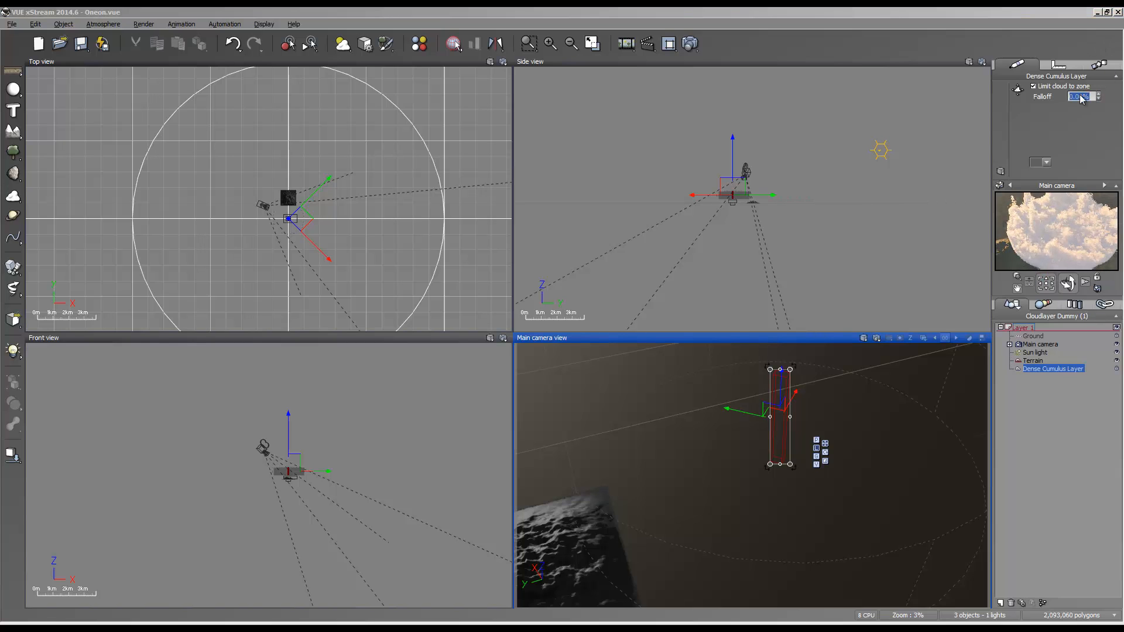
text(50)
key(Return)
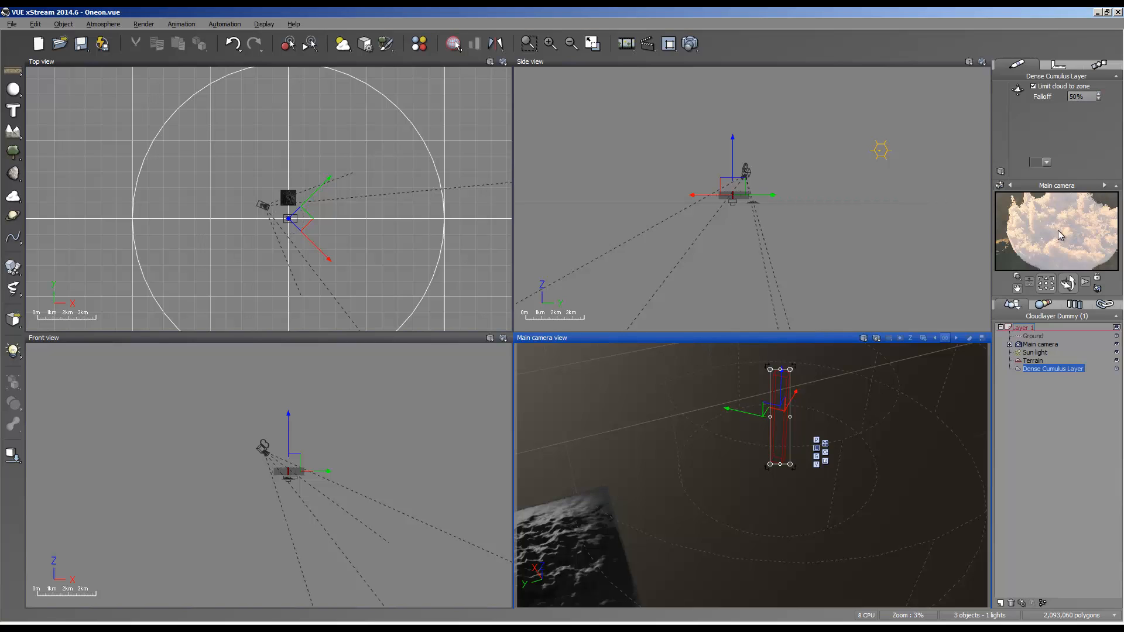
right_click(1065, 245)
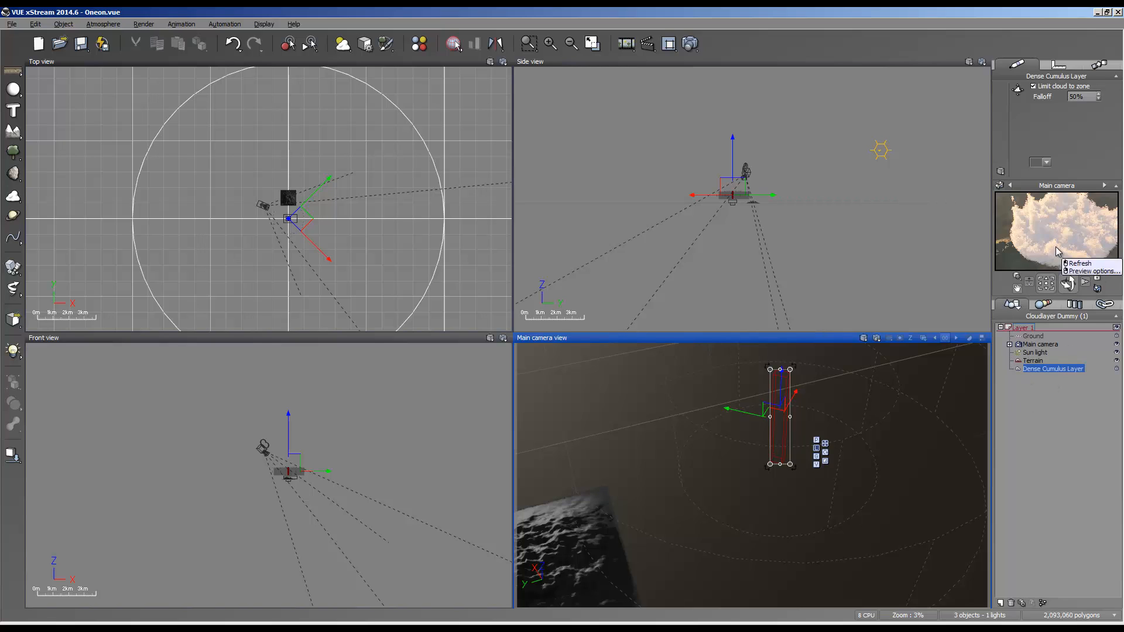
click(1046, 283)
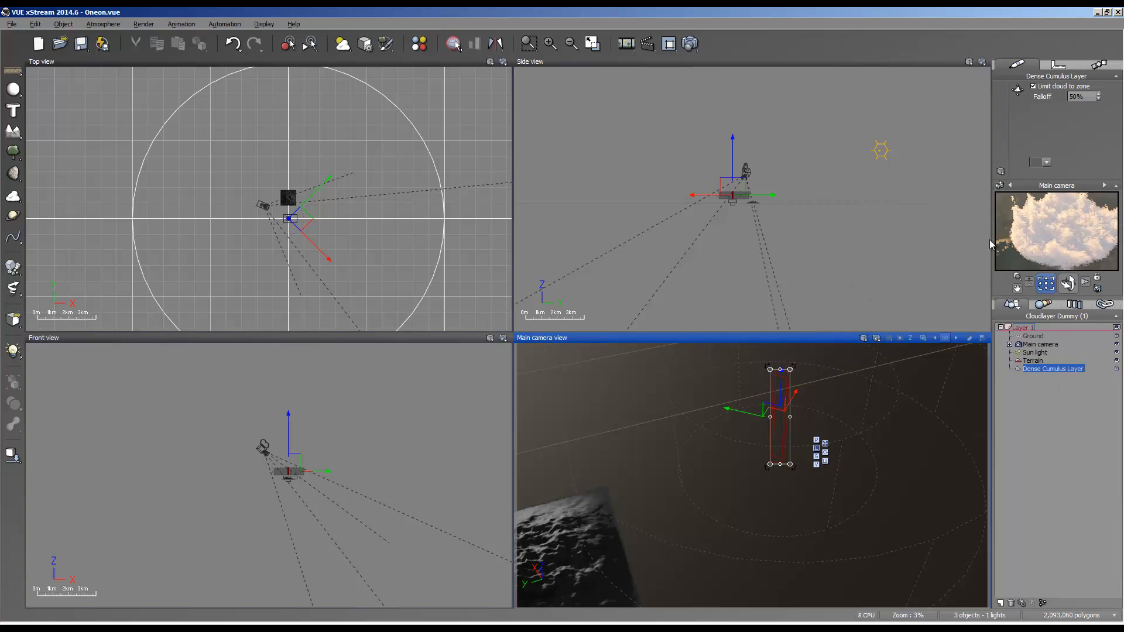
Reduce the Dense Cumulus Layer's cover to 51% in the Atmosphere Editor and refresh the preview.
click(1041, 370)
double_click(1041, 371)
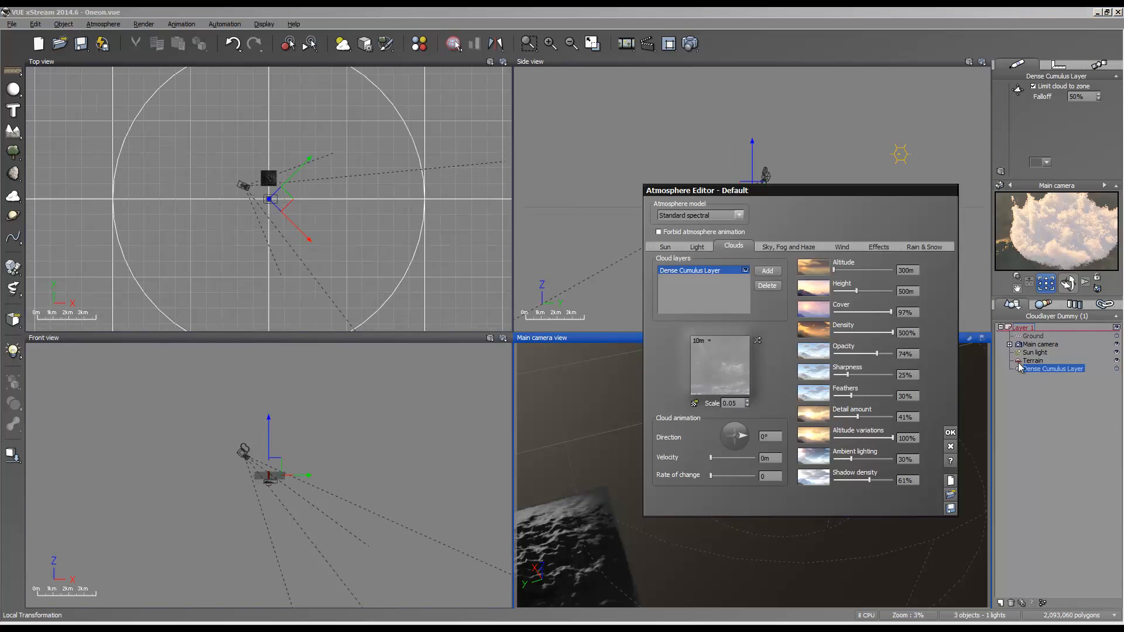
mouse_move(872, 312)
mouse_down()
mouse_move(846, 312)
mouse_move(863, 312)
mouse_up()
right_click(1051, 236)
click(1071, 246)
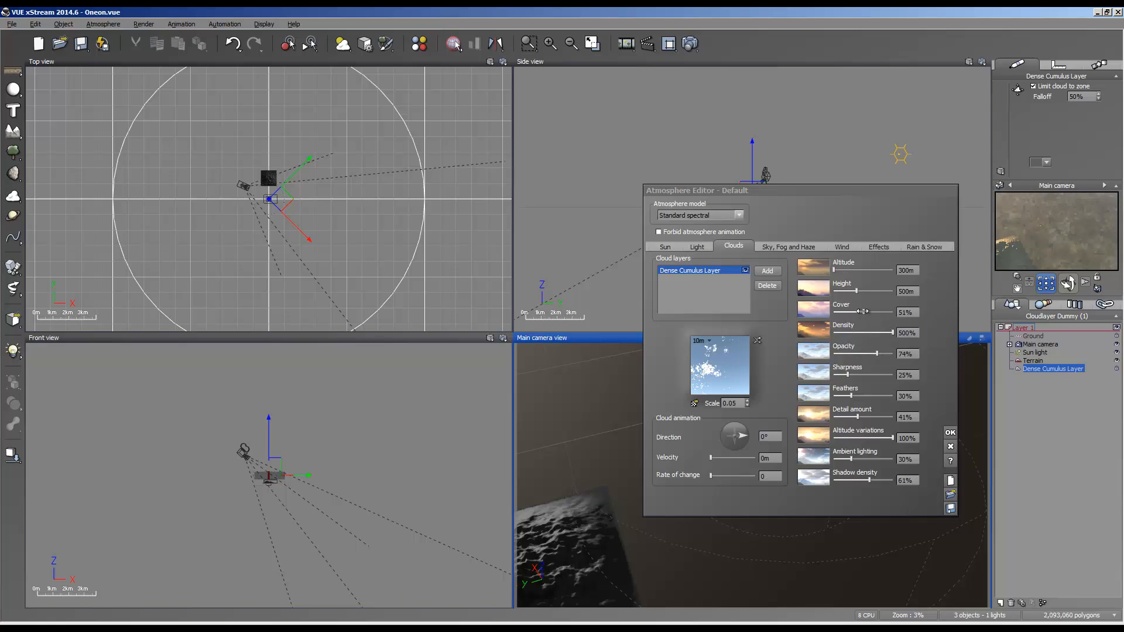
Raise the Dense Cumulus Layer's cover to 80% and render it in the preview.
drag(863, 312, 881, 312)
click(1082, 229)
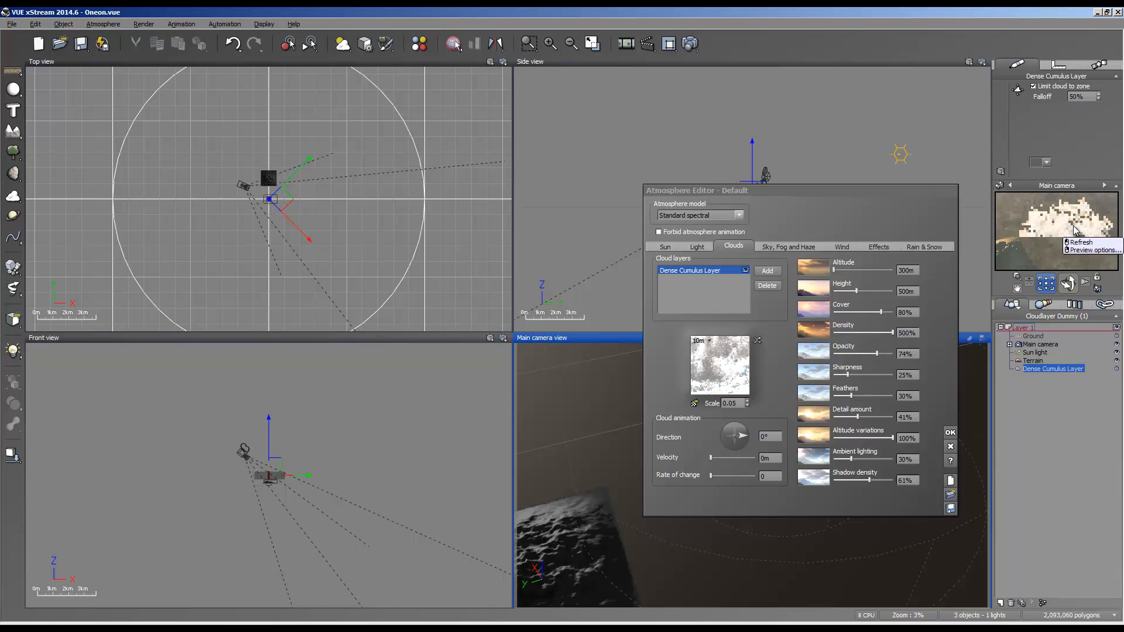
right_click(1075, 231)
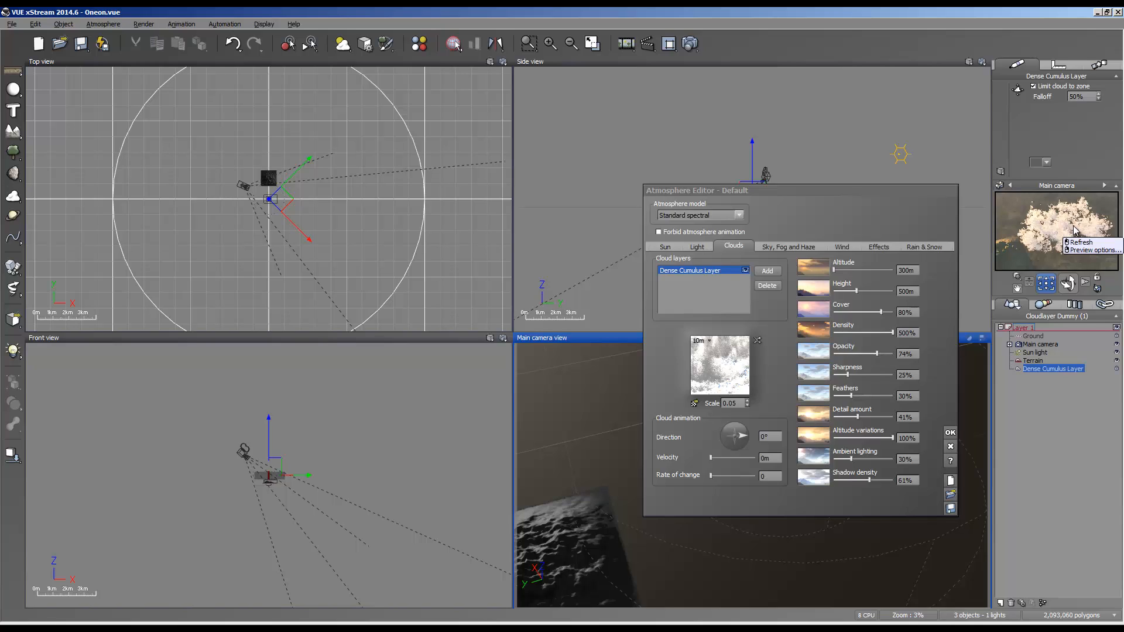
key(Escape)
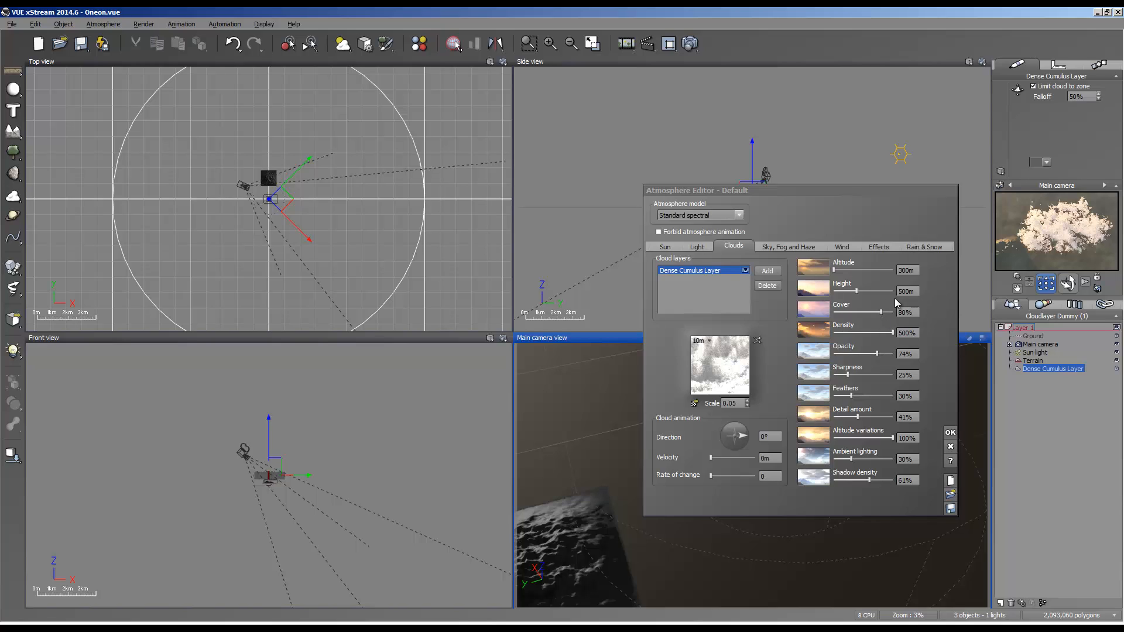
Raise the Dense Cumulus Layer's cover to 100%, then enter an over-range cover of 200%.
drag(898, 303, 931, 315)
click(911, 314)
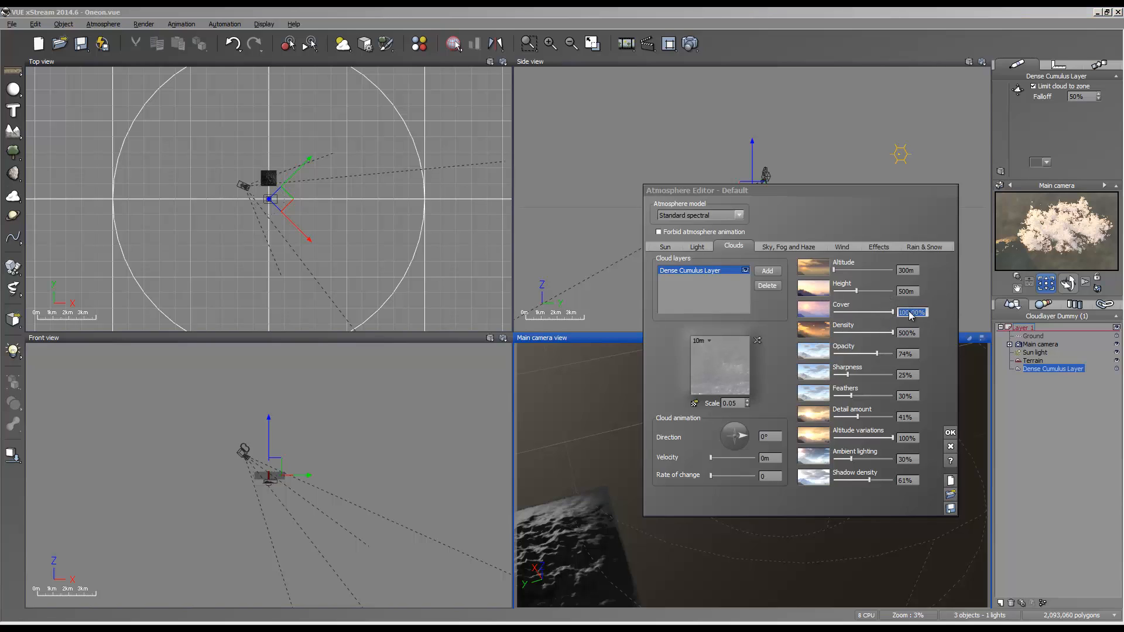
text(200)
key(Return)
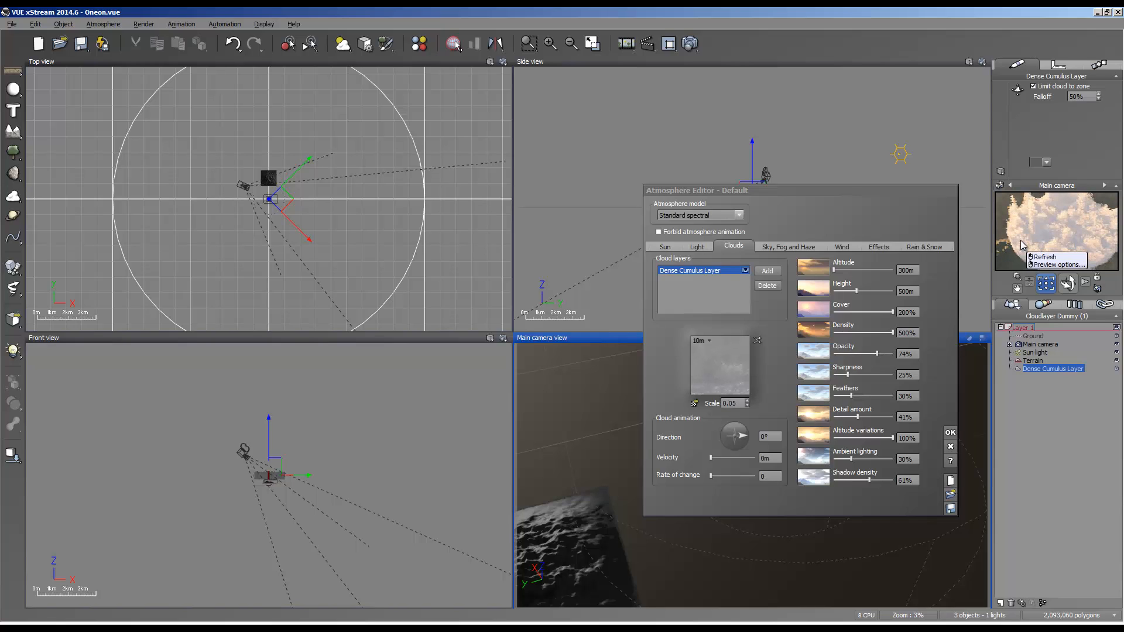
Set both the cover and the density of the Dense Cumulus Layer to 100%.
click(893, 312)
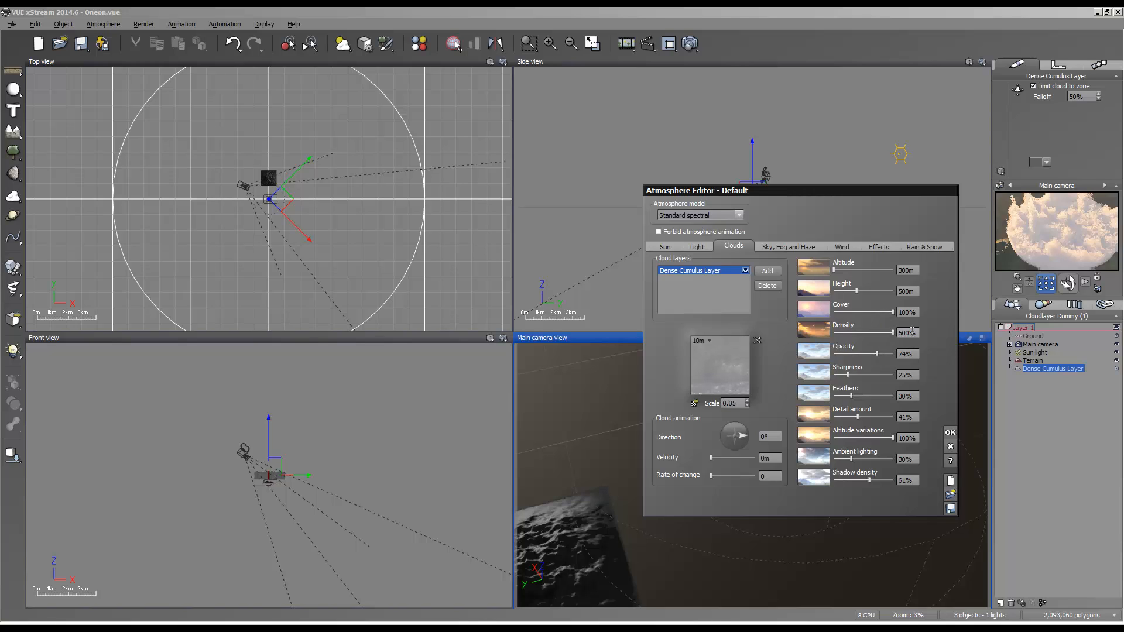
click(893, 333)
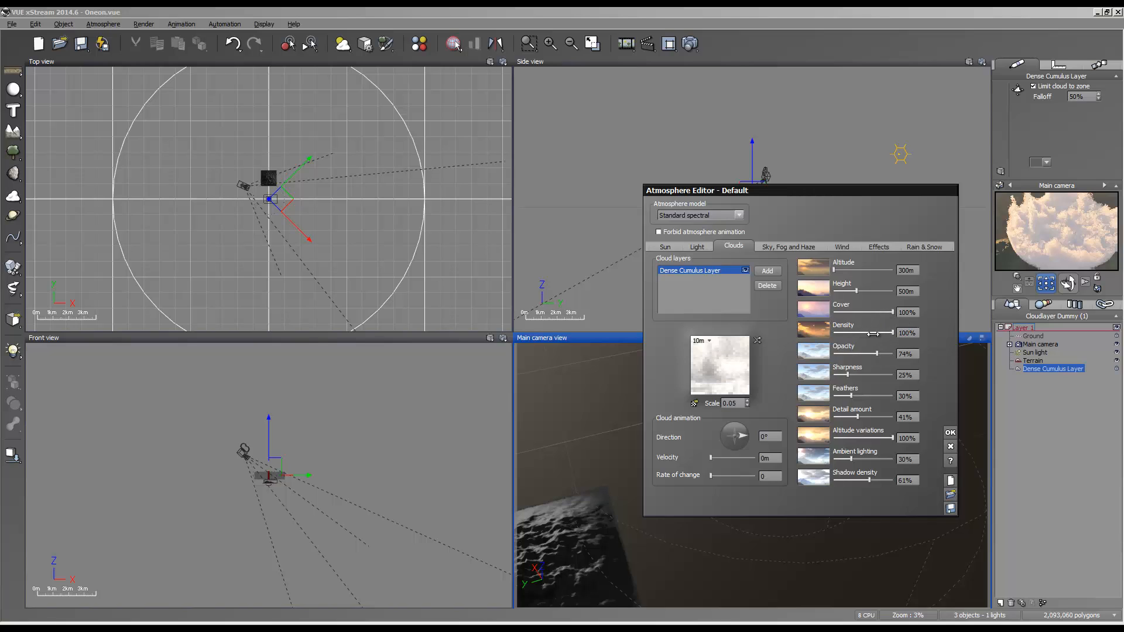
Lower the Dense Cumulus Layer's density to 37% and its cover to 89%, refreshing the camera preview.
drag(893, 332, 855, 332)
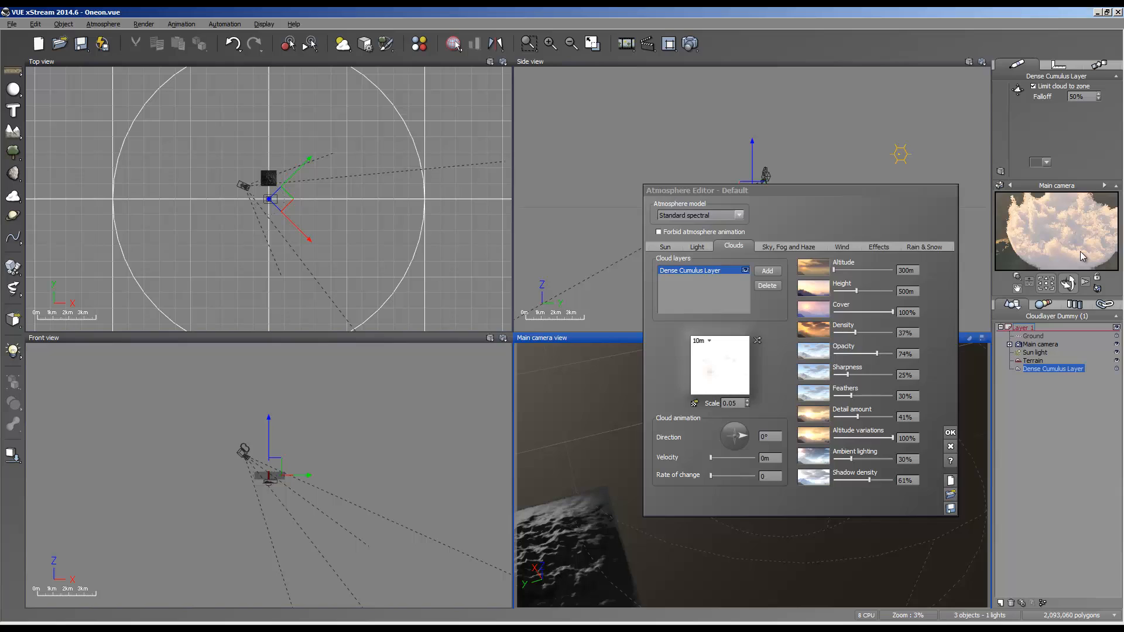
right_click(1082, 256)
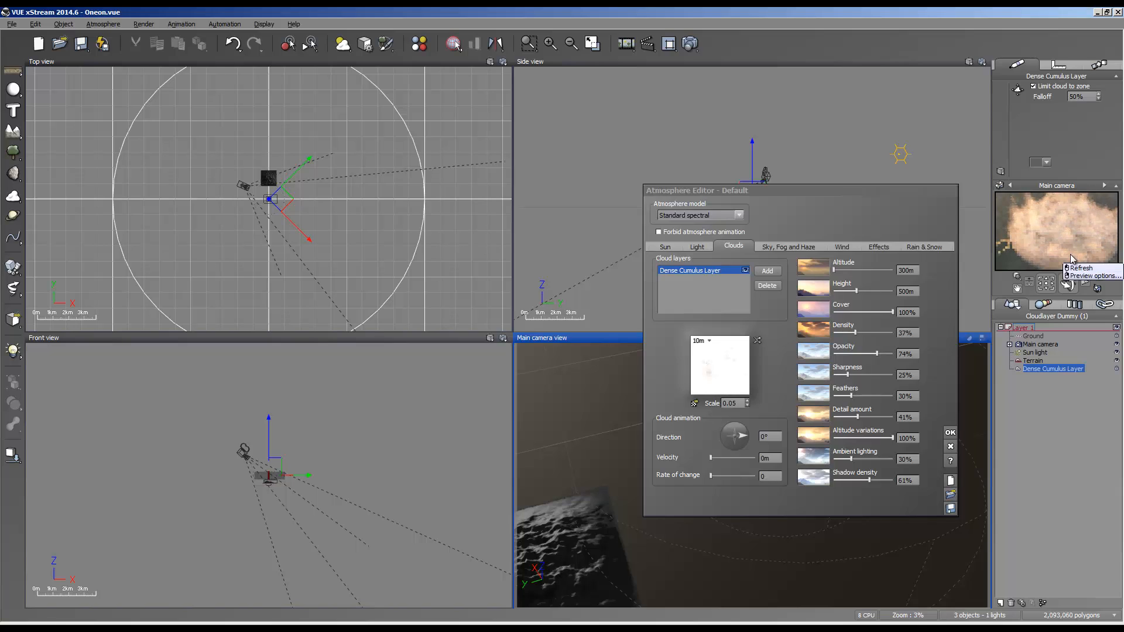
drag(893, 311, 877, 311)
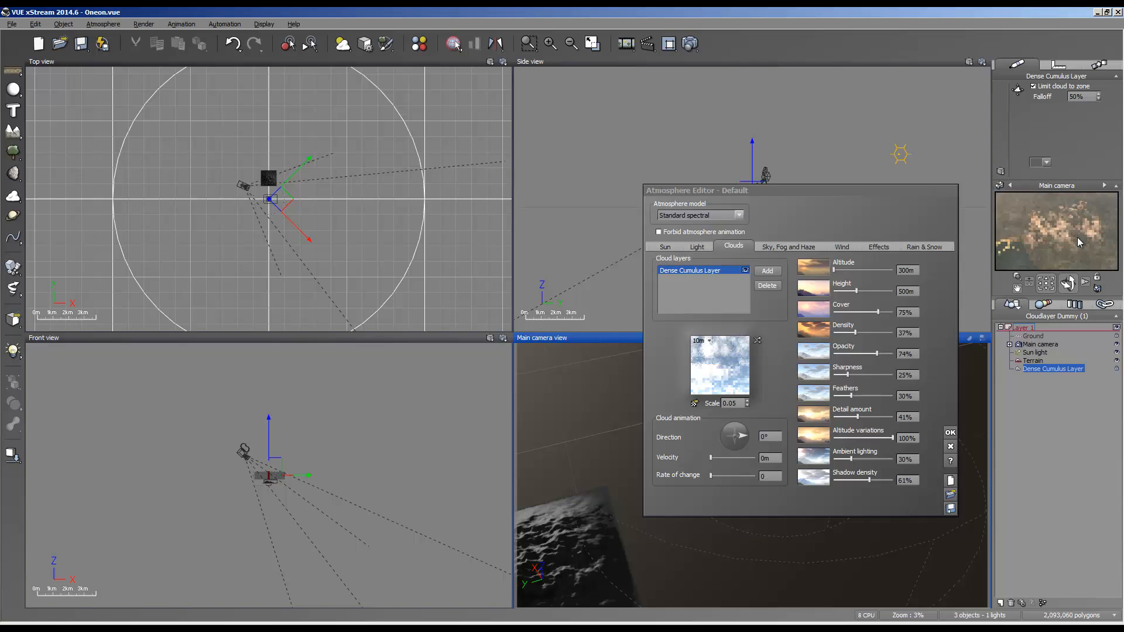
drag(878, 311, 886, 312)
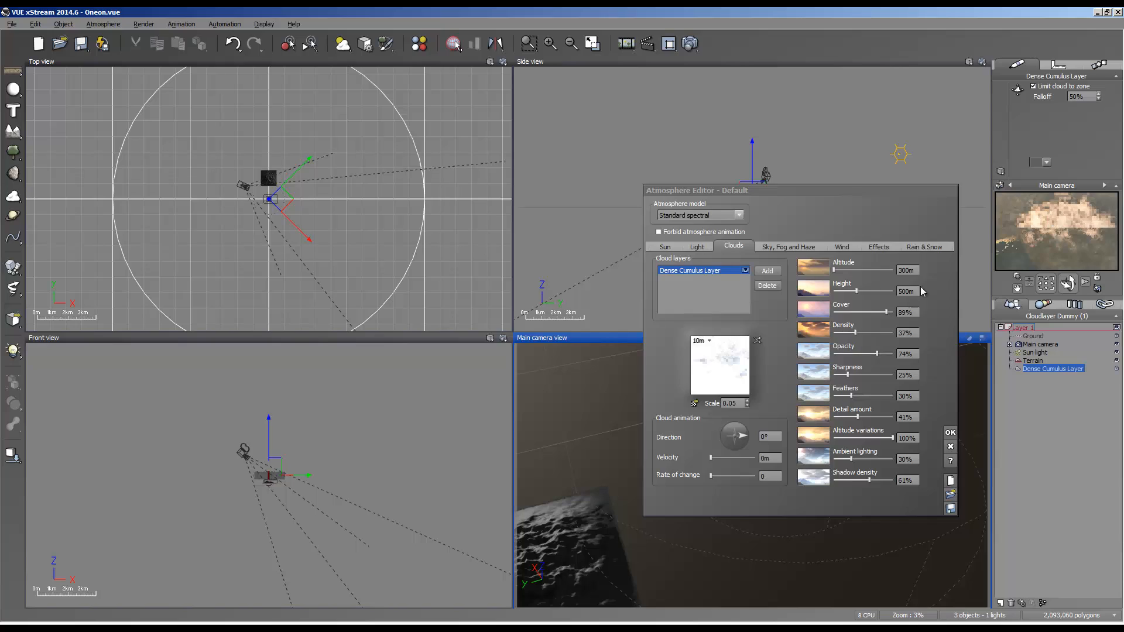
Set the cloud layer's density to 500% and refresh the main camera preview.
click(910, 333)
text(500)
key(Return)
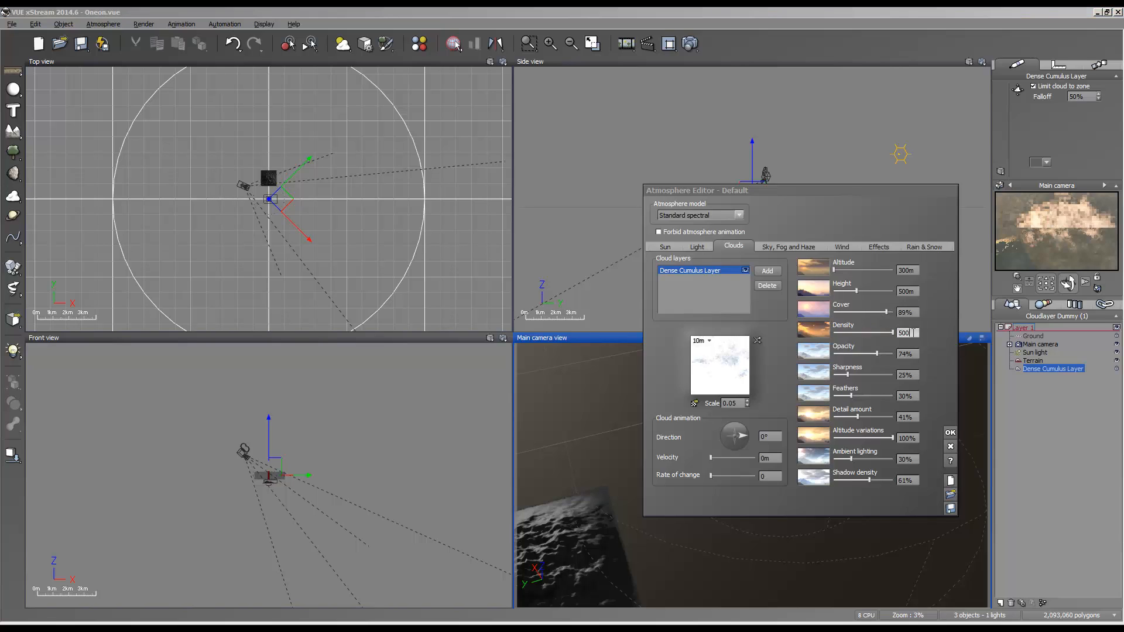
right_click(1059, 250)
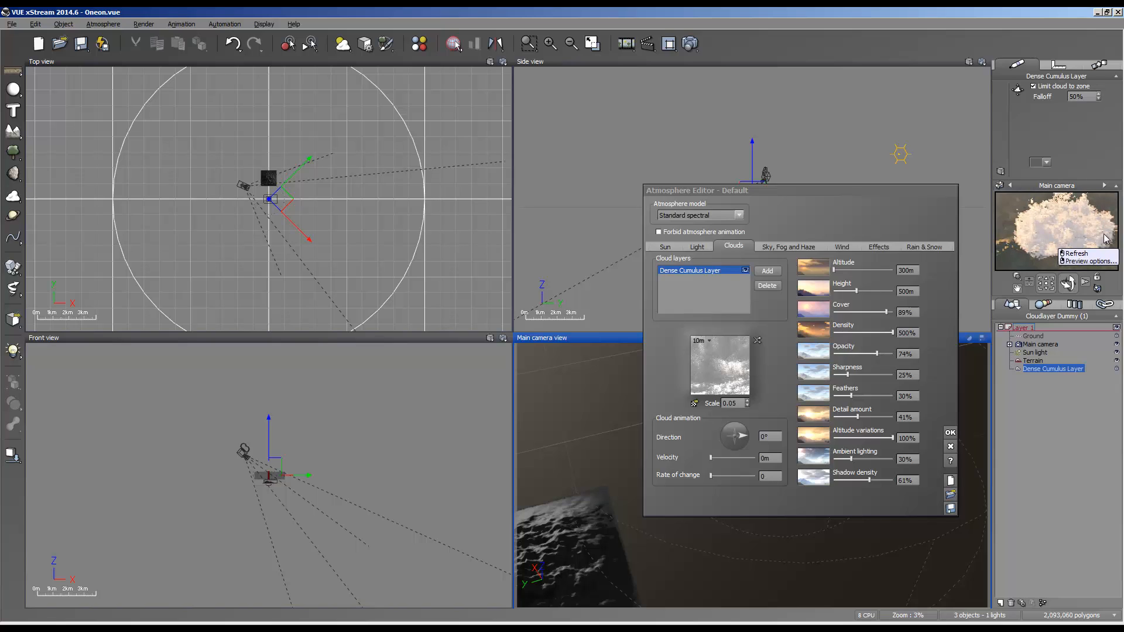
click(1072, 252)
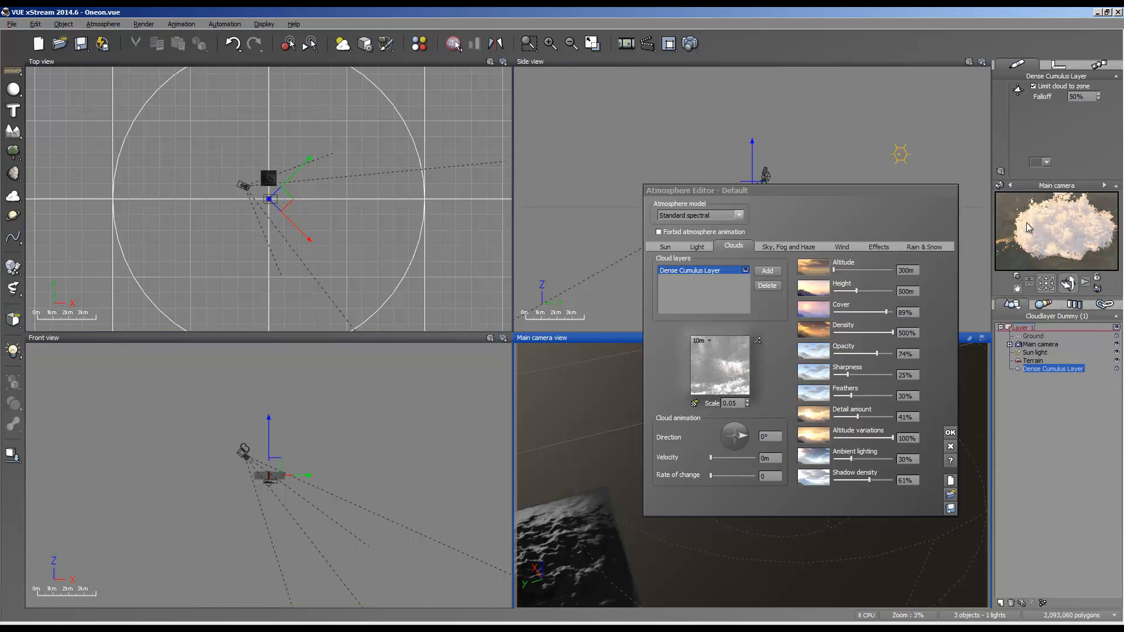
Raise the cloud layer's shadow density to 100% and refresh the main camera preview.
right_click(1053, 241)
drag(871, 480, 1023, 462)
click(1063, 232)
Set the cloud layer's density back to 500% and refresh the main camera preview.
click(846, 337)
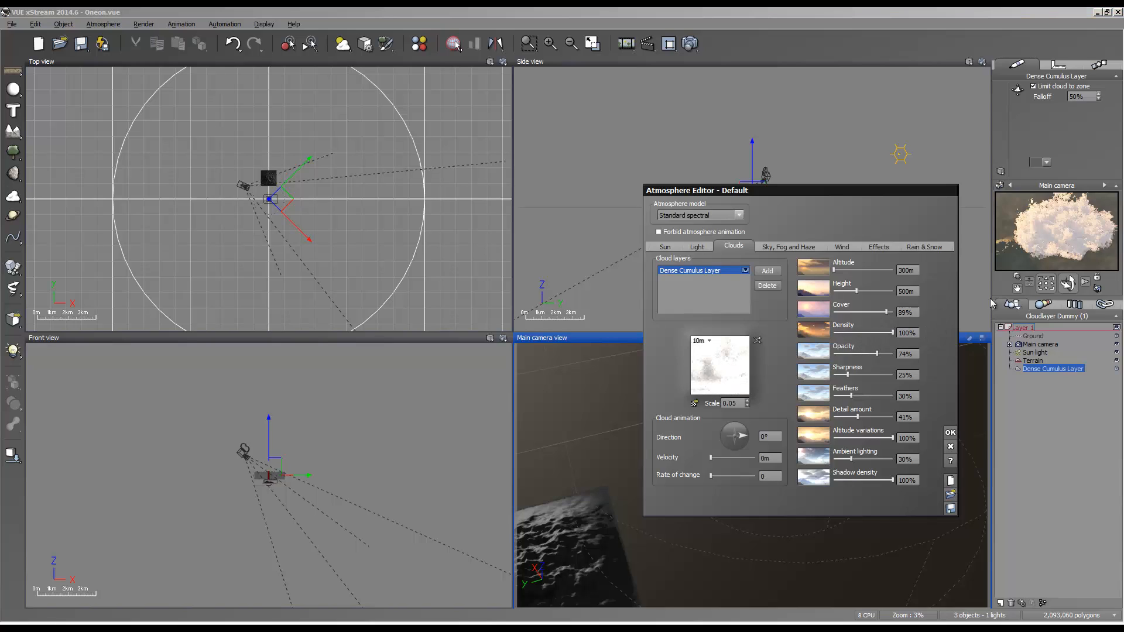
click(909, 333)
text(500)
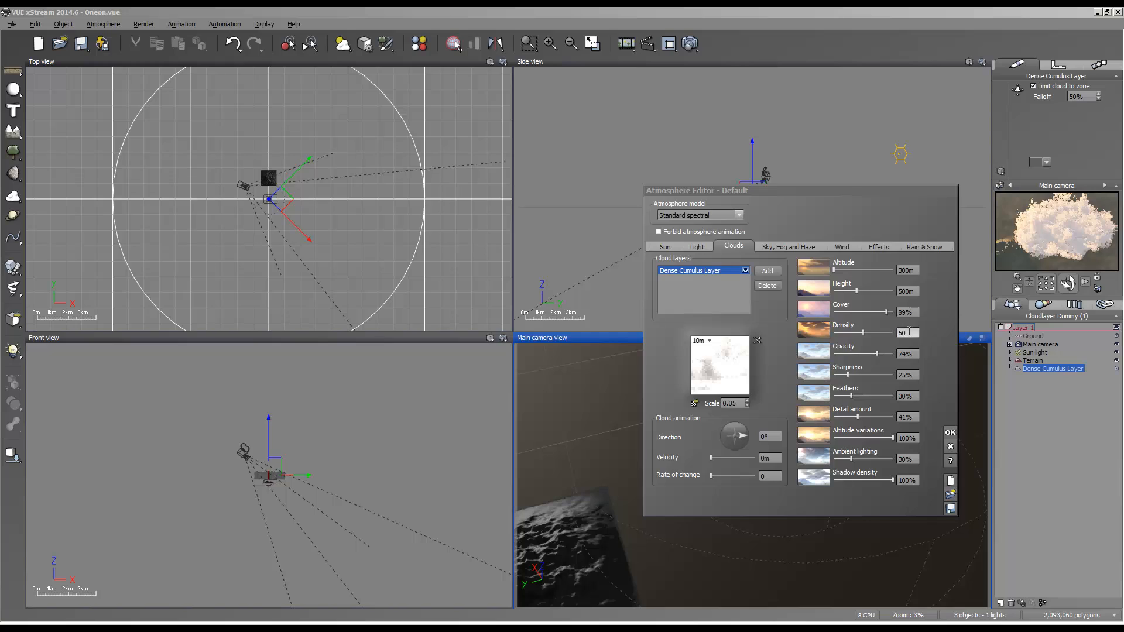
key(Return)
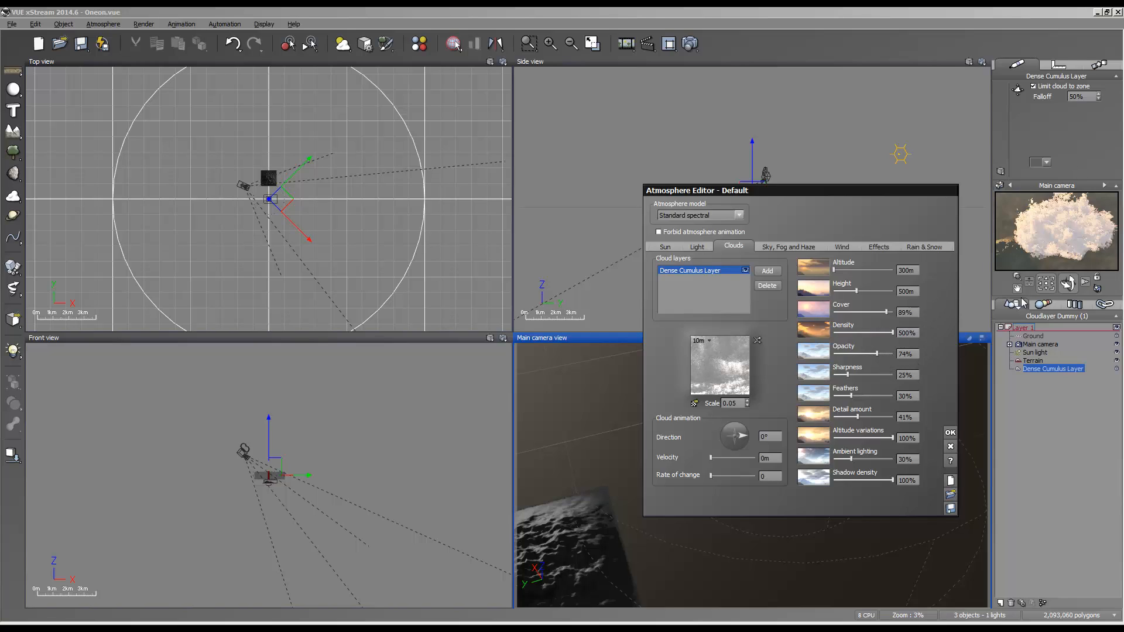
right_click(1047, 245)
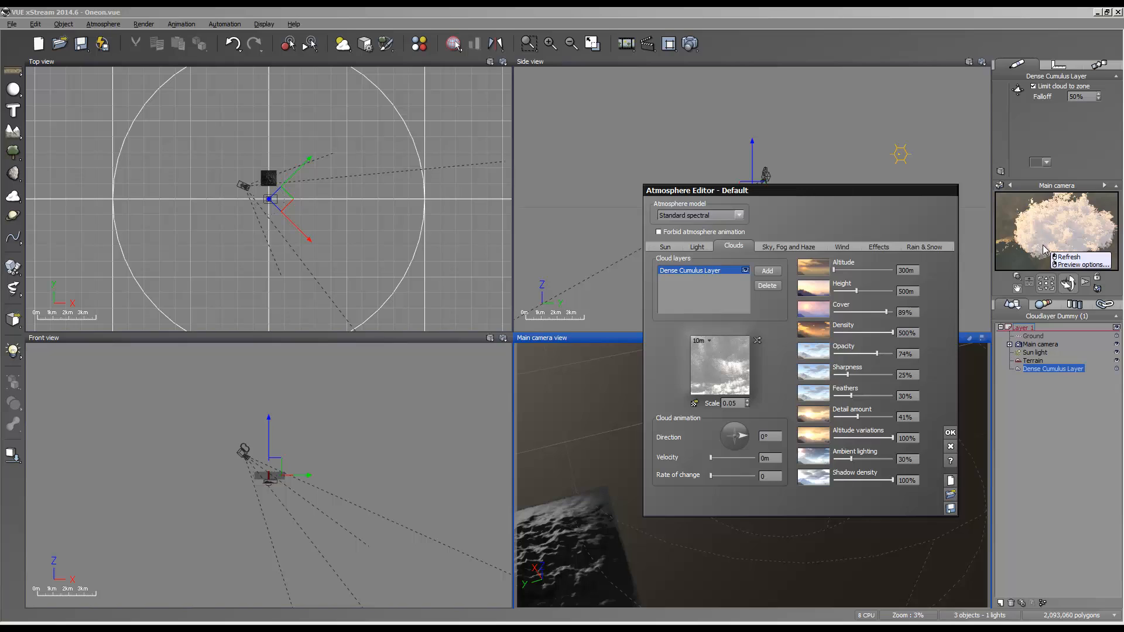
click(1044, 247)
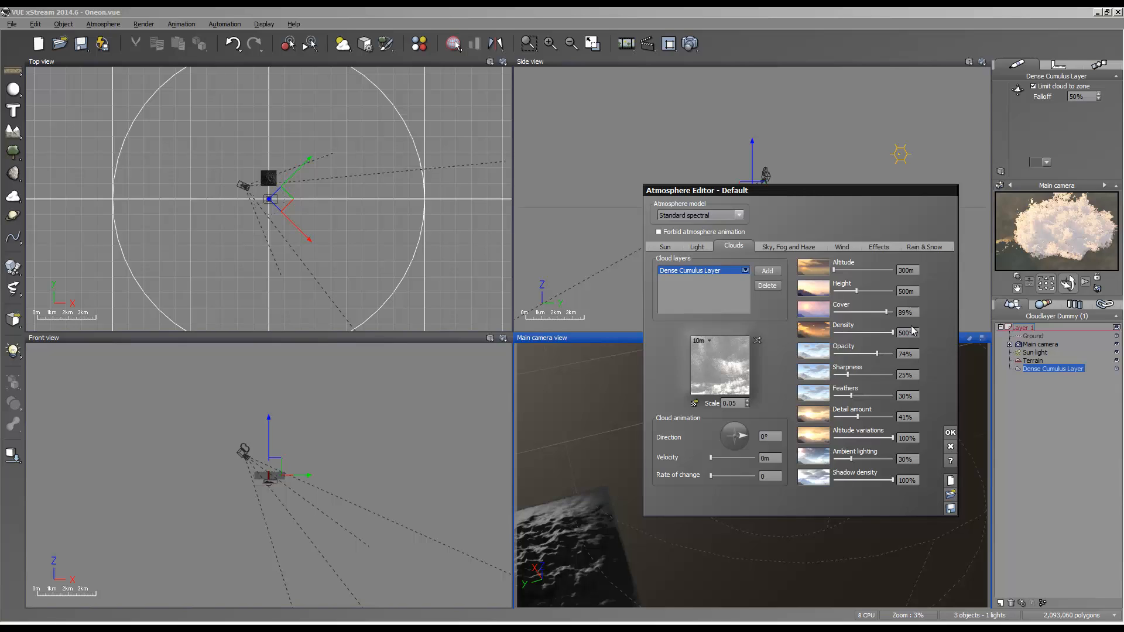
Compare the cloud layer's opacity at 100% and 0%, refreshing the main camera preview for each value.
drag(881, 349, 833, 352)
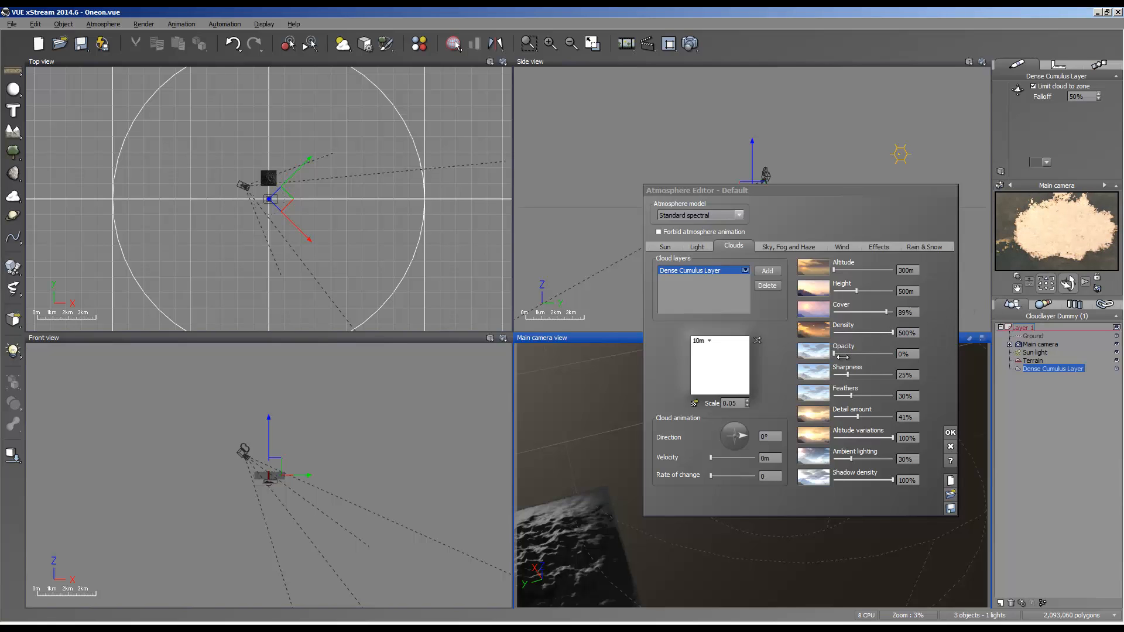
drag(834, 354, 893, 354)
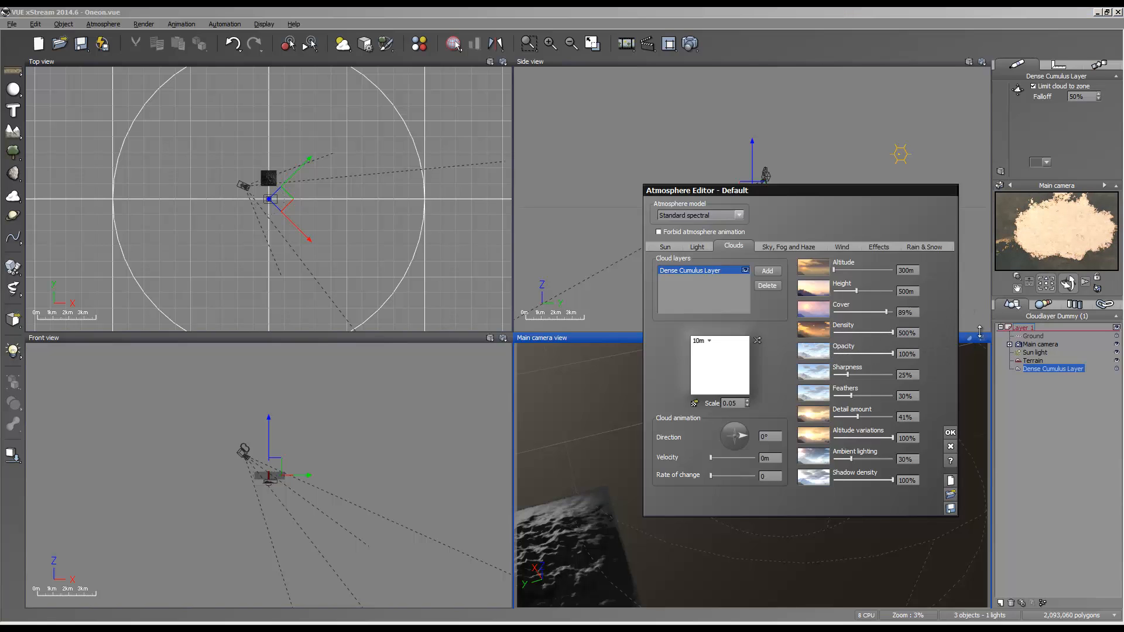
right_click(1046, 247)
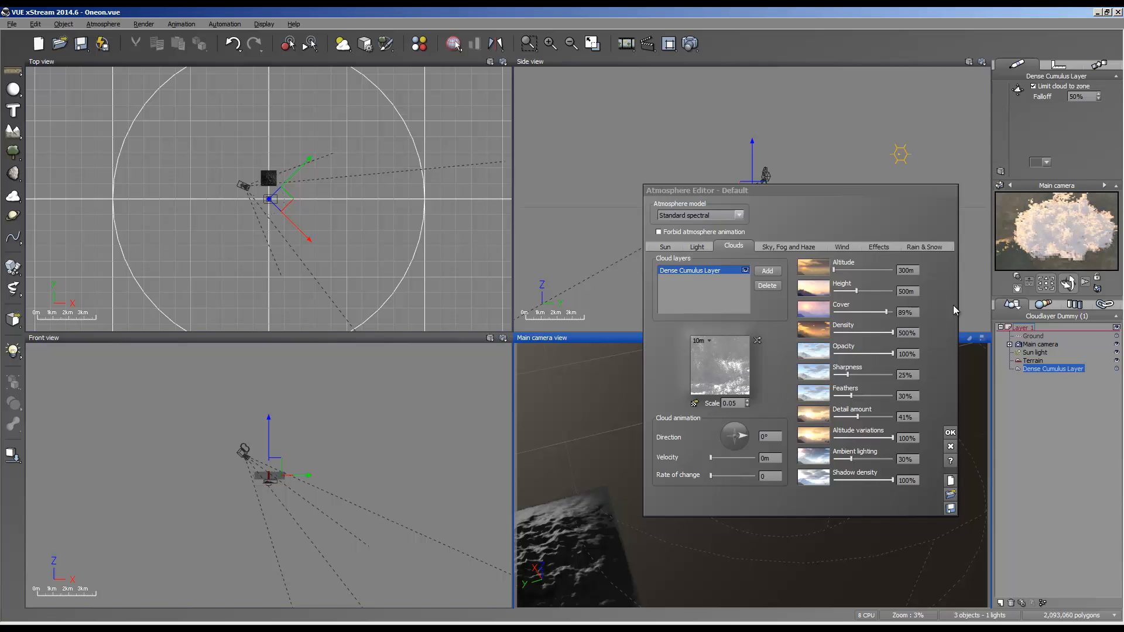
click(892, 353)
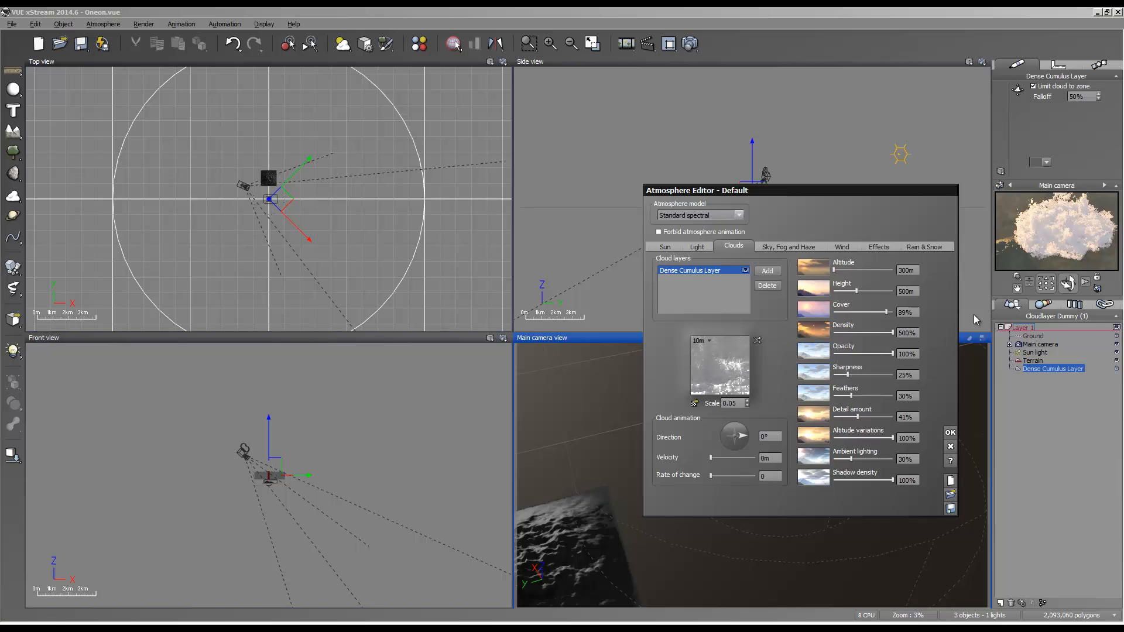
click(1032, 240)
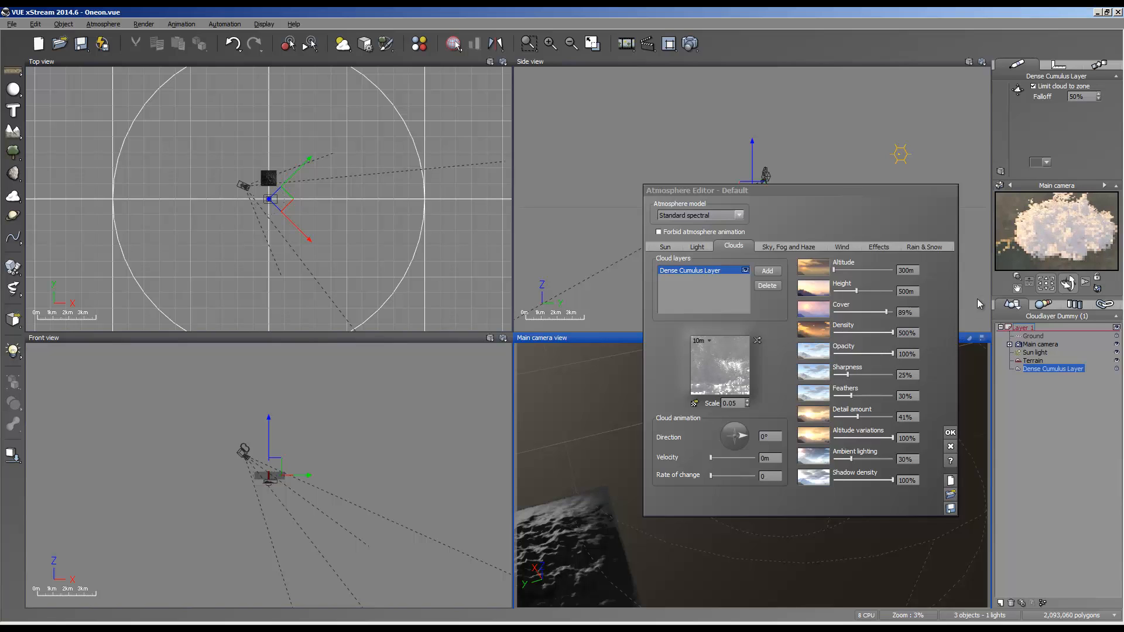
drag(893, 354, 834, 354)
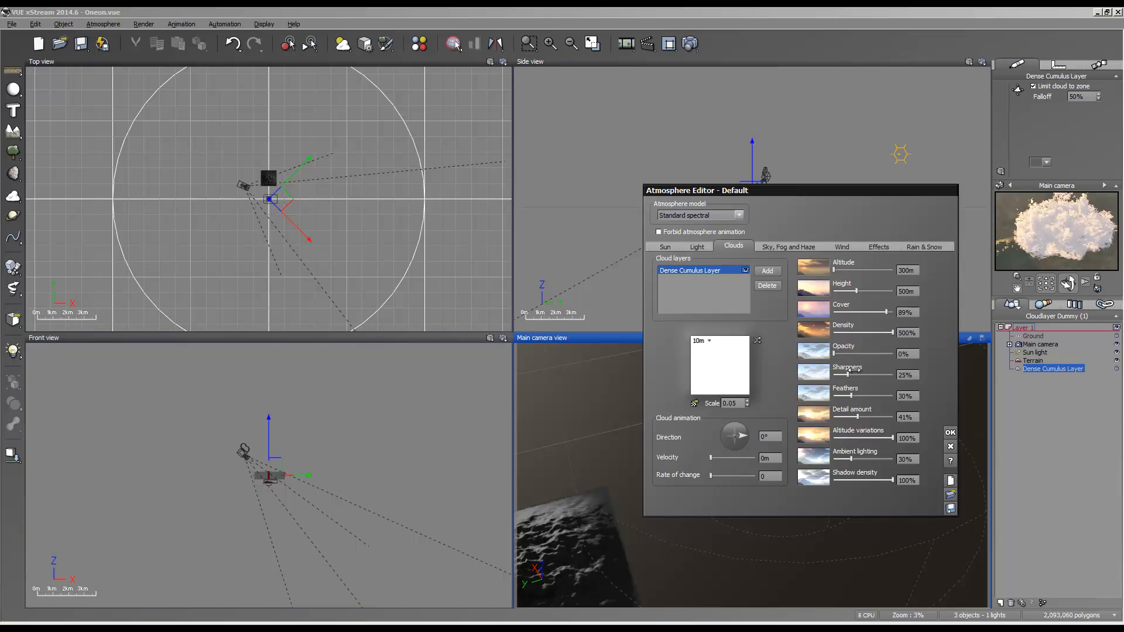
click(1032, 243)
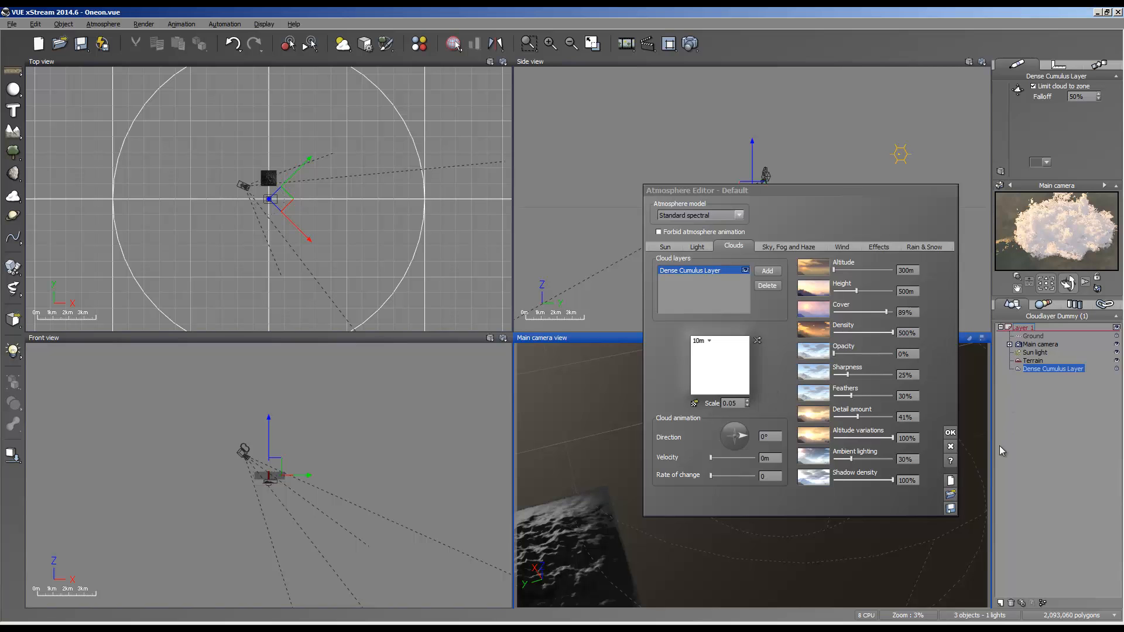
Accept the atmosphere settings and re-aim the main camera to a low view toward the horizon, refreshing its preview.
click(949, 432)
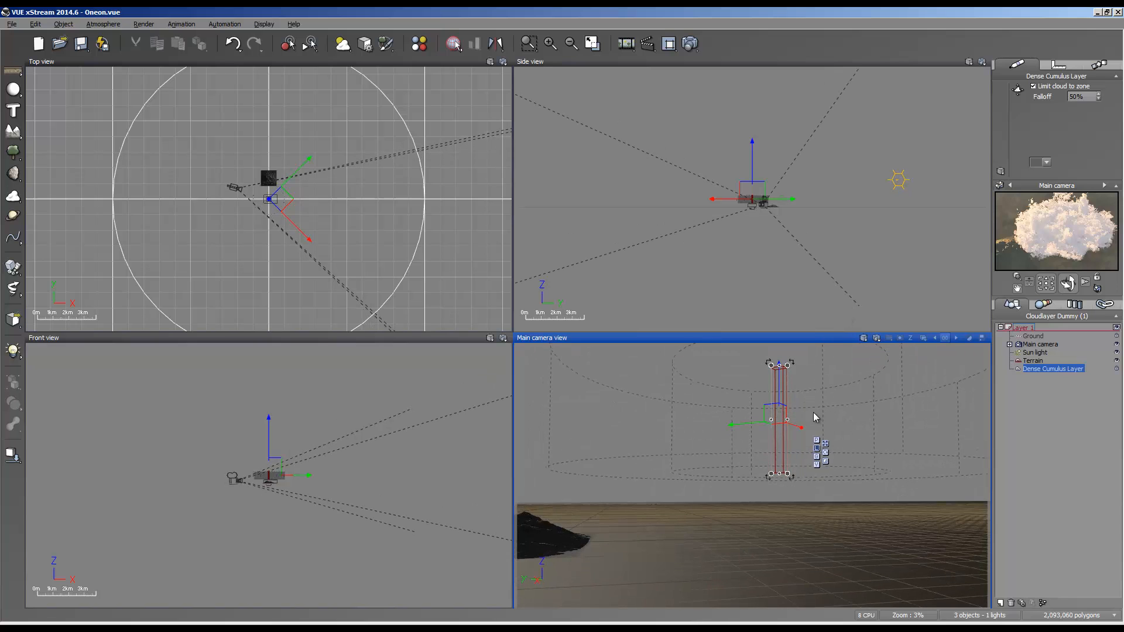
right_drag(774, 459, 770, 455)
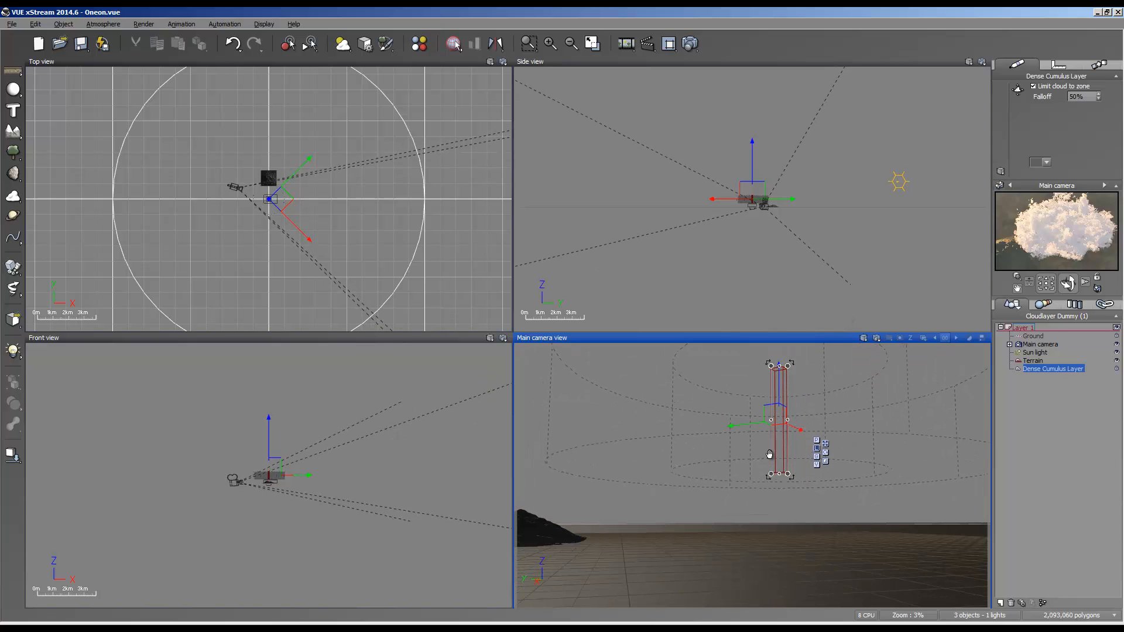
right_click(1041, 220)
click(1064, 267)
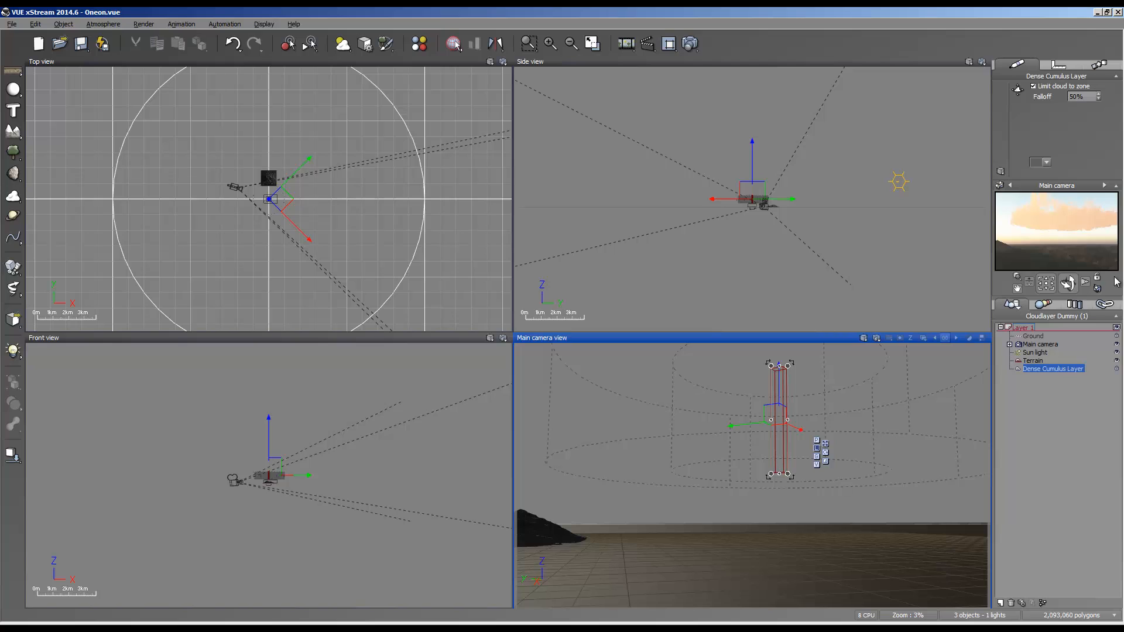
Open the Dense Cumulus Layer's settings and try opacity values of 64% and 87%, refreshing the preview for each.
click(1063, 370)
double_click(1063, 370)
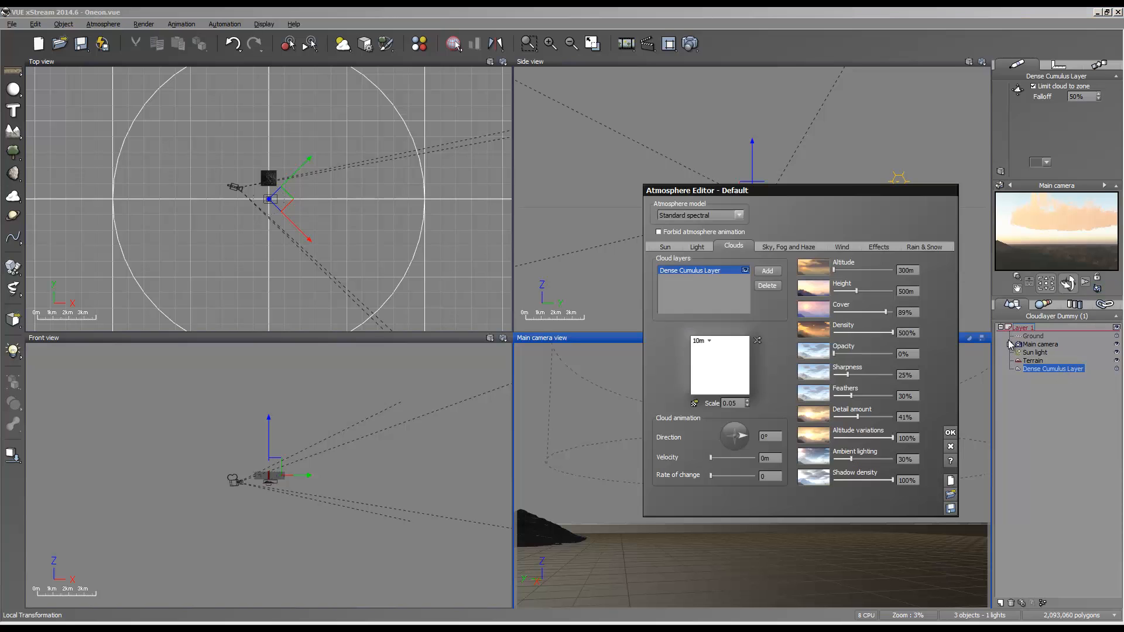
drag(858, 360, 872, 360)
click(1038, 234)
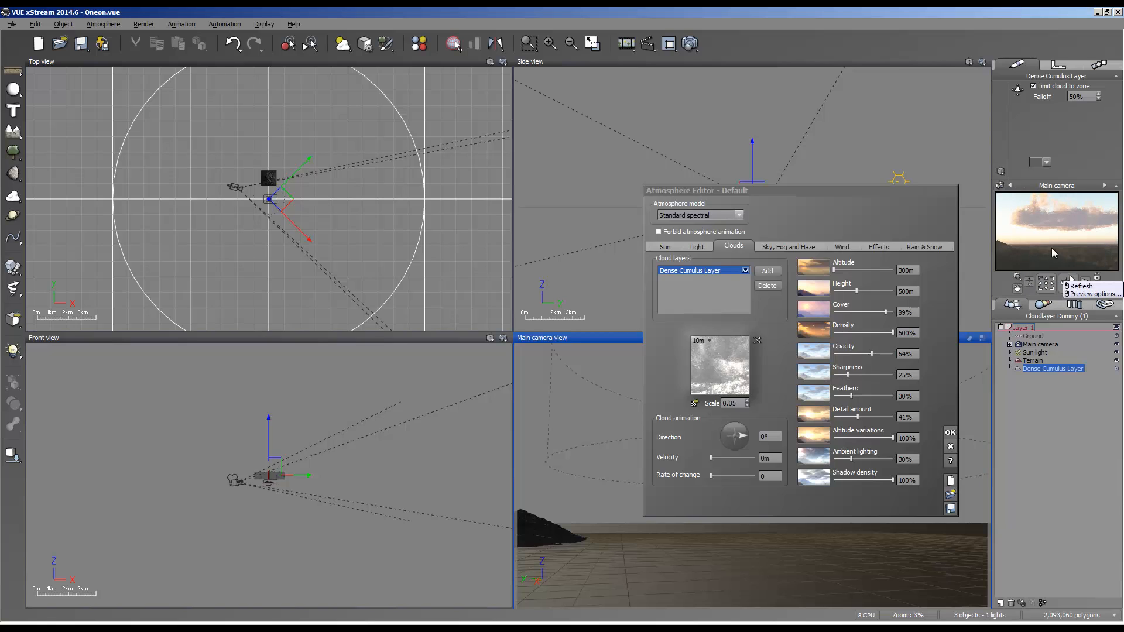
drag(872, 354, 885, 355)
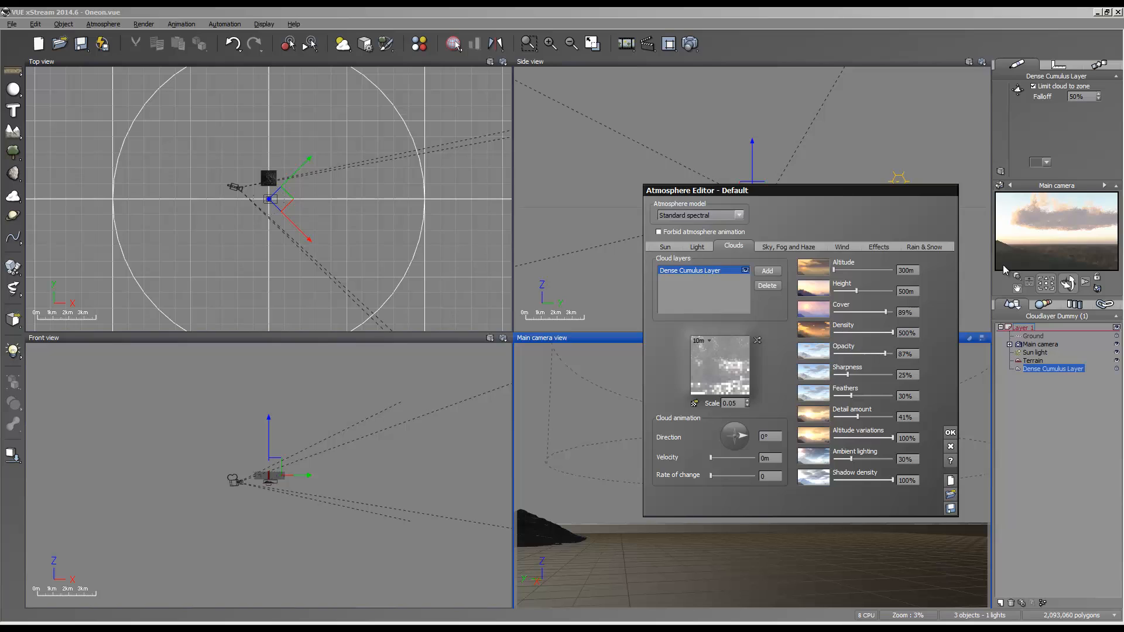
click(1053, 234)
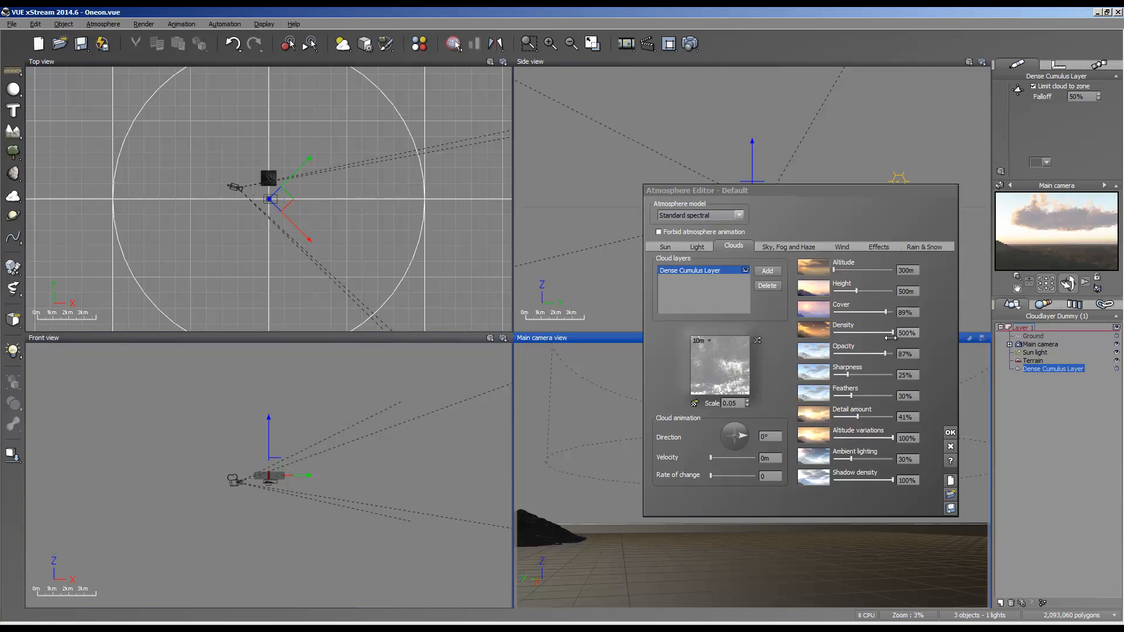
Try the cloud layer's opacity at 52%, 26% and 79%, refreshing the main camera preview for each value.
drag(876, 354, 865, 355)
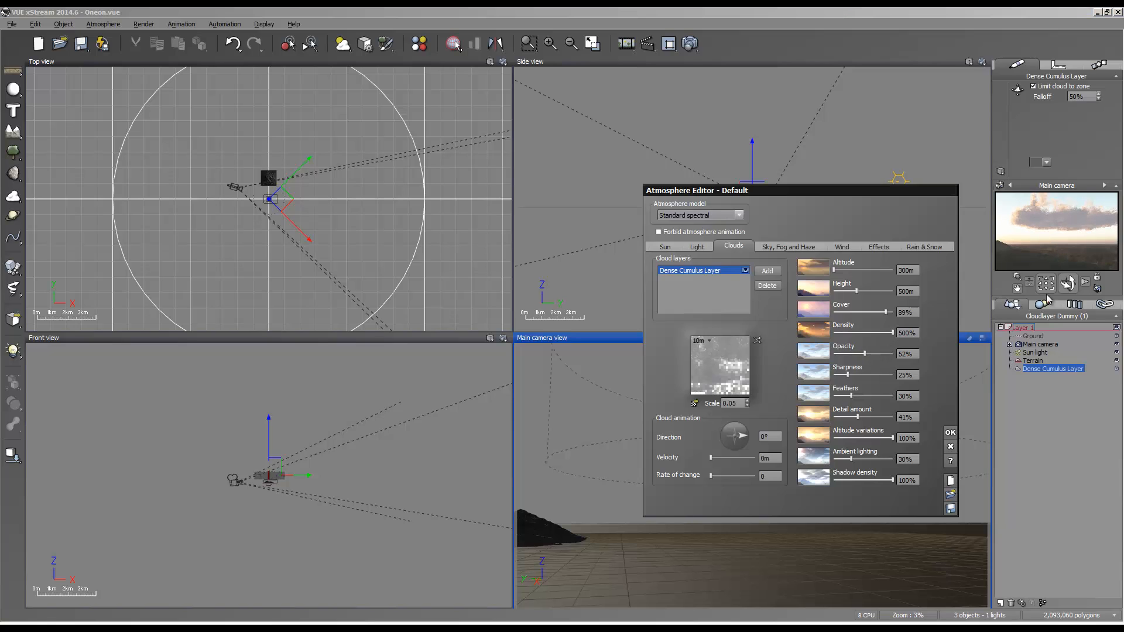
click(1080, 225)
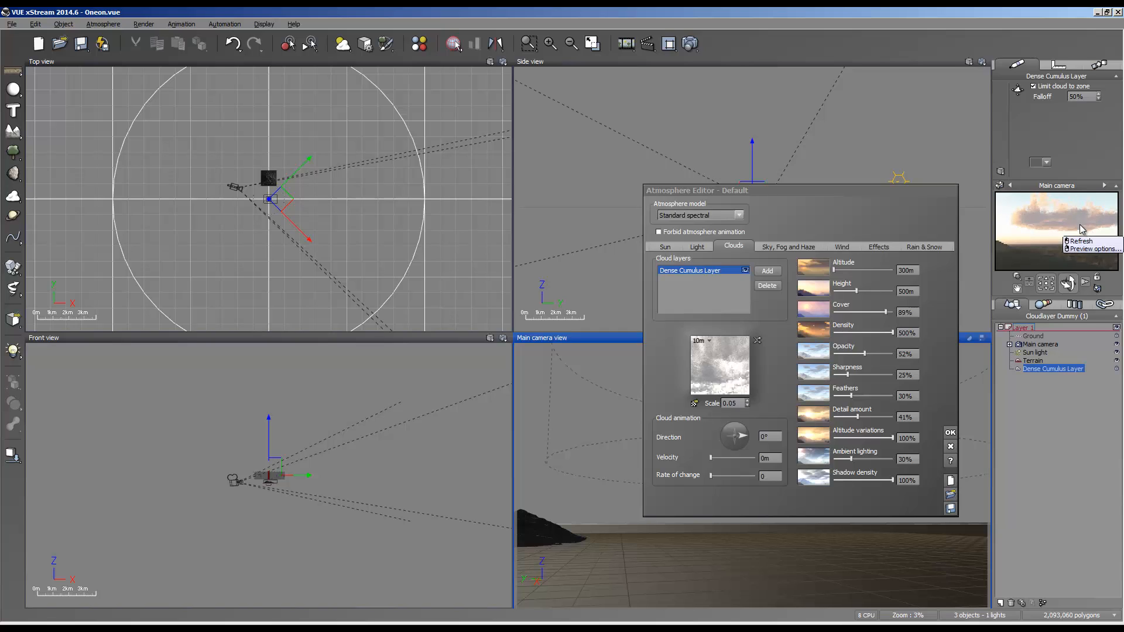
mouse_move(865, 351)
mouse_down()
mouse_move(835, 353)
mouse_move(849, 353)
mouse_up()
click(1026, 252)
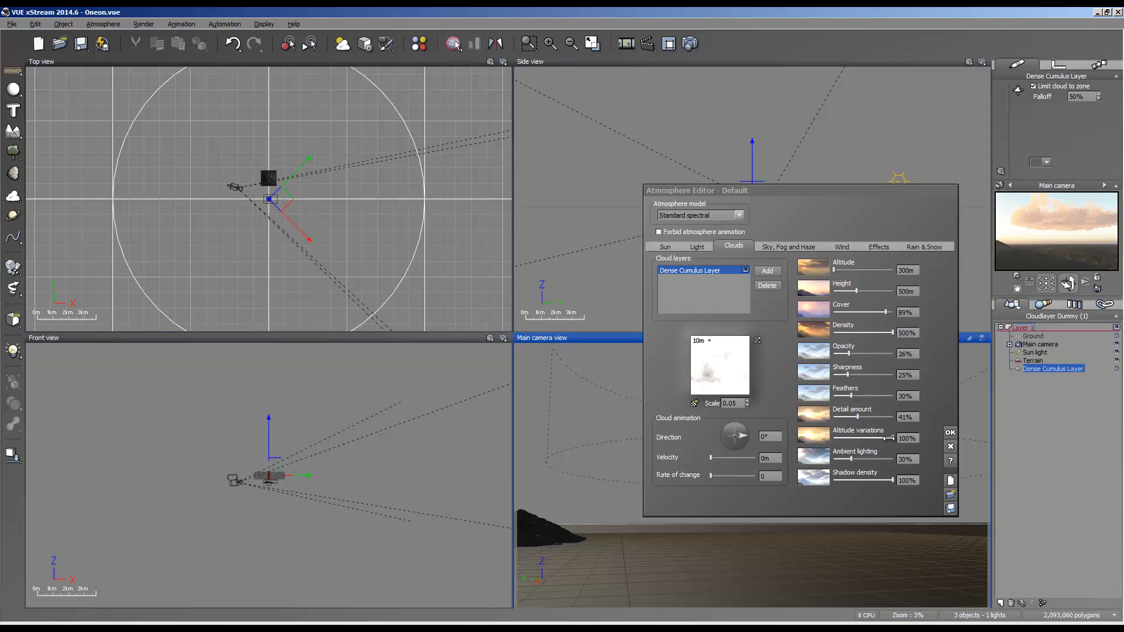
drag(849, 354, 890, 354)
click(1049, 233)
right_click(1049, 233)
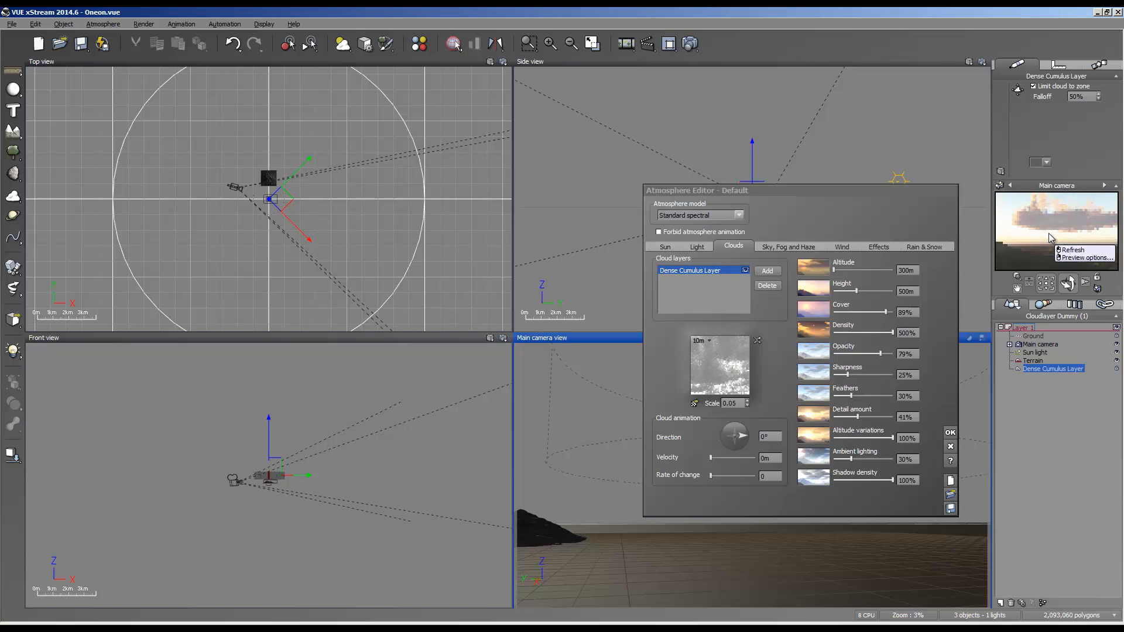
Set the cloud layer's opacity to 52% and refresh the main camera preview.
click(880, 353)
drag(880, 353, 854, 350)
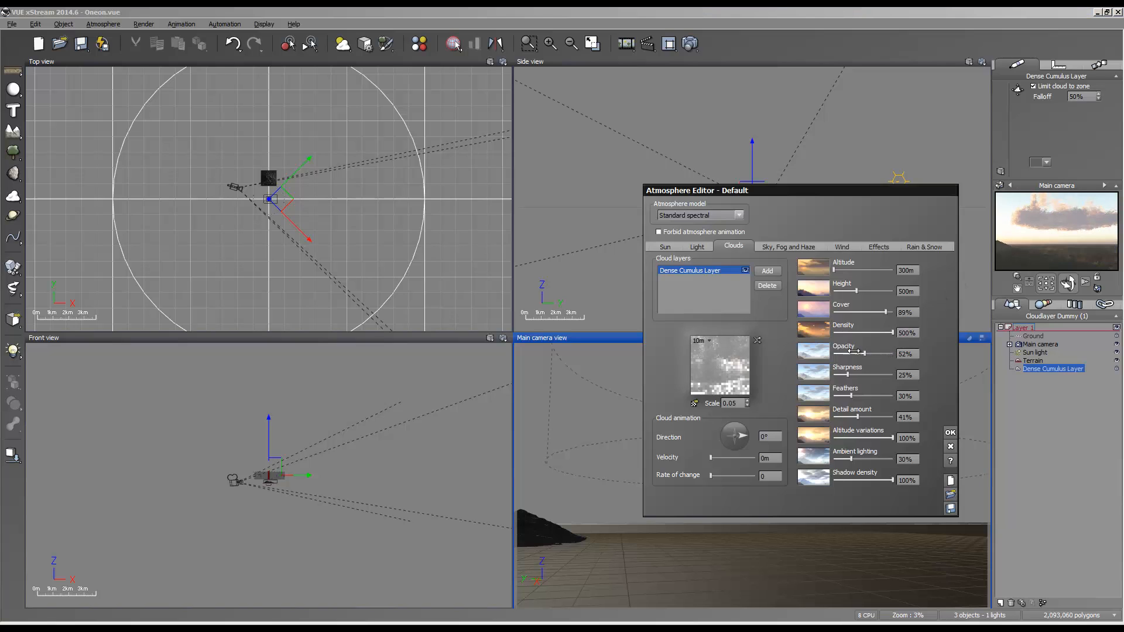
click(1051, 233)
right_click(1051, 233)
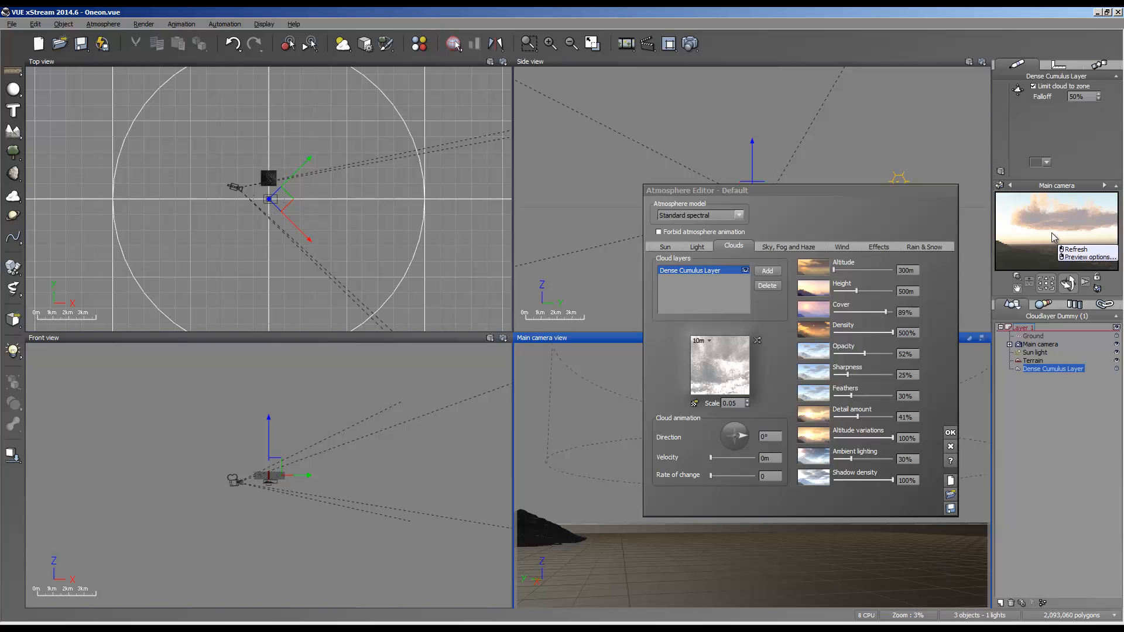
click(962, 314)
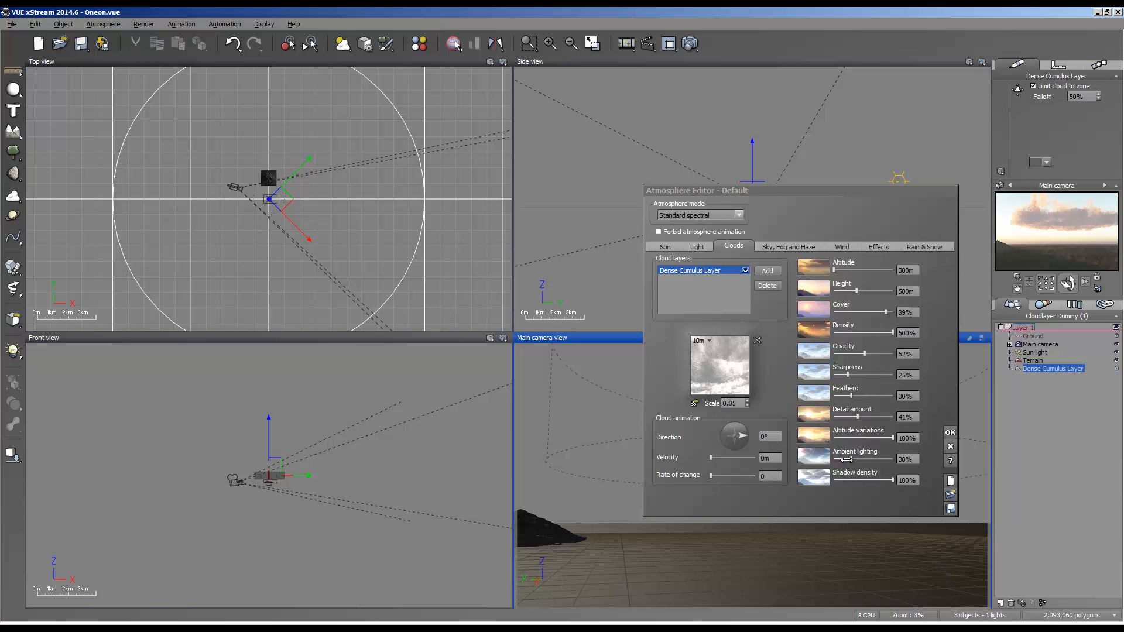
Raise the cloud layer's ambient lighting to 75% and refresh the main camera preview.
drag(845, 460, 855, 462)
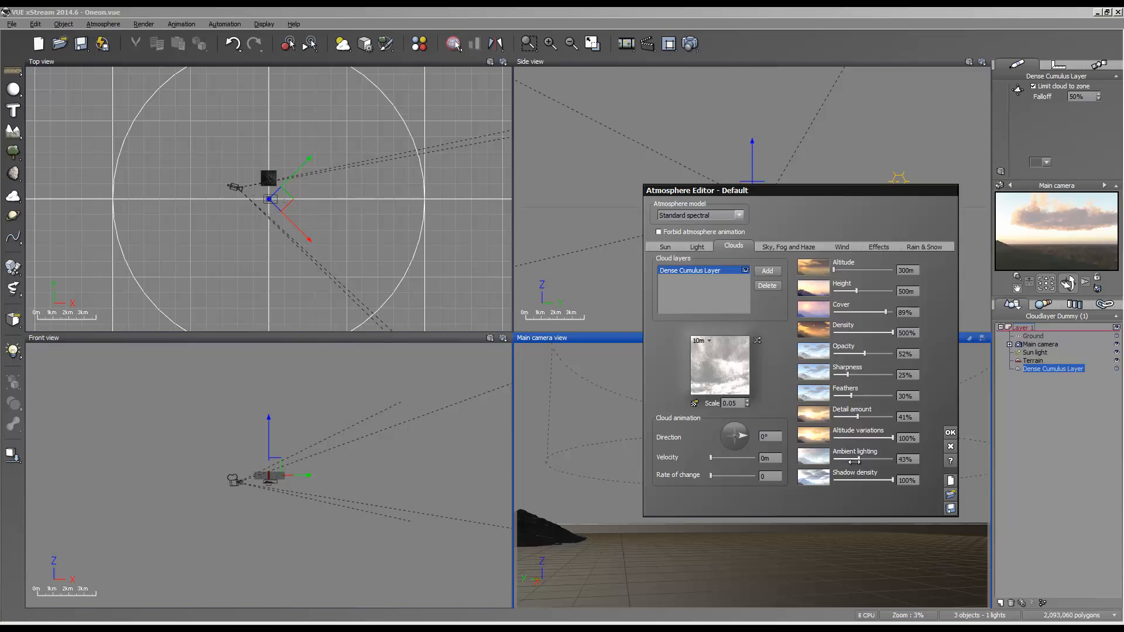
drag(855, 461, 884, 461)
click(1039, 237)
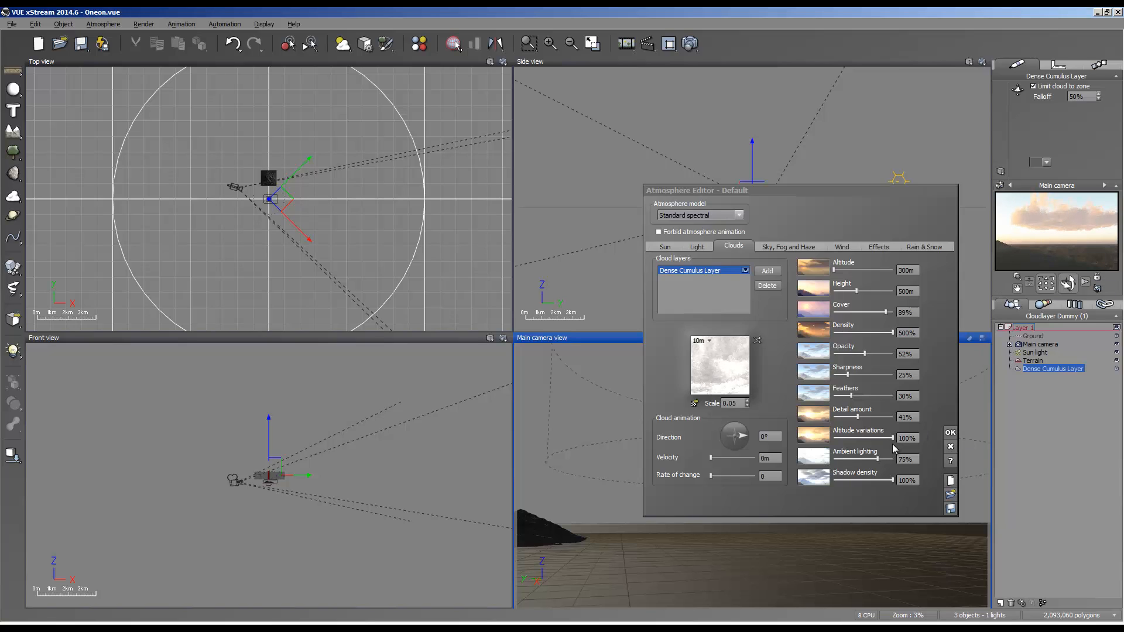
Lower the cloud layer's ambient lighting to 18% and refresh the main camera preview.
drag(877, 460, 843, 459)
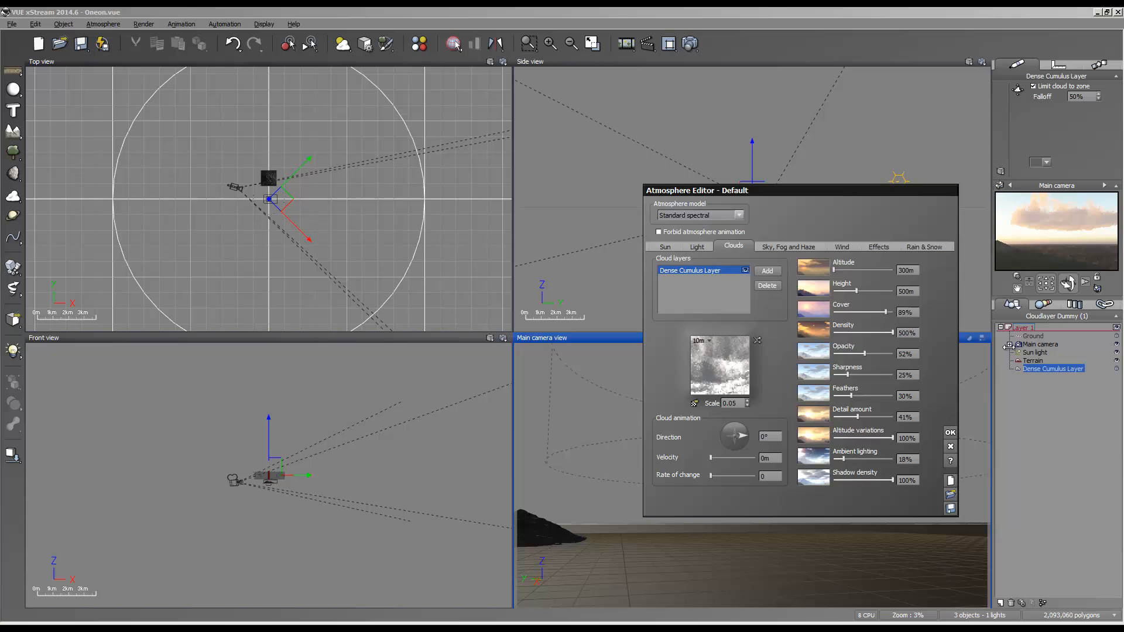
click(1080, 232)
right_click(1080, 232)
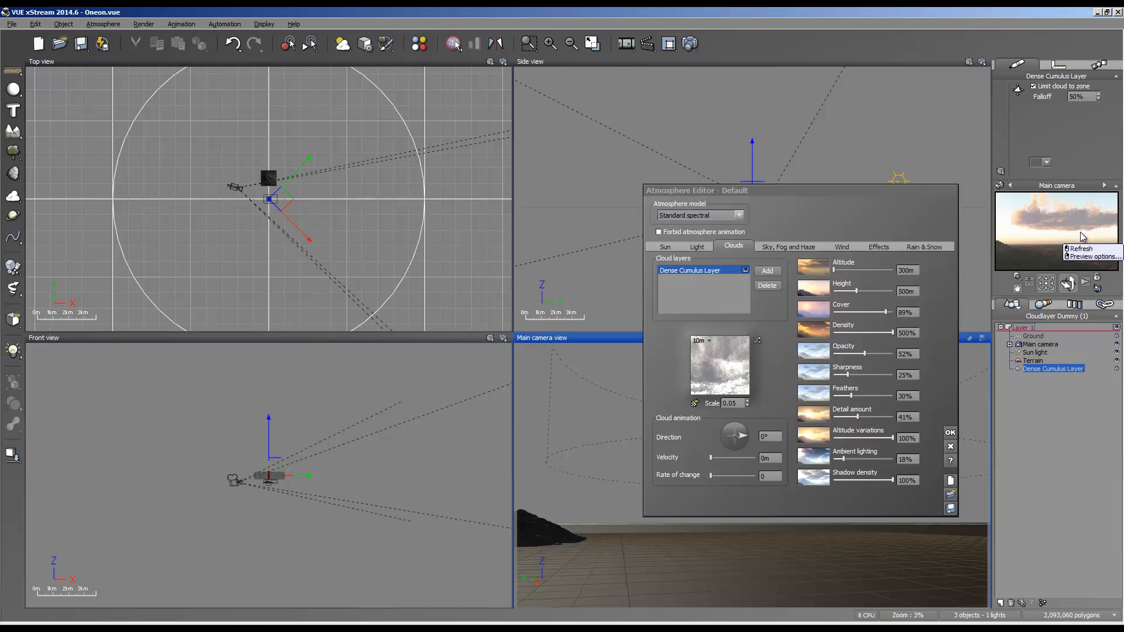
click(1082, 248)
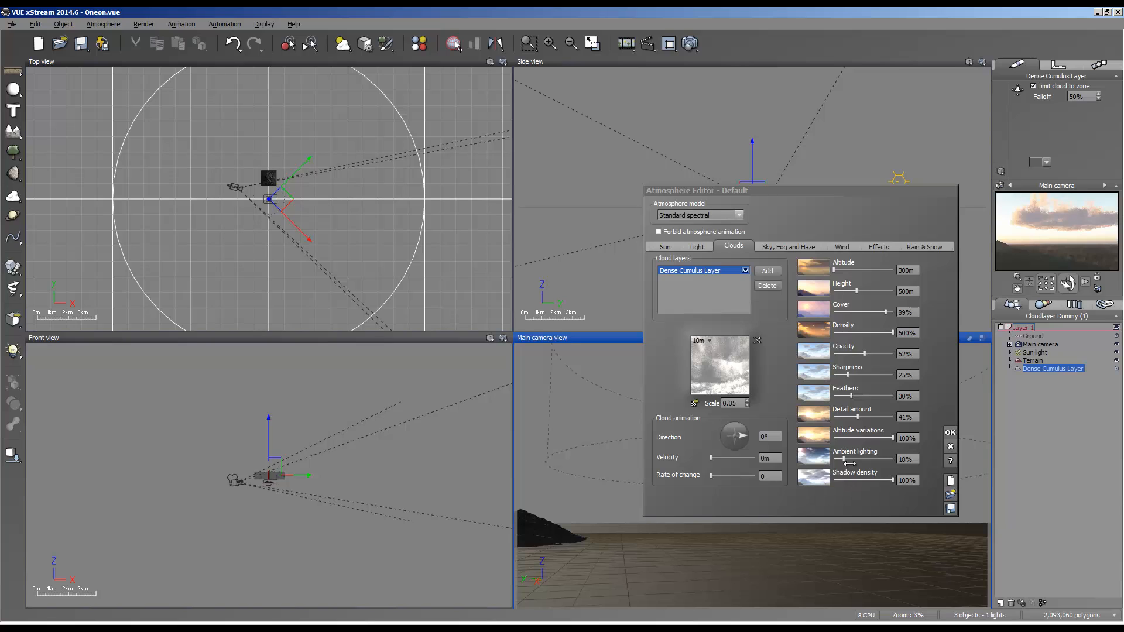
Try the cloud layer's altitude variations at 0%, 100% and 200%, refreshing the main camera preview for each value.
click(886, 439)
drag(886, 438, 834, 439)
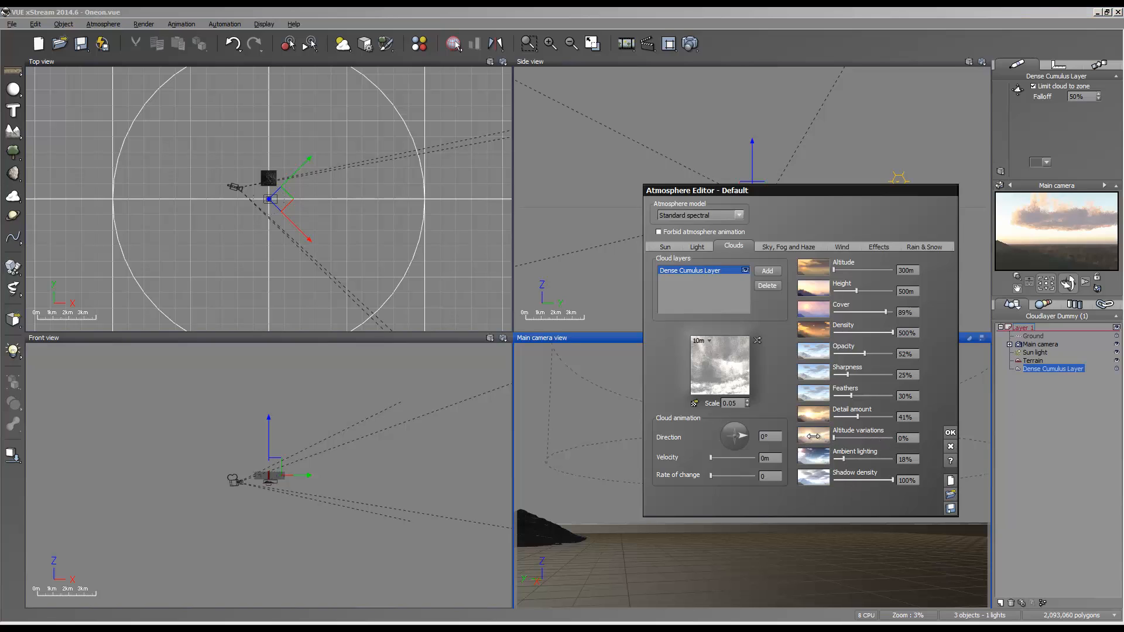
right_click(1053, 223)
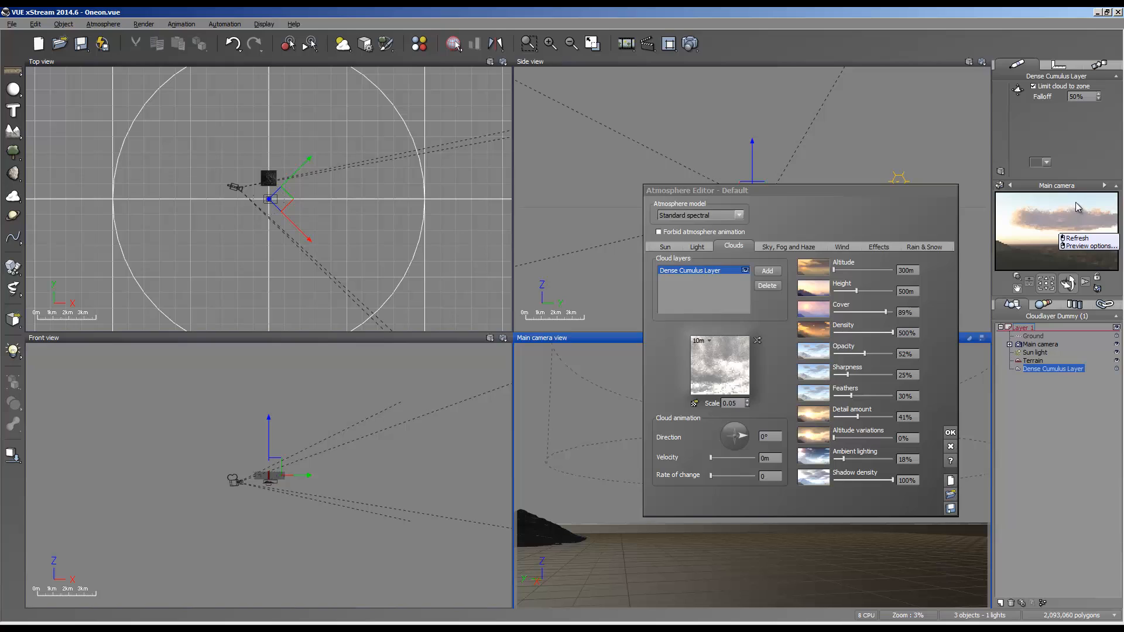
click(1077, 238)
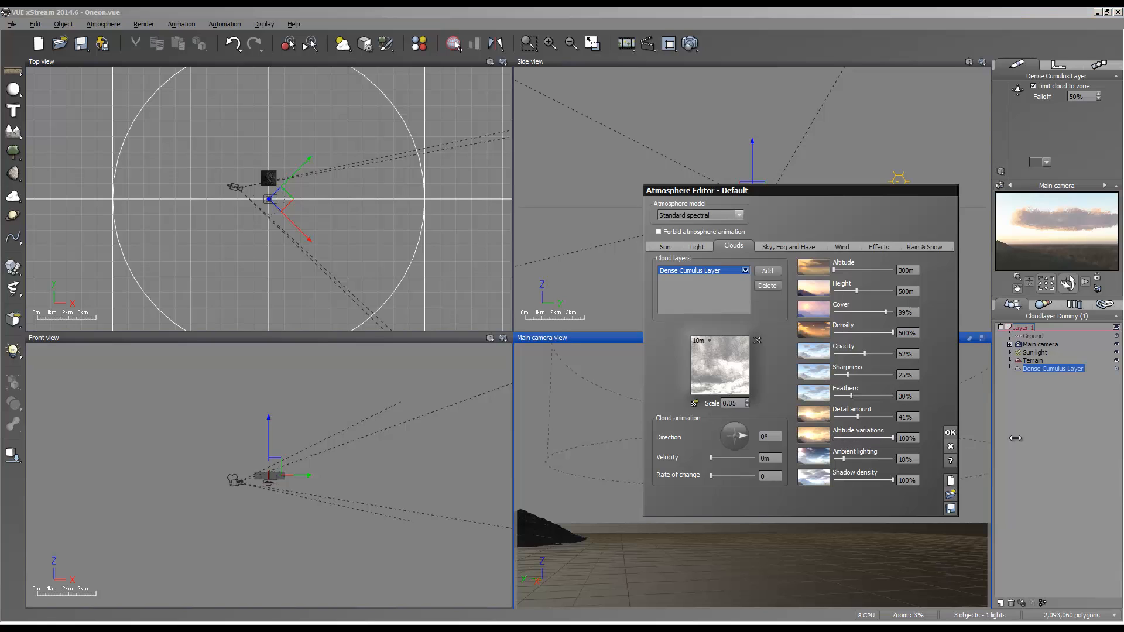
drag(835, 438, 1019, 439)
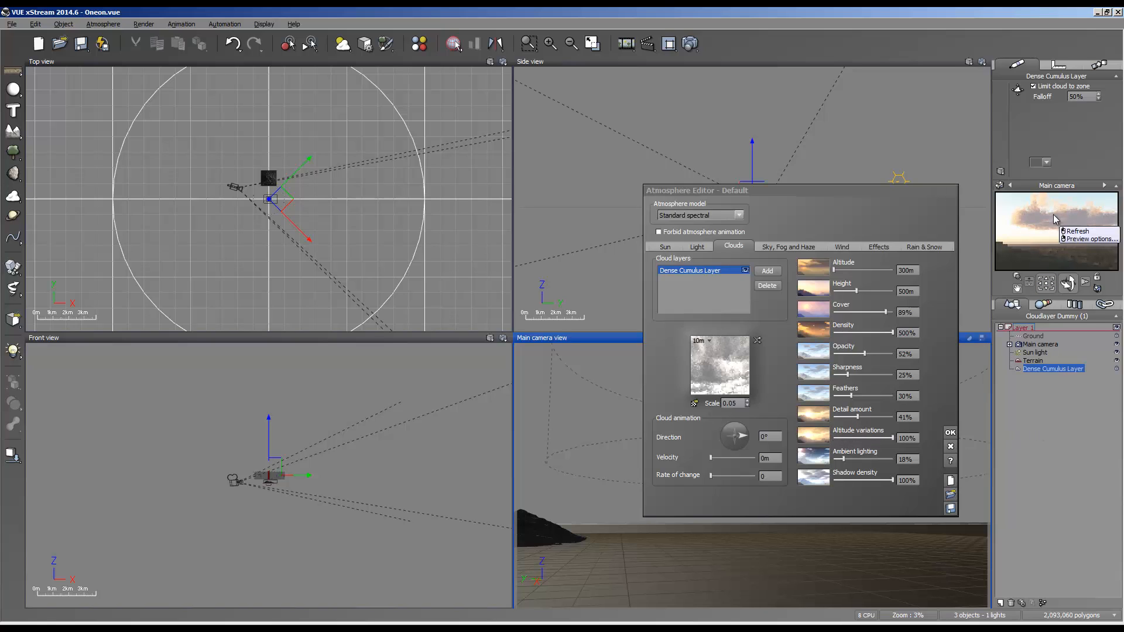
click(911, 437)
text(200)
key(Return)
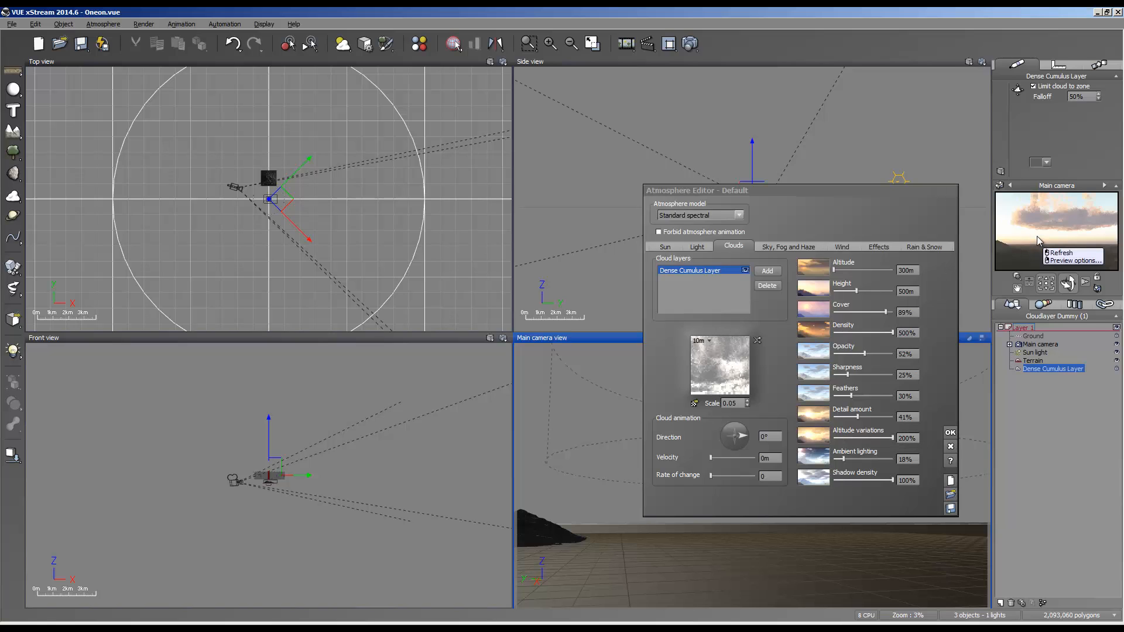
Try the cloud layer's detail amount at 200% and 34%, refreshing the main camera preview for each value.
click(907, 417)
text(200)
key(Return)
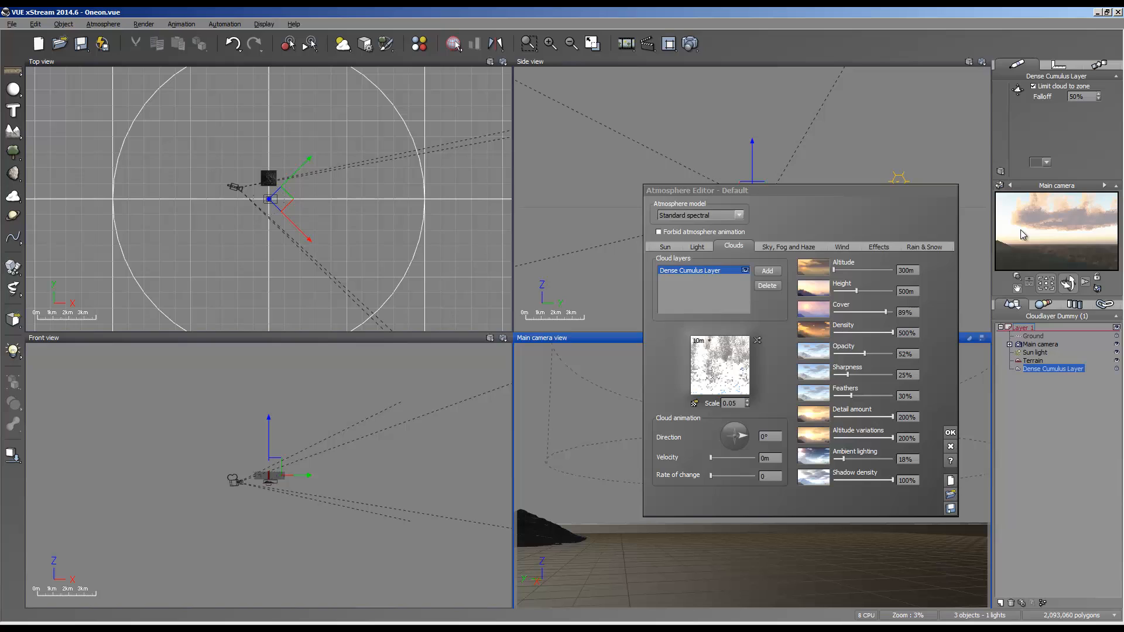
right_click(1057, 214)
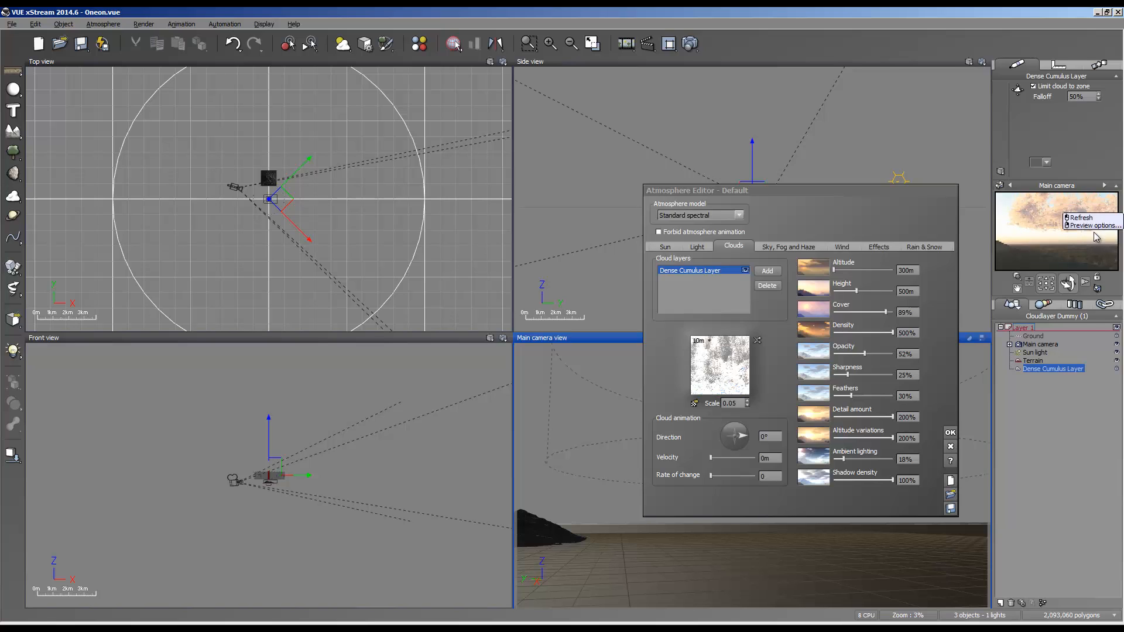
right_click(1066, 234)
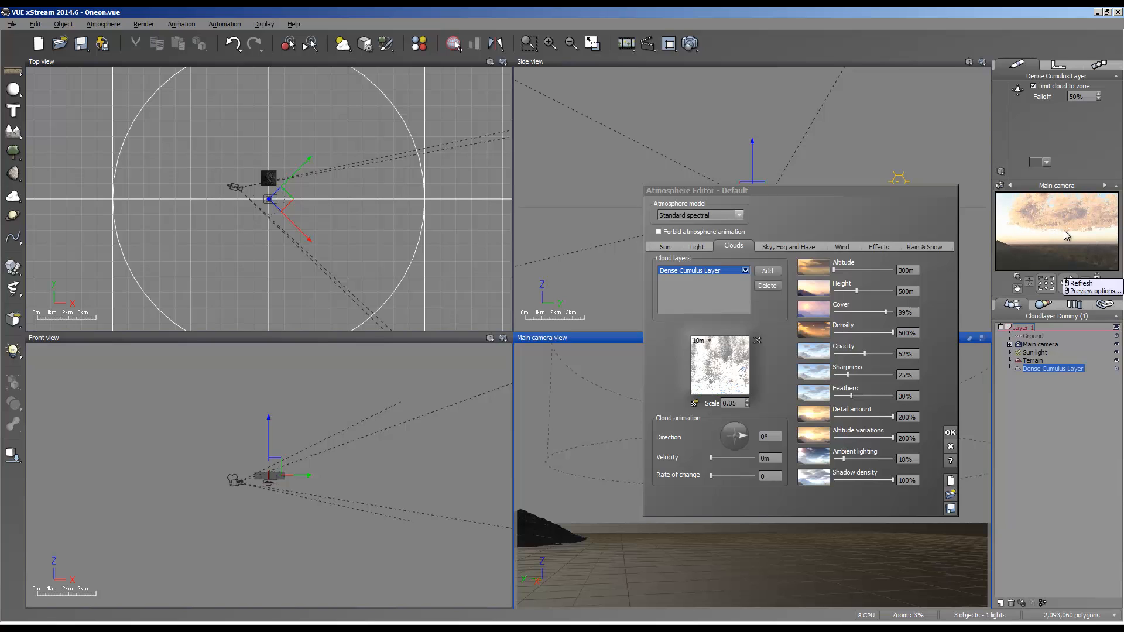
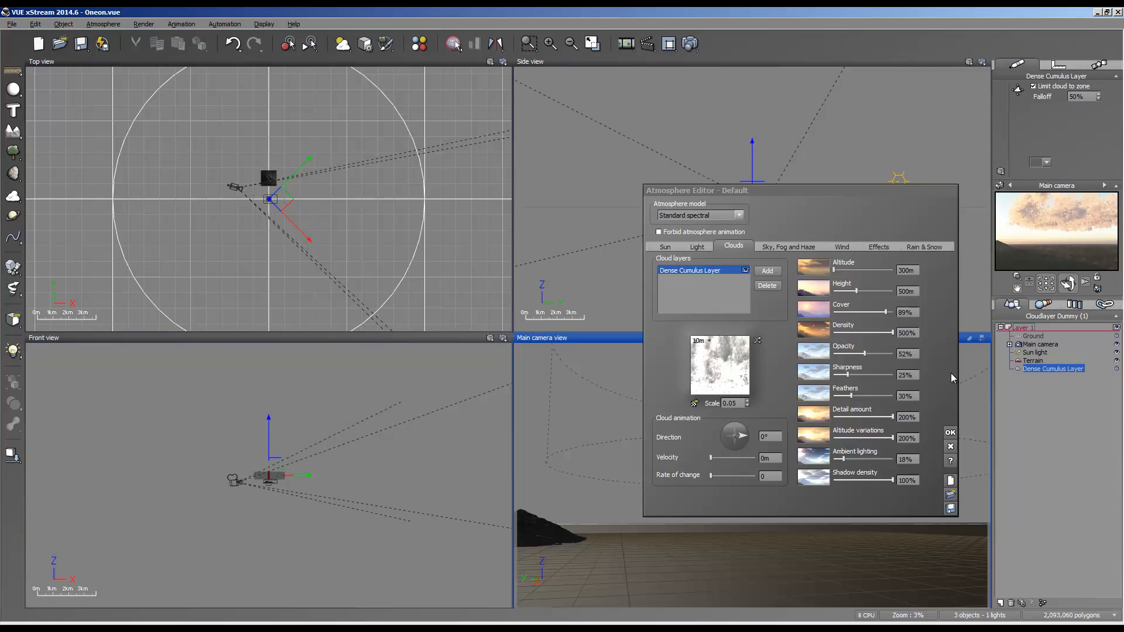
drag(892, 416, 799, 417)
click(1107, 223)
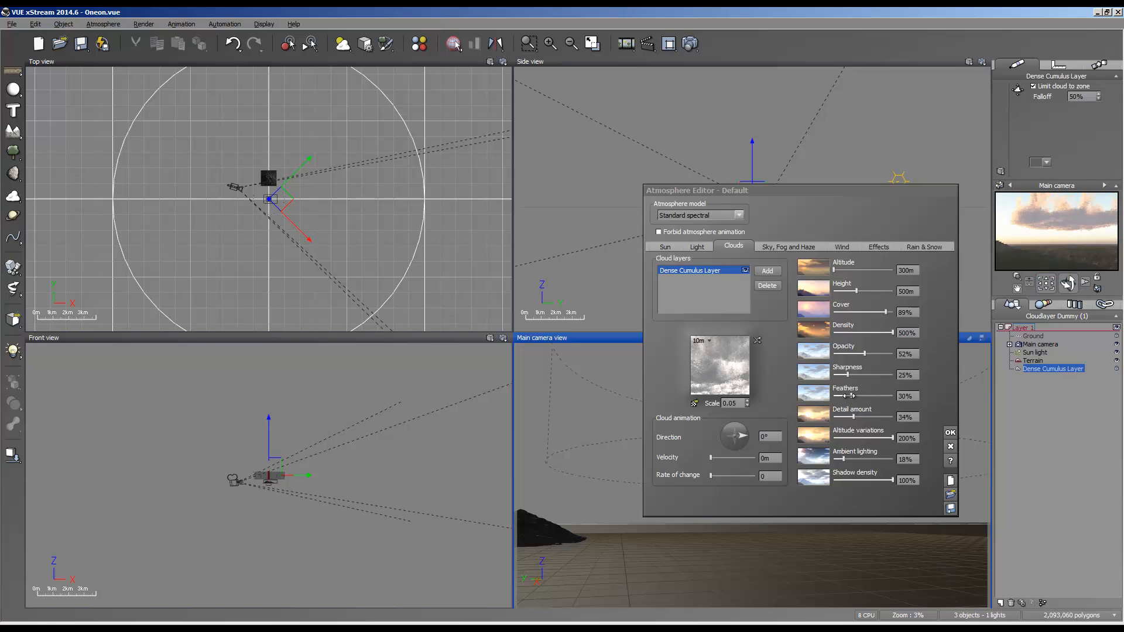
Set the cloud layer's feathers to 42%, preview the detail amount at 85%, and settle it at 53%.
drag(848, 395, 884, 417)
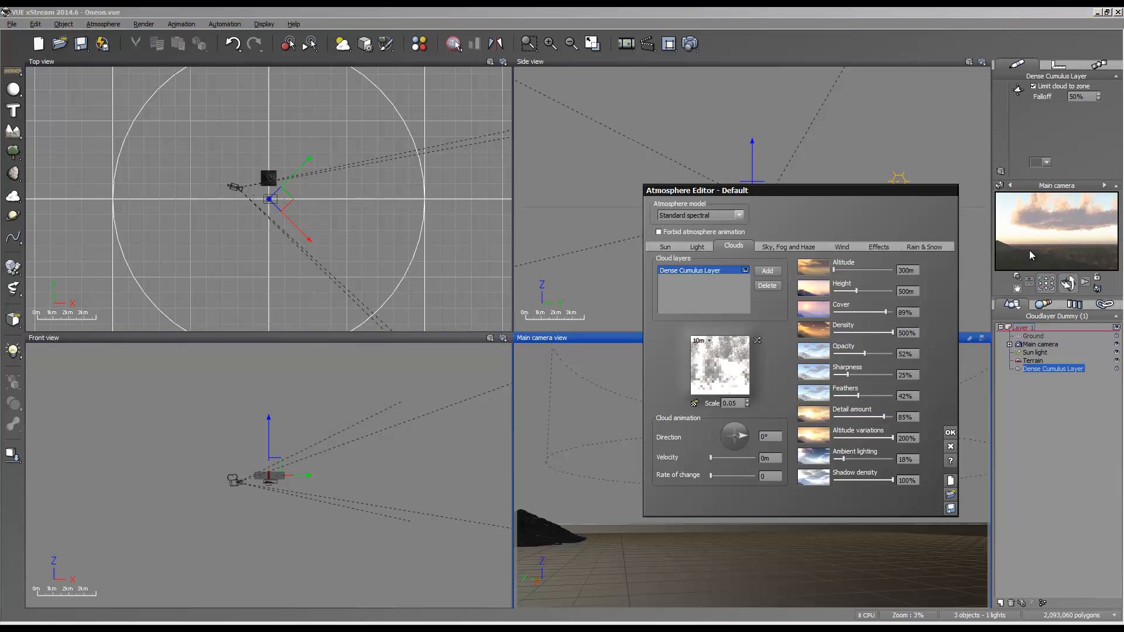
click(1030, 254)
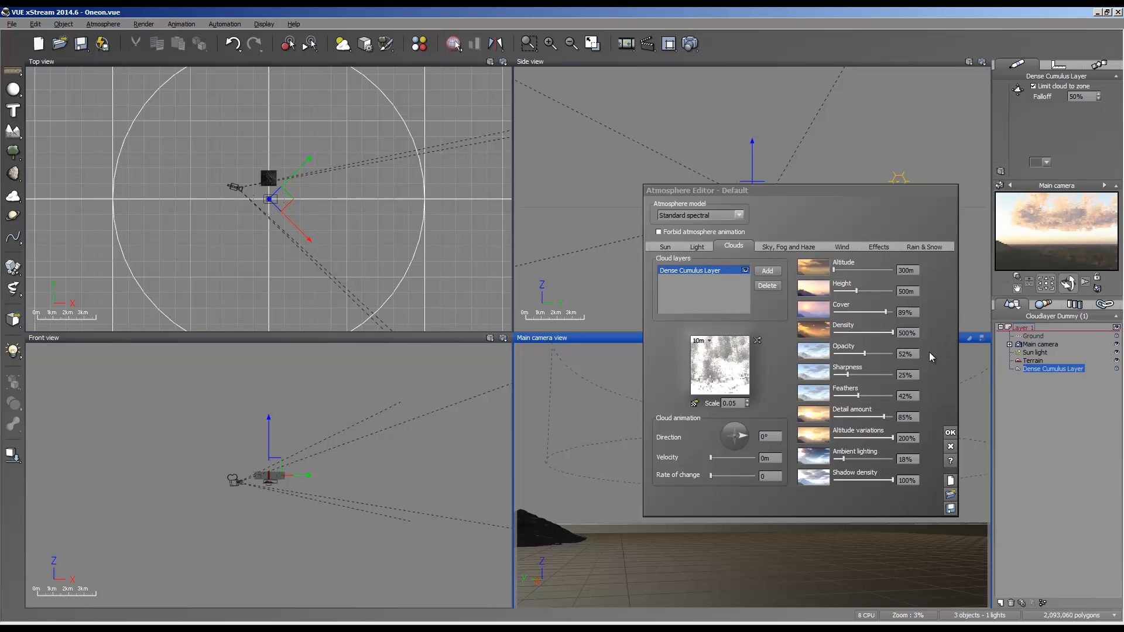
click(881, 417)
drag(874, 419, 849, 420)
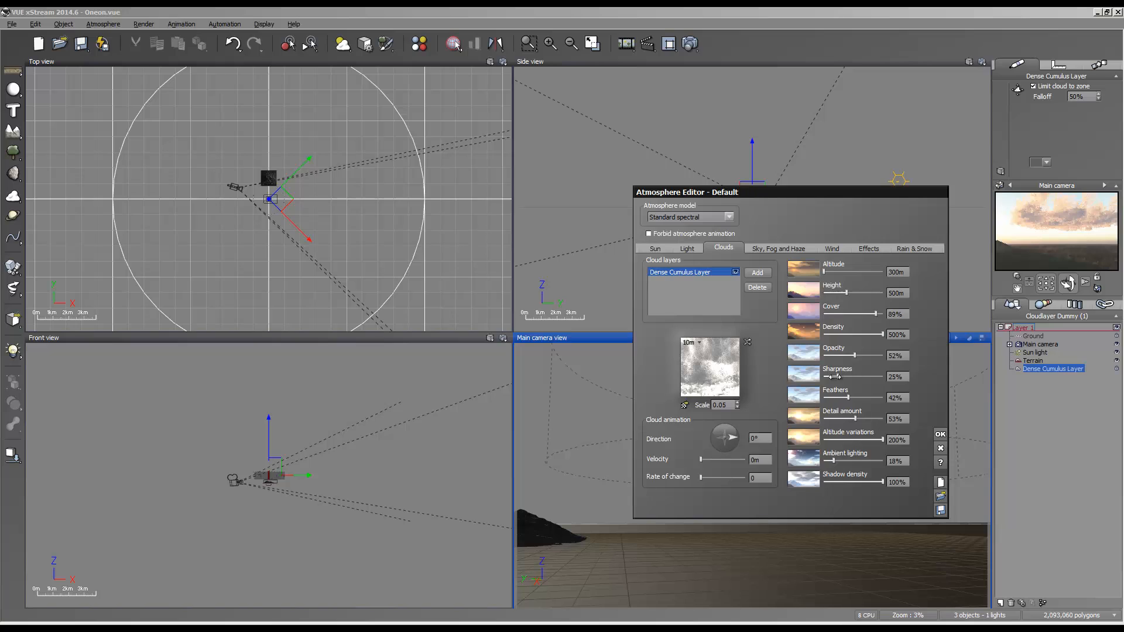
Raise the cloud layer's sharpness to 100% and refresh the main camera preview.
drag(834, 377, 883, 377)
click(1038, 223)
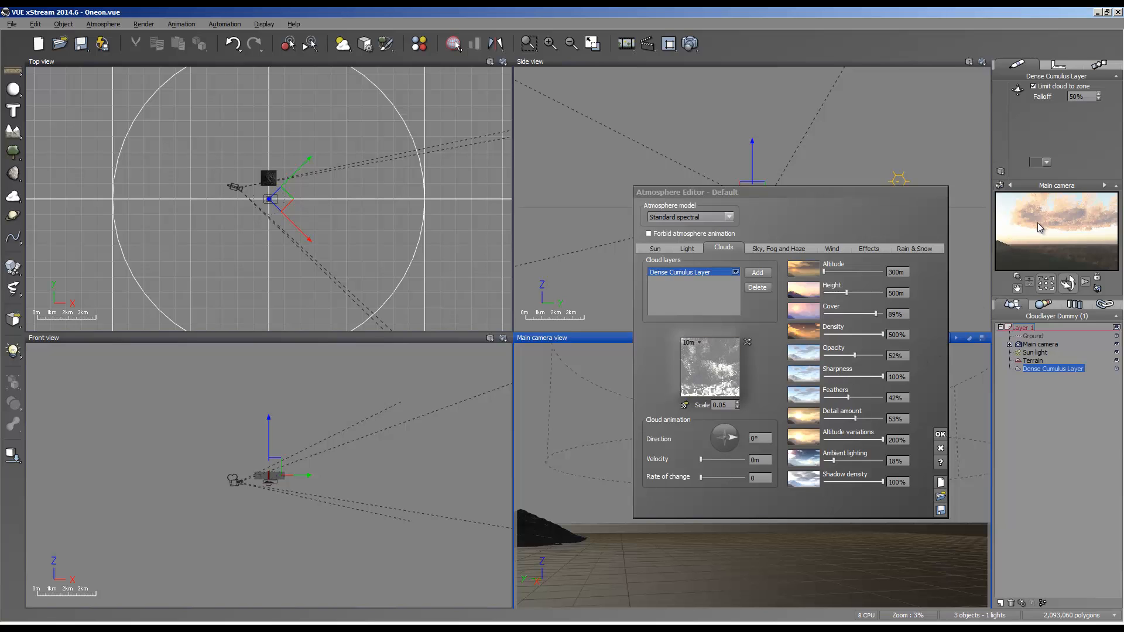
right_click(1037, 222)
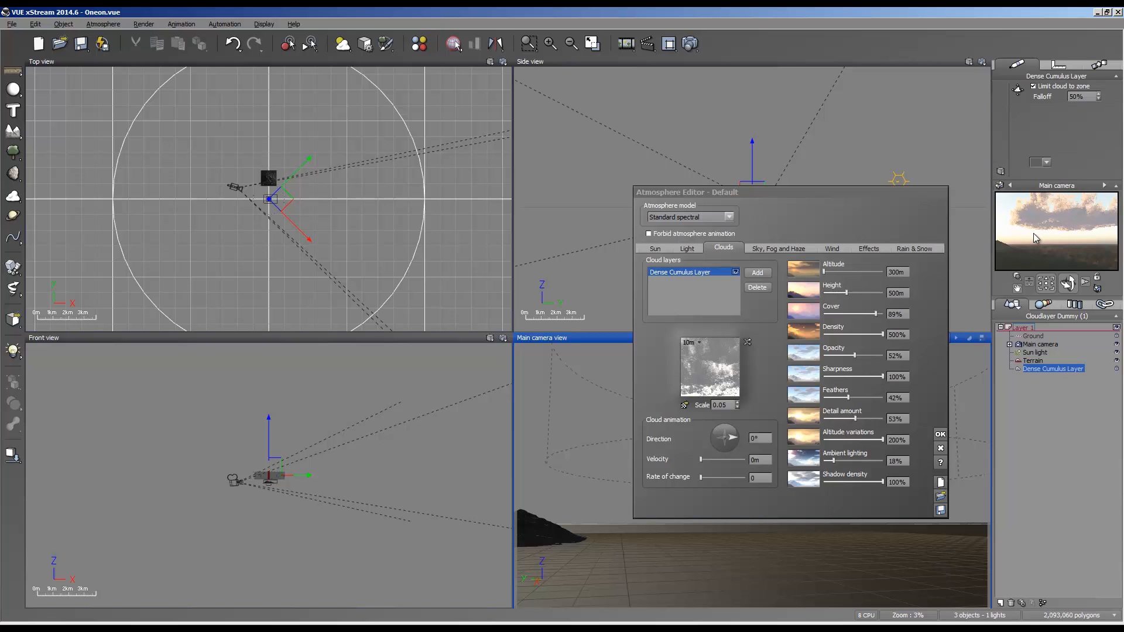
right_click(1034, 233)
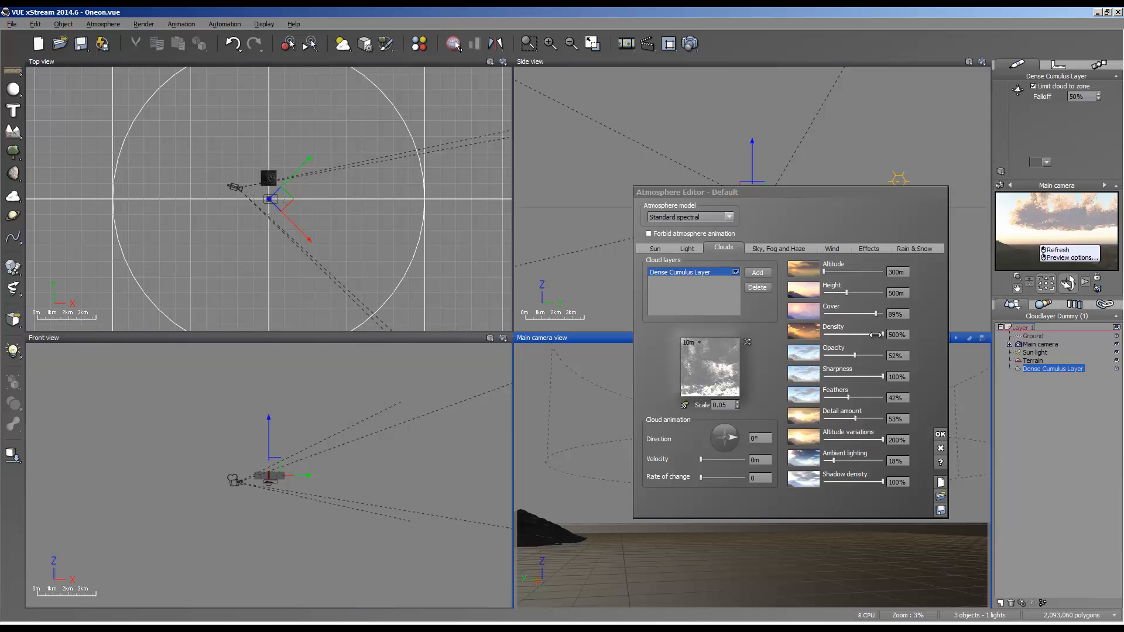
Lower the cloud layer's opacity to 25% and altitude variations to 100%, refreshing the main camera preview after each change.
drag(855, 356, 833, 362)
click(1046, 226)
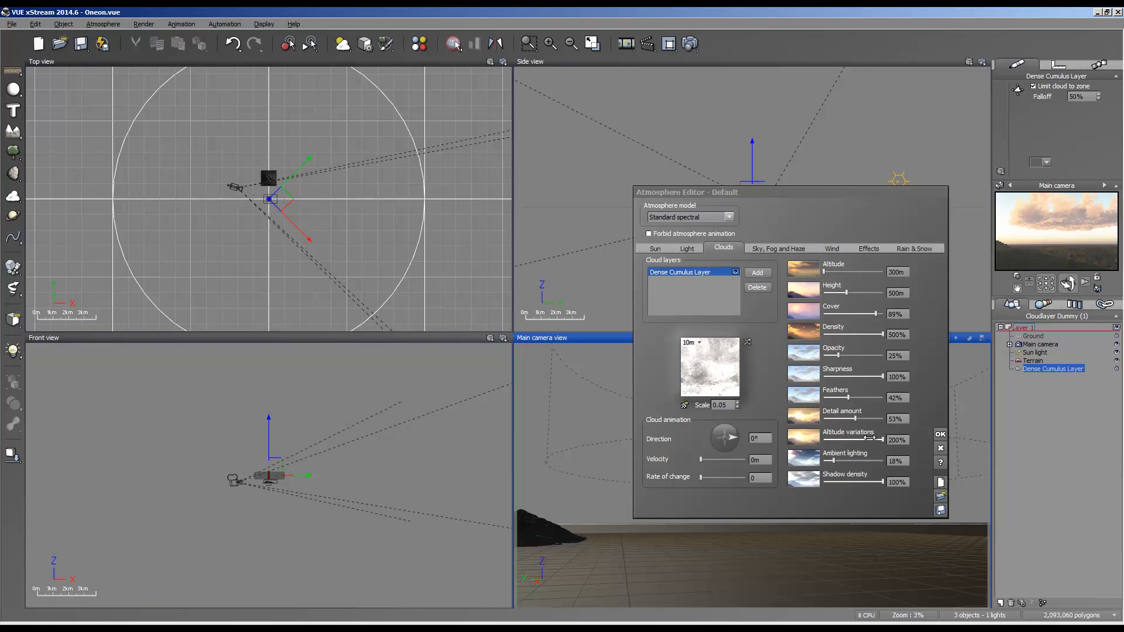
drag(882, 439, 864, 441)
click(1073, 247)
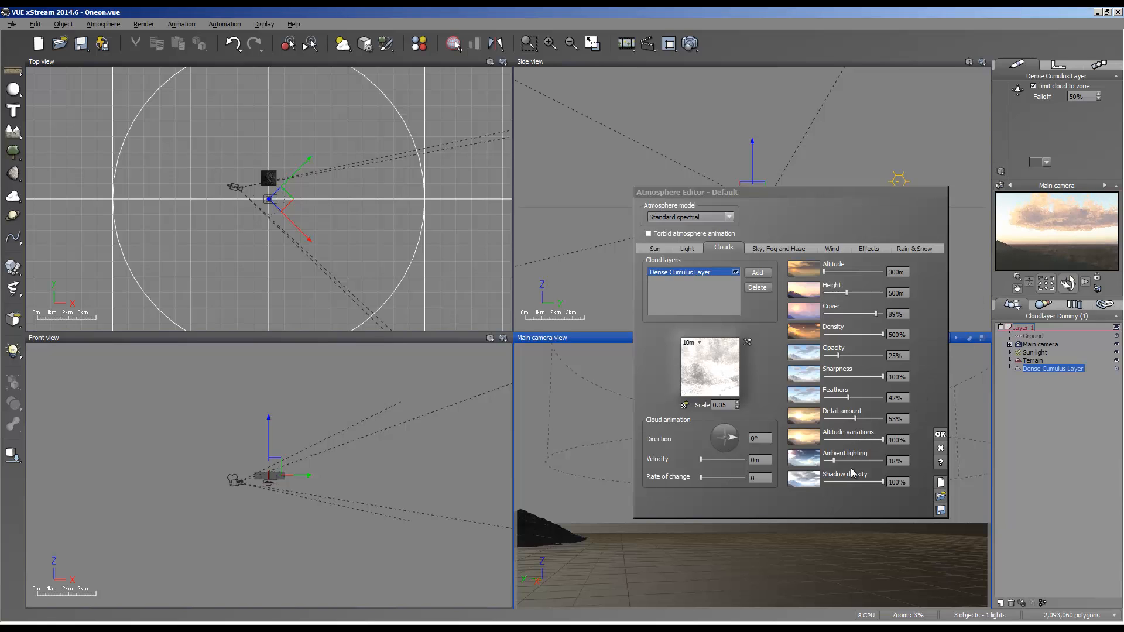
Reduce the cloud layer's shadow density to 60% and refresh the main camera preview.
drag(875, 481, 859, 482)
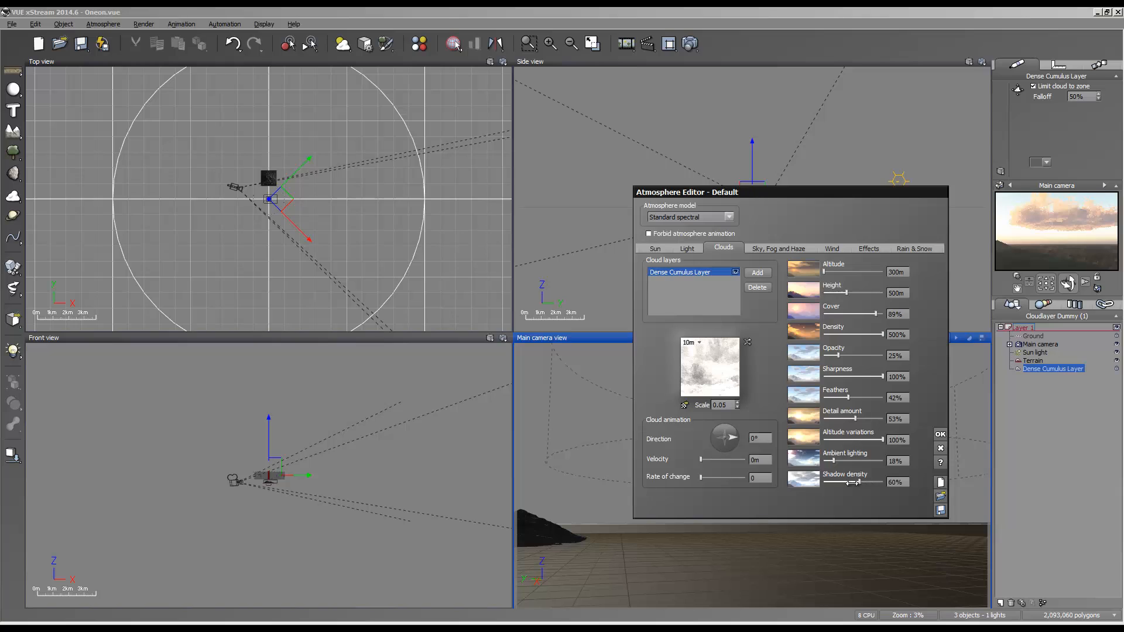
right_click(1054, 196)
click(1078, 211)
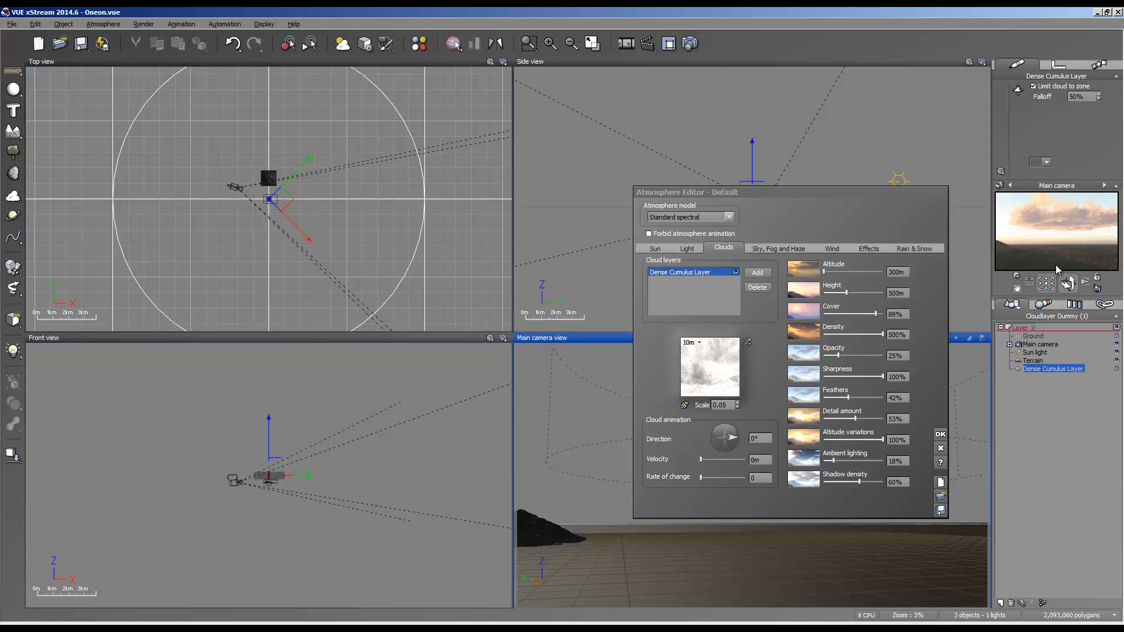
right_click(1062, 234)
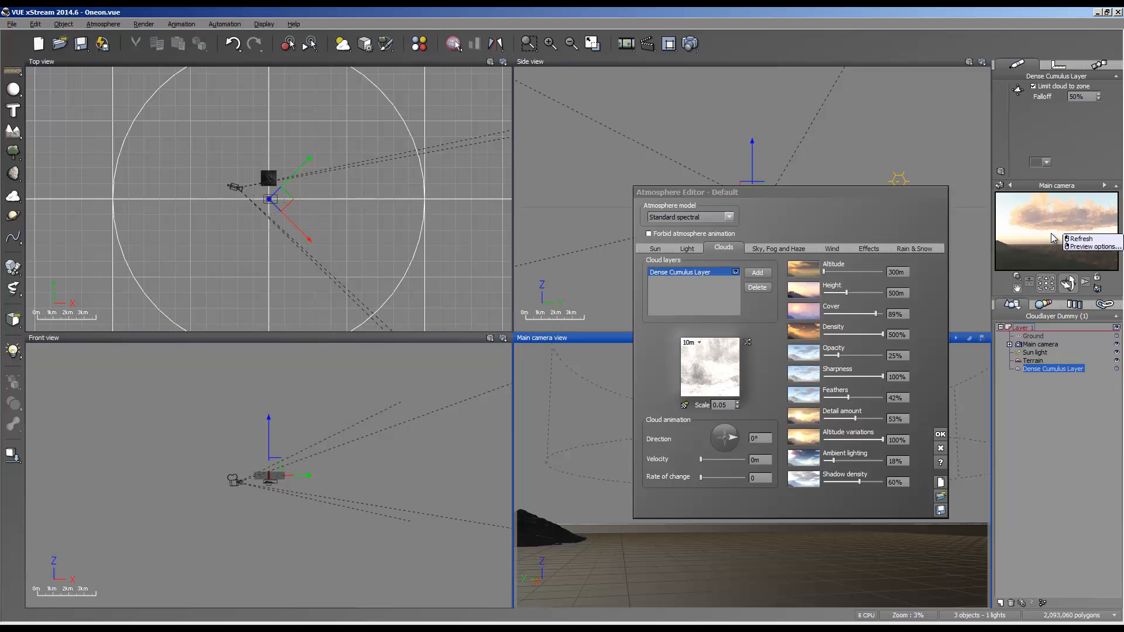
click(1052, 237)
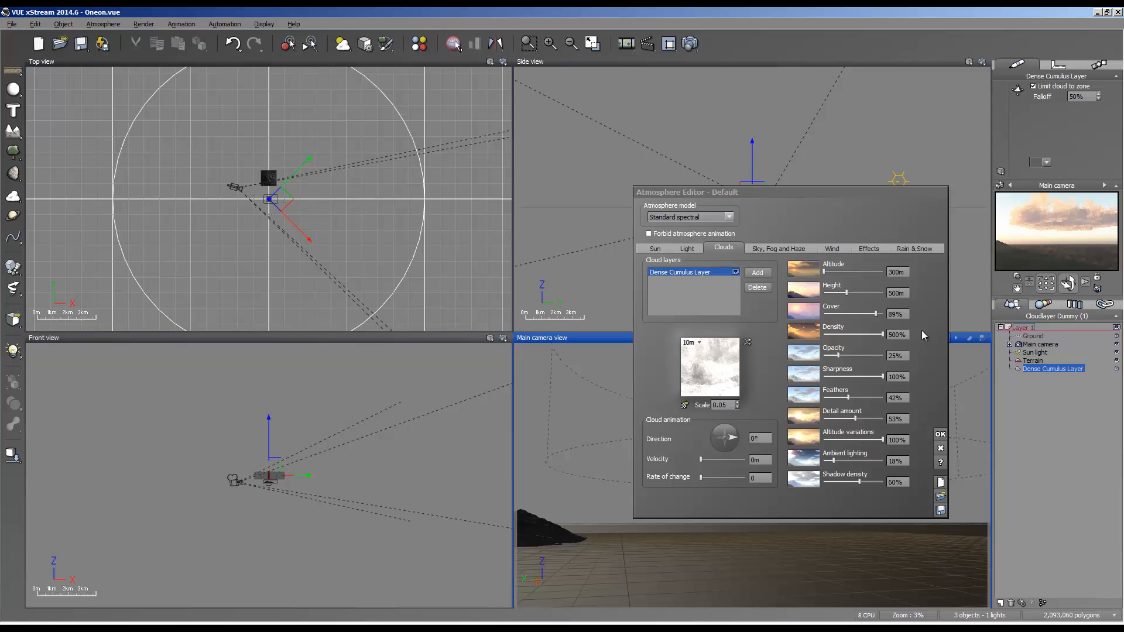
Refresh the main camera preview for the current cloud density and open the atmosphere's light settings.
click(898, 335)
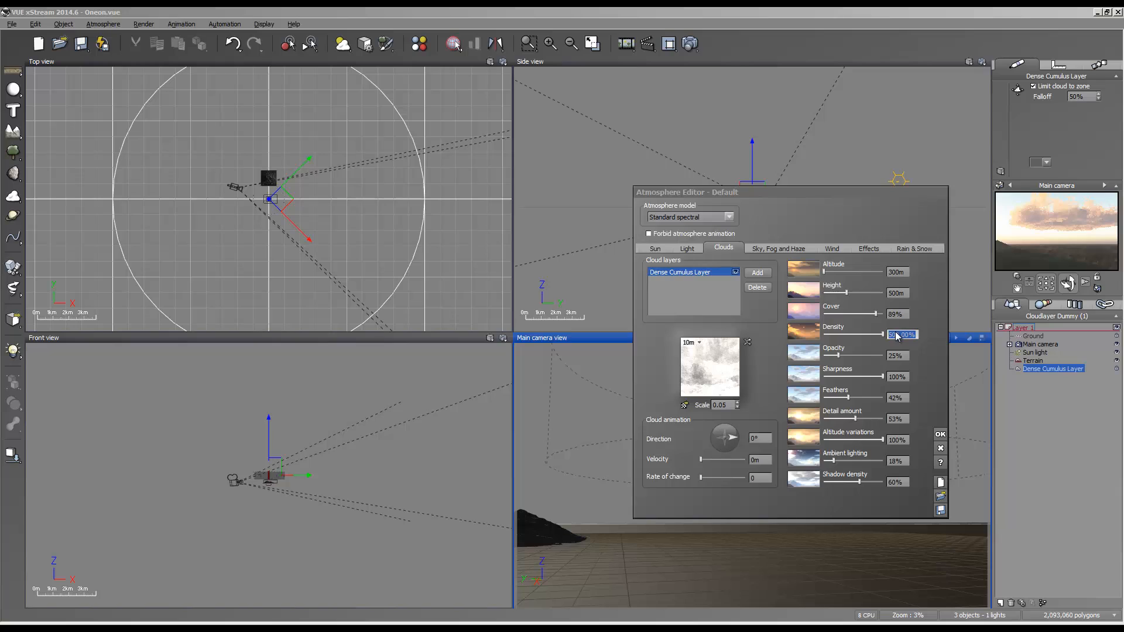
right_click(1063, 245)
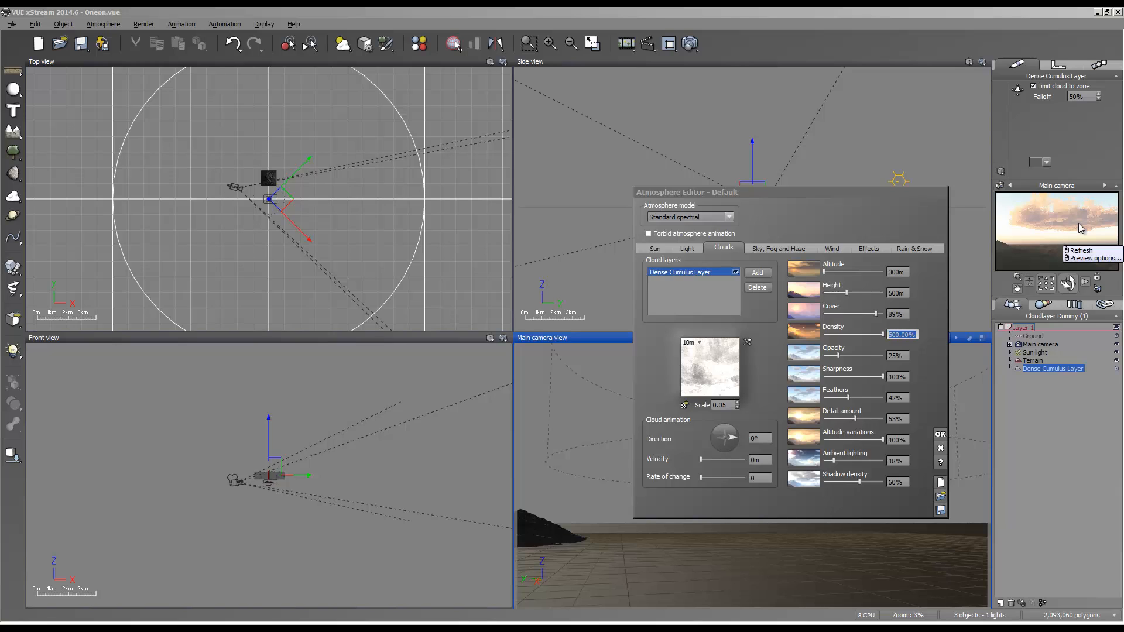
right_click(1002, 248)
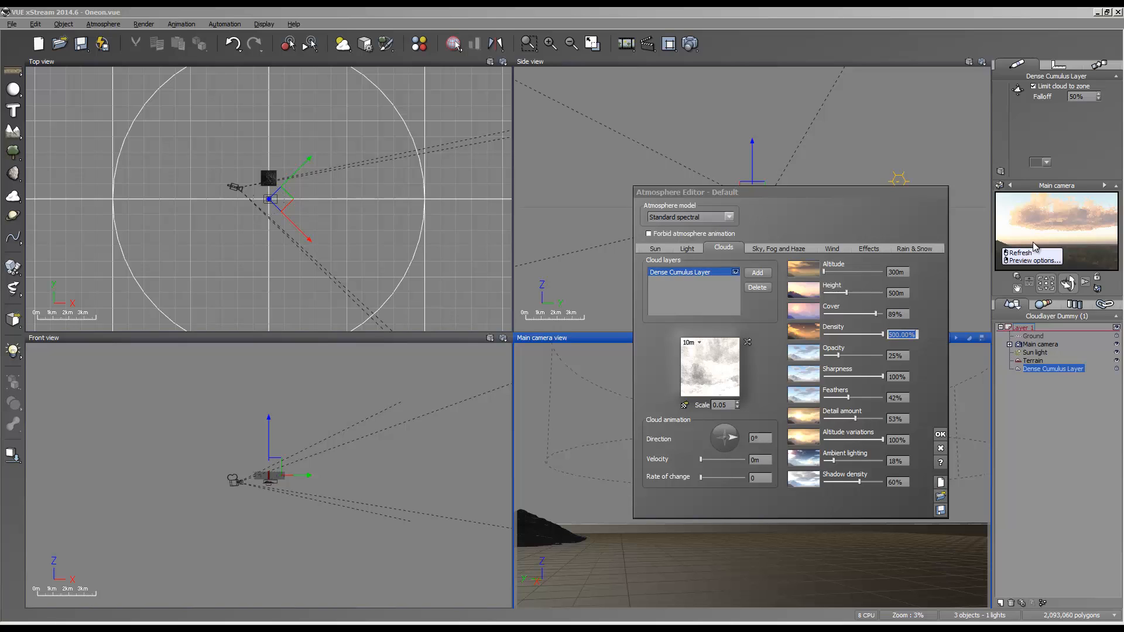
click(1032, 241)
click(687, 248)
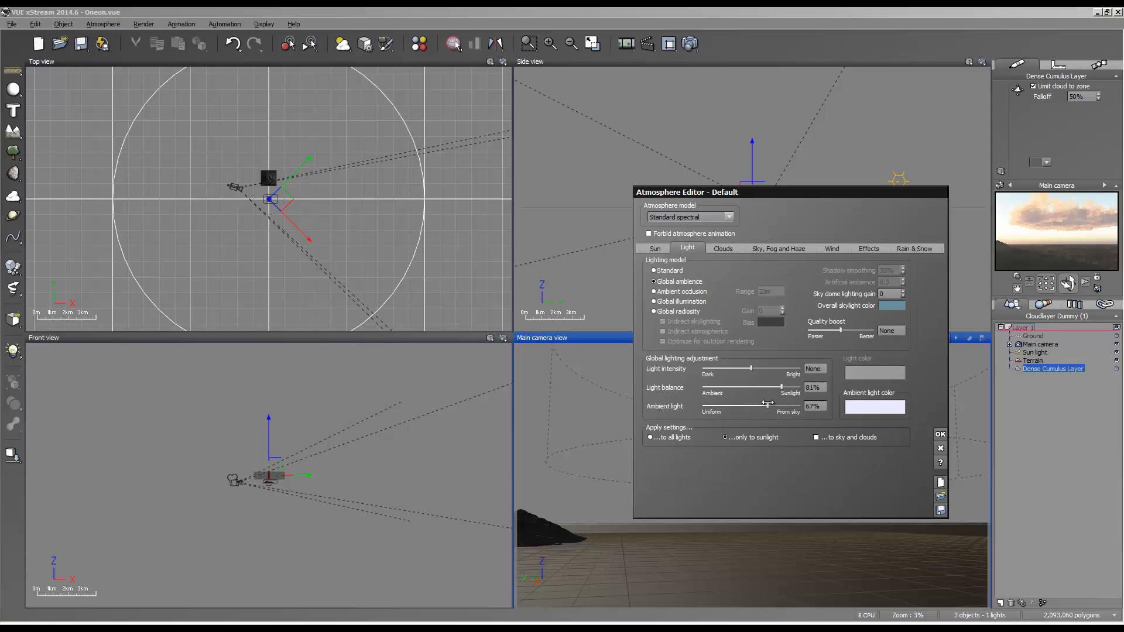
Try the global ambient light at 0%, fully uniform, and refresh the main camera preview.
drag(767, 403, 702, 405)
right_click(1087, 227)
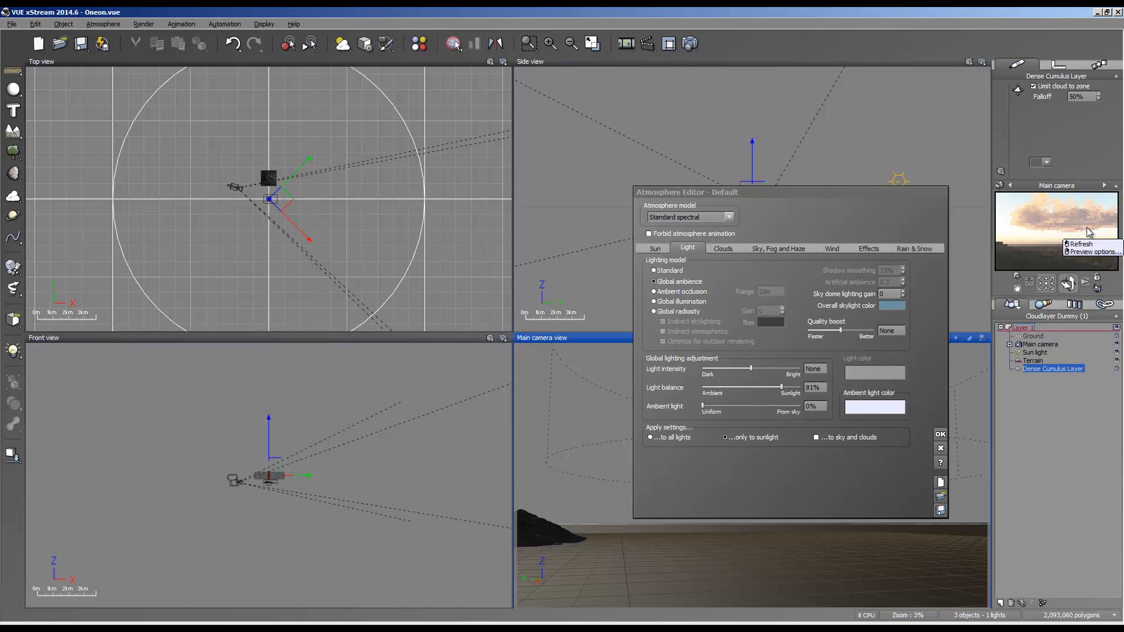
click(1080, 244)
Try the global light balance at 4% and 100%, refreshing the main camera preview for each value.
click(764, 387)
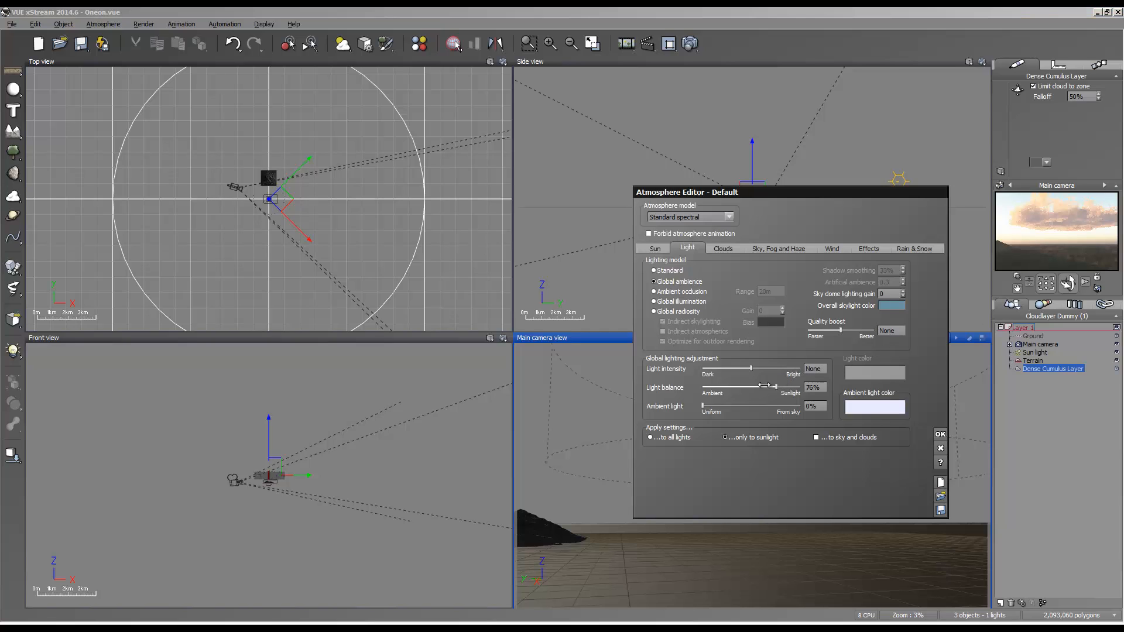
drag(764, 385, 705, 386)
right_click(1071, 231)
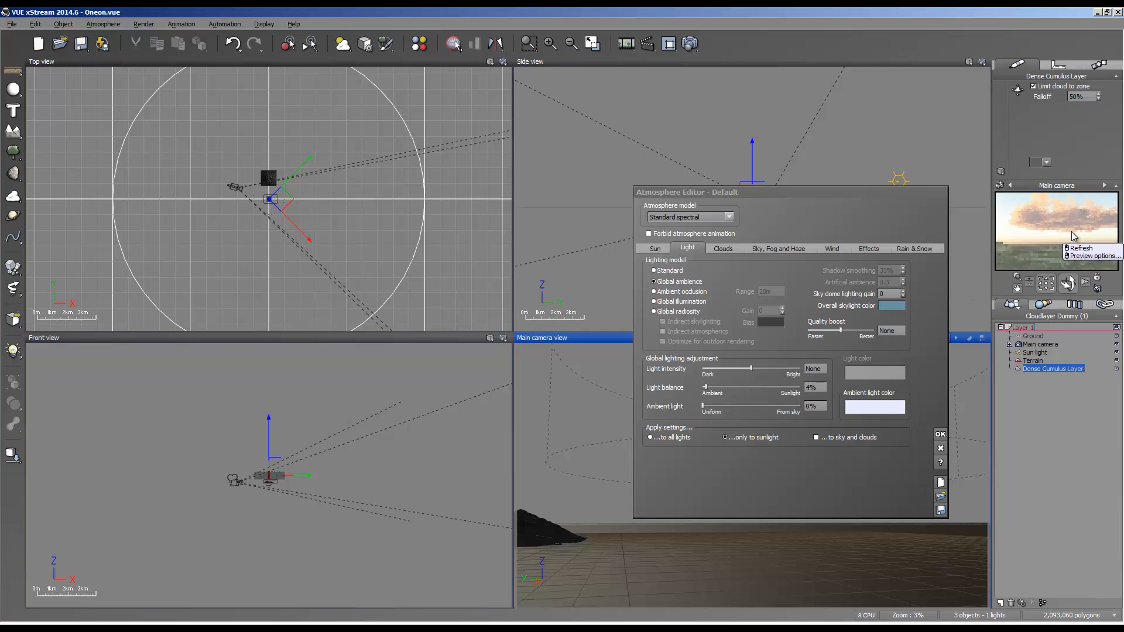
click(1080, 248)
drag(705, 386, 894, 347)
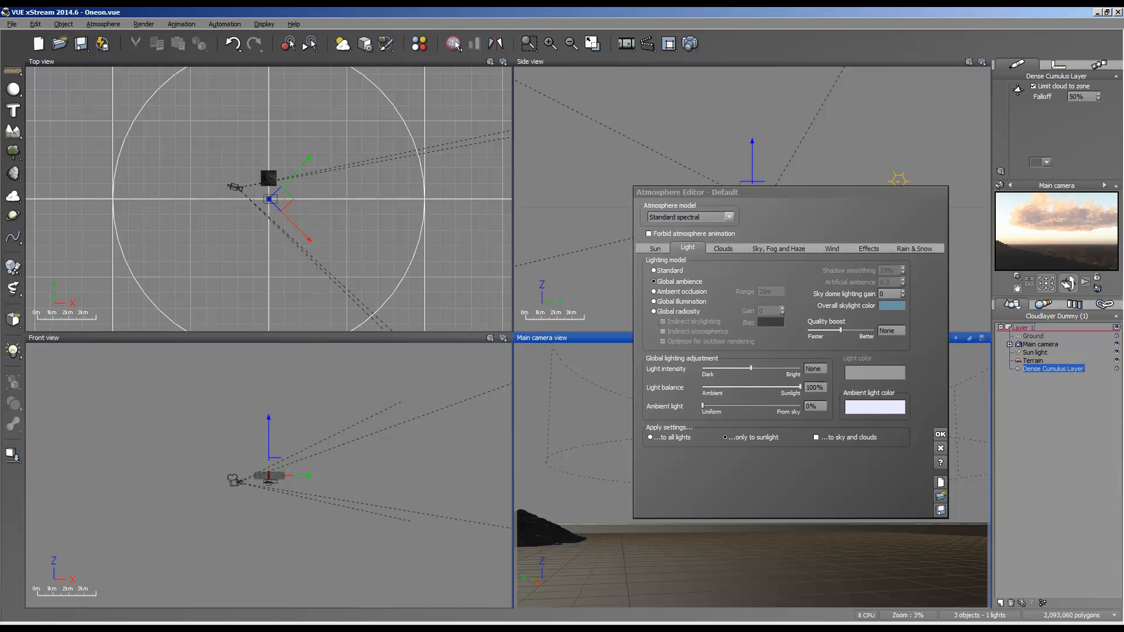
right_click(1066, 277)
Set the light balance to 78%, shift the ambient light towards From sky, and close the Atmosphere Editor.
drag(800, 387, 780, 387)
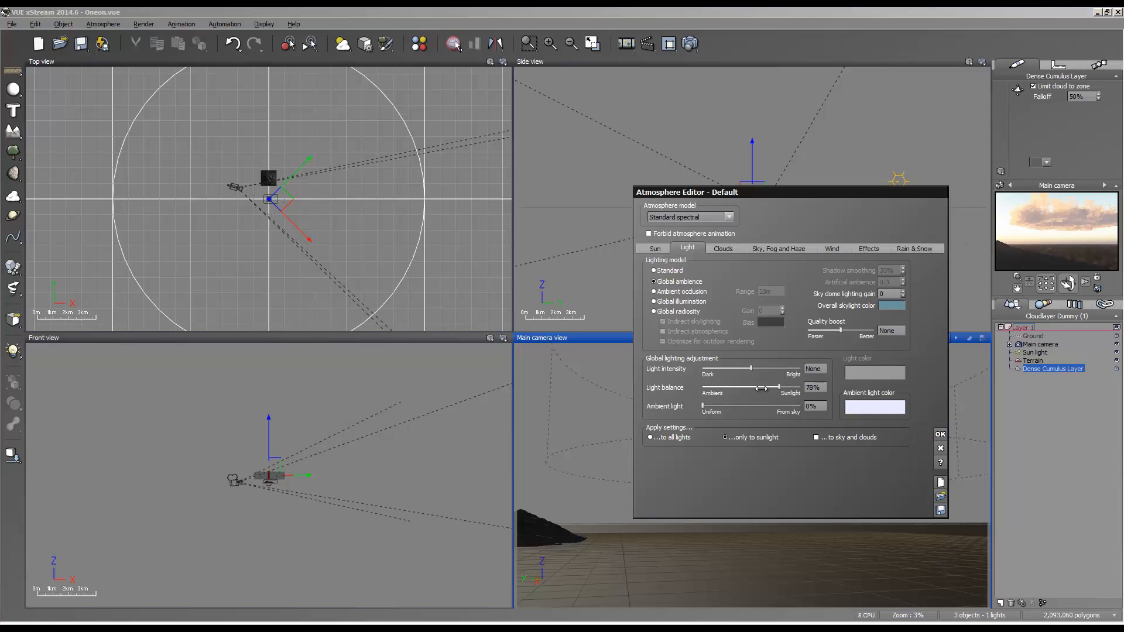
drag(701, 410, 866, 391)
click(1020, 419)
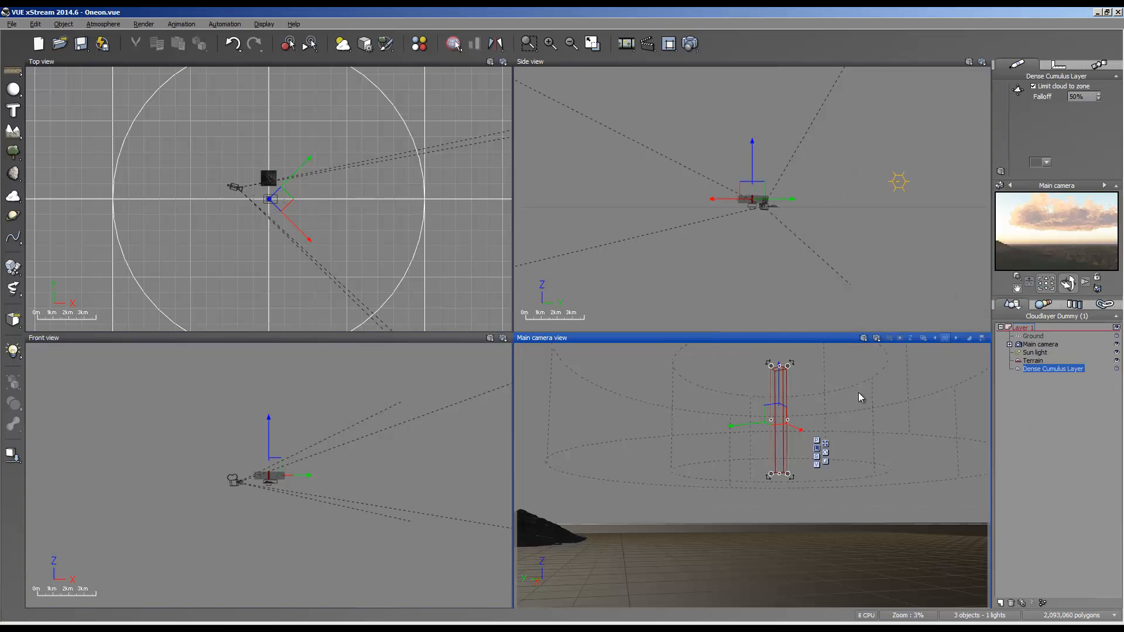
Reposition the Dense Cumulus Layer beside the terrain using the side and top views, refreshing the main camera preview along the way.
right_drag(859, 393, 938, 378)
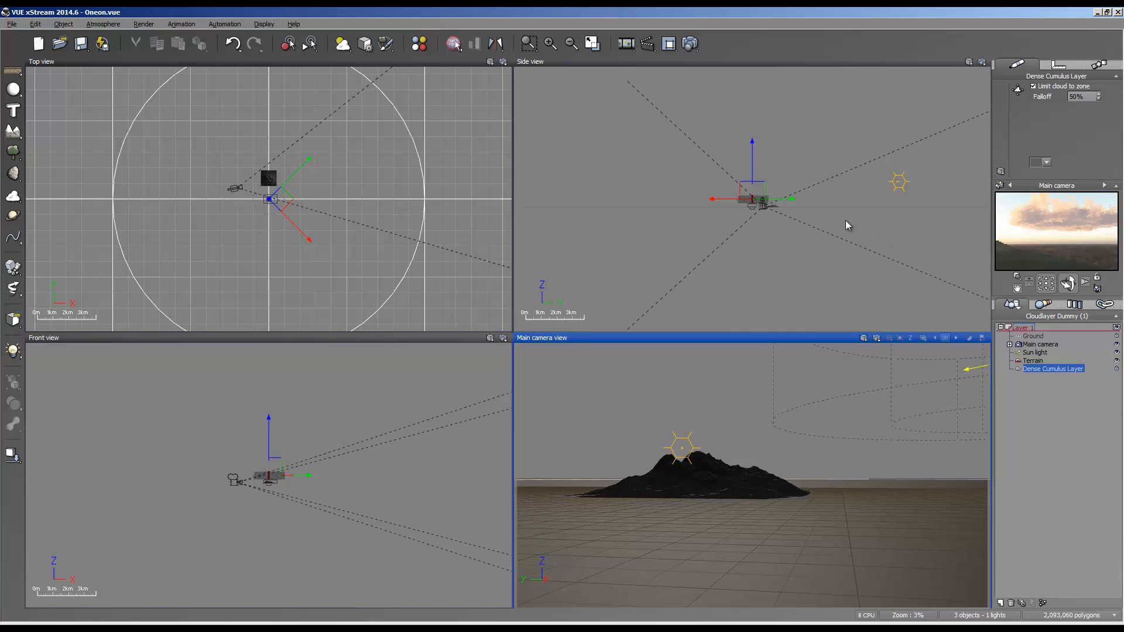
drag(779, 199, 808, 199)
right_click(1039, 231)
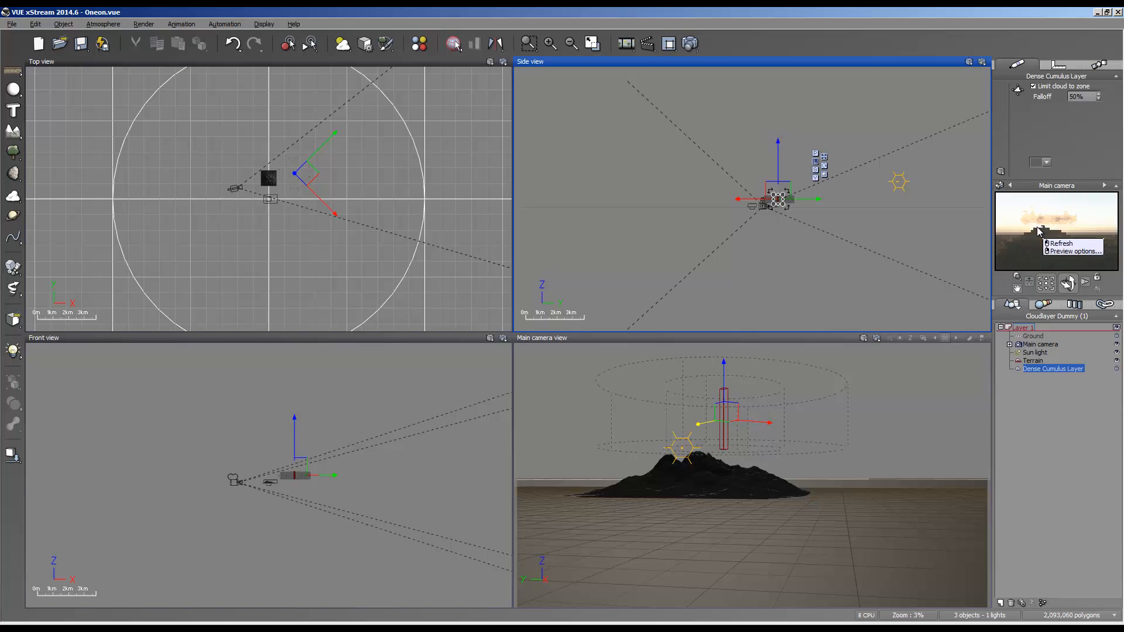
scroll(826, 424, up, 3)
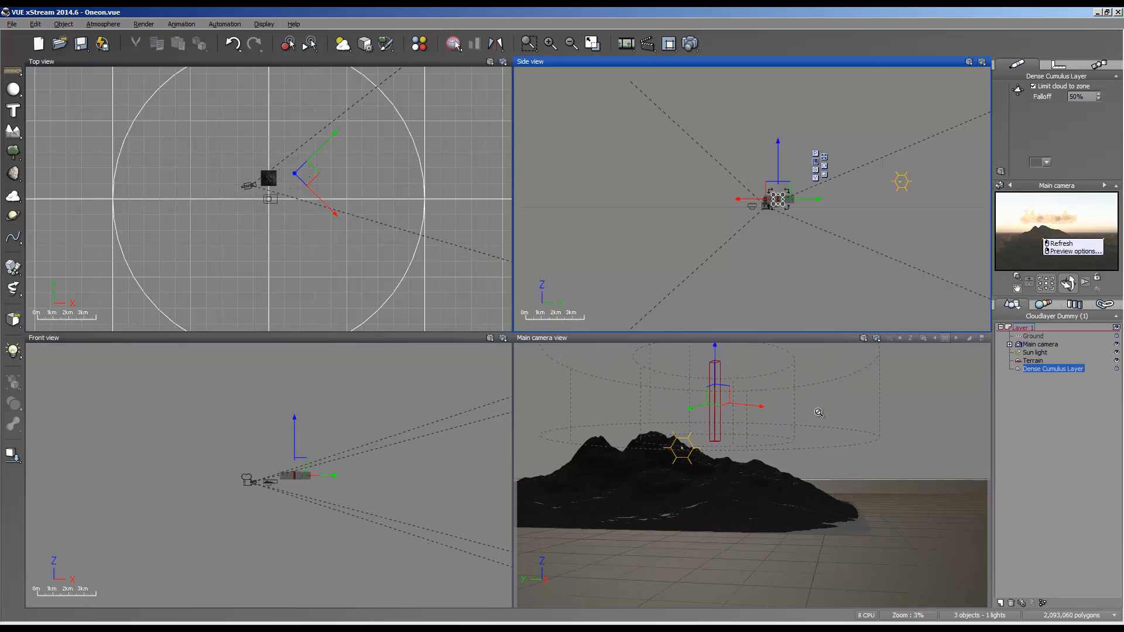
scroll(809, 397, down, 3)
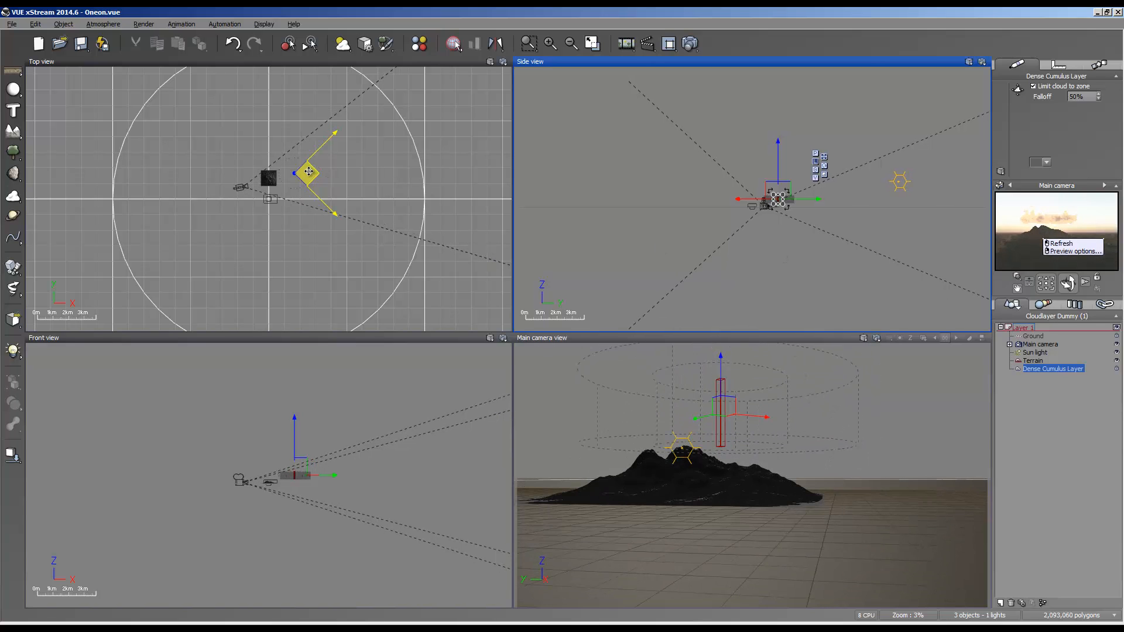
drag(295, 173, 262, 174)
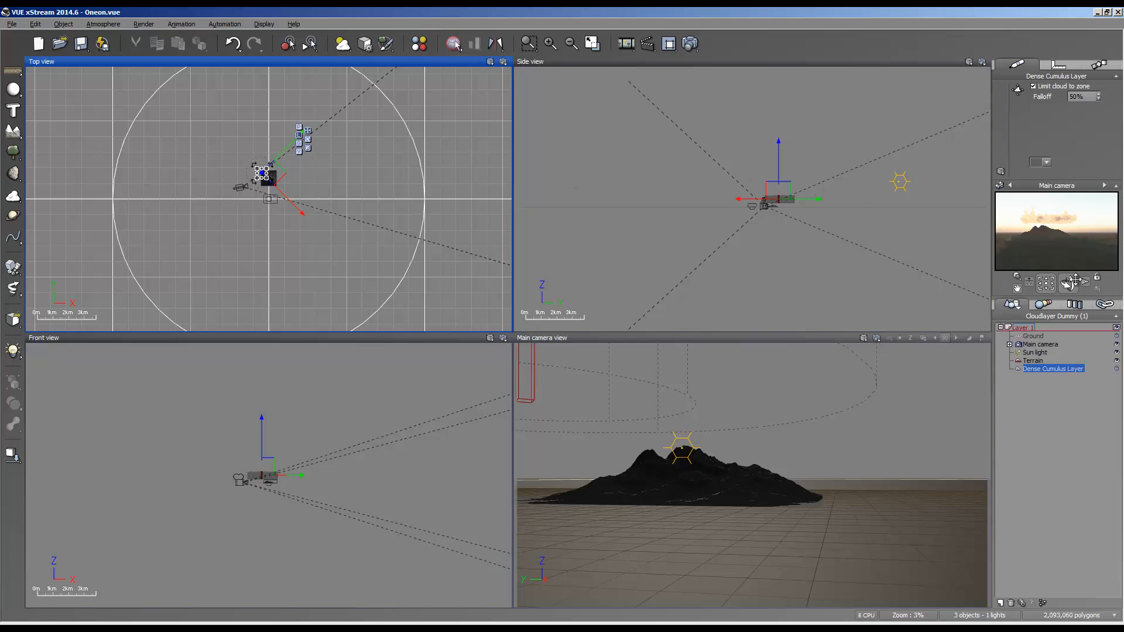
Open the Dense Cumulus Layer's cloud material for editing and examine its large-scale density and its color and density settings.
double_click(1062, 364)
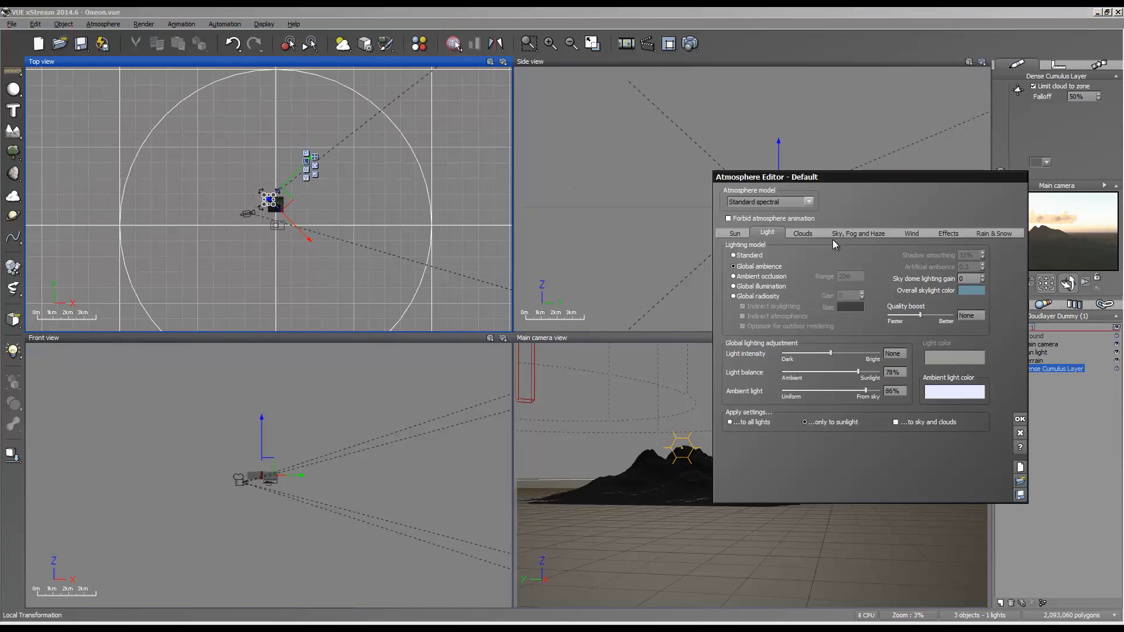
click(802, 232)
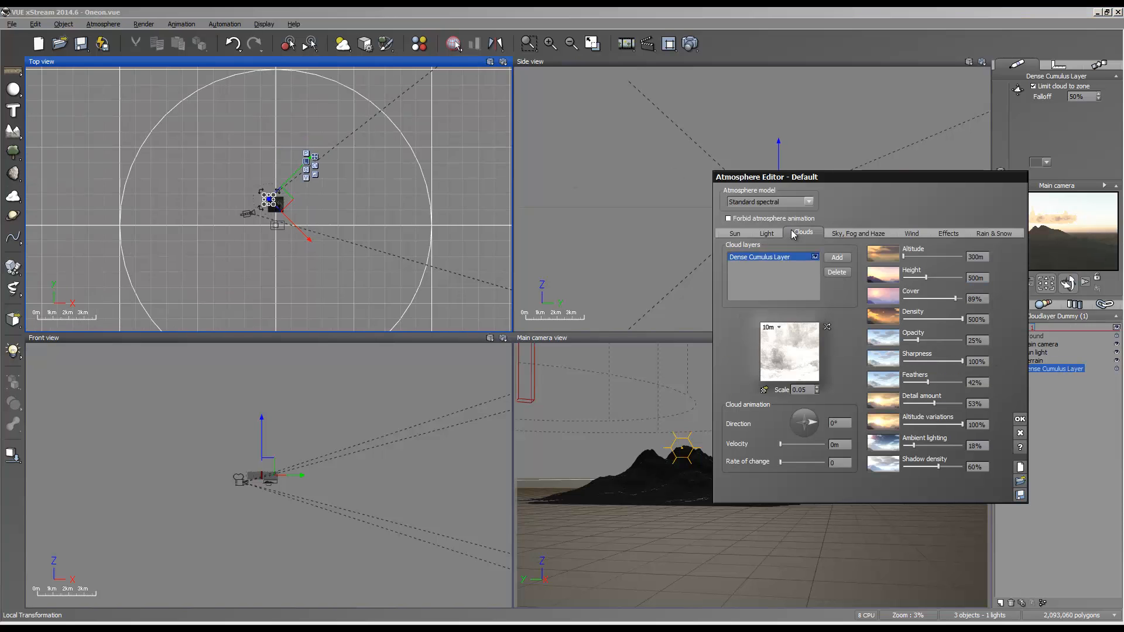
right_click(798, 365)
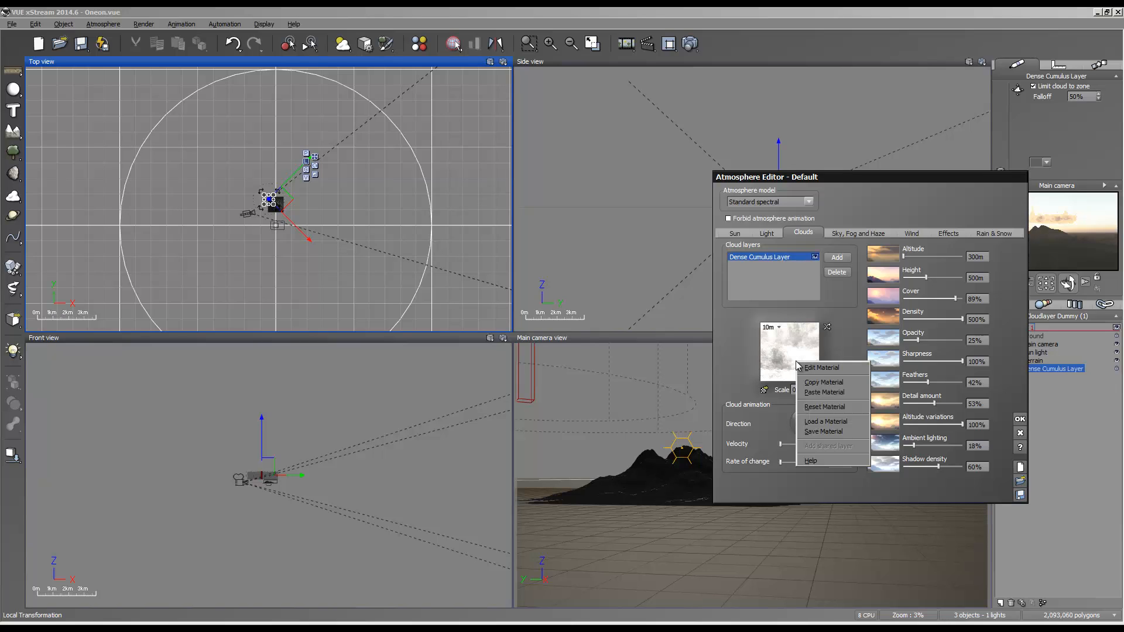
click(815, 368)
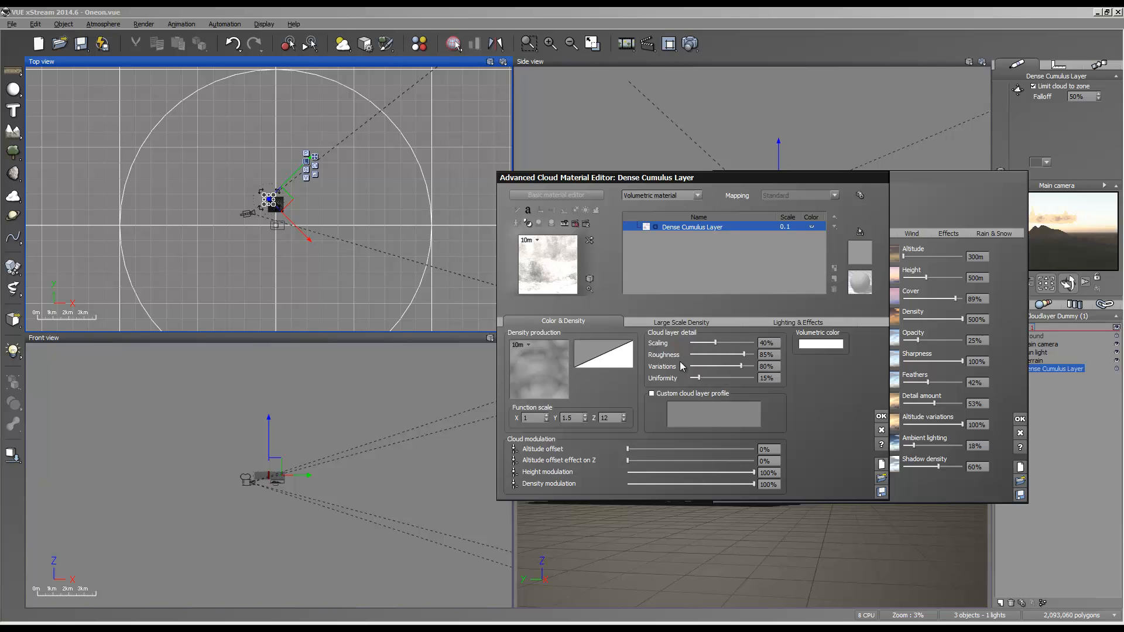
click(670, 321)
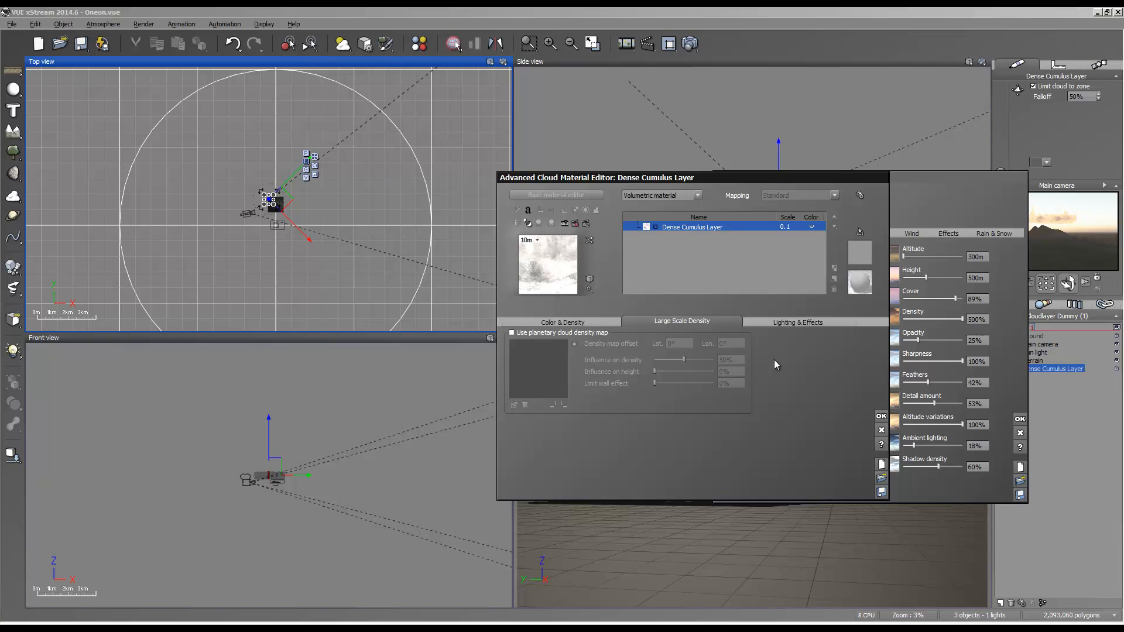
click(574, 323)
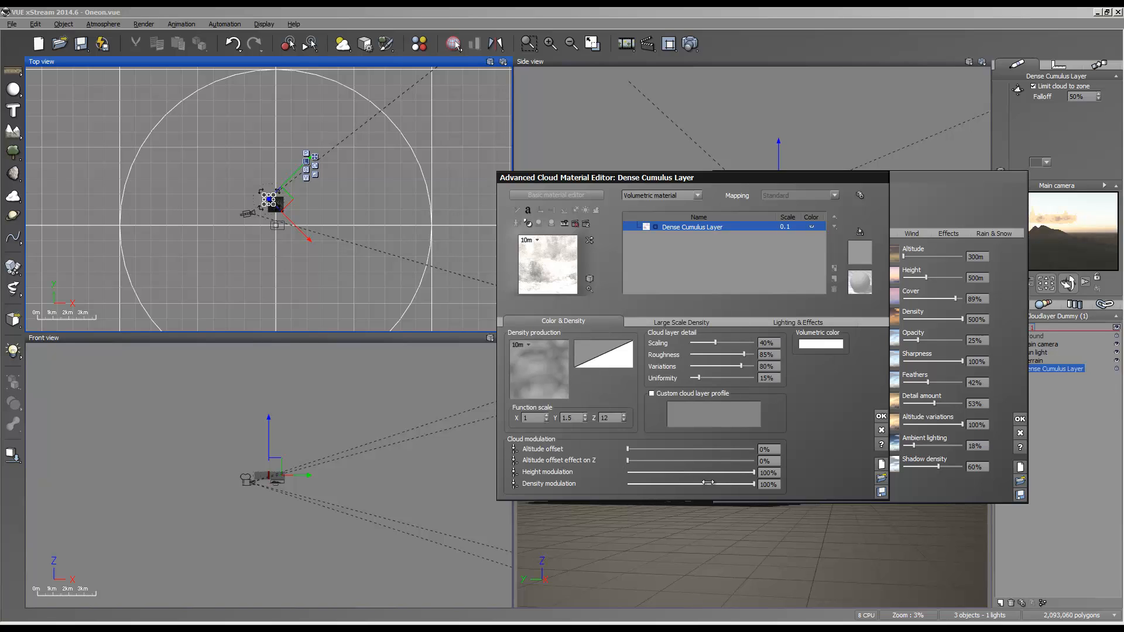
Inspect the function graph for the material's Altitude offset and the color picker for its volumetric color, cancelling out of both.
click(513, 449)
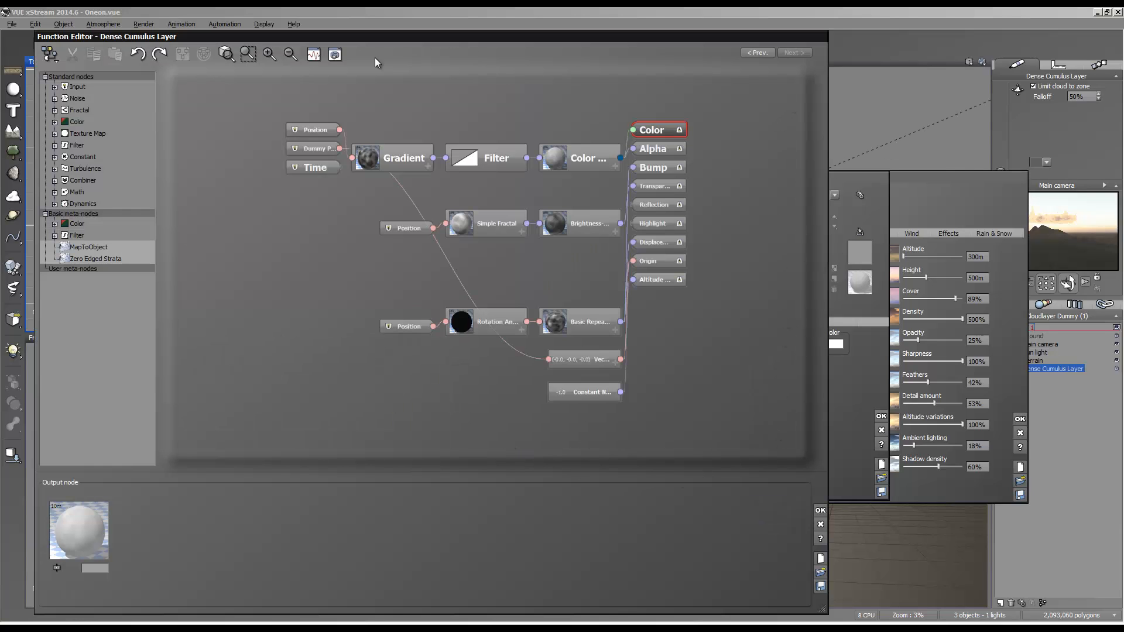
click(821, 524)
click(830, 347)
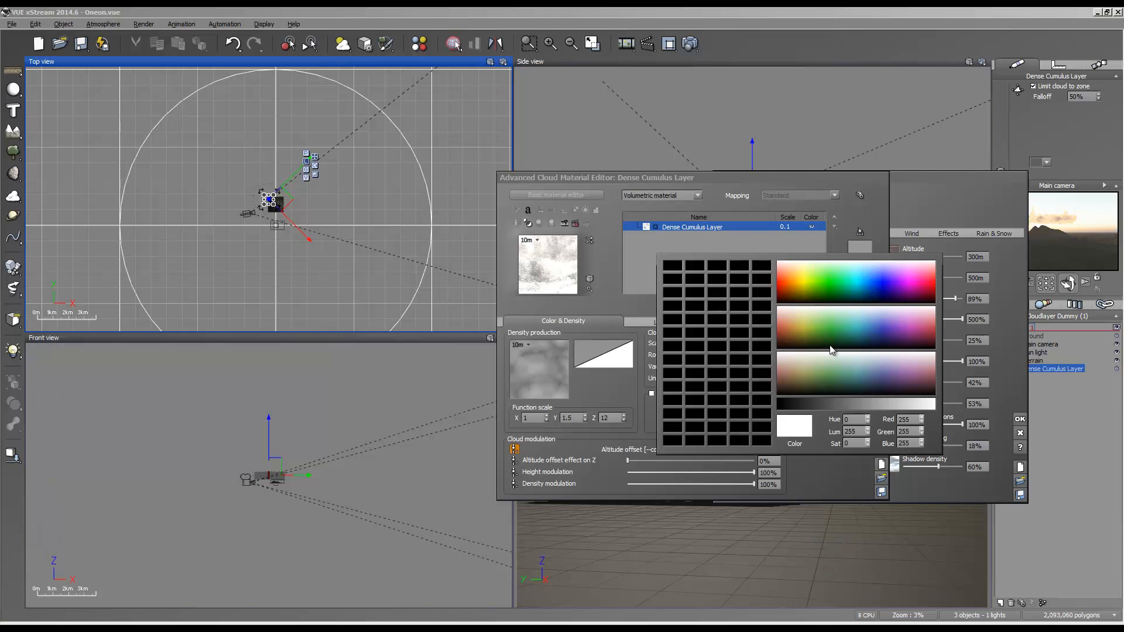
click(931, 410)
Compare the material's lighting and effects options with its large-scale density settings, and return to color and density.
click(797, 322)
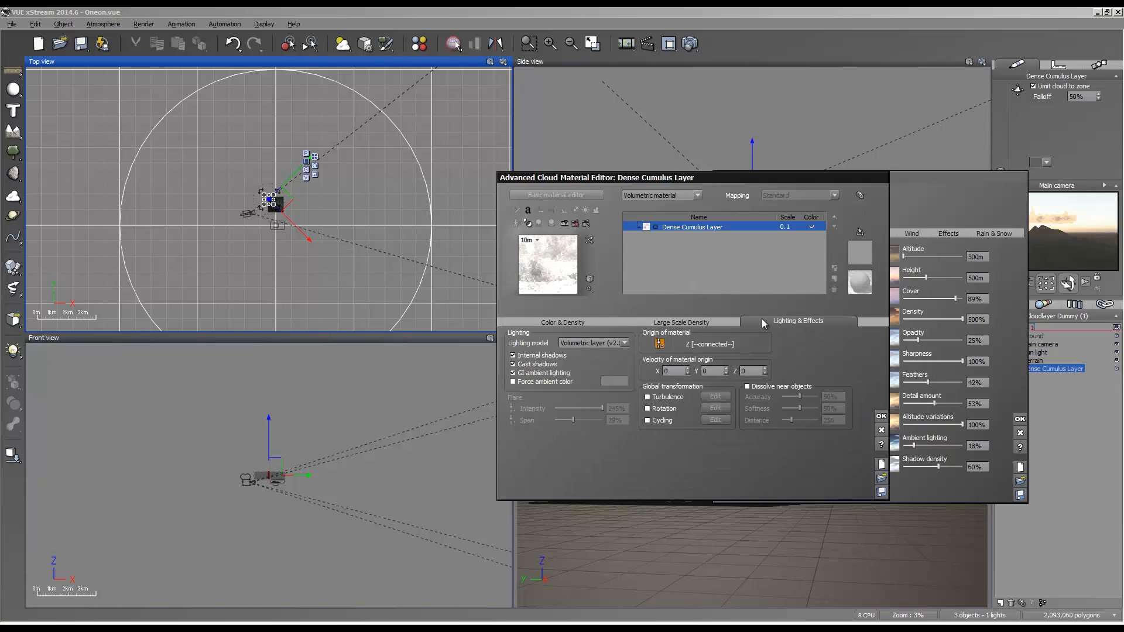
click(691, 320)
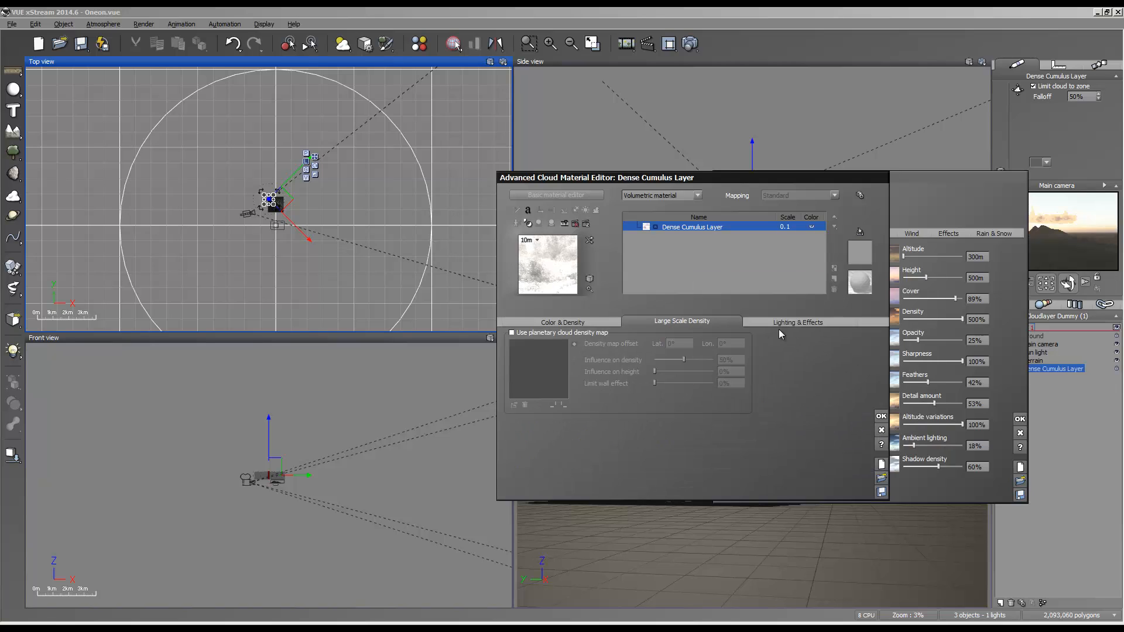
click(761, 322)
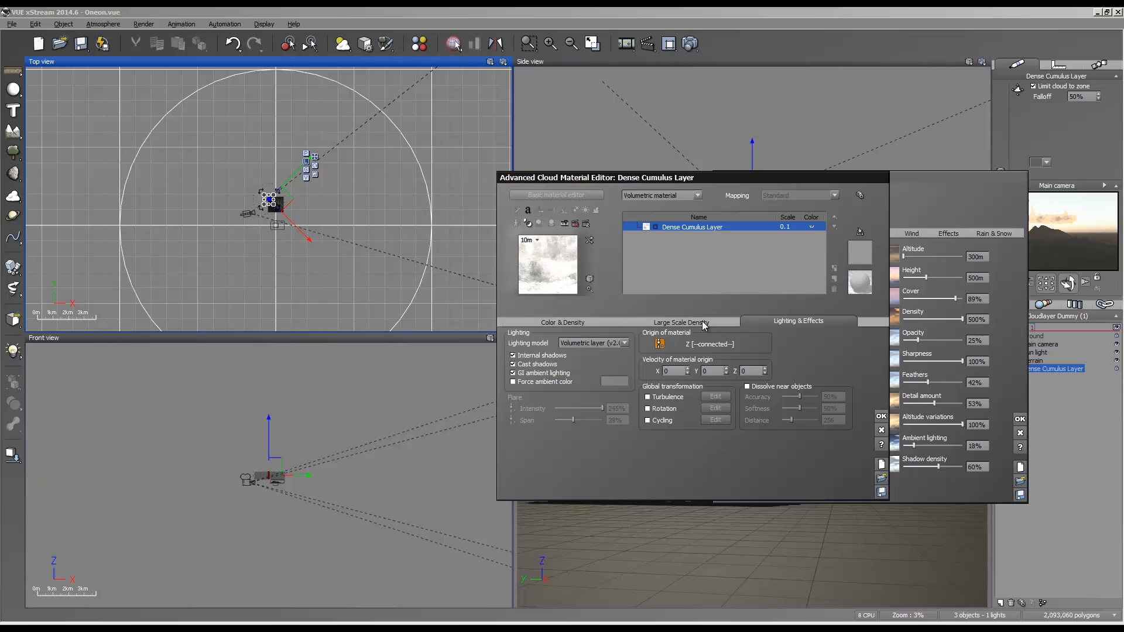
click(587, 321)
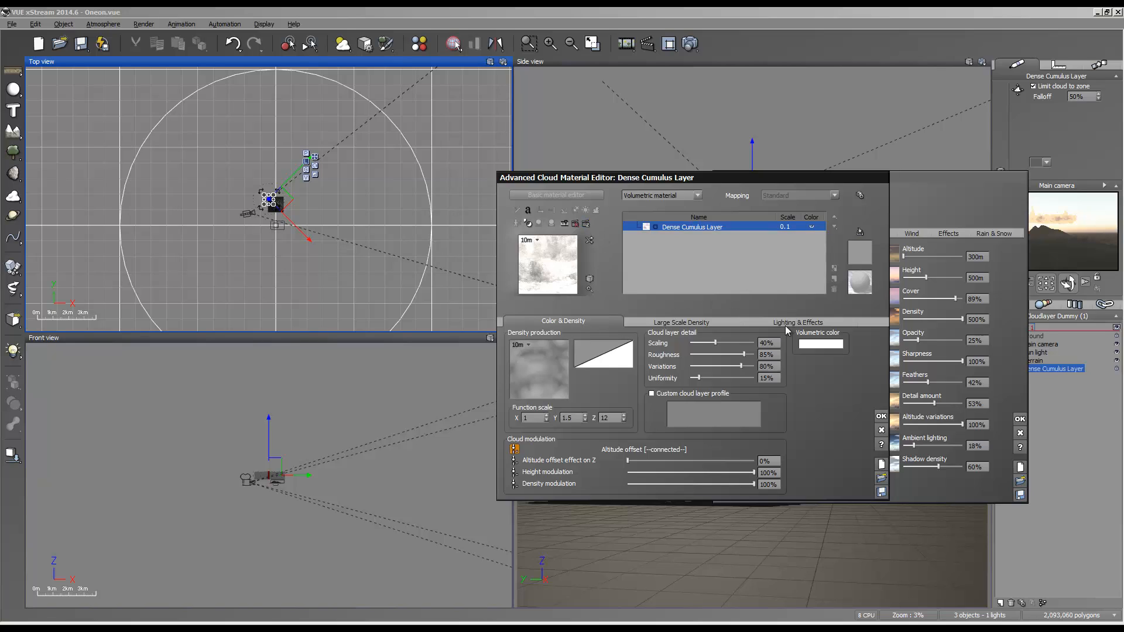
Look at the options for saving the cloud material to a file, cancel the save and discard the material editing.
right_click(655, 226)
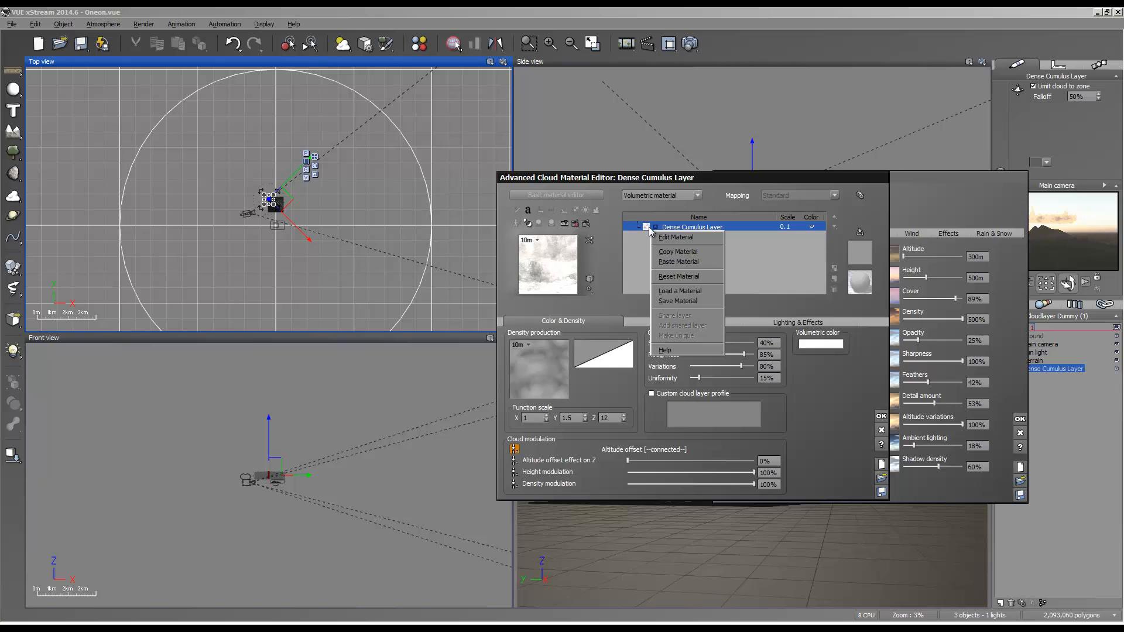
click(679, 301)
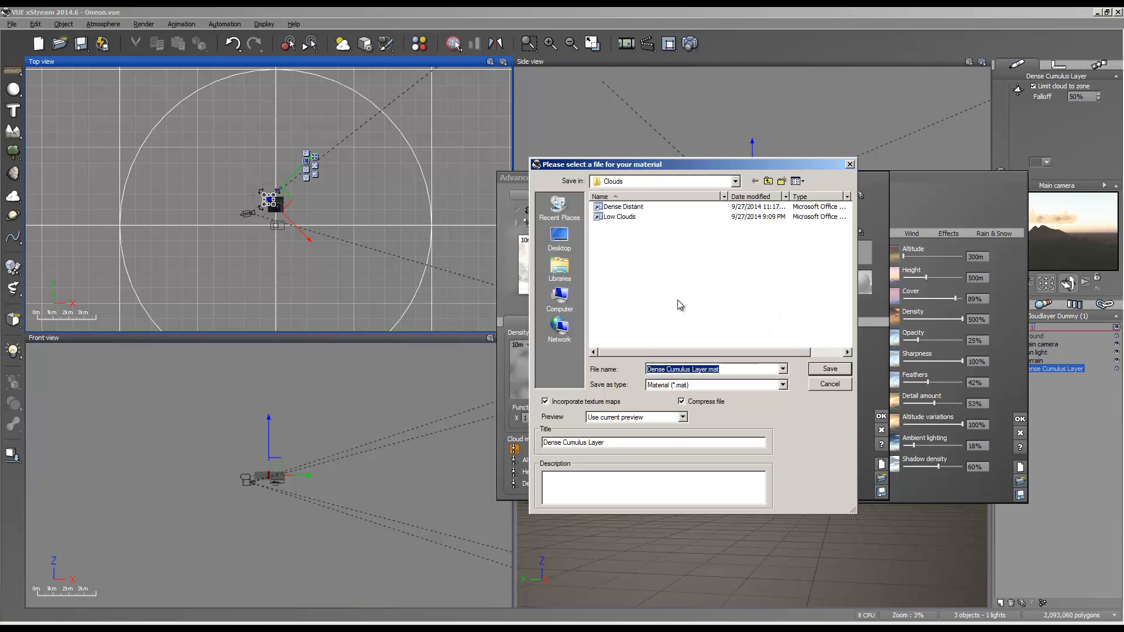
click(826, 388)
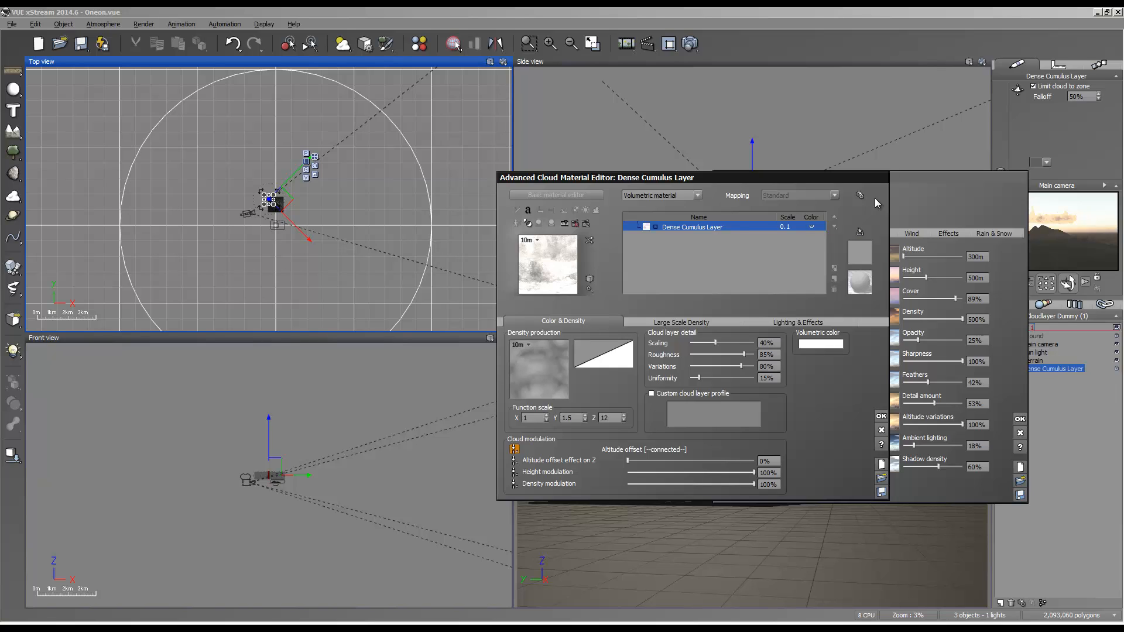
click(881, 431)
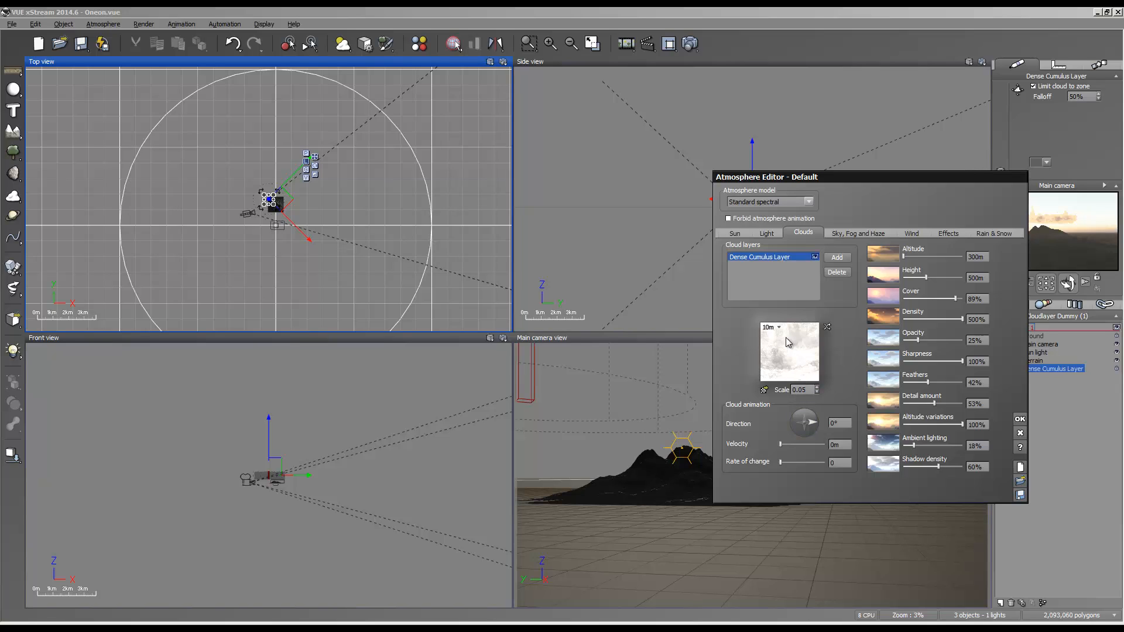
Generate a new variation of the Dense Cumulus Layer's cloud pattern, accept the atmosphere settings and refresh the main camera preview.
click(827, 327)
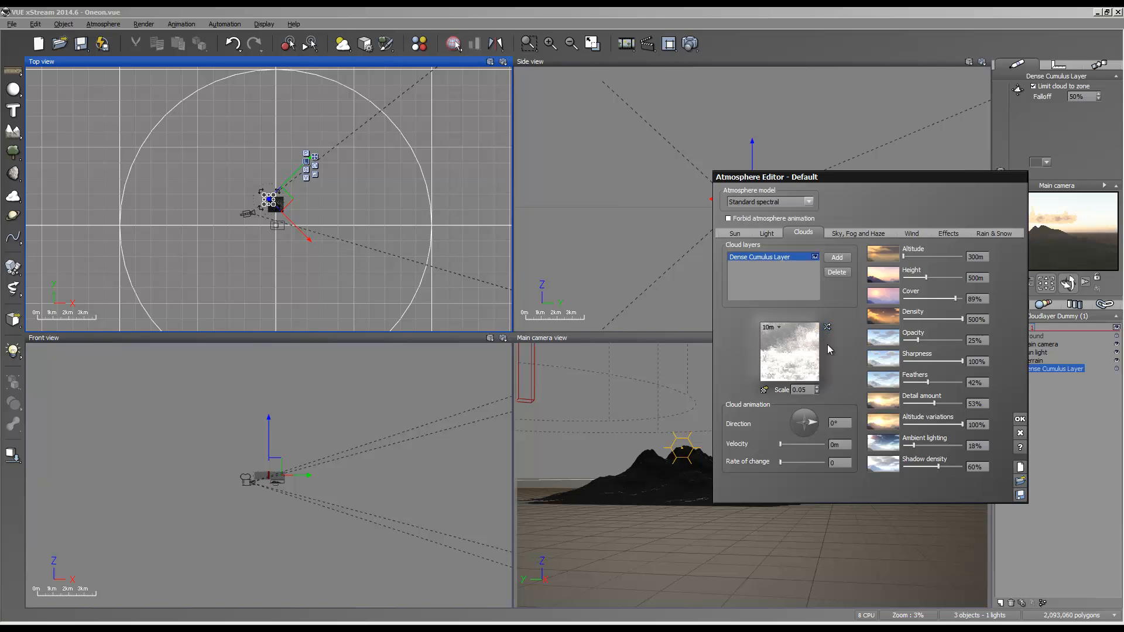
double_click(809, 390)
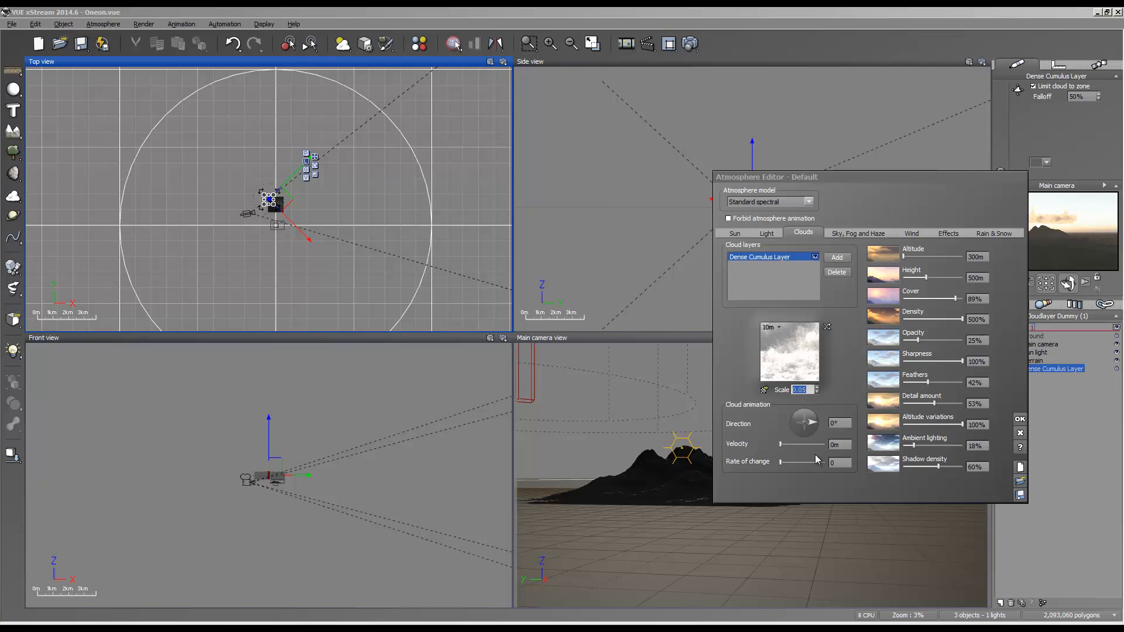
click(1021, 419)
right_click(1057, 248)
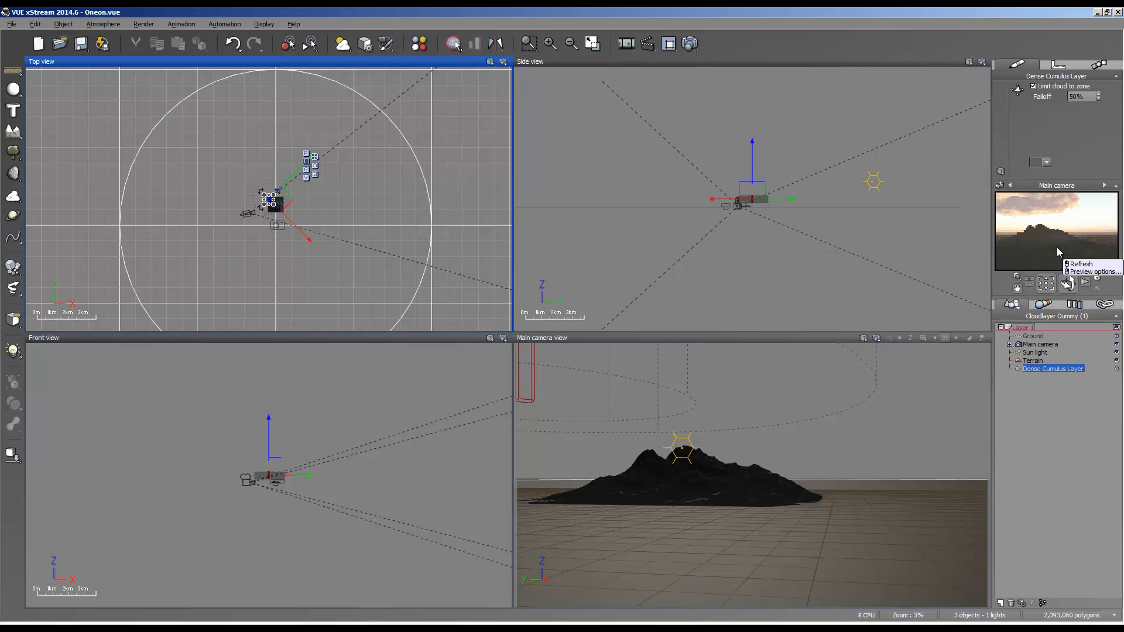
click(1004, 247)
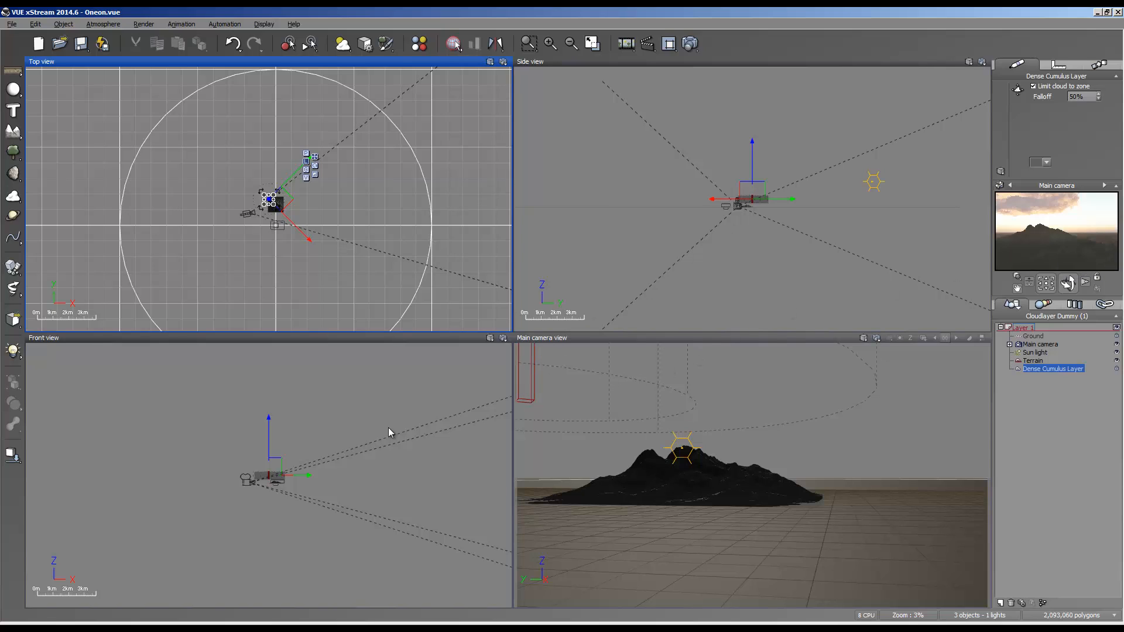
Move the Dense Cumulus Layer over the terrain and lower it to an altitude of about 110 m.
mouse_move(293, 202)
mouse_down()
mouse_move(270, 204)
mouse_move(288, 207)
mouse_up()
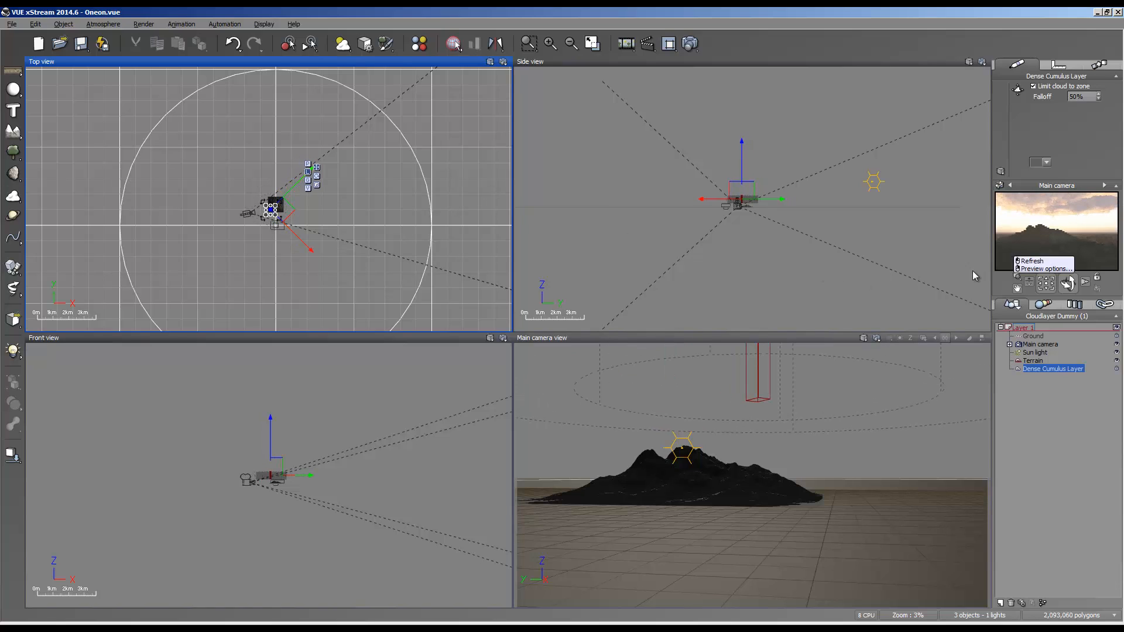
drag(740, 200, 741, 204)
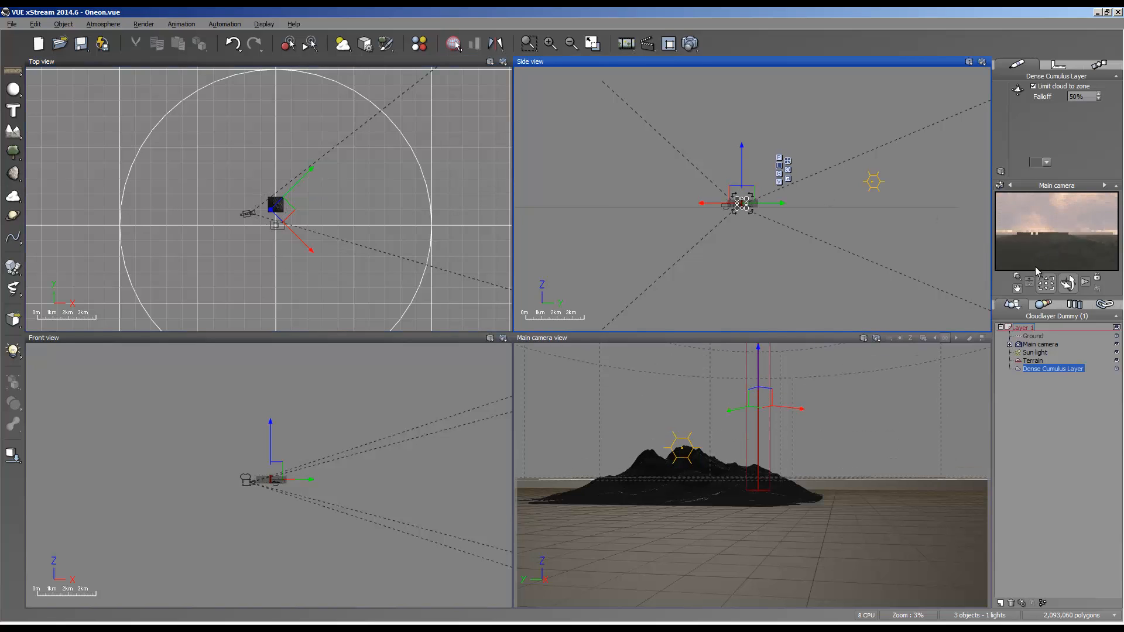
click(768, 352)
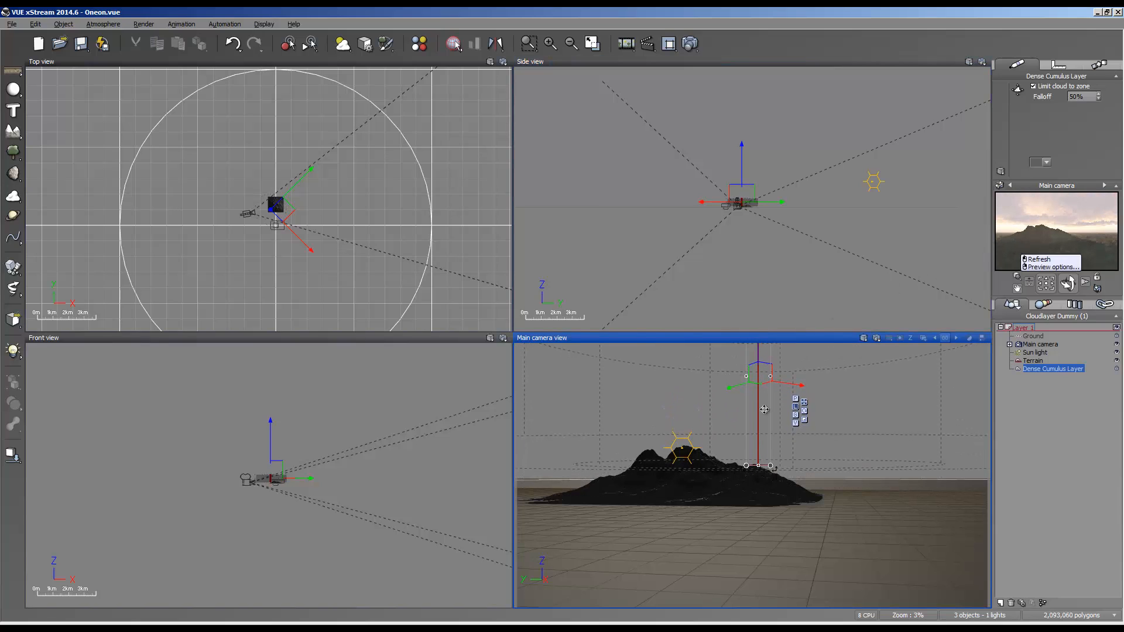
Set the Dense Cumulus Layer's height to 200 m and refresh the main camera preview from an elevated viewpoint.
right_drag(816, 441, 821, 543)
scroll(771, 405, down, 3)
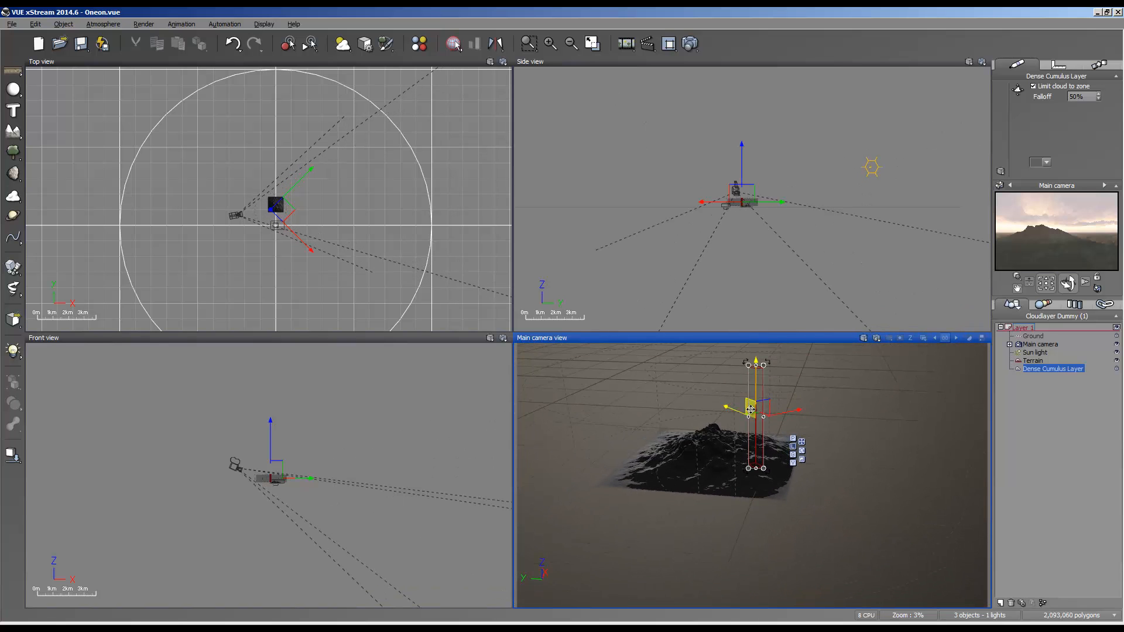
double_click(1026, 370)
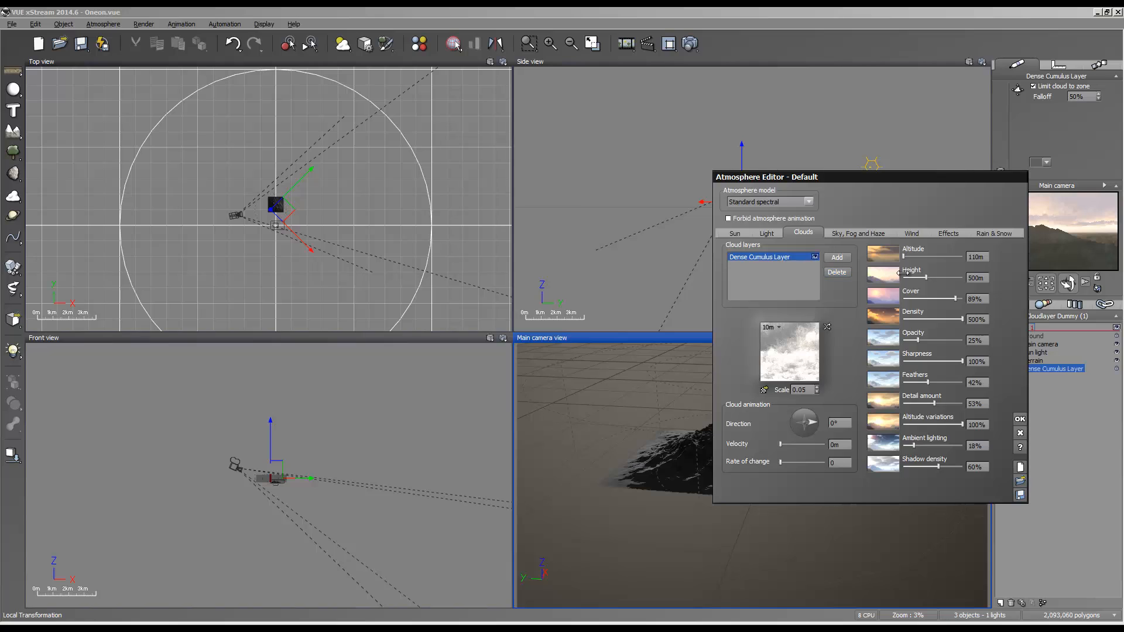
click(979, 275)
text(200)
key(Return)
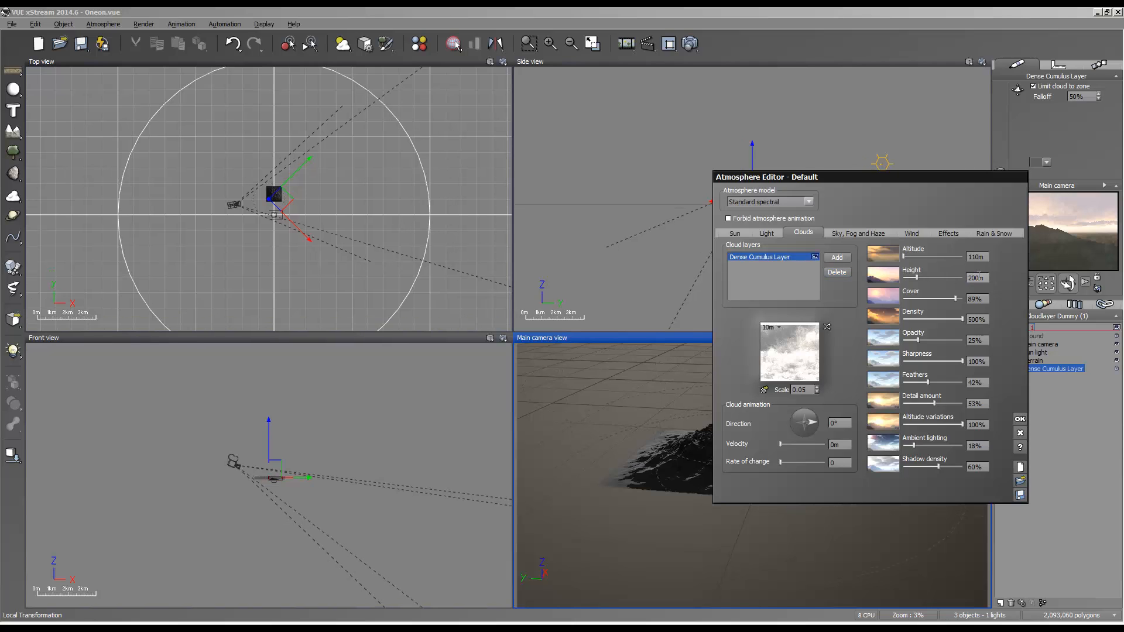
click(1020, 419)
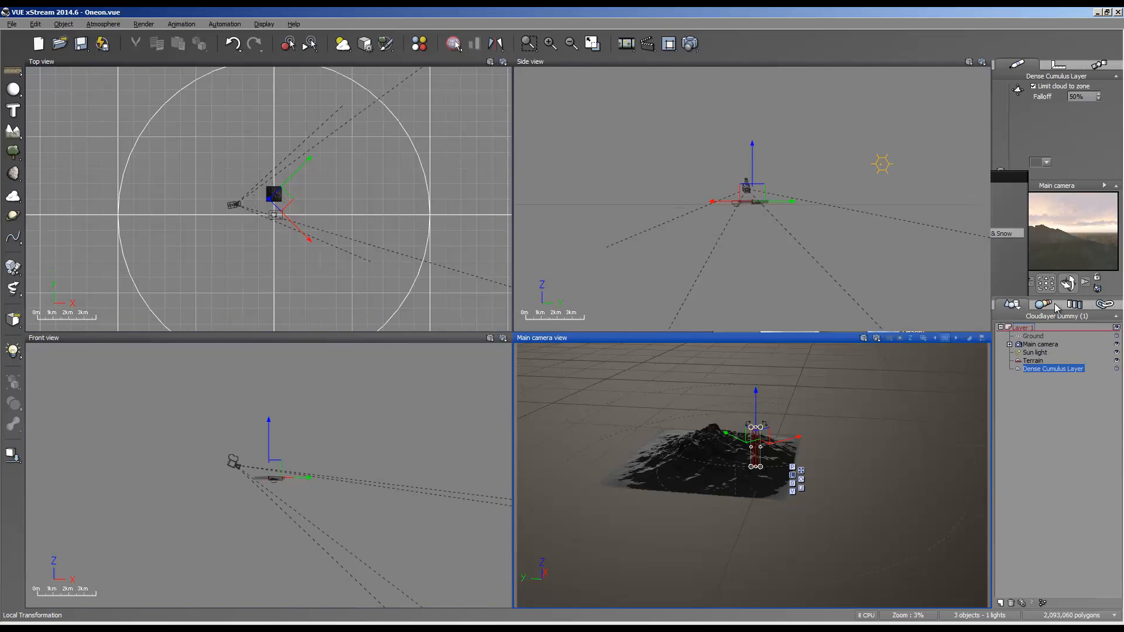
right_click(1067, 247)
click(1080, 258)
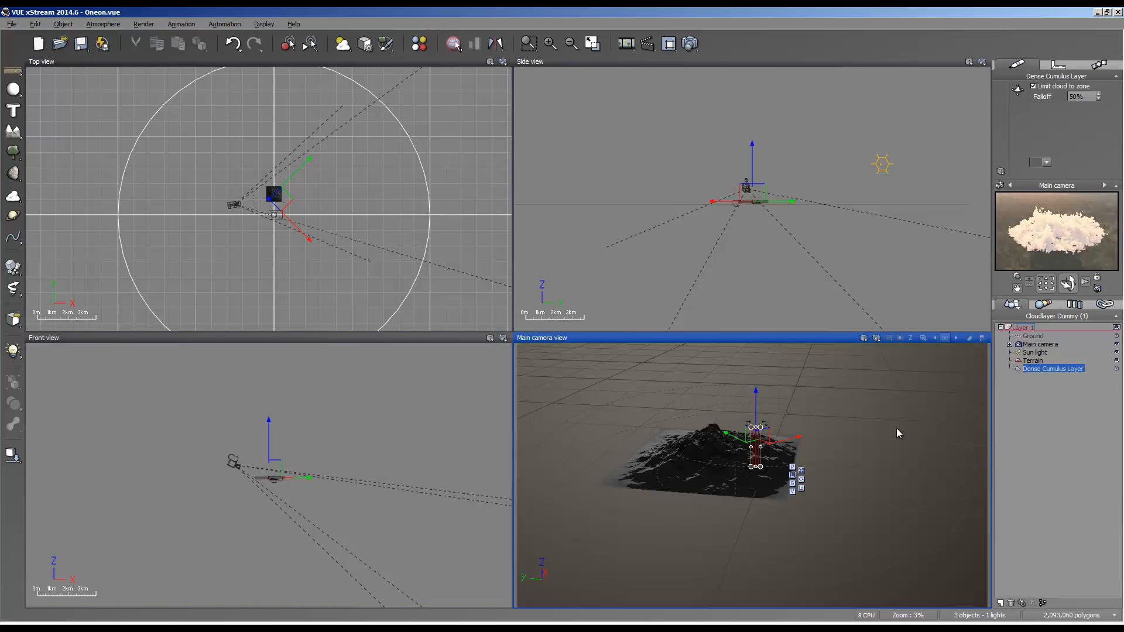
Return the main camera to a low view of the mountain and adjust the Dense Cumulus Layer's altitude around the peak.
scroll(758, 467, up, 3)
right_drag(758, 468, 760, 364)
drag(760, 364, 760, 333)
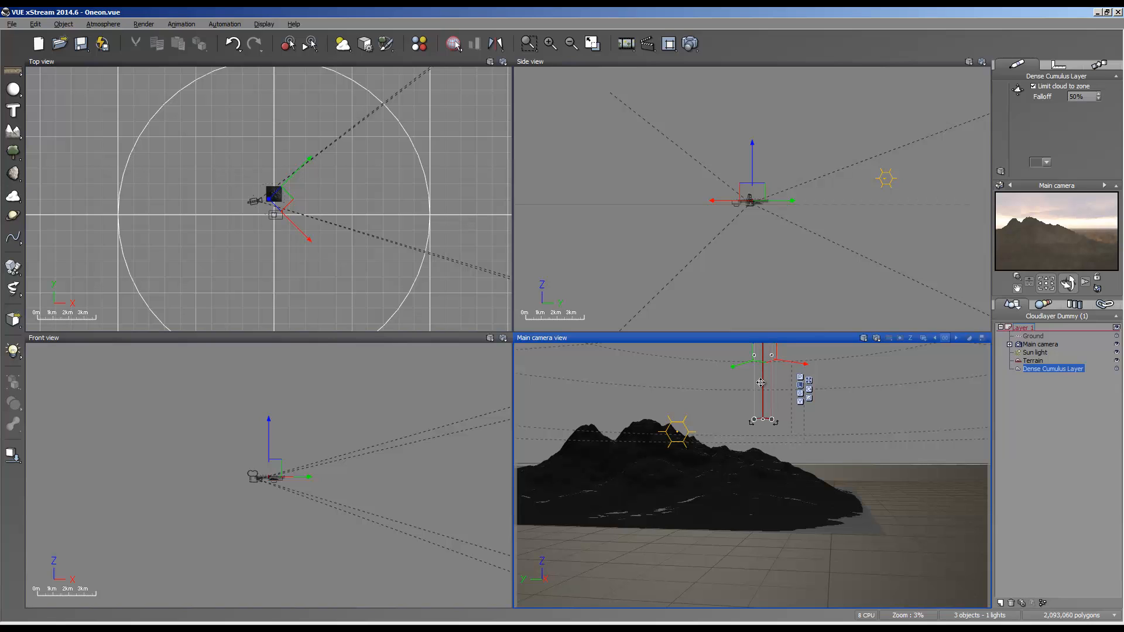
drag(764, 354, 764, 383)
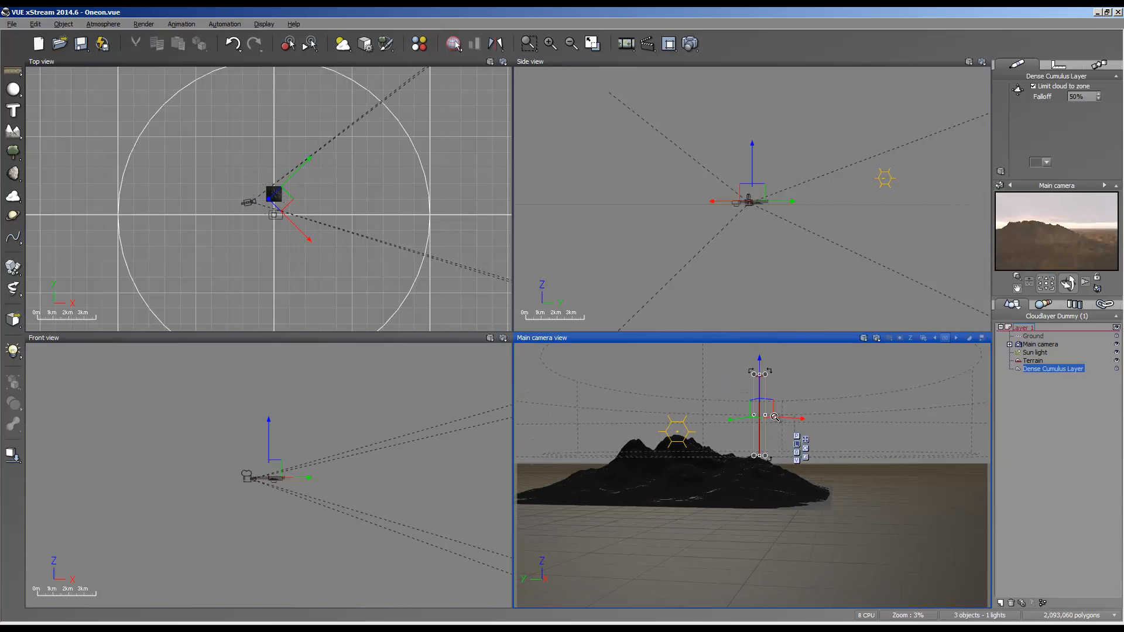
Refresh the main camera preview and raise the Dense Cumulus Layer above the peak to an altitude of about 190 m.
right_click(1080, 222)
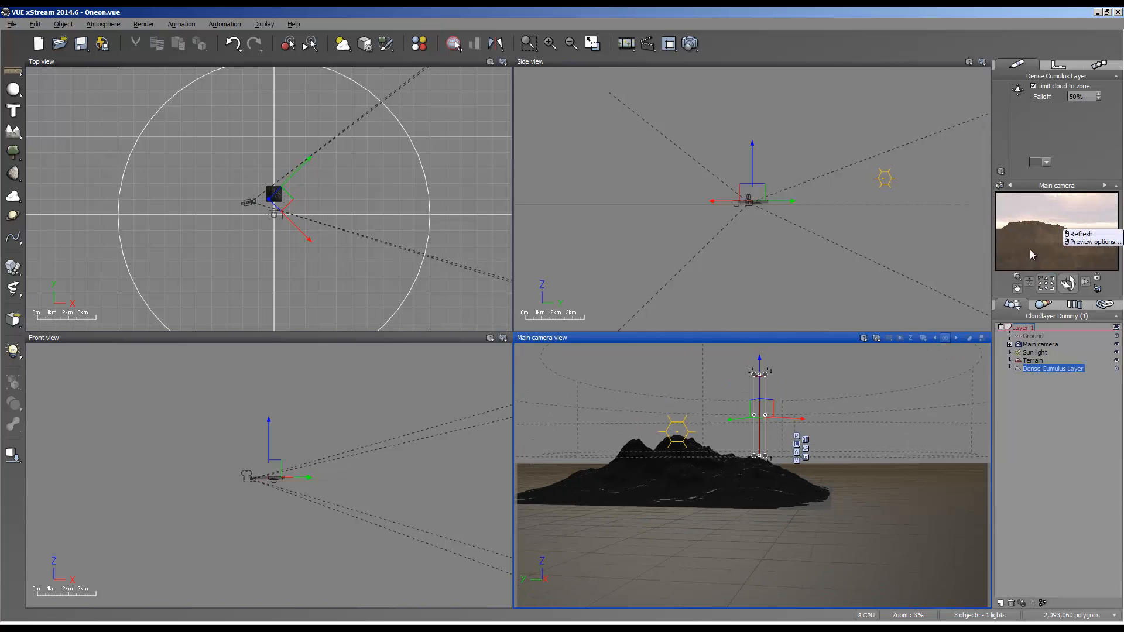
click(1080, 233)
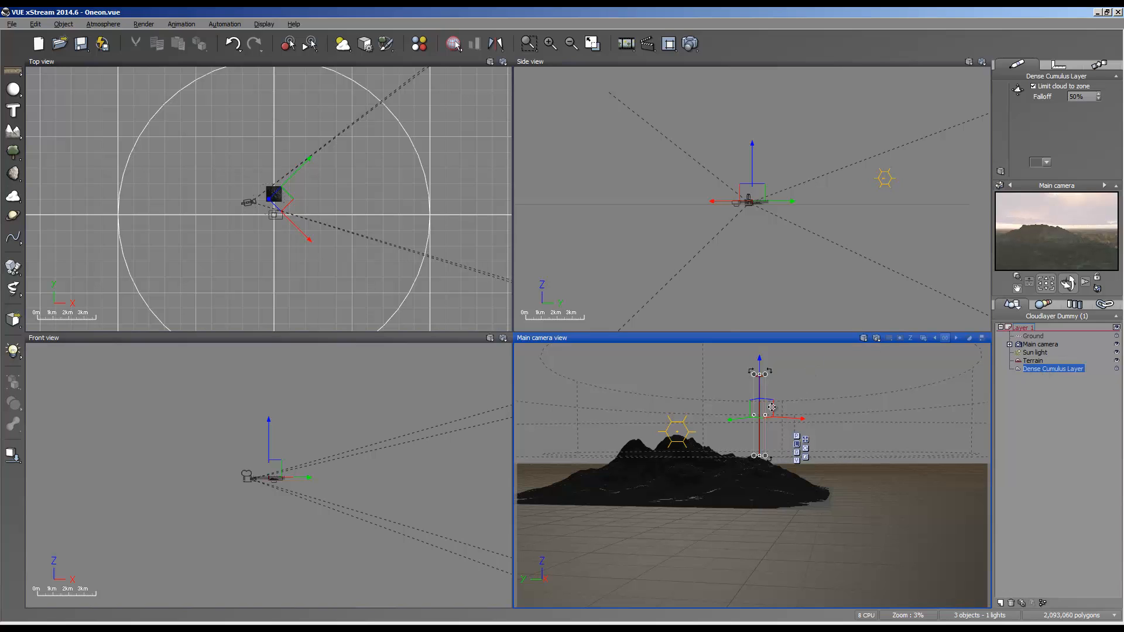
drag(779, 415, 779, 386)
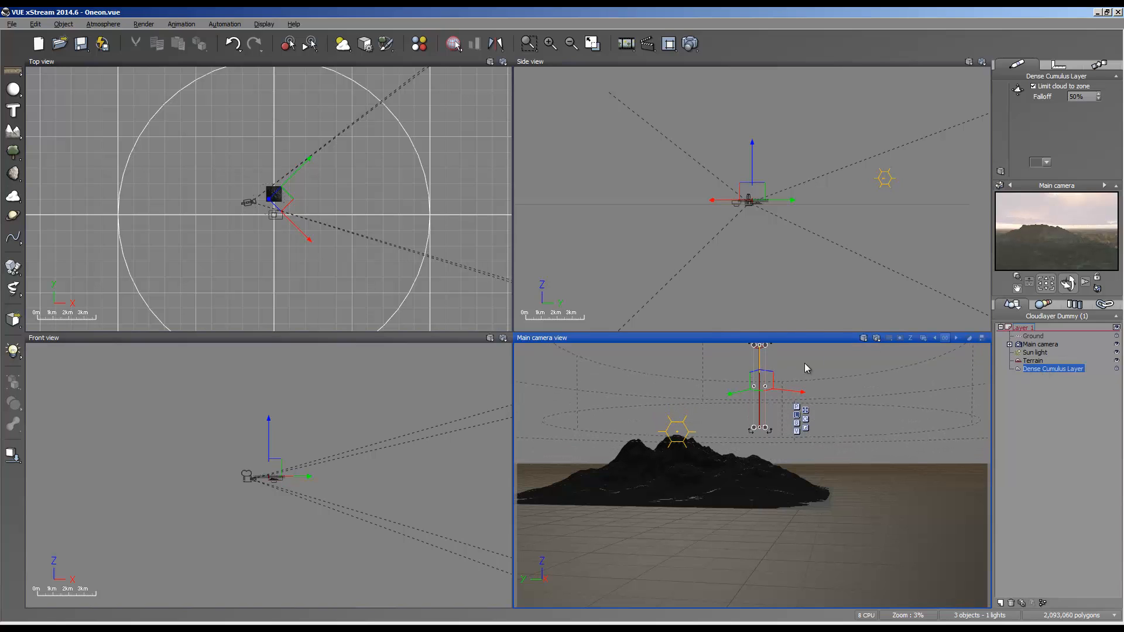
Set the Dense Cumulus Layer's opacity to 40%, sharpness to 36%, feathers to 67% and detail amount to 87%, and accept the atmosphere settings.
double_click(1081, 373)
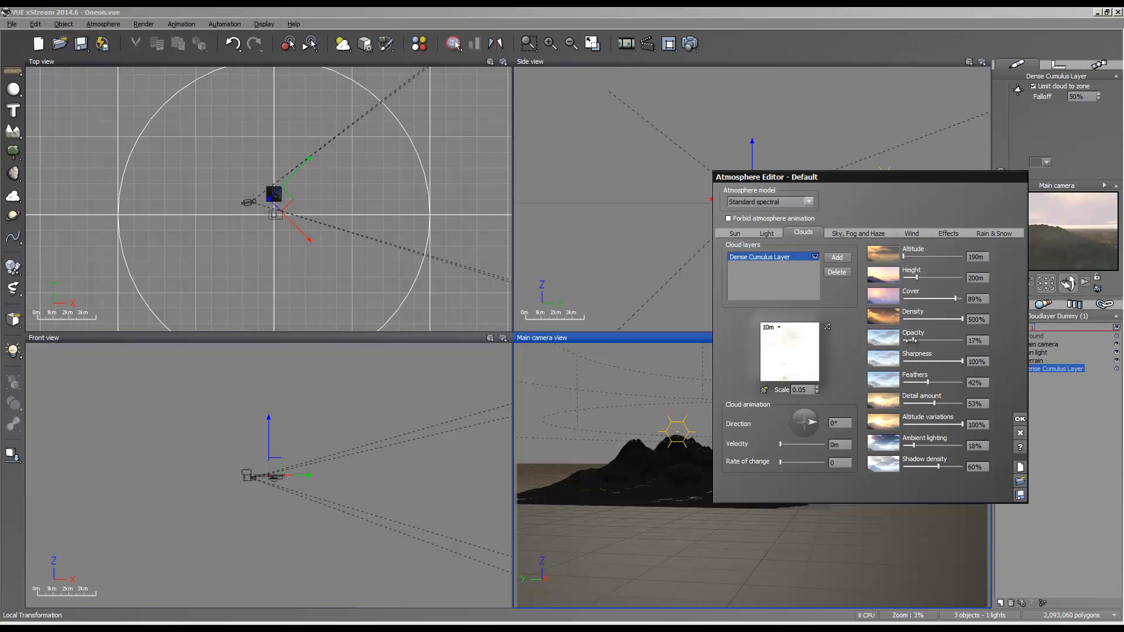
mouse_move(911, 340)
mouse_down()
mouse_move(940, 342)
mouse_move(925, 342)
mouse_up()
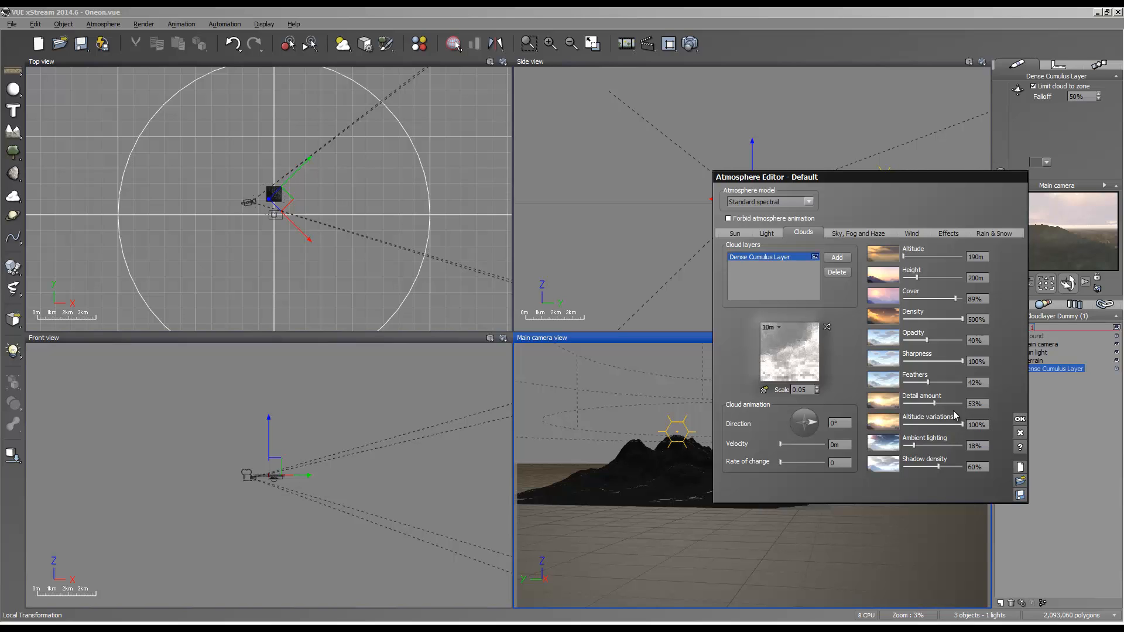
drag(934, 404, 936, 363)
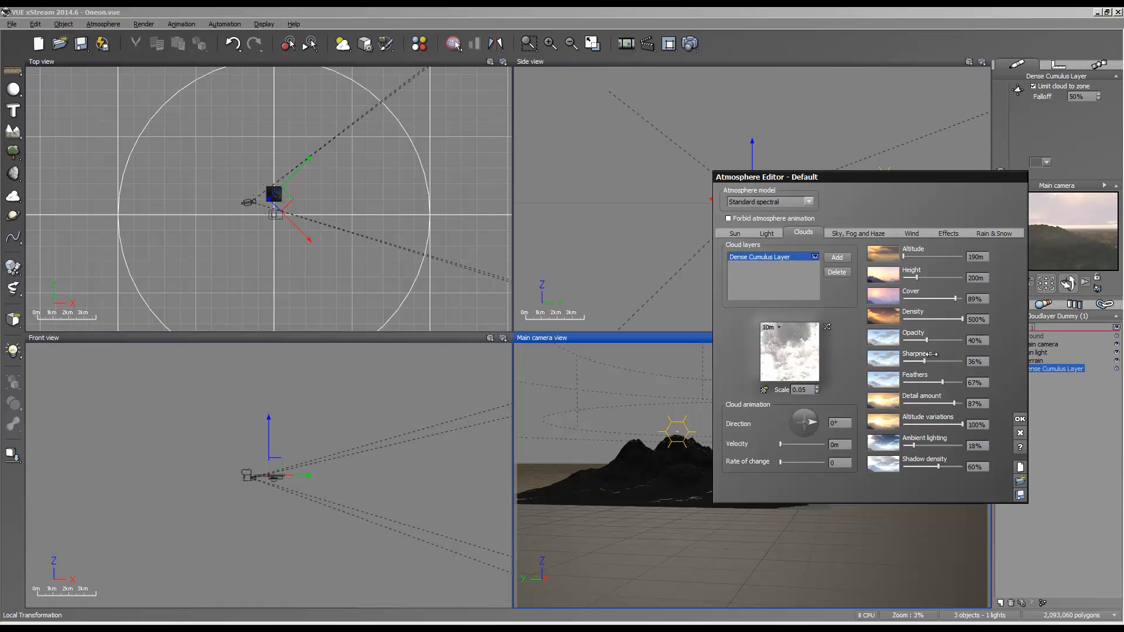
click(1020, 419)
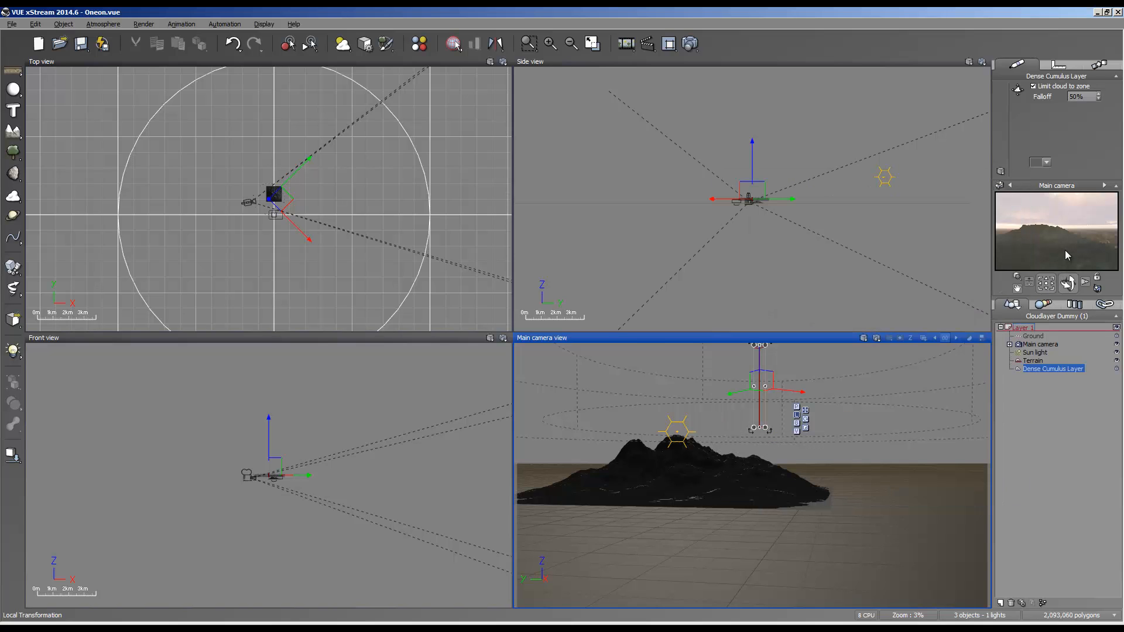
Reduce the Dense Cumulus Layer's cover to 64% and accept the atmosphere settings.
double_click(1064, 372)
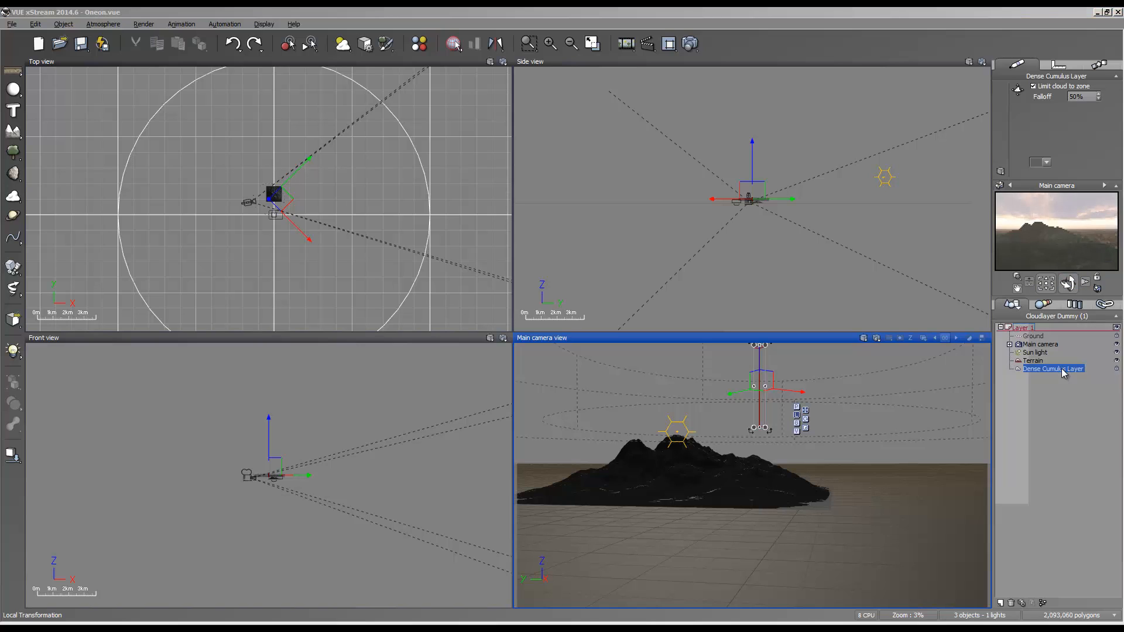
drag(957, 300, 937, 300)
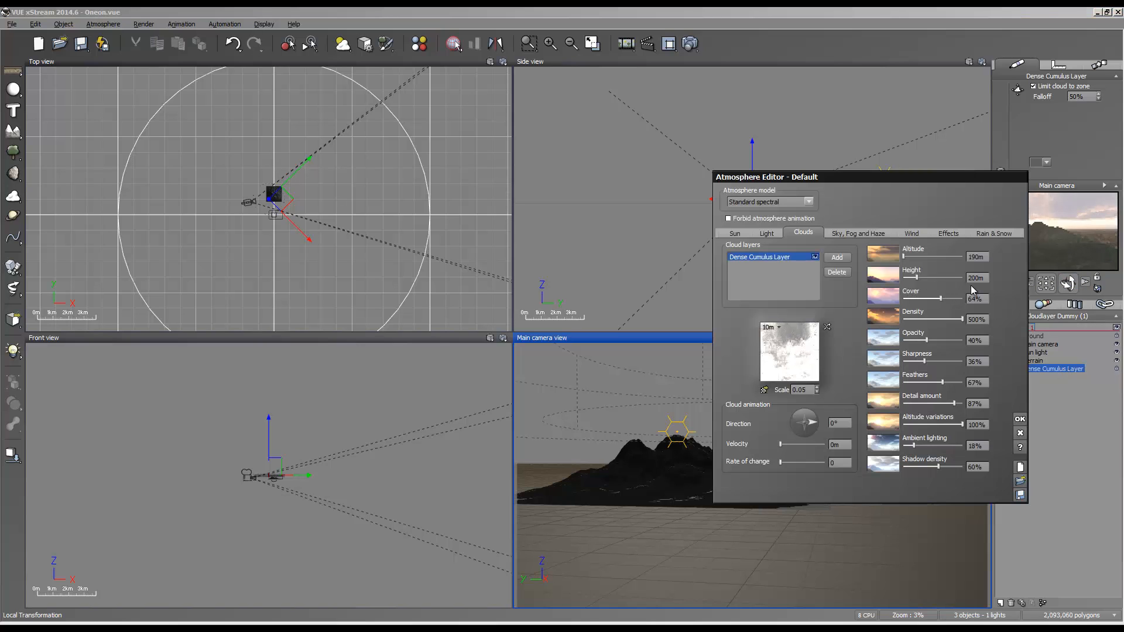
click(1020, 418)
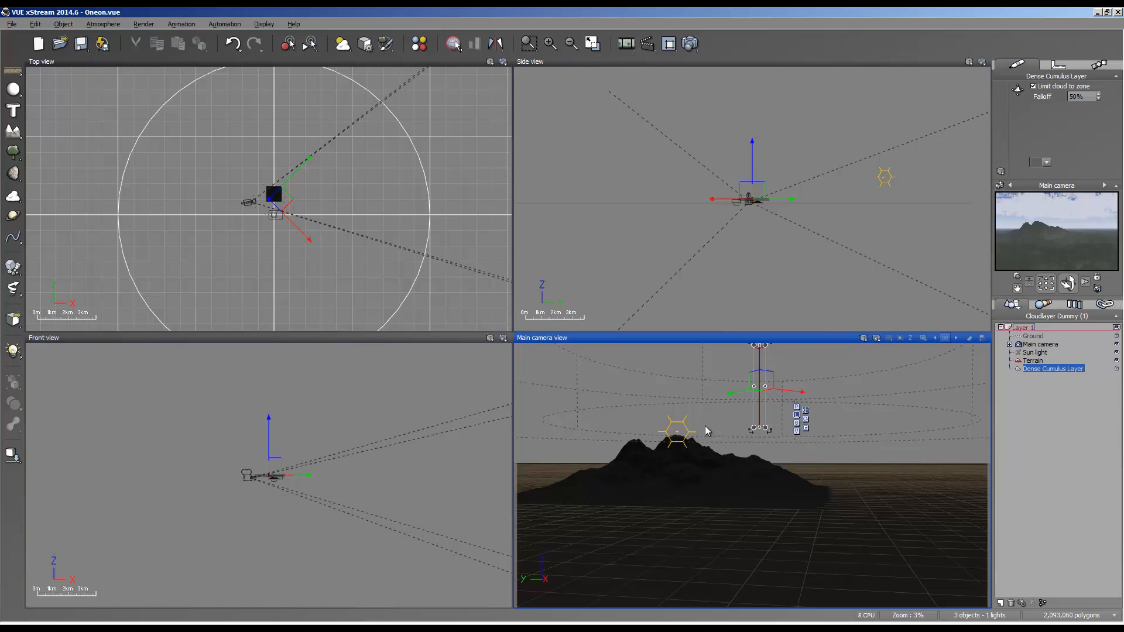
From an elevated camera view, try the Dense Cumulus Layer's cover at 100%, settle on 85% with refreshed previews, and accept the atmosphere settings.
right_drag(713, 457, 788, 472)
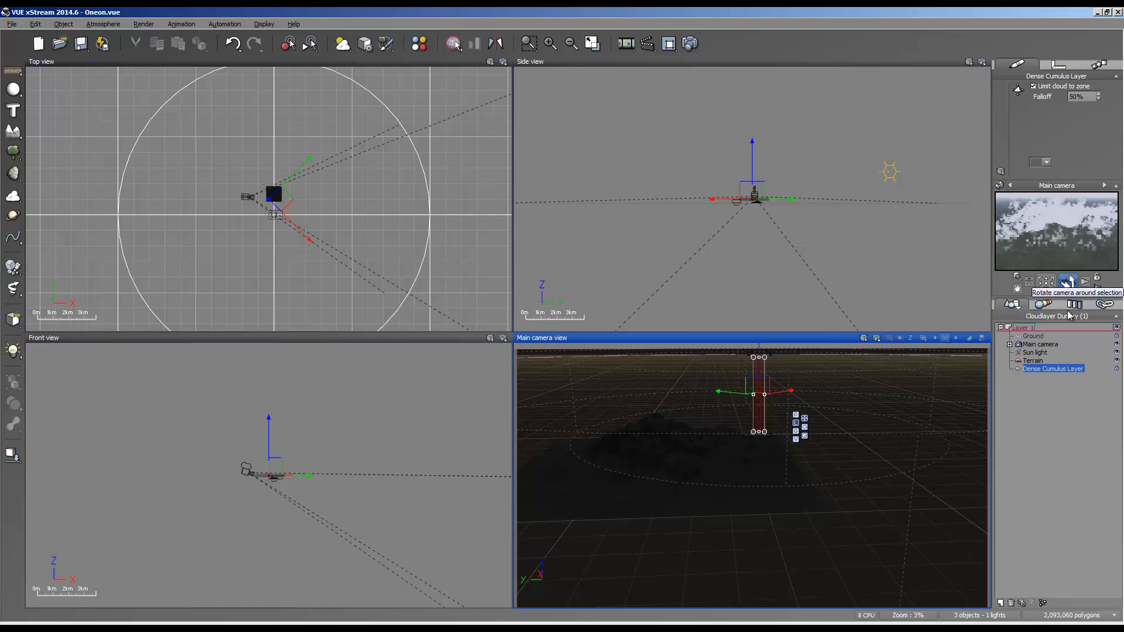
double_click(1048, 367)
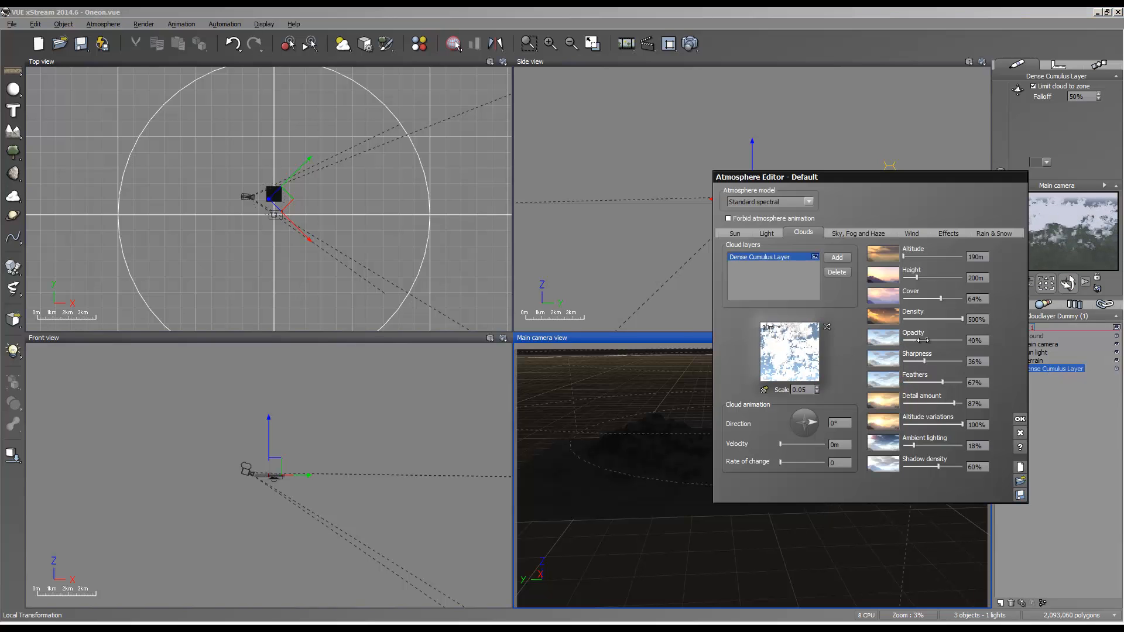
drag(941, 299, 963, 299)
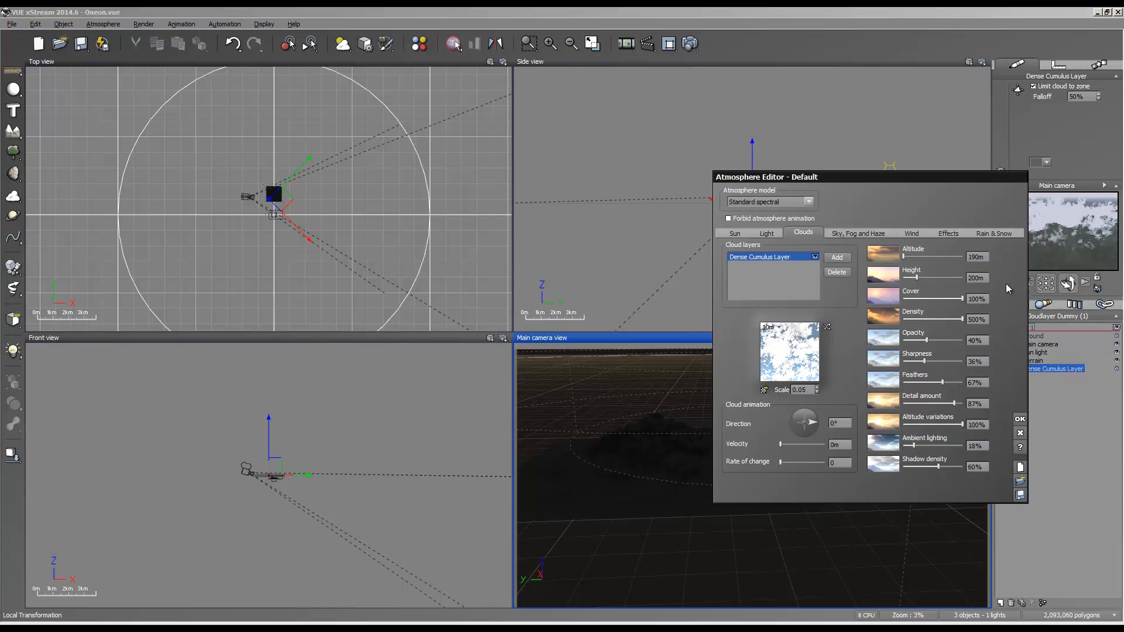
right_click(1060, 244)
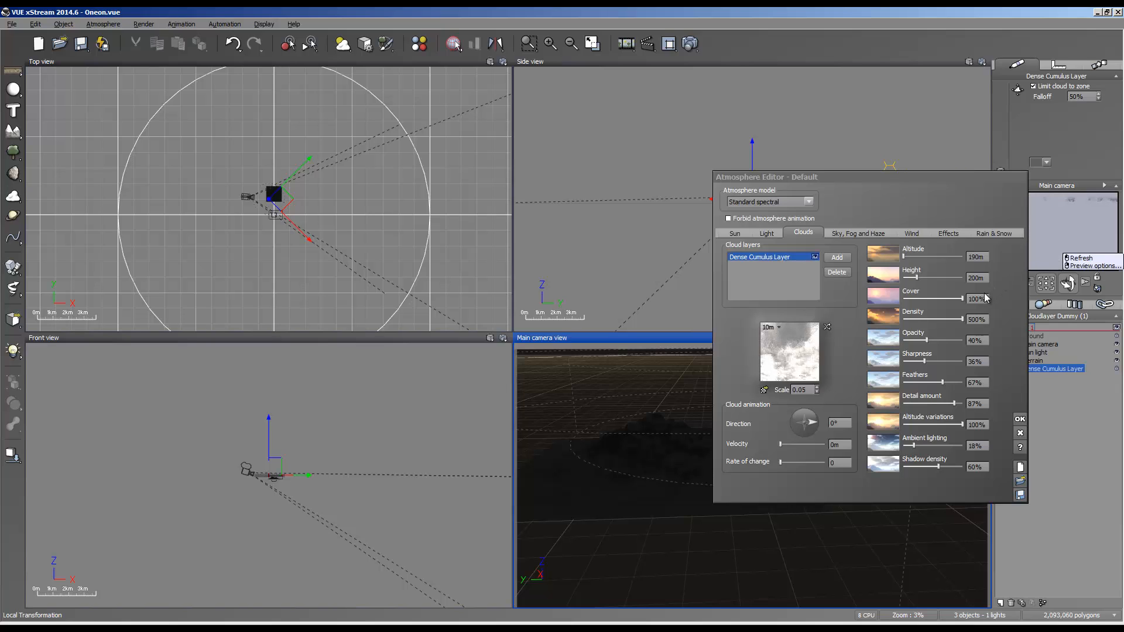
drag(966, 300, 954, 300)
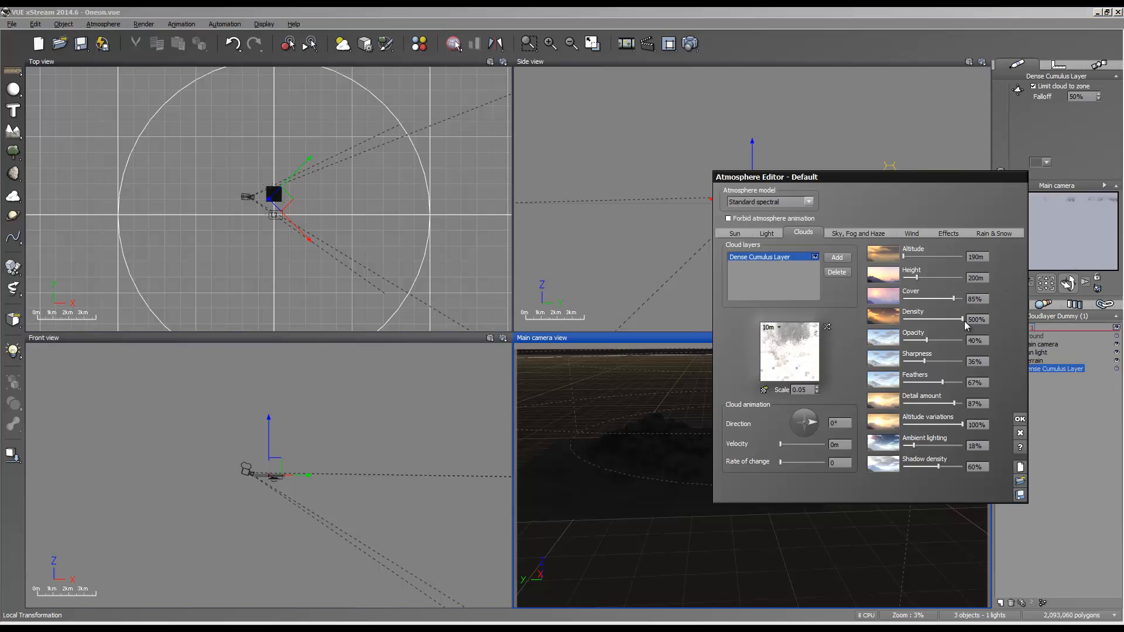
click(1086, 251)
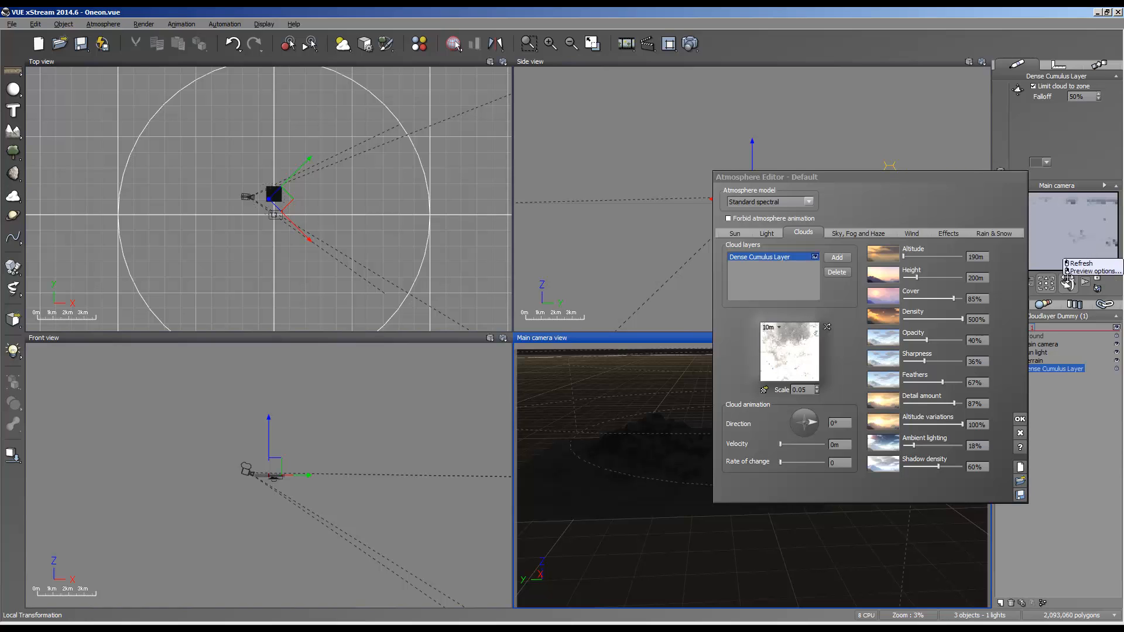
click(1019, 419)
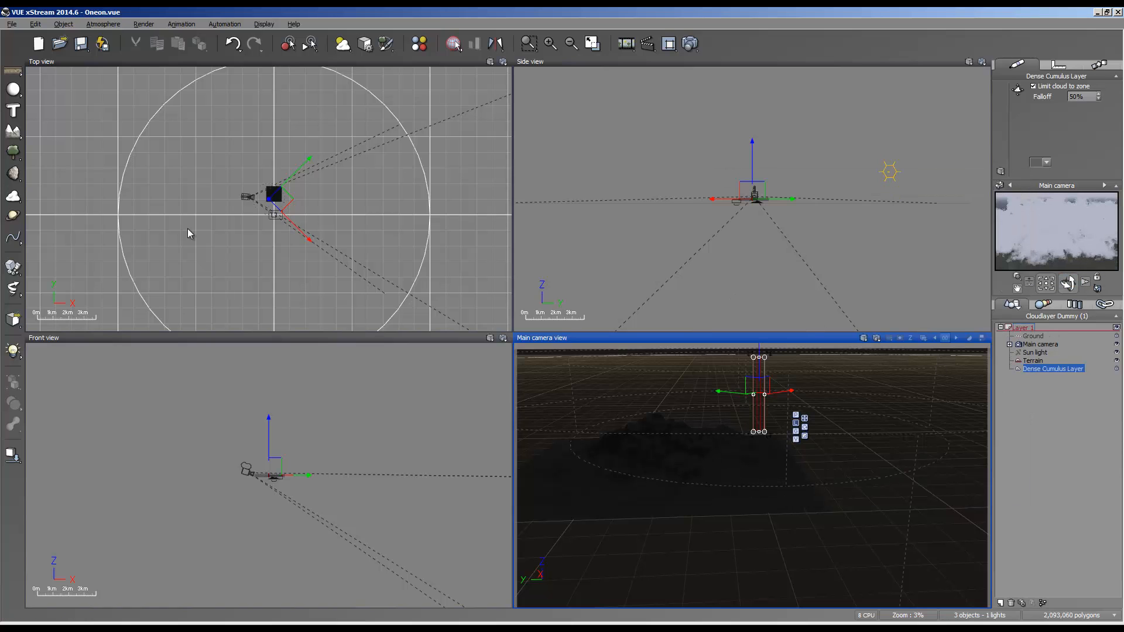
Add a point light high above the terrain and increase its power to 100, and finally to 200.
click(12, 350)
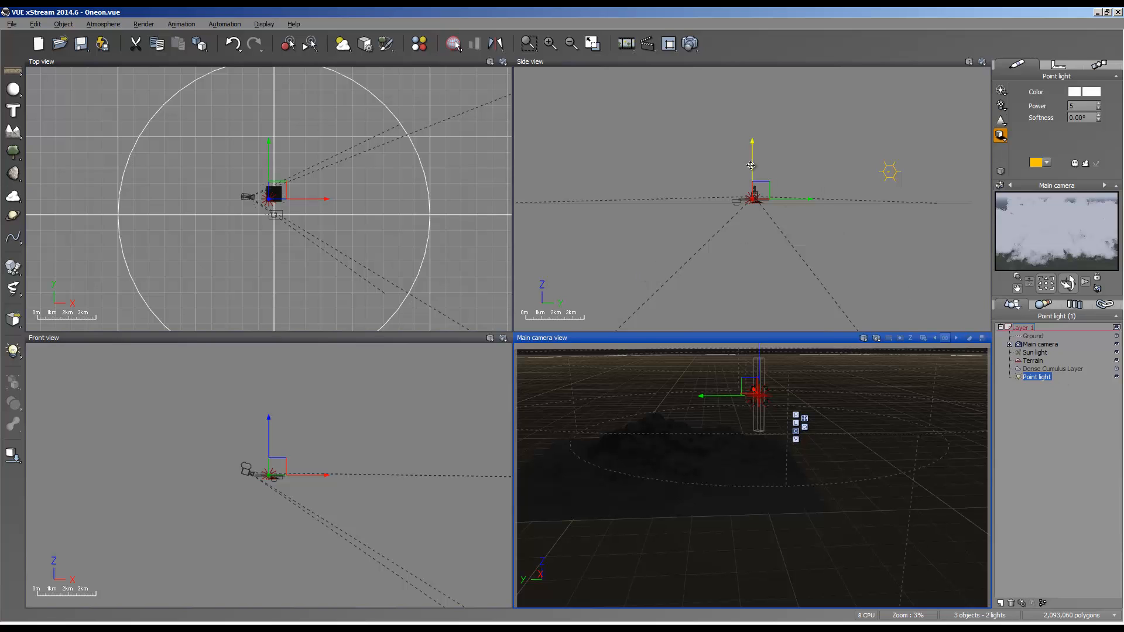
drag(751, 166, 749, 161)
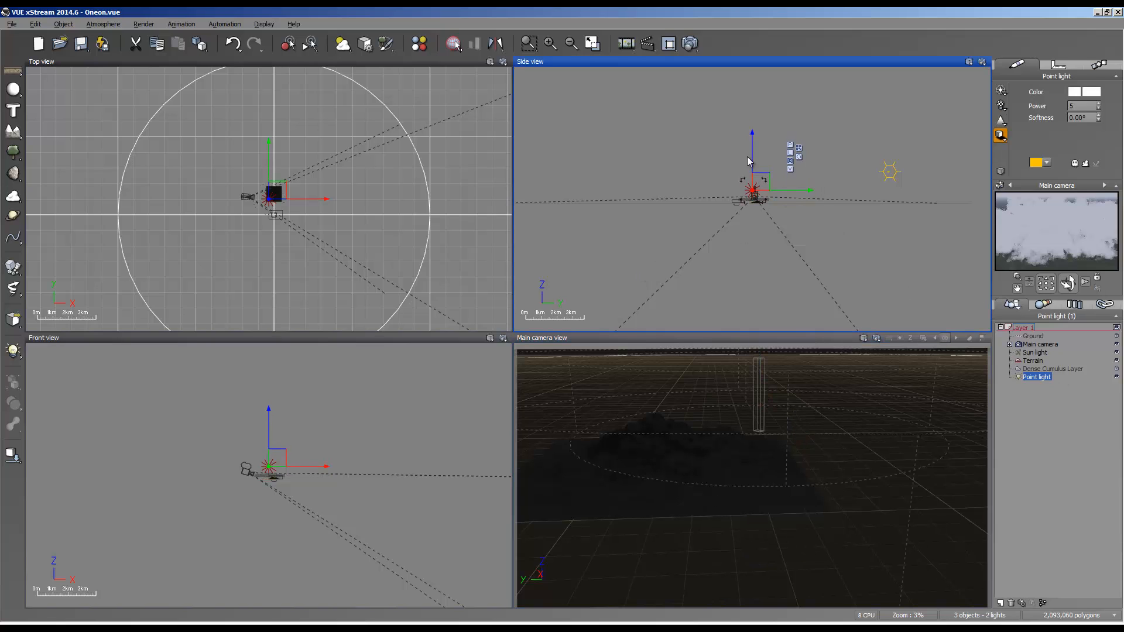
click(1086, 104)
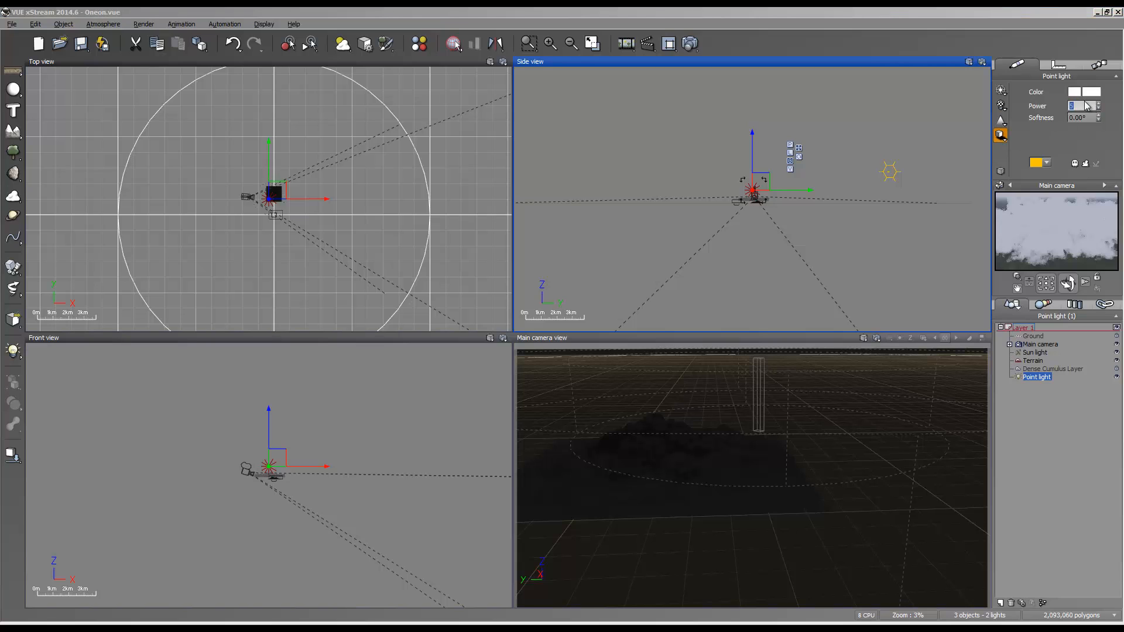
text(100)
key(Return)
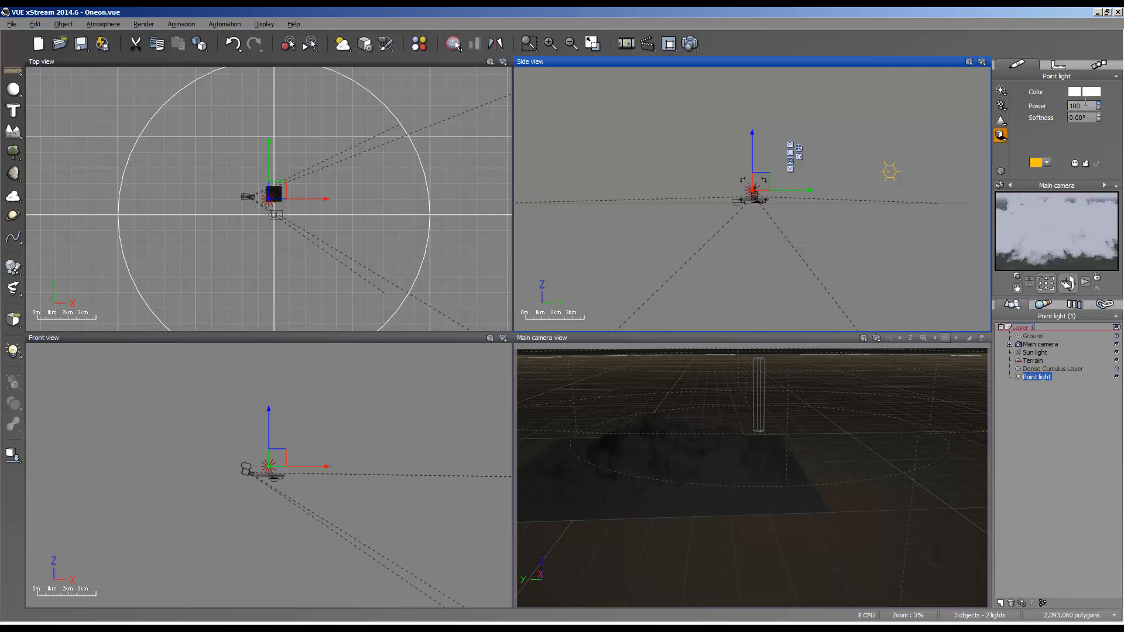
click(1093, 106)
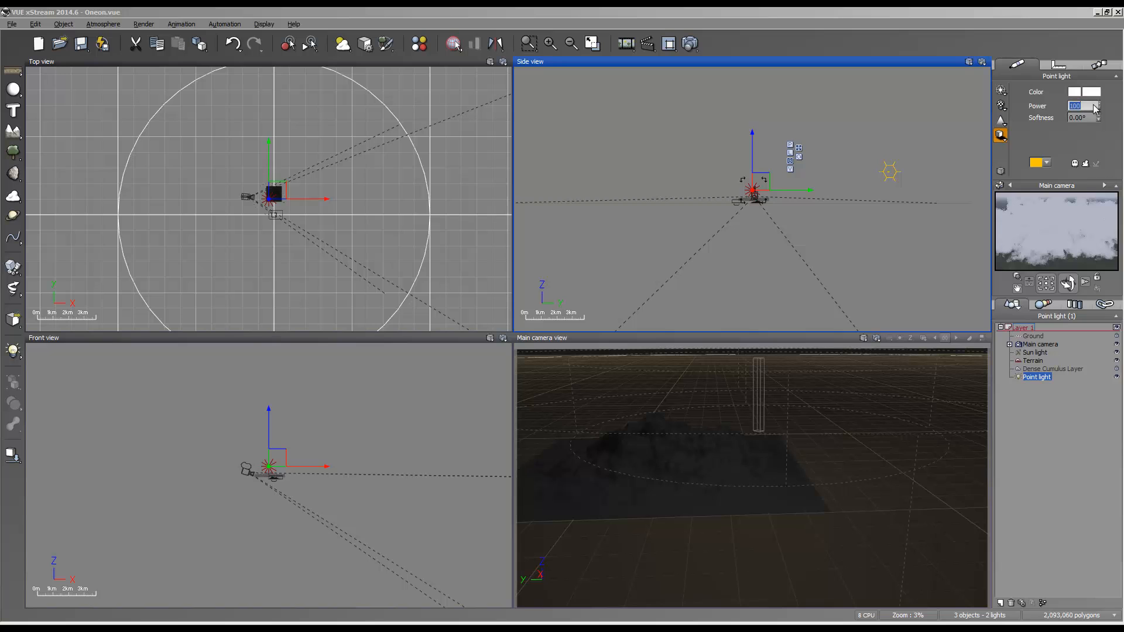
text(200)
key(Return)
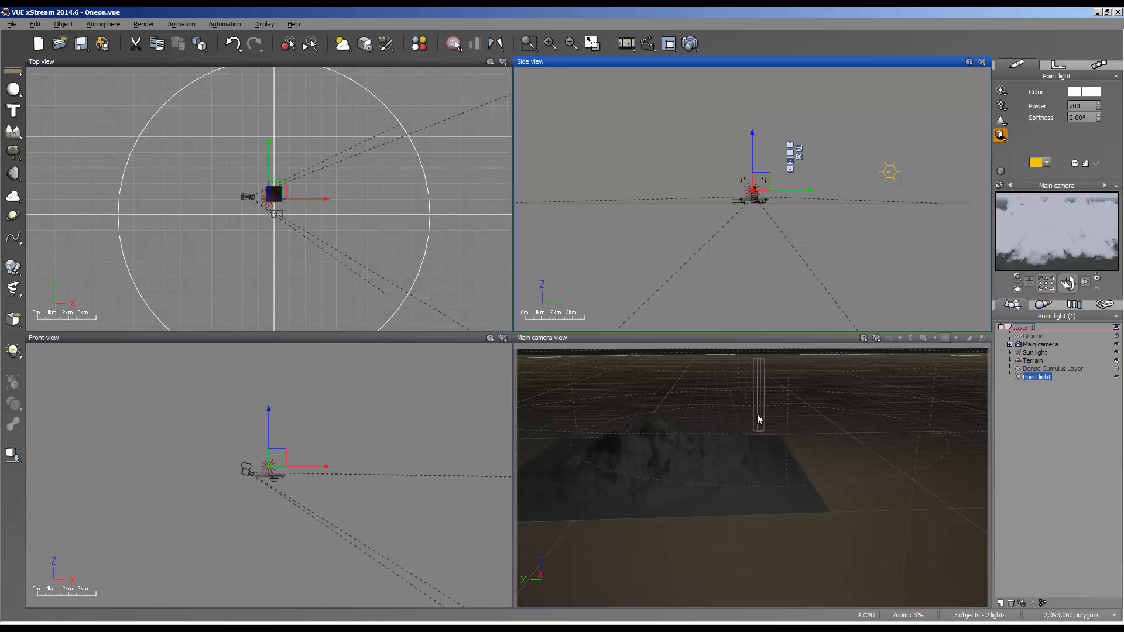
Make the point light illuminate the clouds and refresh the main camera preview from a view showing the light over the terrain.
right_drag(803, 437, 743, 500)
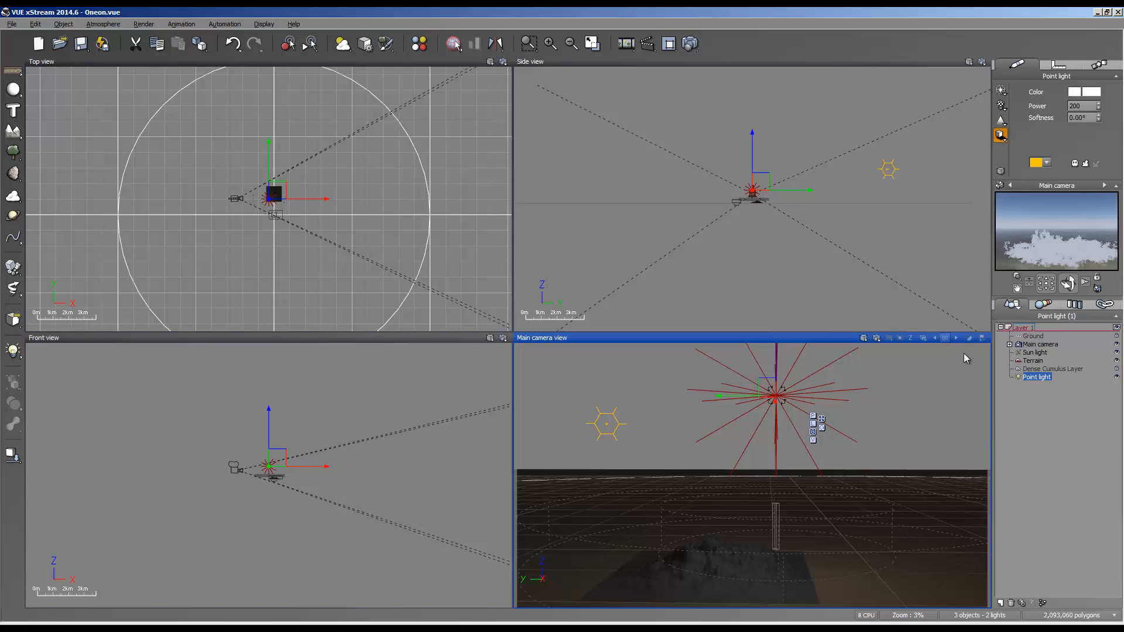
click(1086, 163)
right_click(1093, 281)
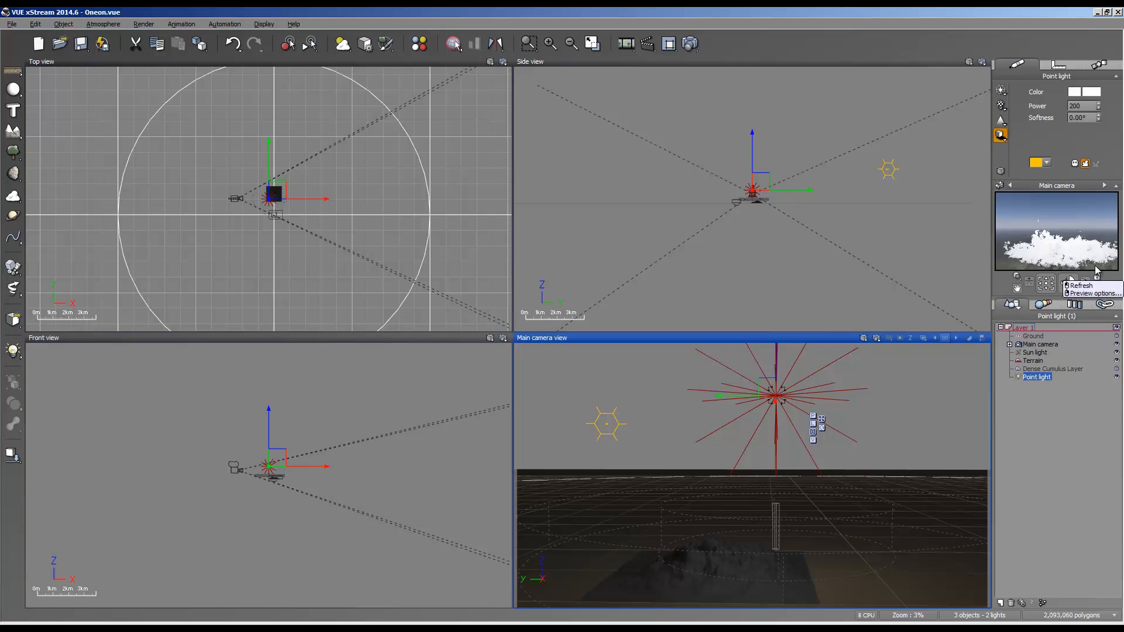
click(1097, 270)
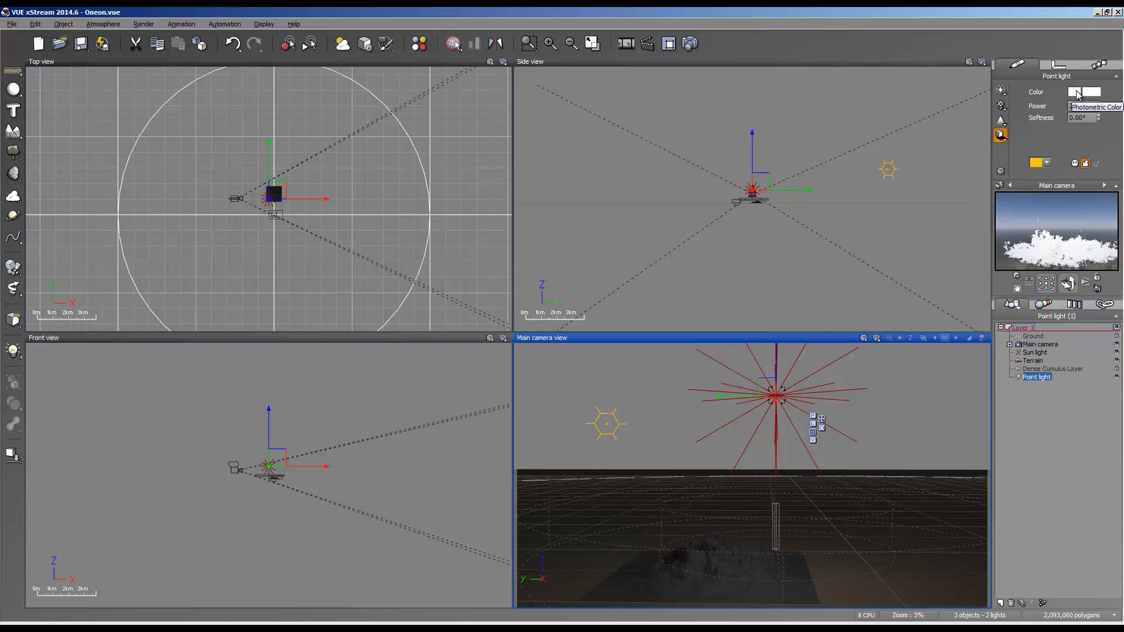
click(1078, 95)
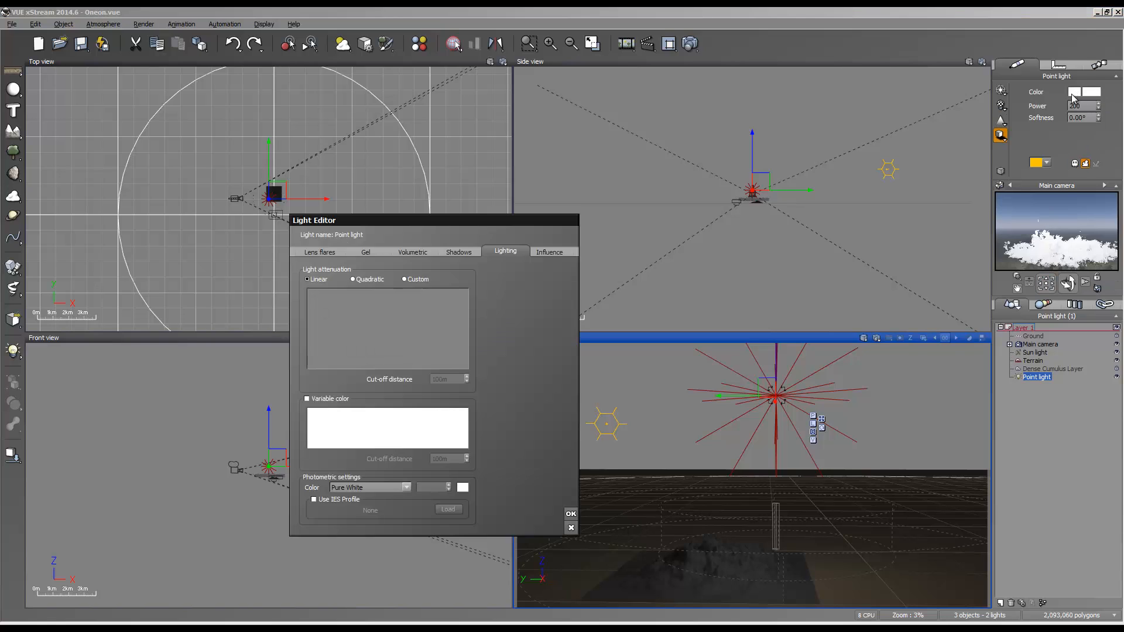
click(351, 489)
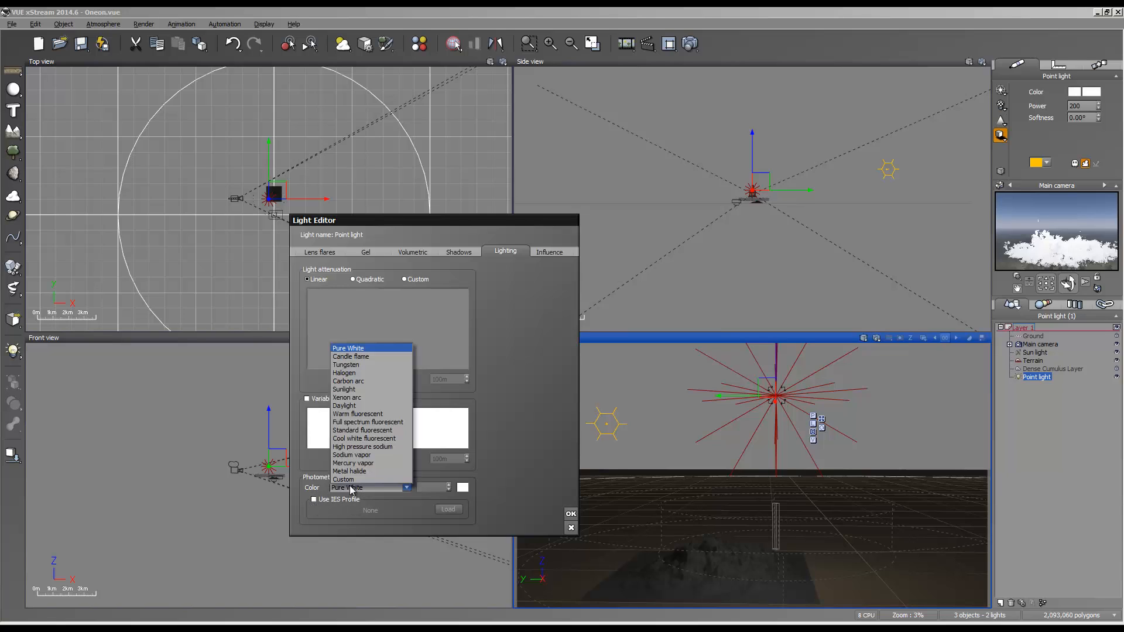
click(508, 450)
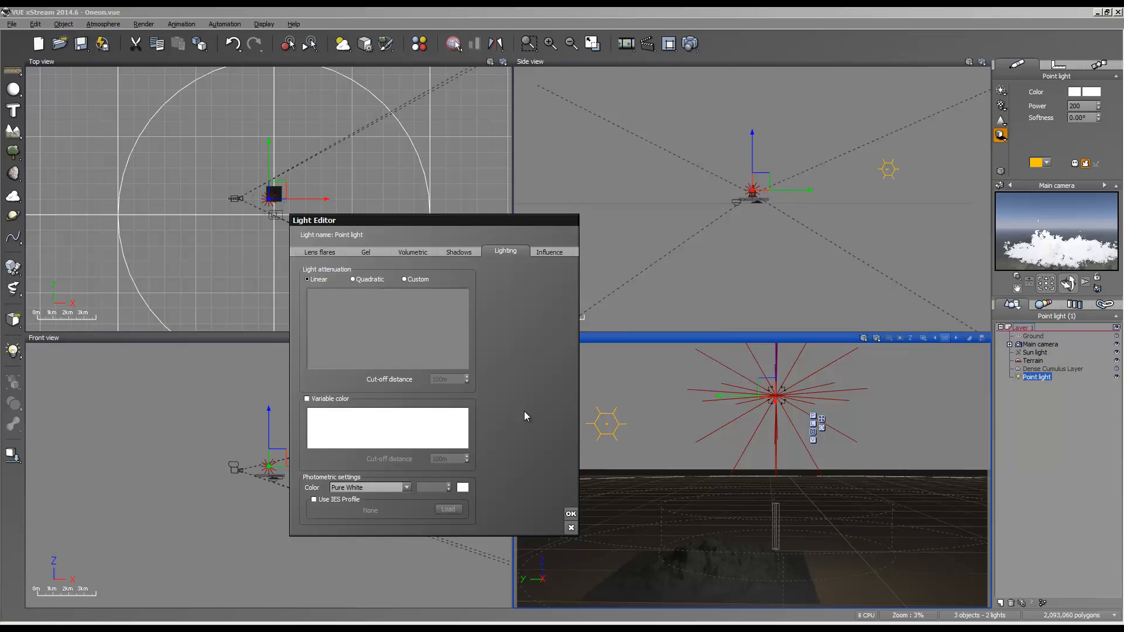
click(387, 488)
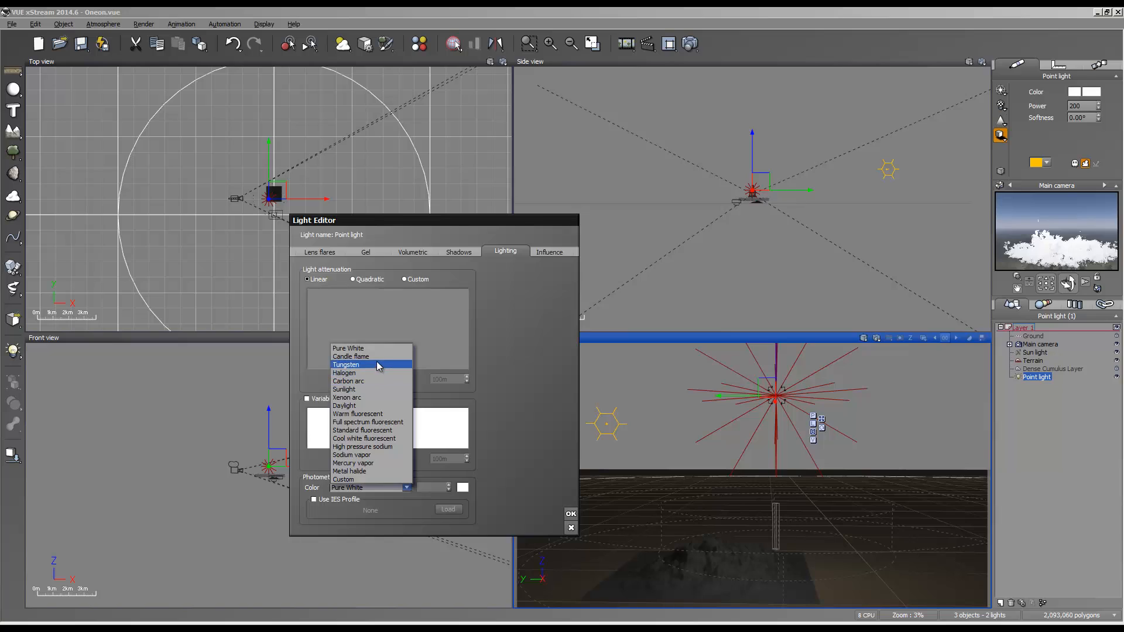
click(366, 389)
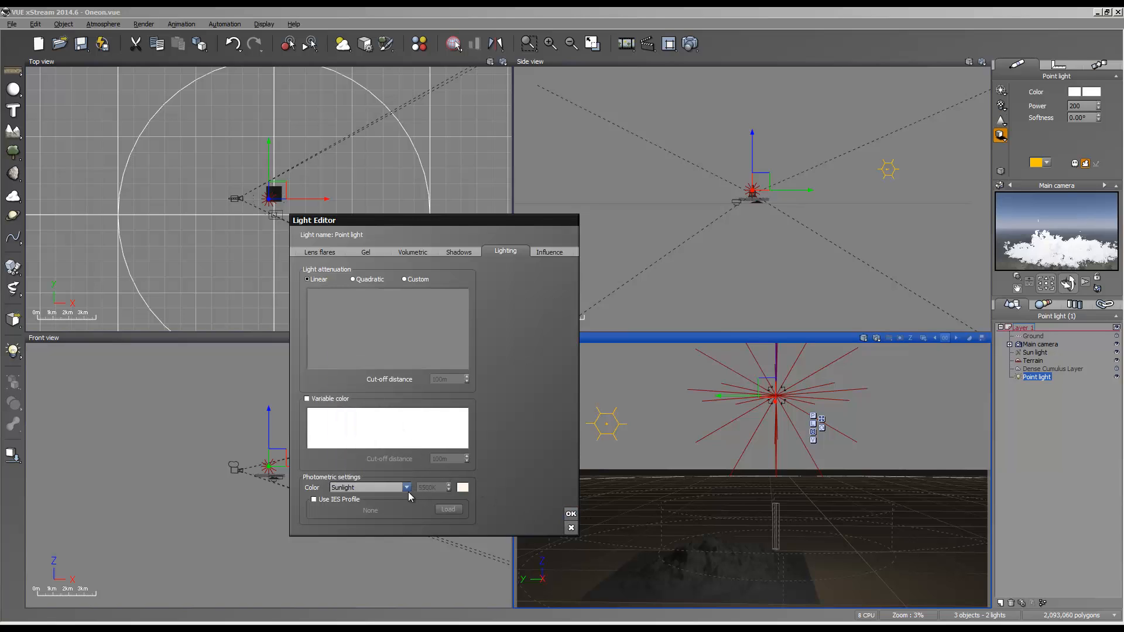
click(572, 528)
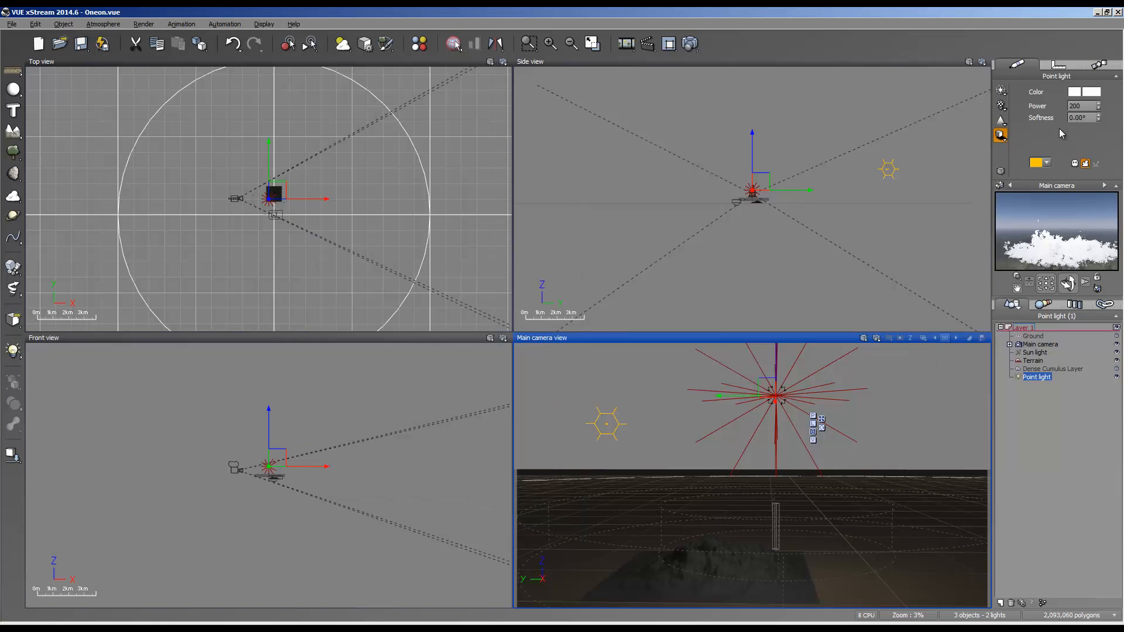
Set the point light's color to a pale peach and accept it.
click(1090, 93)
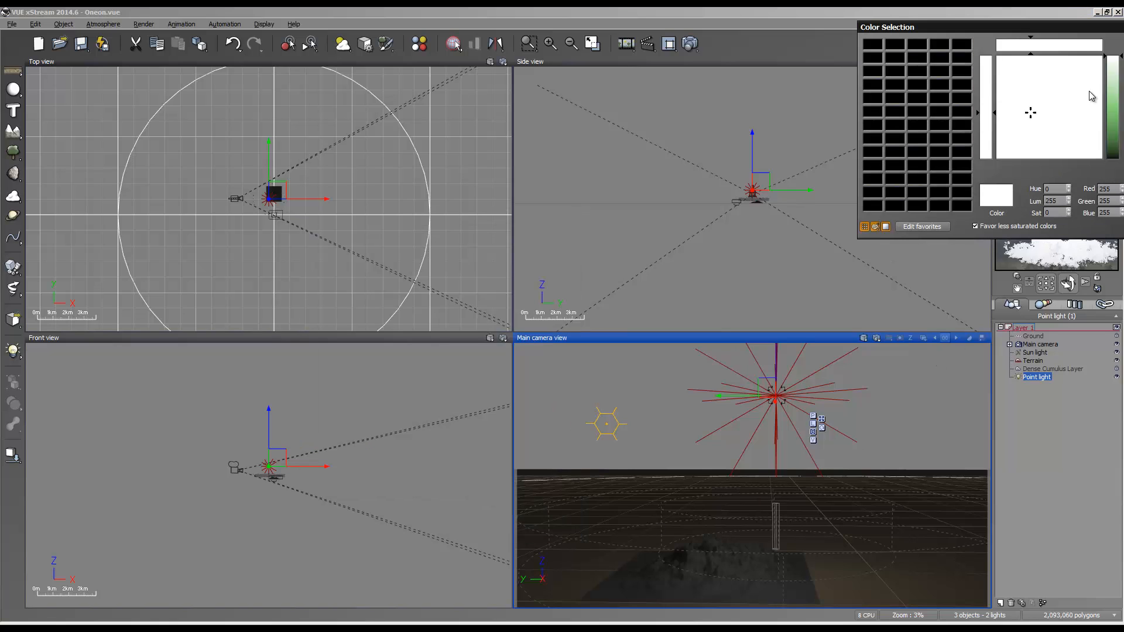
mouse_move(1029, 112)
mouse_down()
mouse_move(1082, 135)
mouse_move(1112, 92)
mouse_move(1005, 75)
mouse_up()
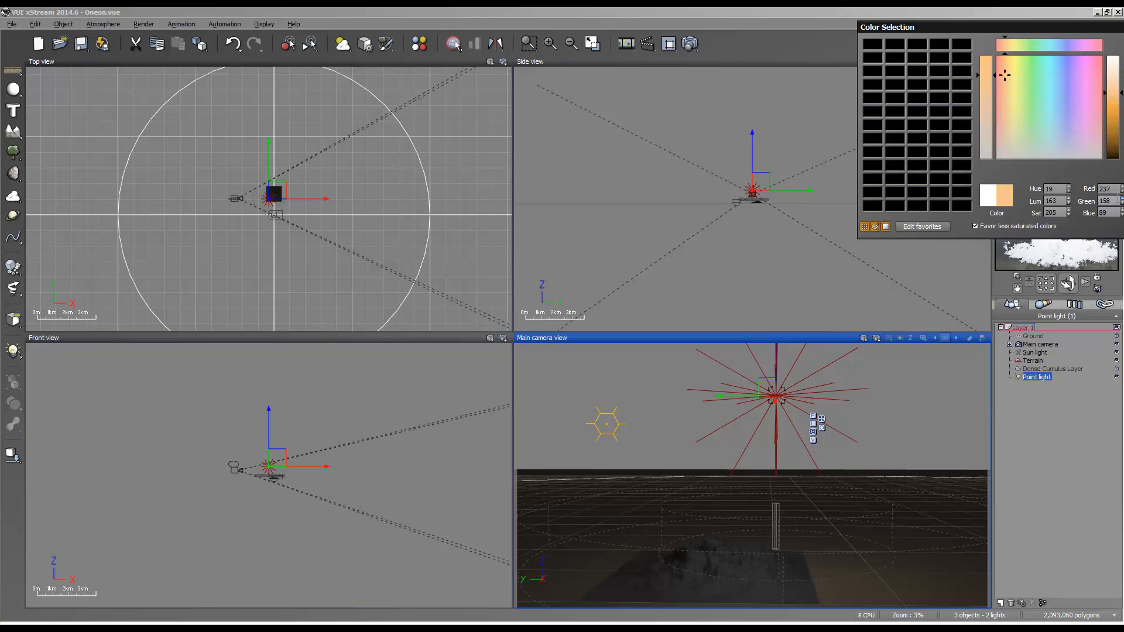
drag(1084, 26, 911, 73)
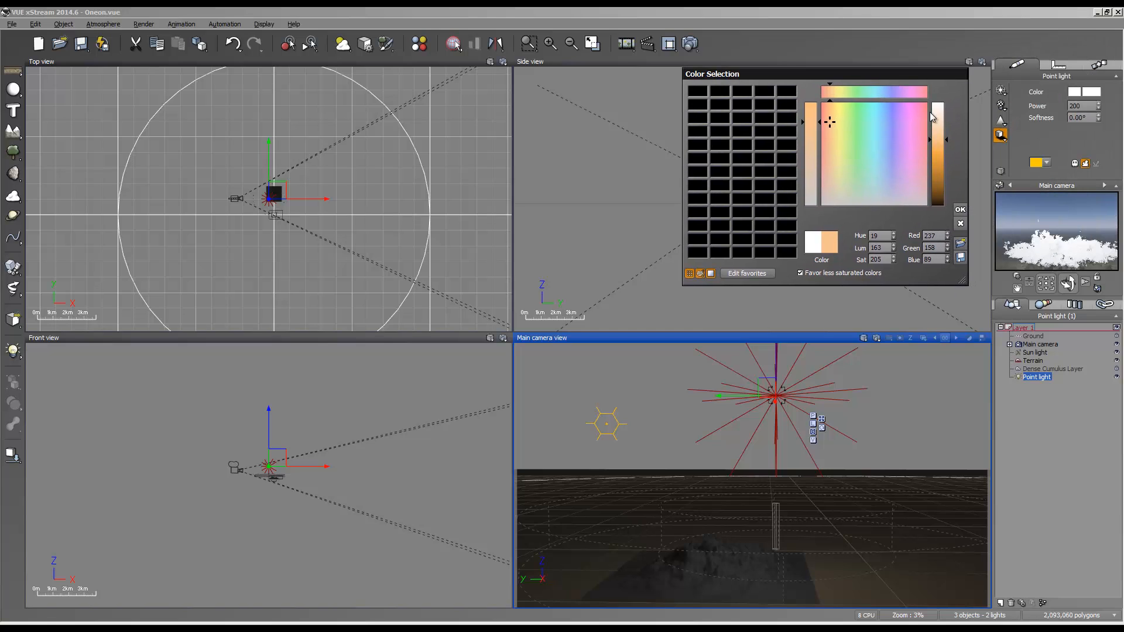
drag(937, 140, 938, 126)
click(961, 211)
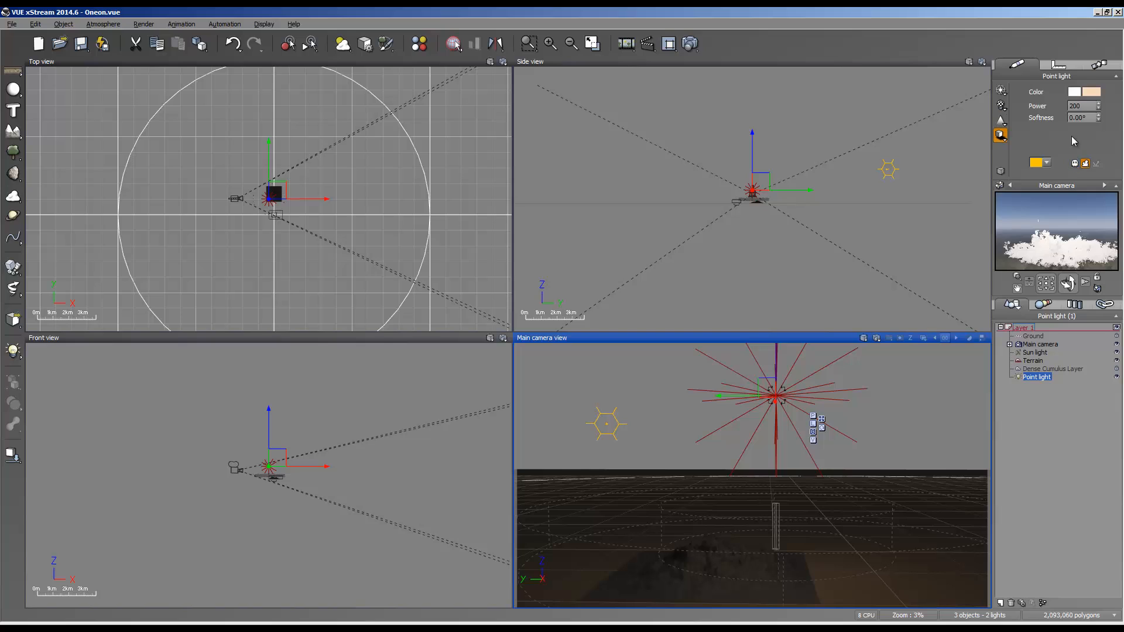
Set the point light's power to 500 and refresh the main camera preview.
click(1082, 106)
text(500)
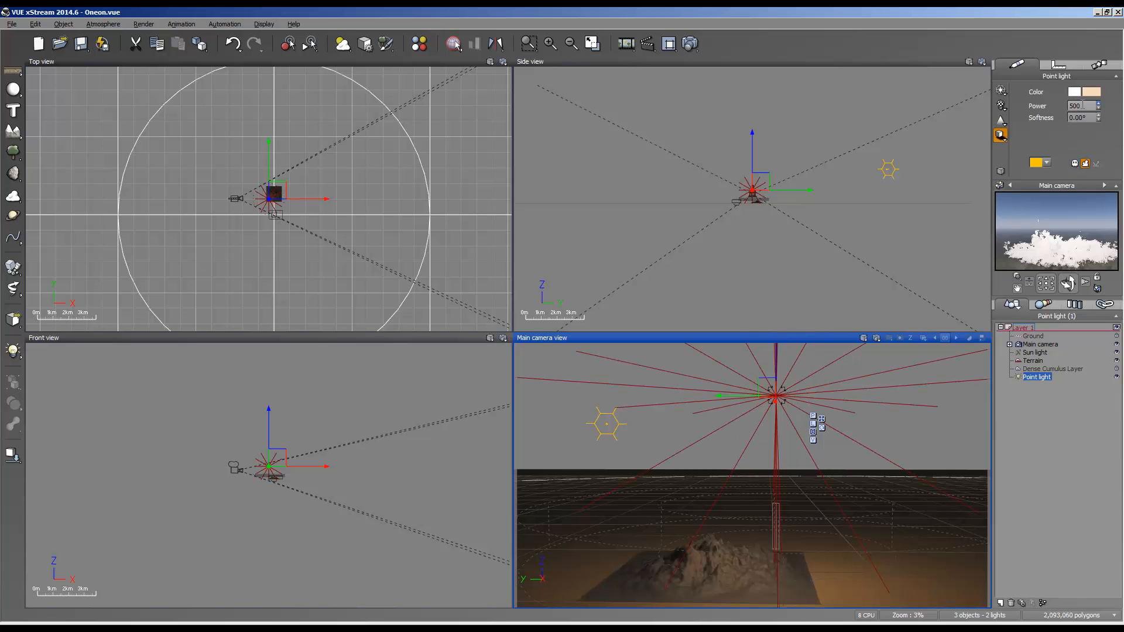
key(Return)
right_click(1047, 234)
click(1068, 246)
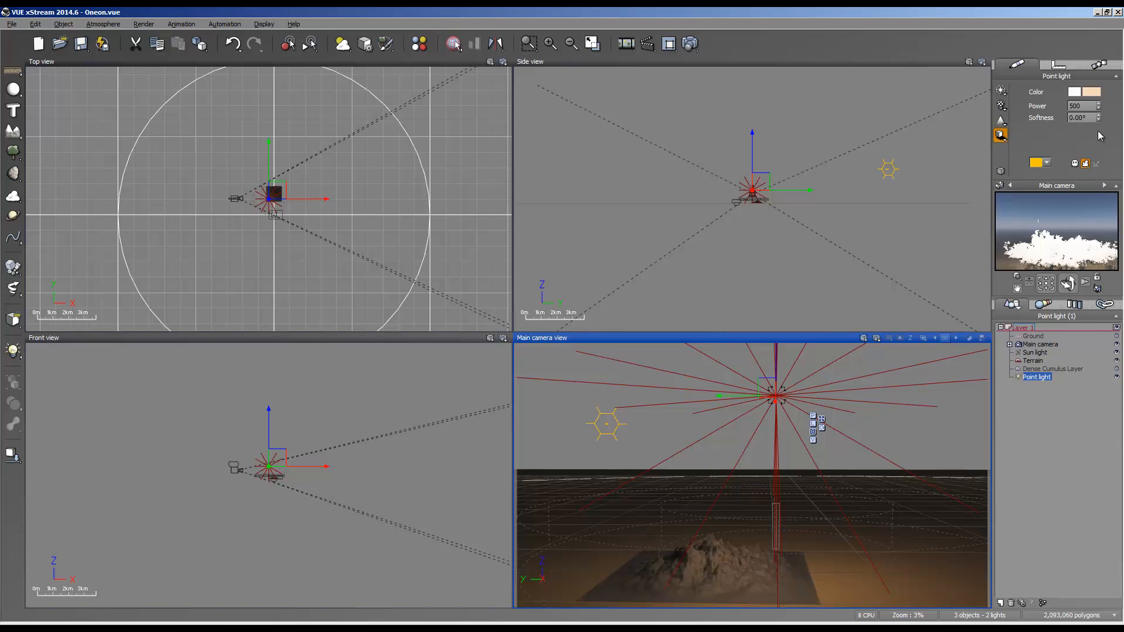
Change the point light's color to a saturated amber with red 243, green 137 and blue 0.
click(1094, 91)
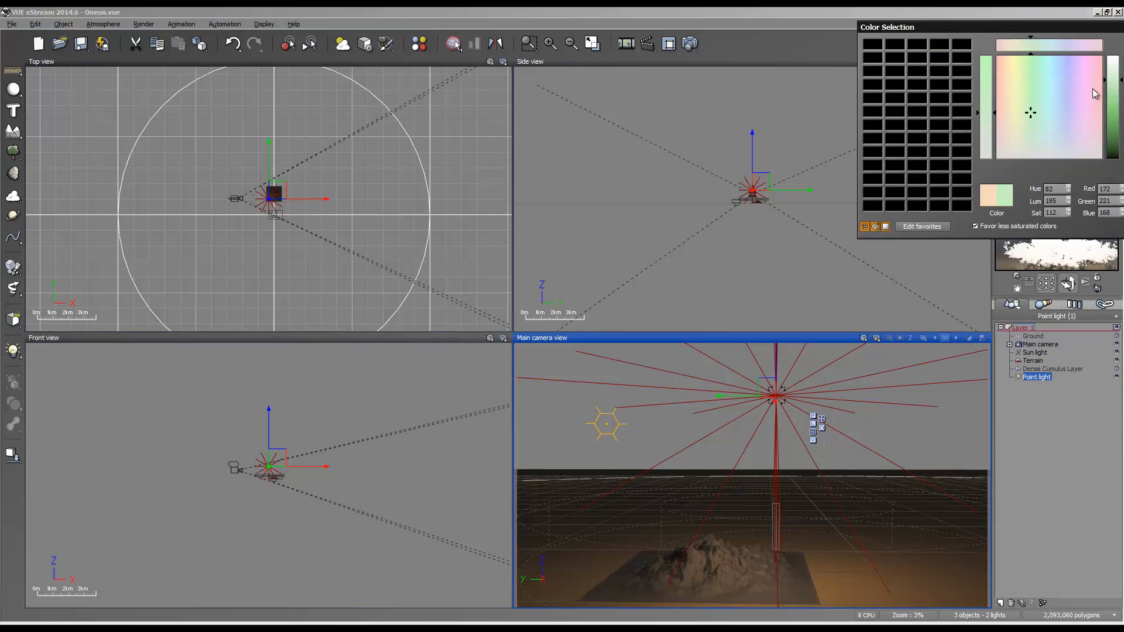
drag(1061, 134, 999, 82)
click(1113, 100)
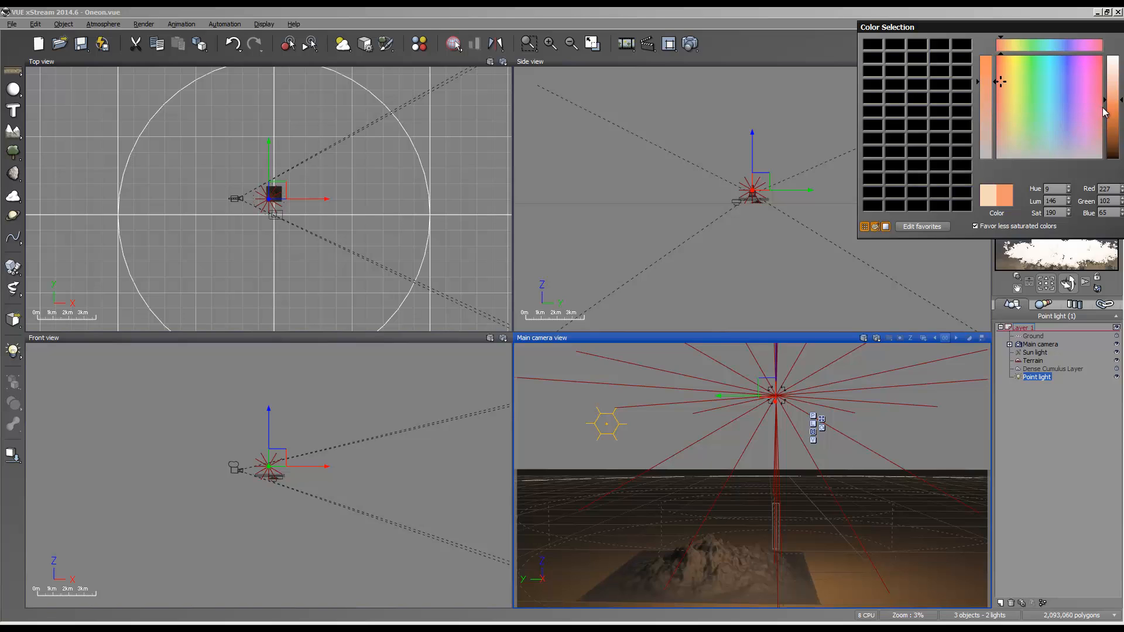
drag(1112, 110, 1112, 117)
drag(993, 88, 996, 59)
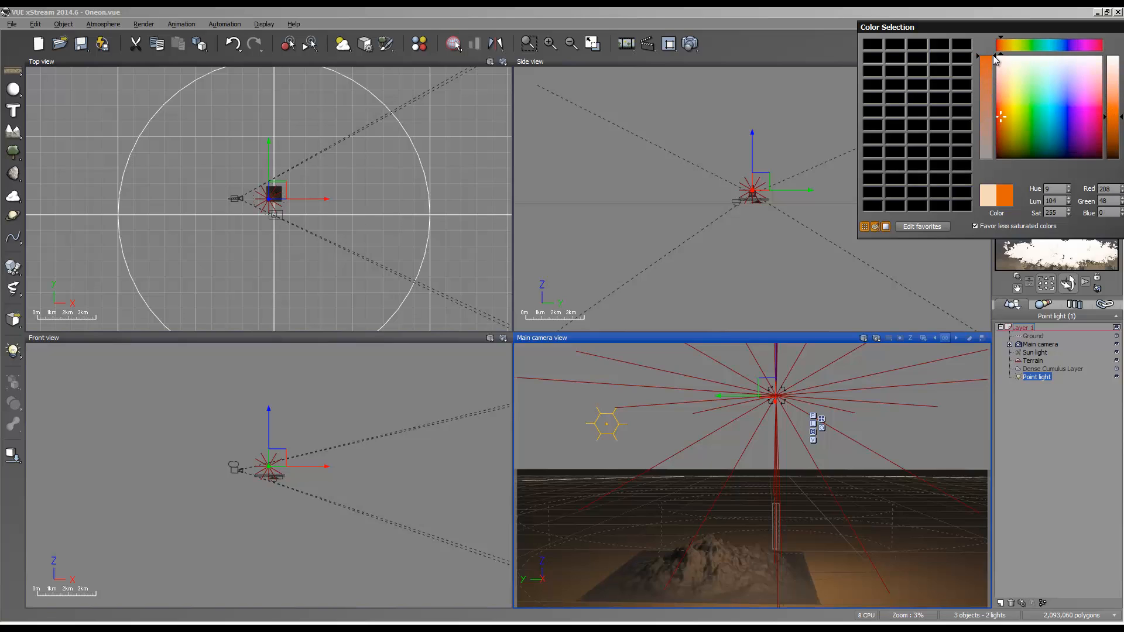
click(1109, 104)
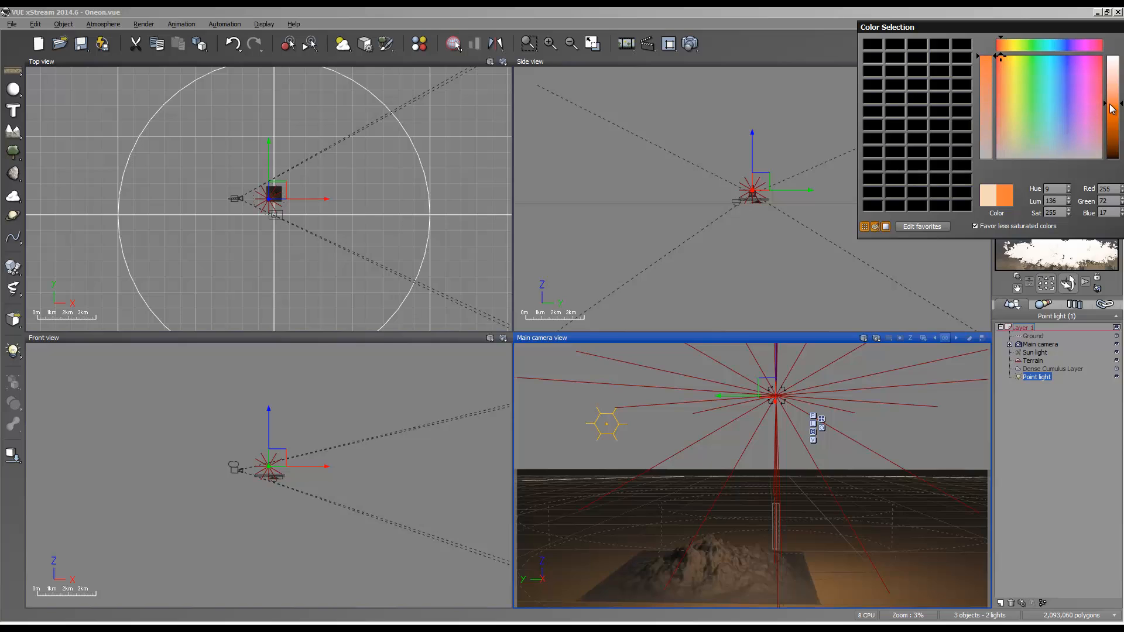
drag(1046, 28, 904, 66)
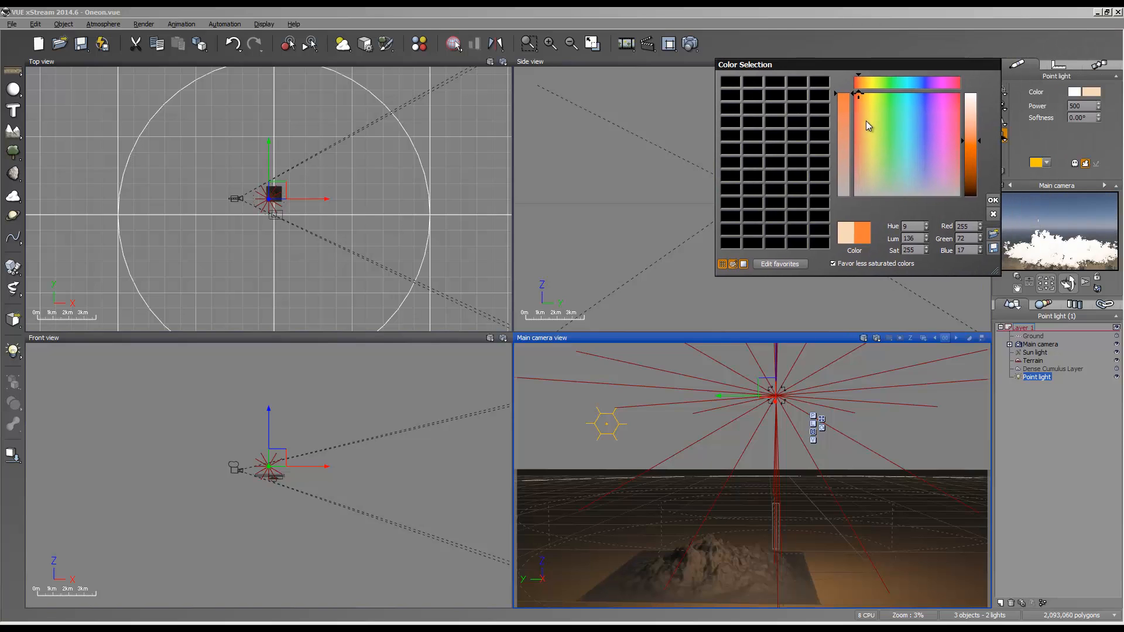
click(865, 119)
drag(843, 120, 845, 98)
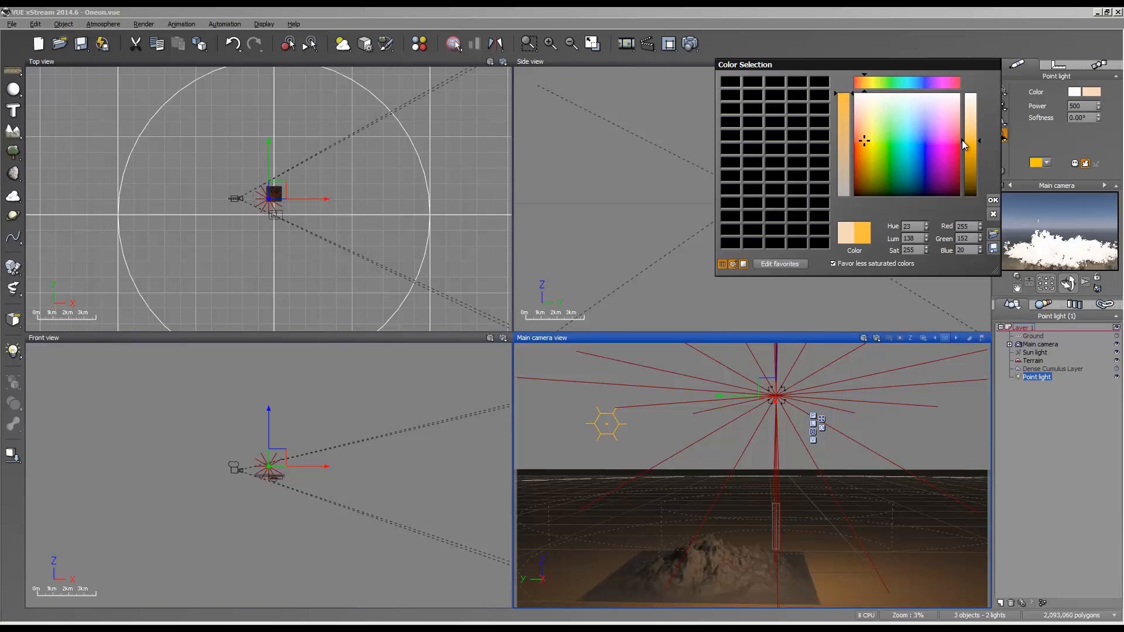
mouse_move(963, 142)
mouse_down()
mouse_move(967, 131)
mouse_move(971, 150)
mouse_up()
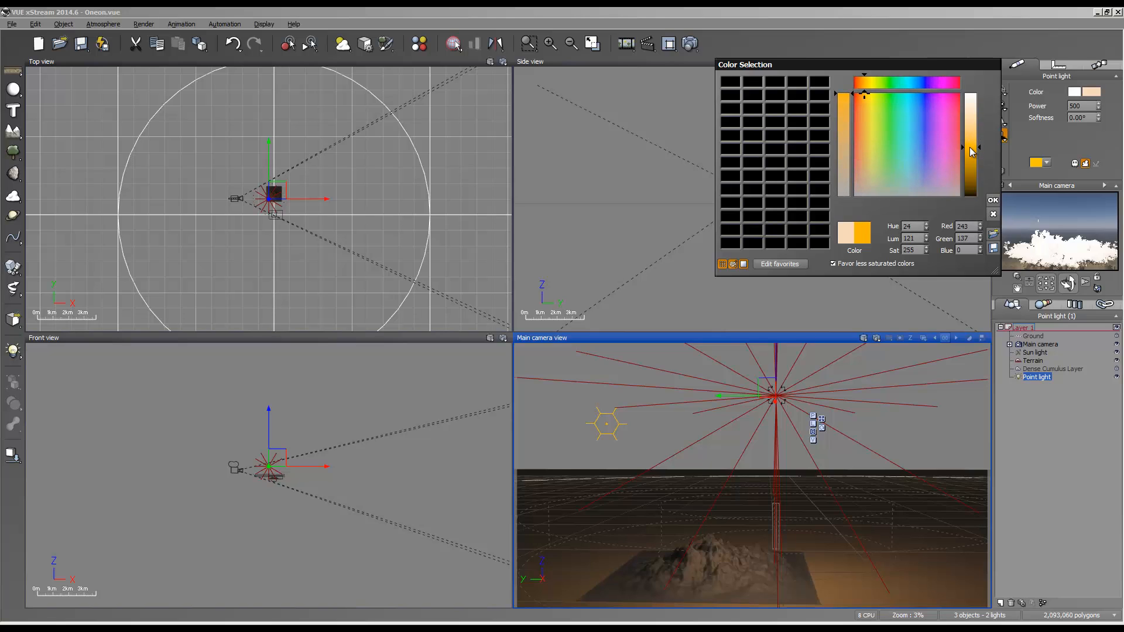
click(993, 199)
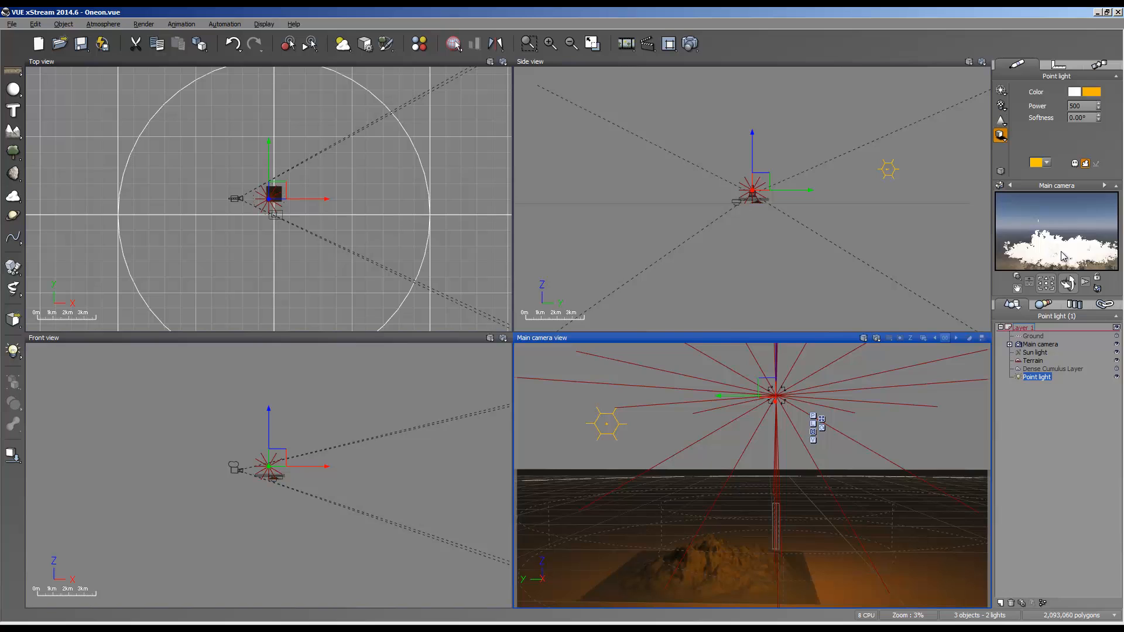
Refresh the main camera preview to examine the cloud lighting, including from a closer view and one tilted down onto the terrain.
right_click(1063, 257)
click(1078, 268)
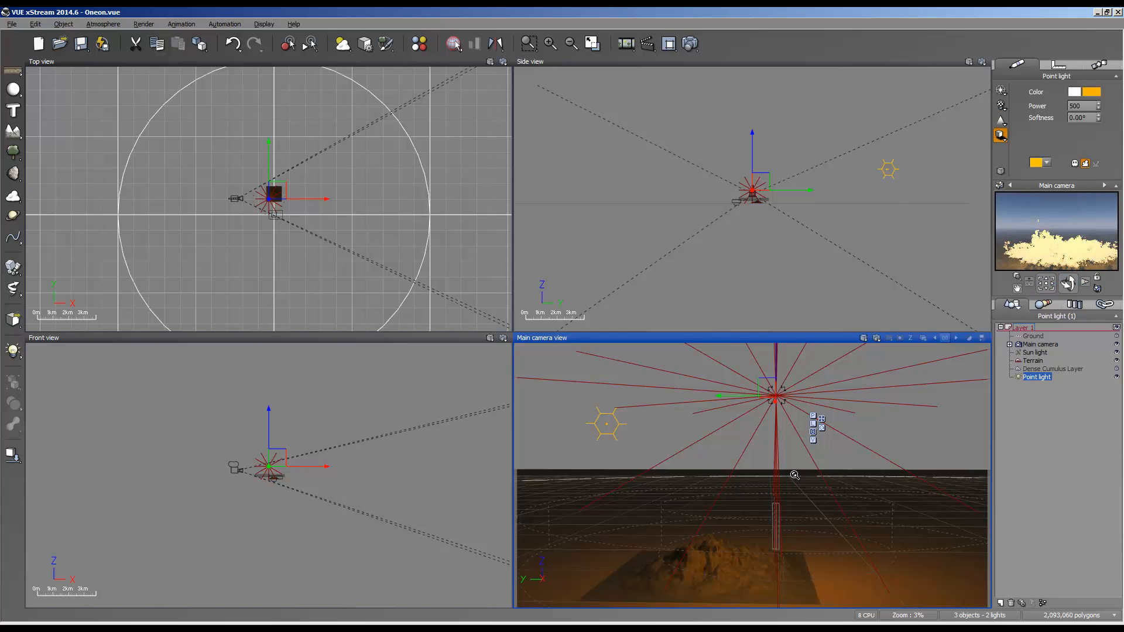
scroll(795, 475, down, 5)
right_click(1059, 244)
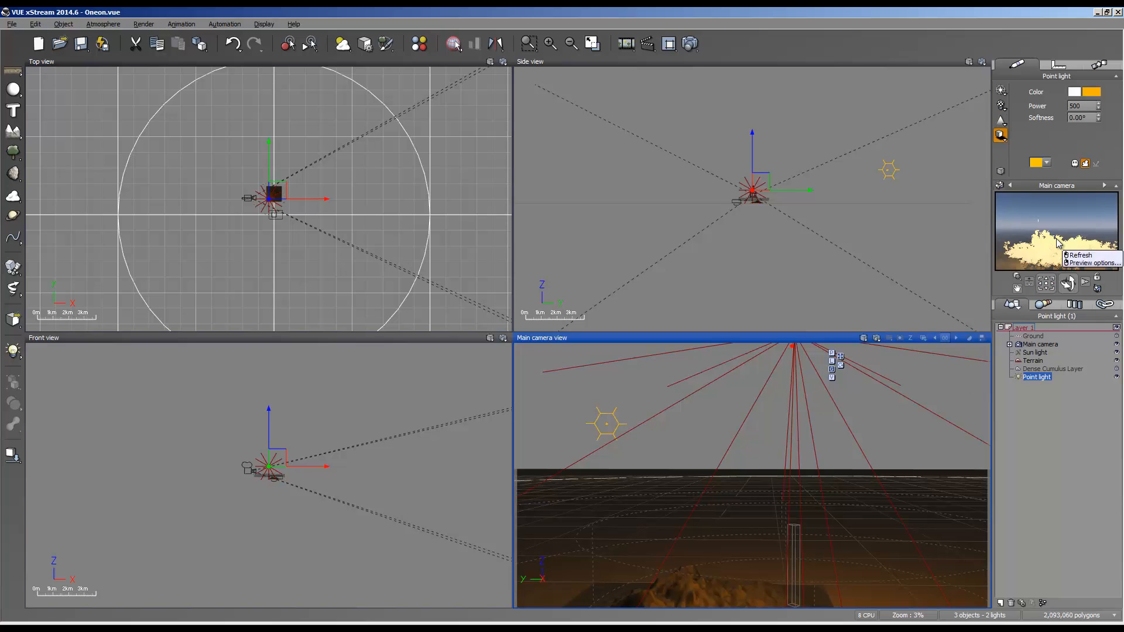
click(1080, 255)
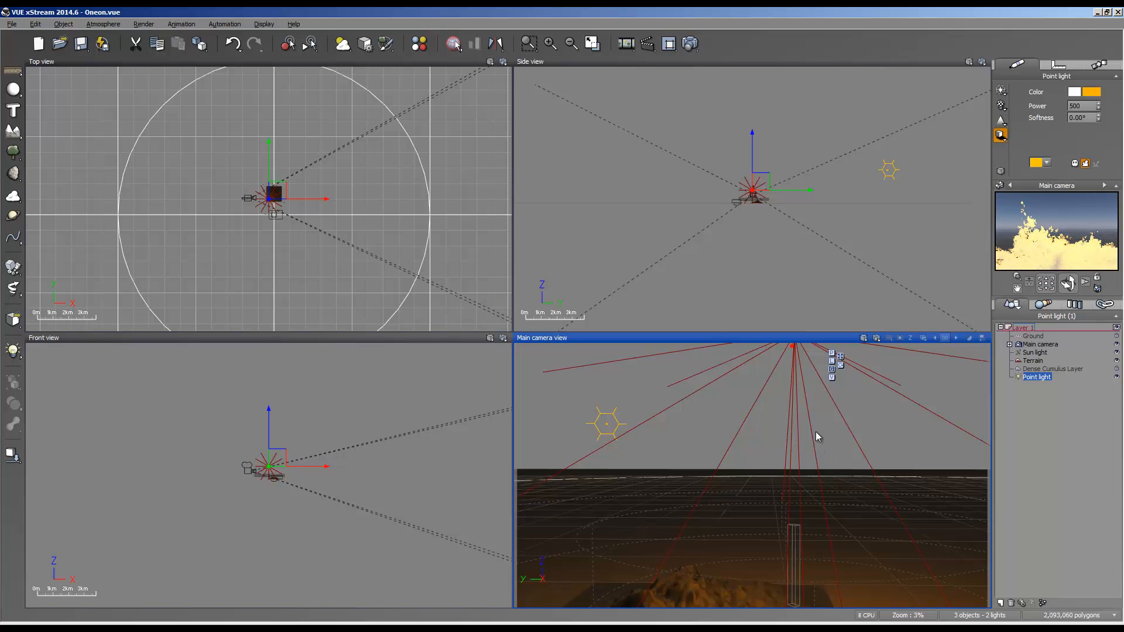
right_drag(816, 431, 814, 367)
right_click(1062, 233)
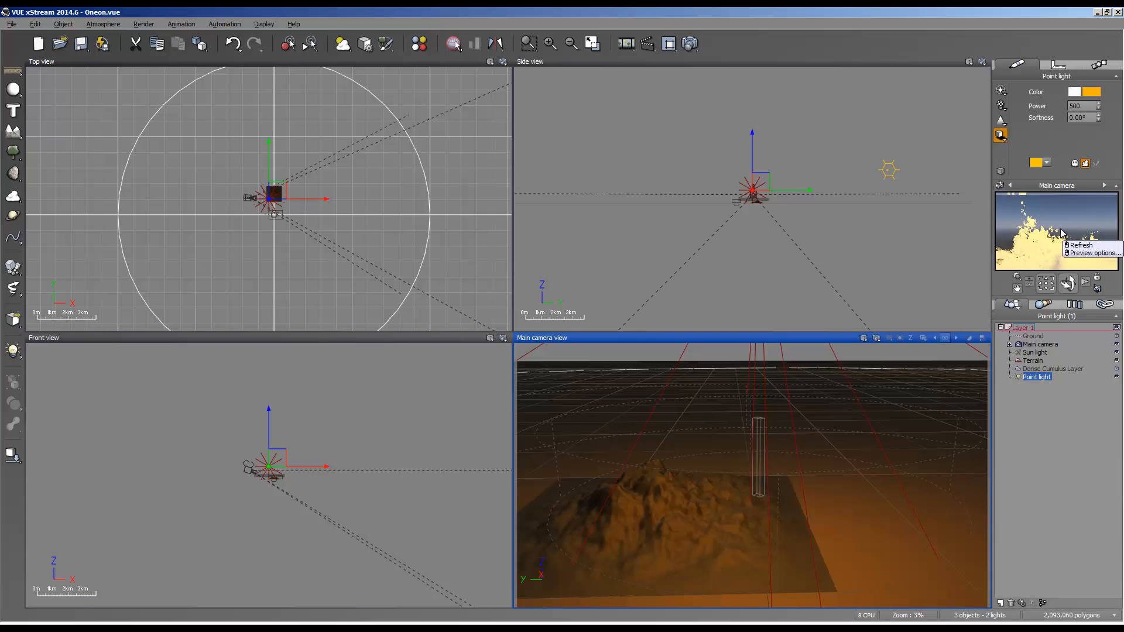
click(1055, 231)
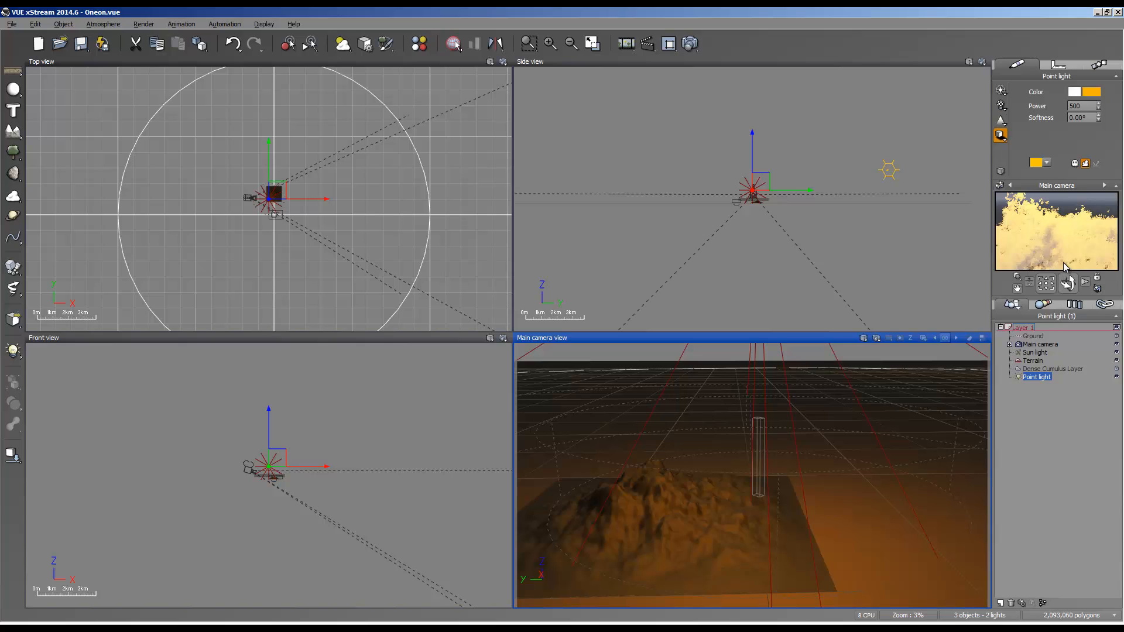
Change the point light's color to orange-red with red 239, green 26 and blue 3.
click(1091, 92)
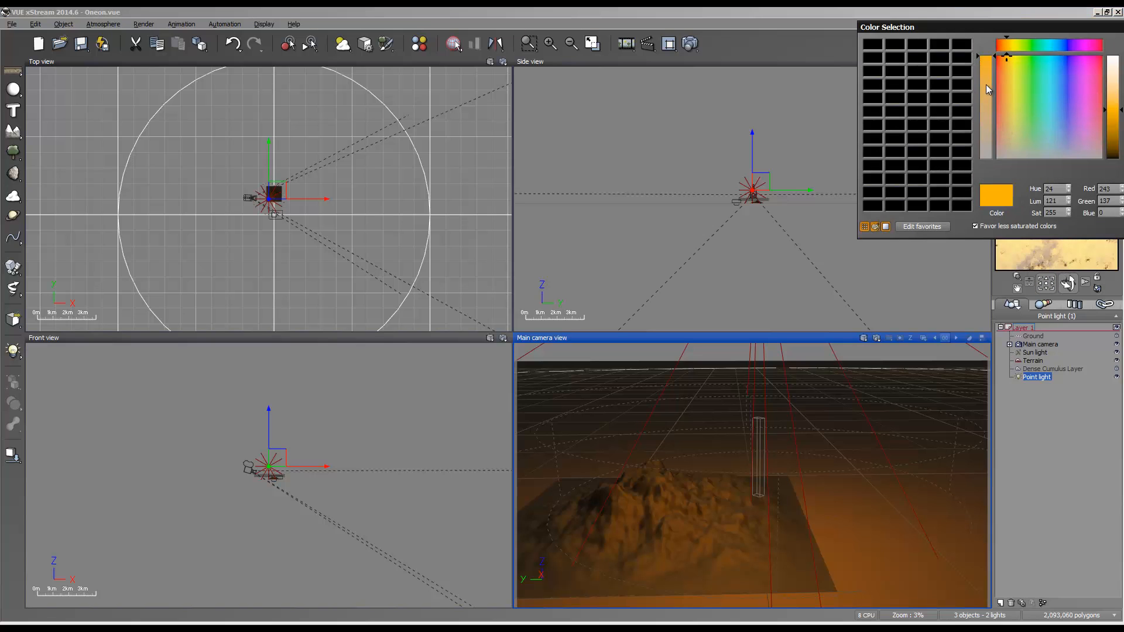
click(998, 58)
drag(999, 58, 997, 59)
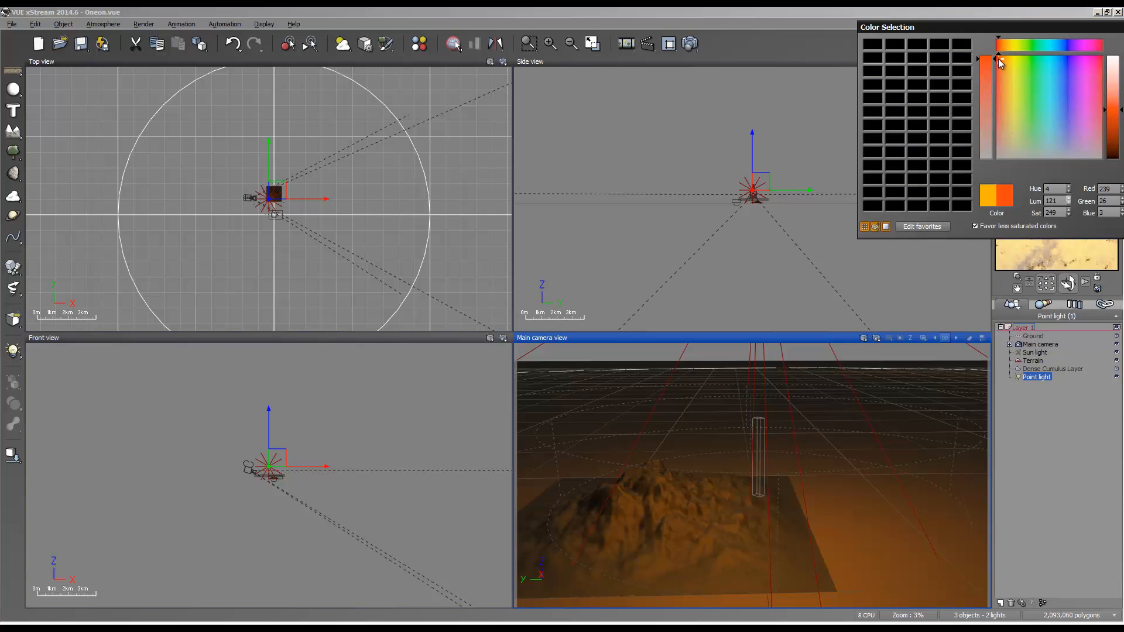
drag(1065, 31, 774, 85)
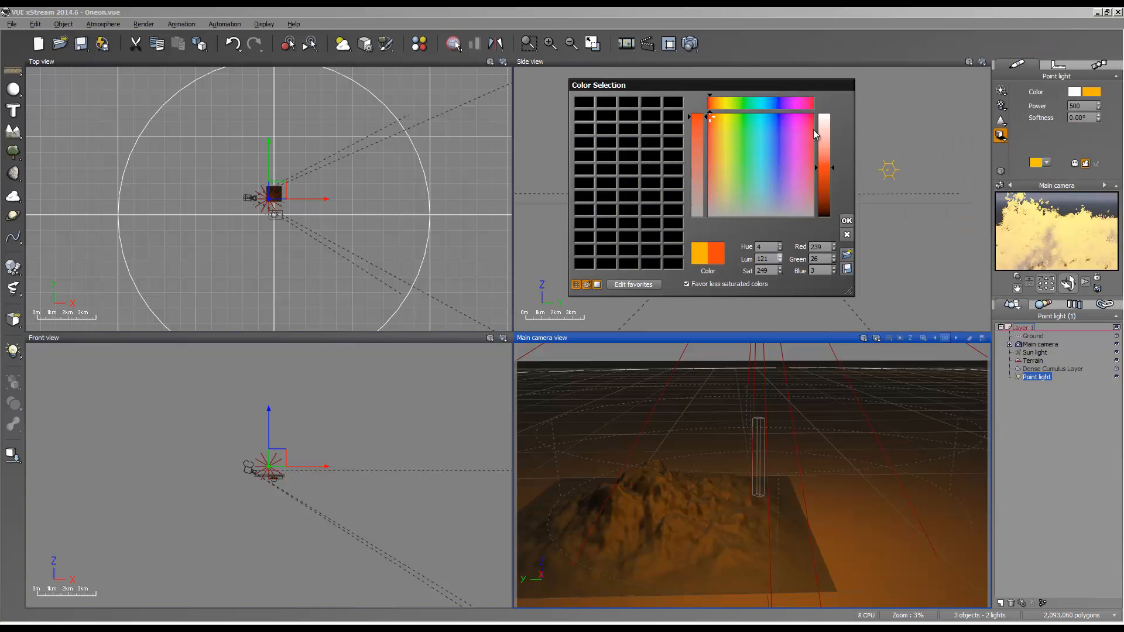
click(847, 220)
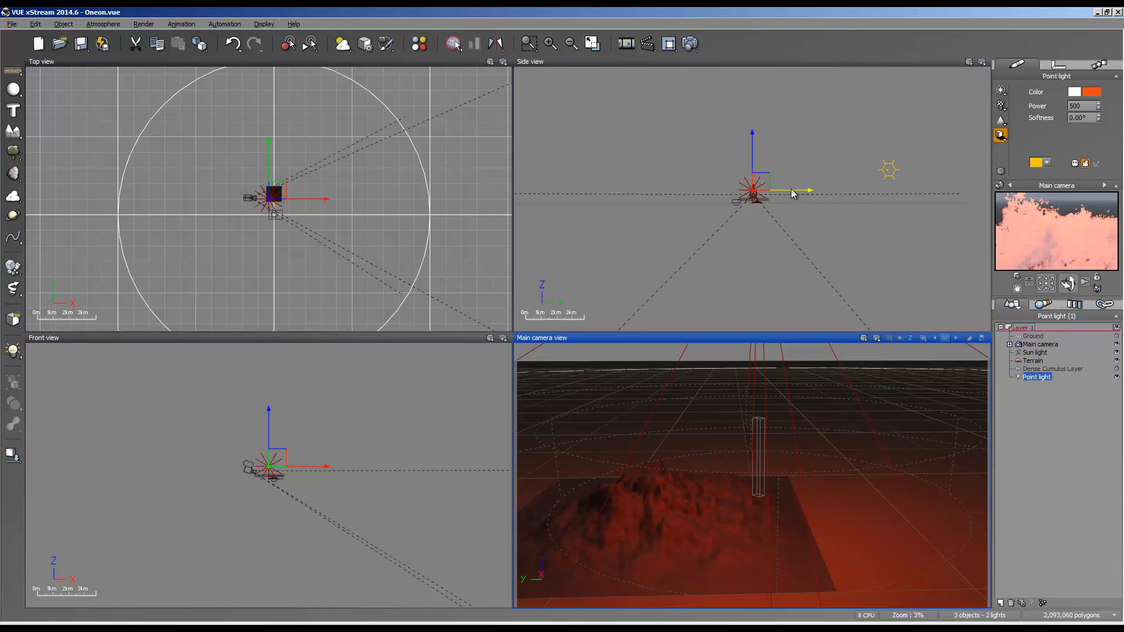
Move the point light sideways away from the terrain, raise it higher, and preview the main camera view from farther back.
drag(792, 192, 761, 188)
click(722, 165)
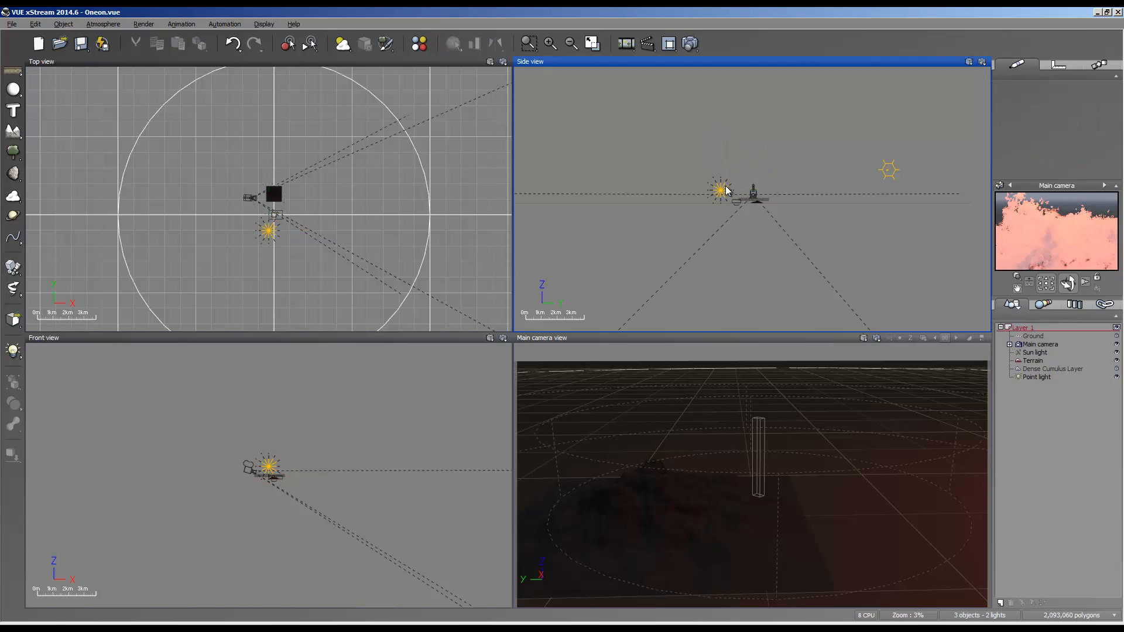
click(721, 190)
drag(722, 158, 722, 139)
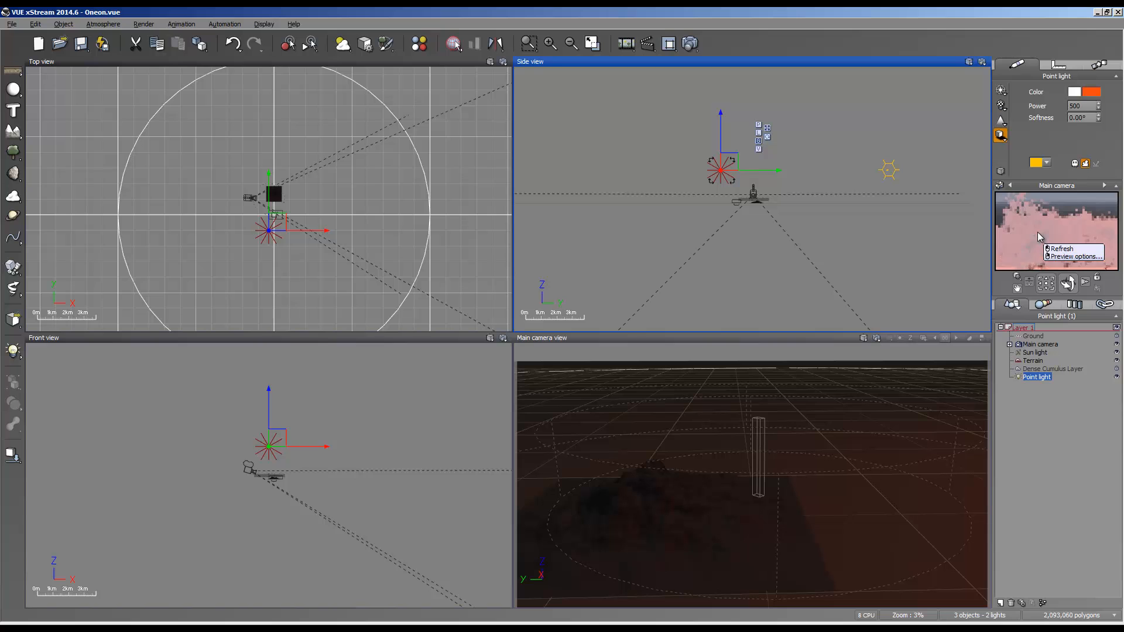
scroll(788, 506, down, 3)
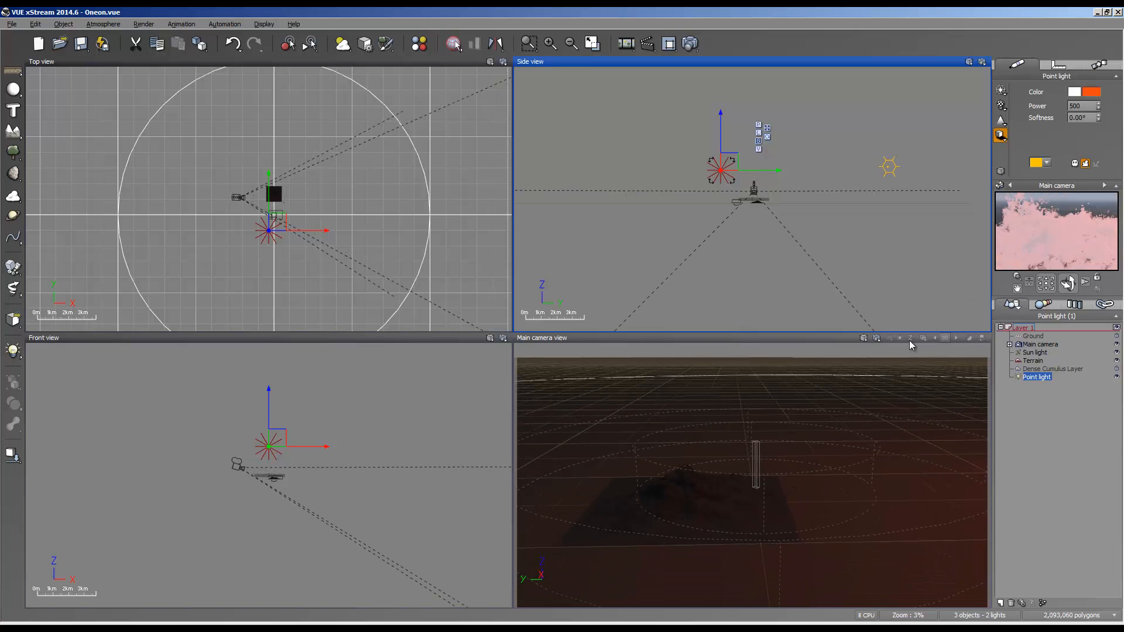
click(1104, 286)
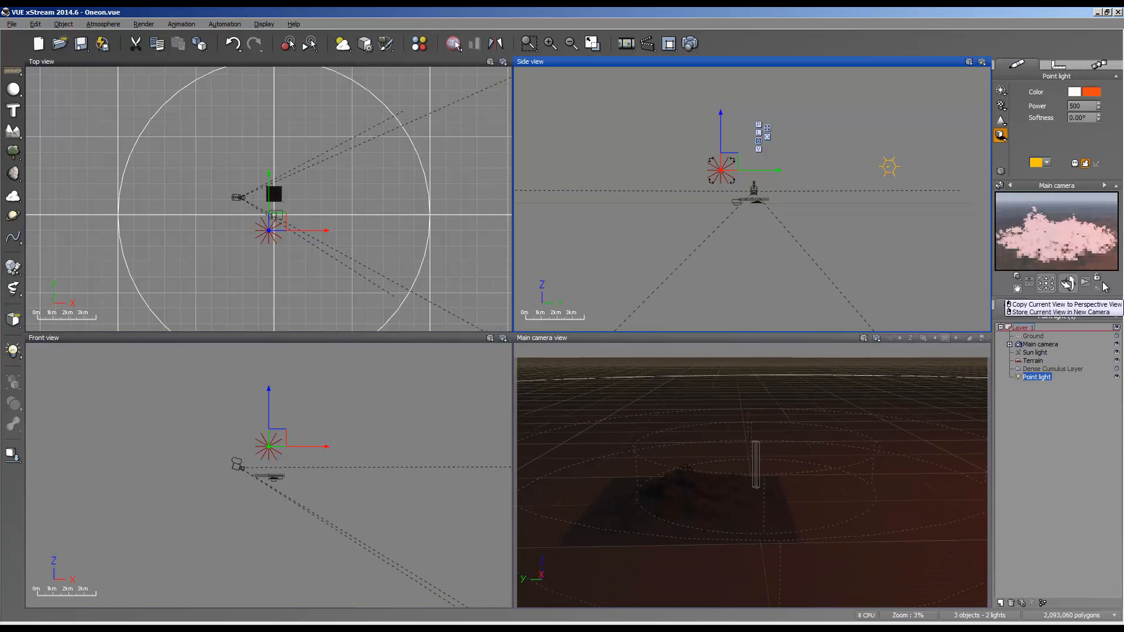
Set the point light's color to a deep orange with red 205, green 43 and blue 2.
click(1090, 92)
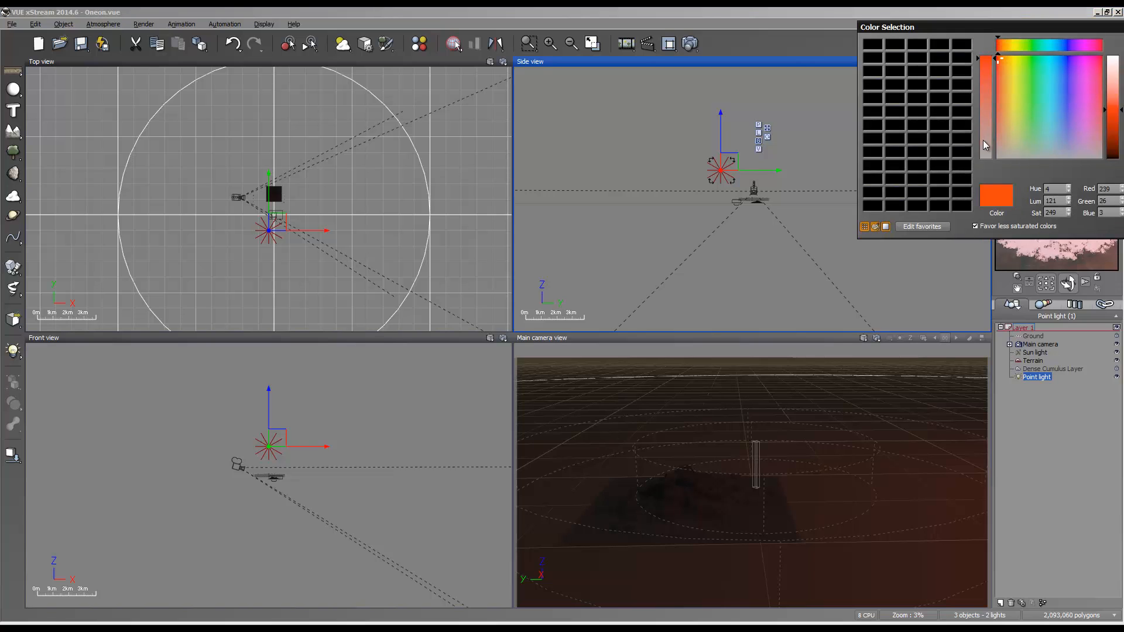
click(1112, 117)
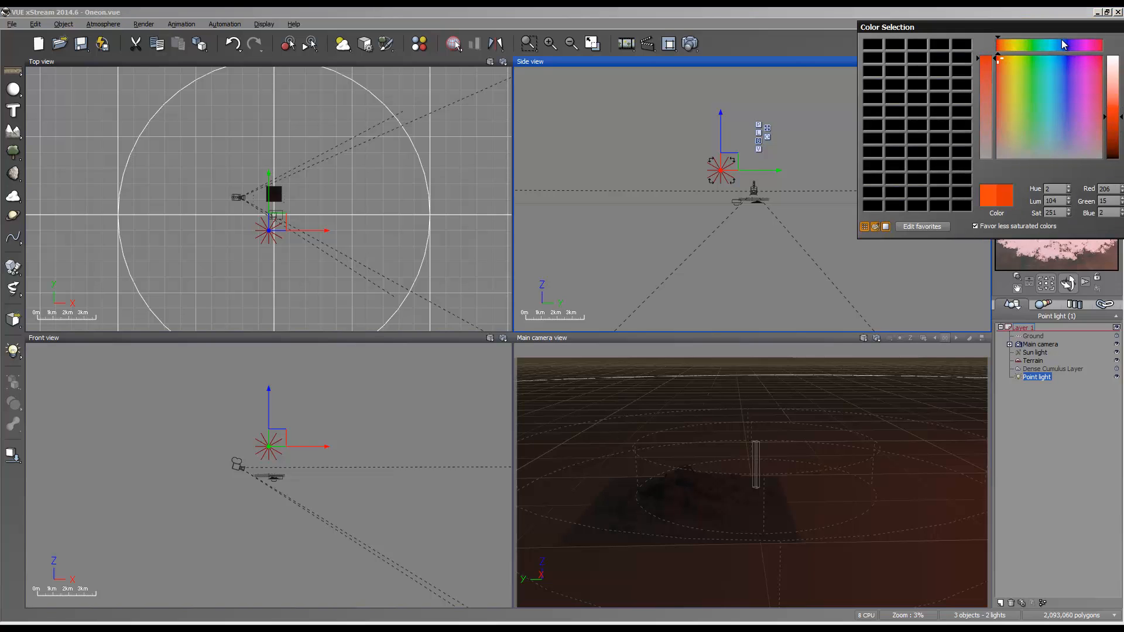
click(1064, 44)
click(999, 50)
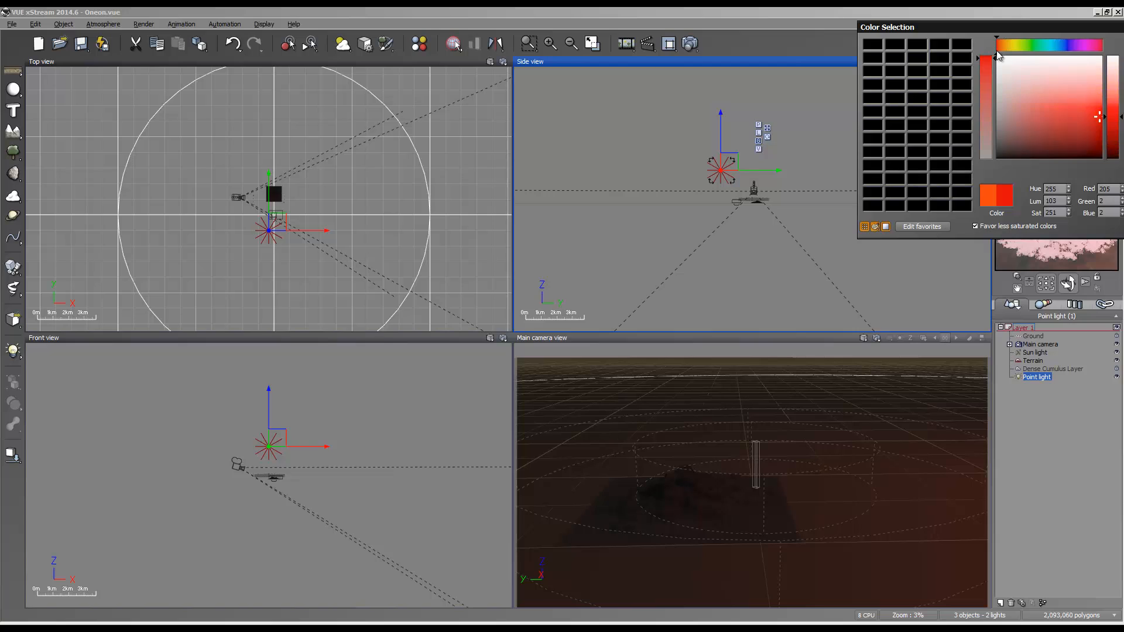
click(1004, 47)
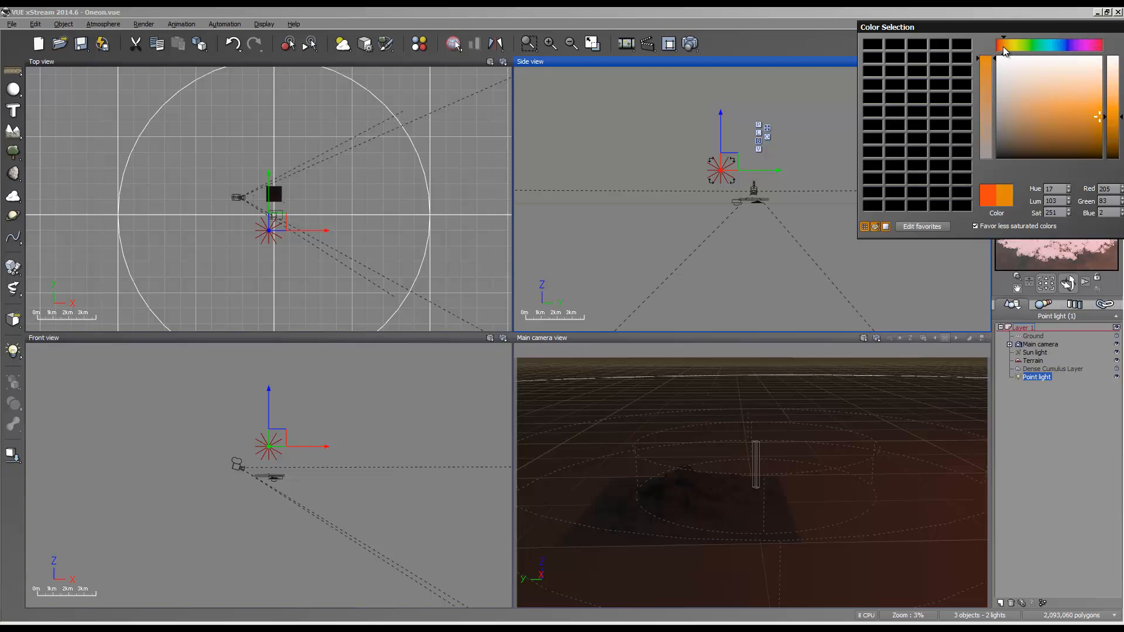
click(999, 47)
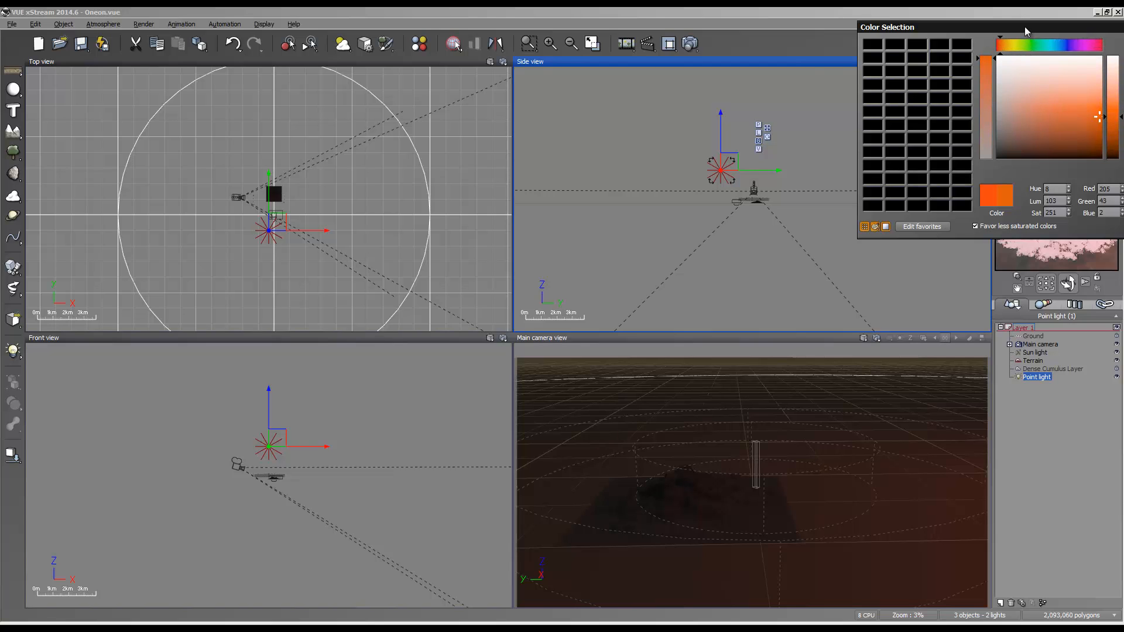
drag(1025, 26, 723, 95)
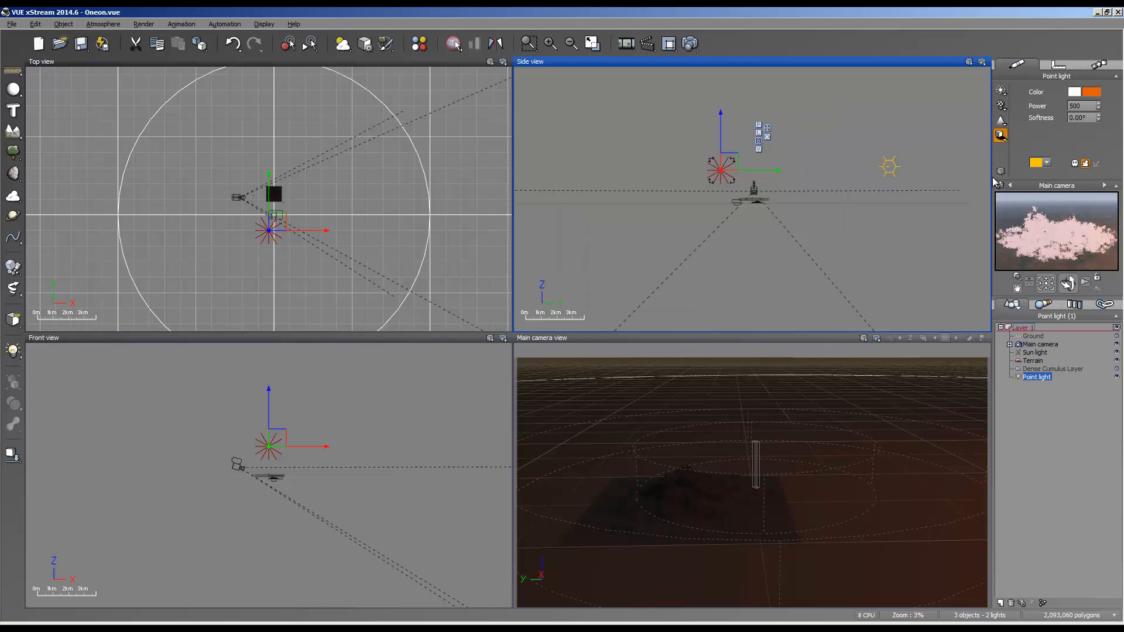
Increase the point light's power to 1000.
double_click(1081, 106)
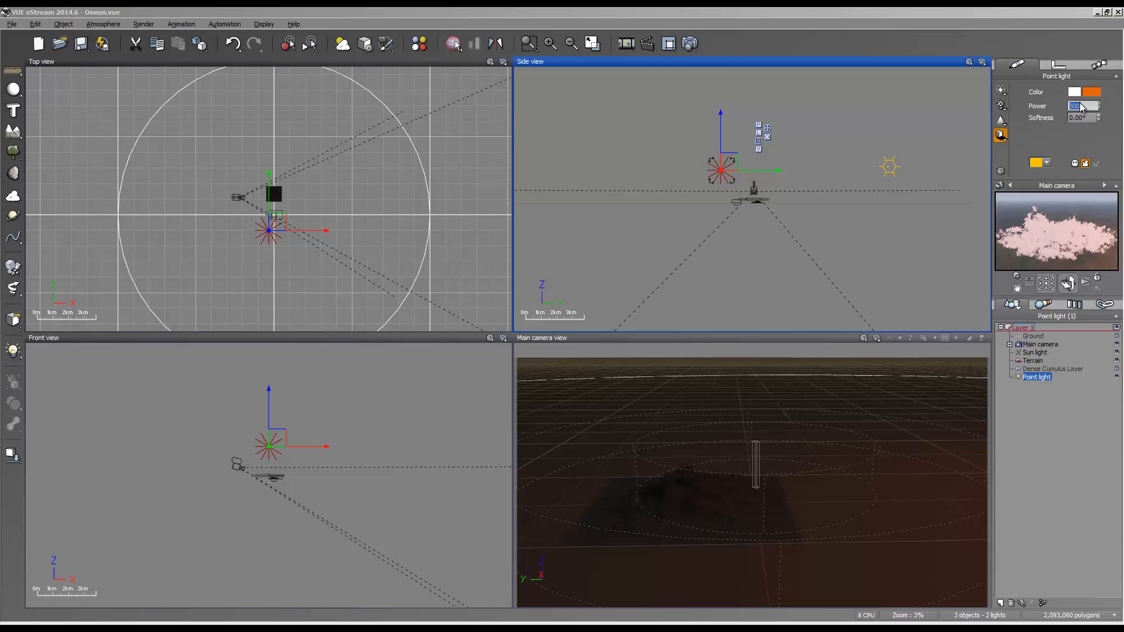
text(1000)
key(Return)
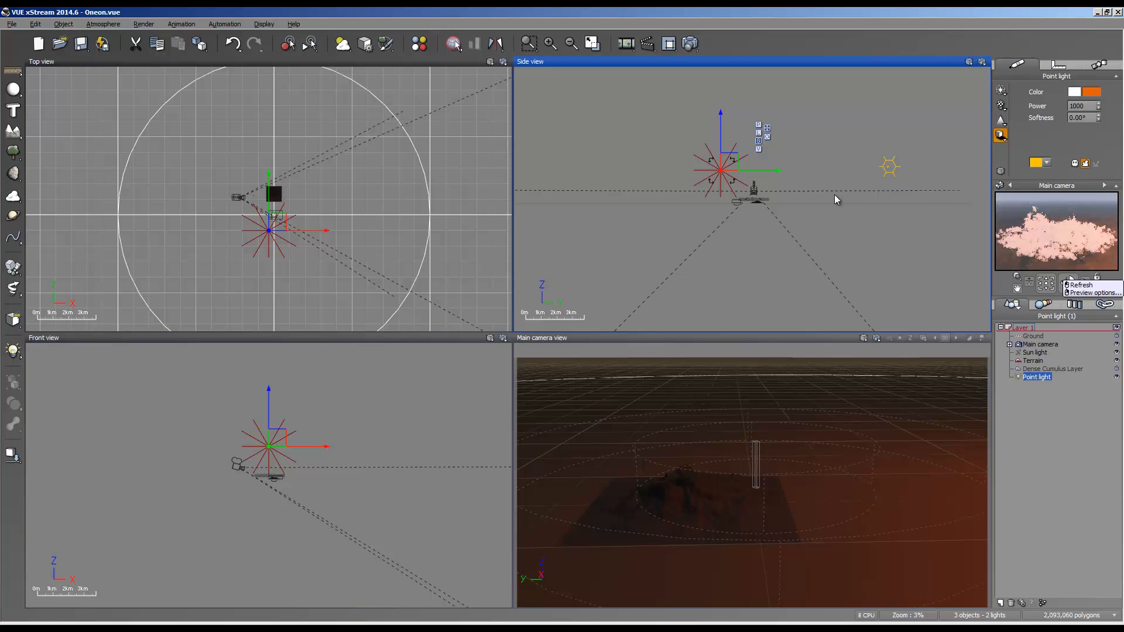
Move the point light lower and closer to the terrain, set its power to 500, and refresh the main camera preview.
drag(750, 170, 773, 183)
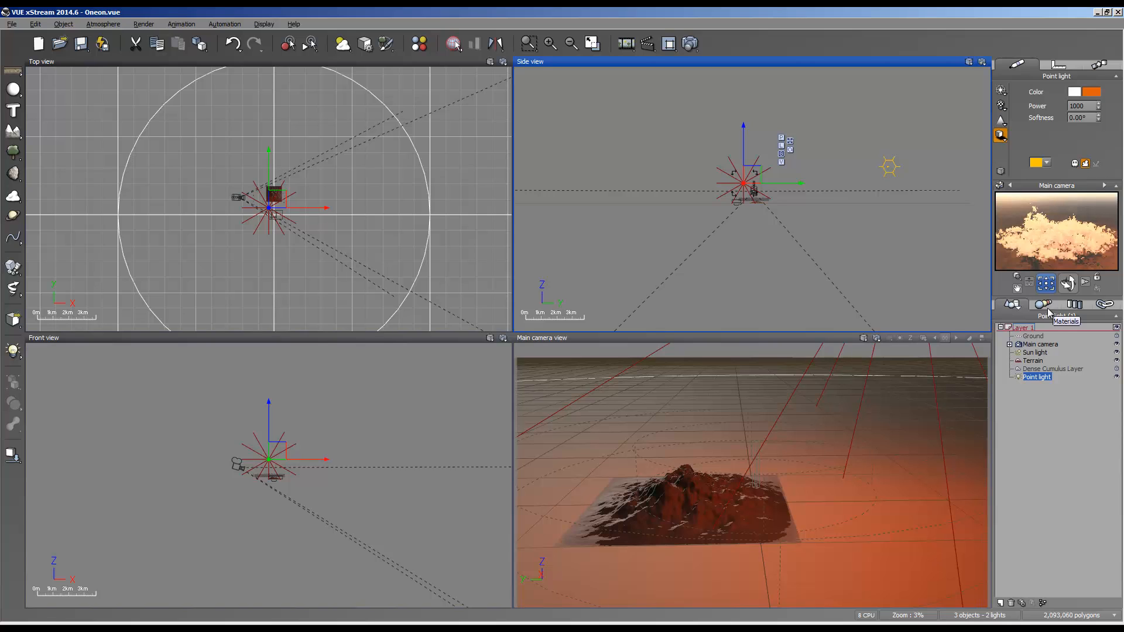
double_click(1088, 106)
text(500)
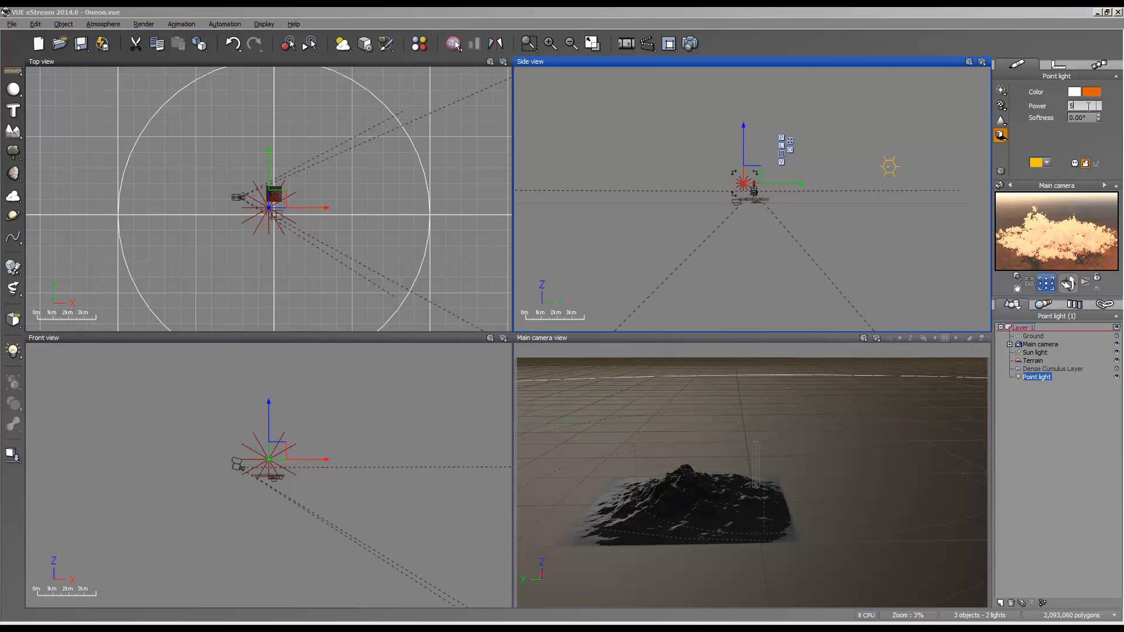
key(Return)
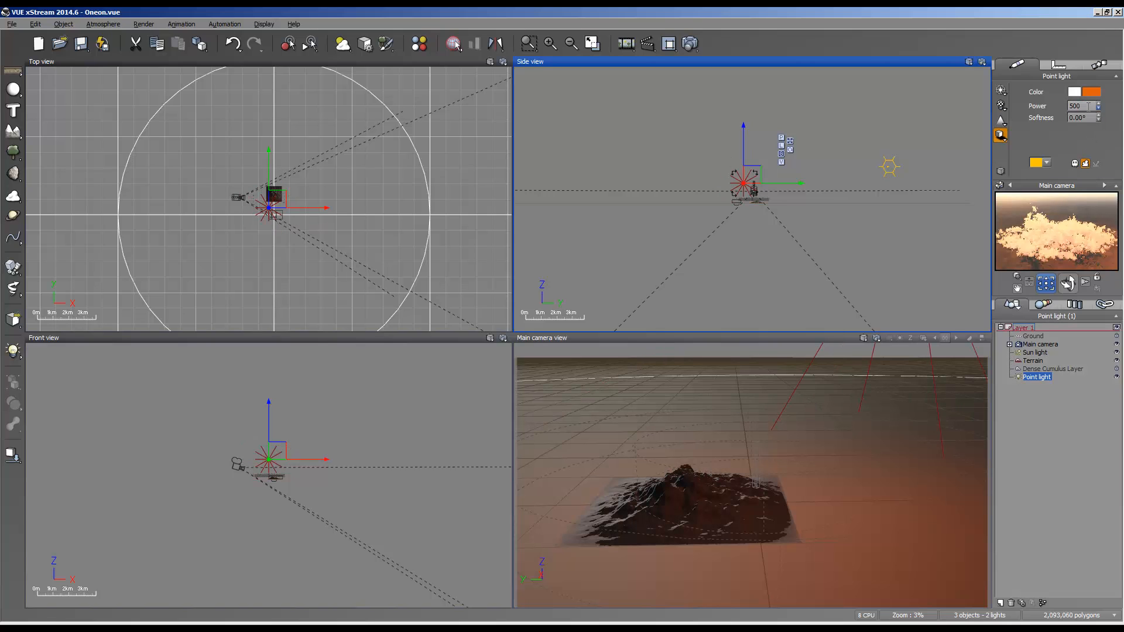
right_click(1049, 251)
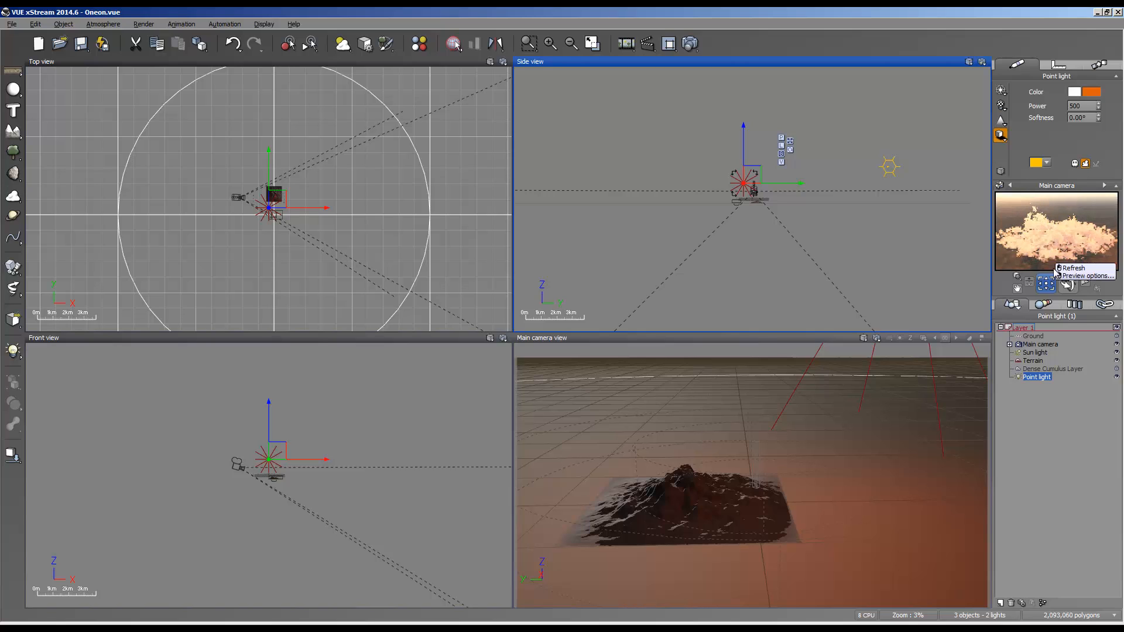
click(1068, 268)
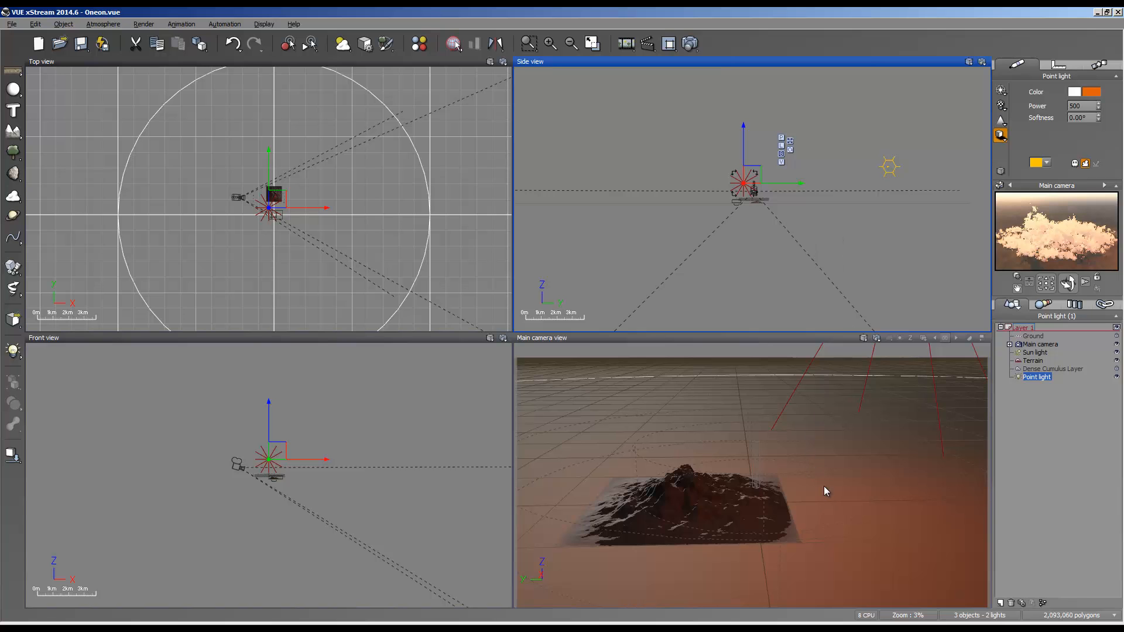
Restrict the point light's influence to only marked objects and exclude the ground from it.
right_drag(824, 487, 863, 459)
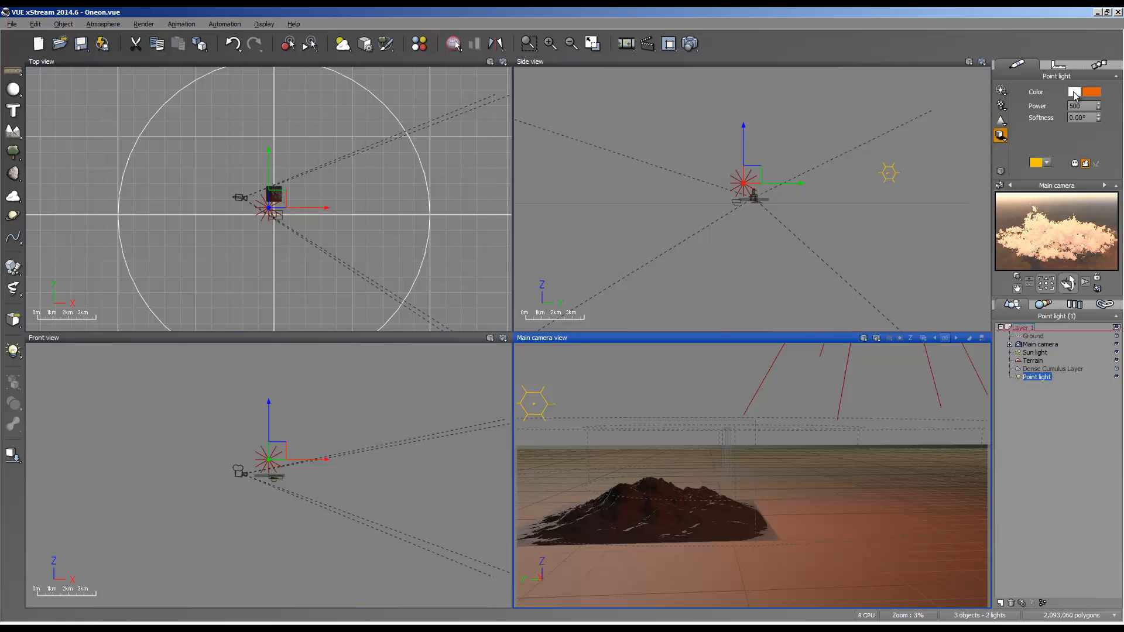
click(1073, 92)
click(545, 252)
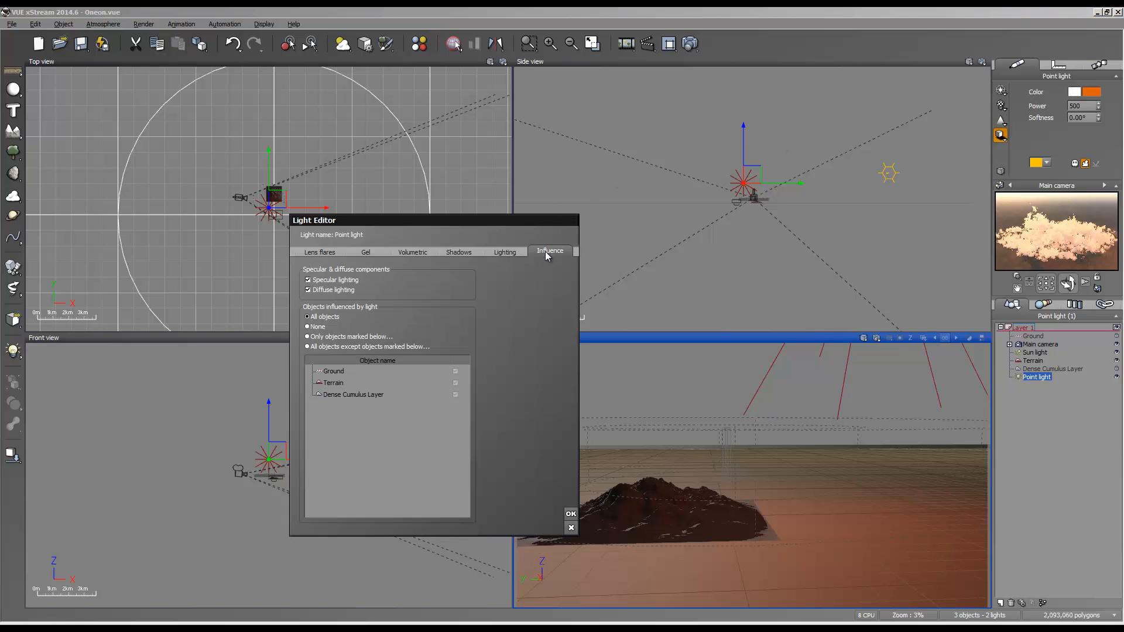
click(320, 338)
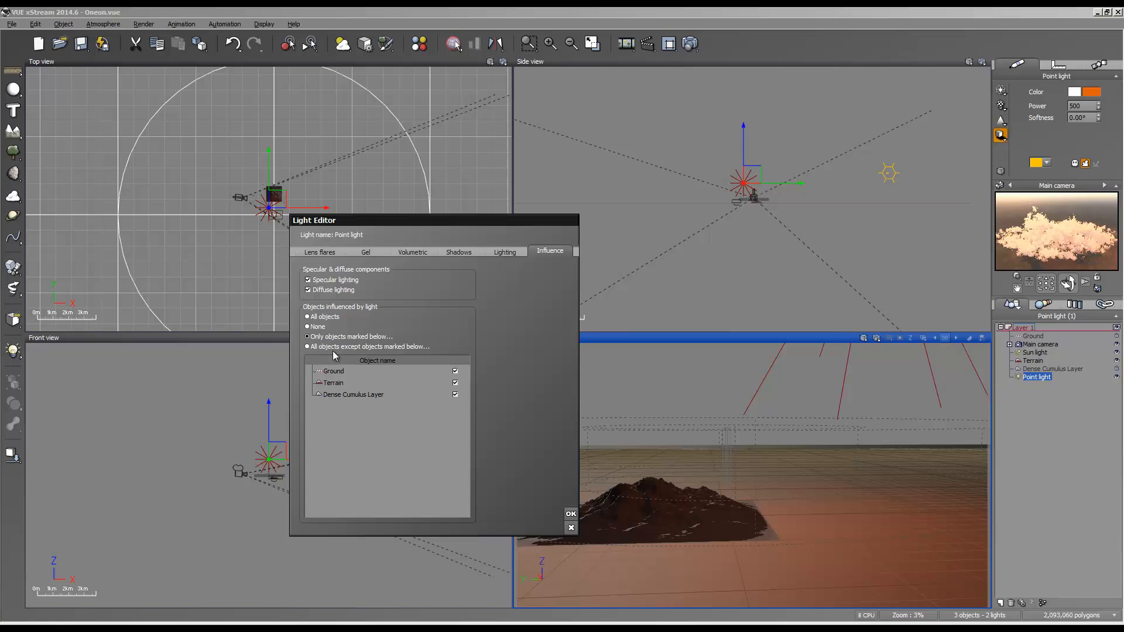
click(455, 372)
click(455, 395)
click(571, 514)
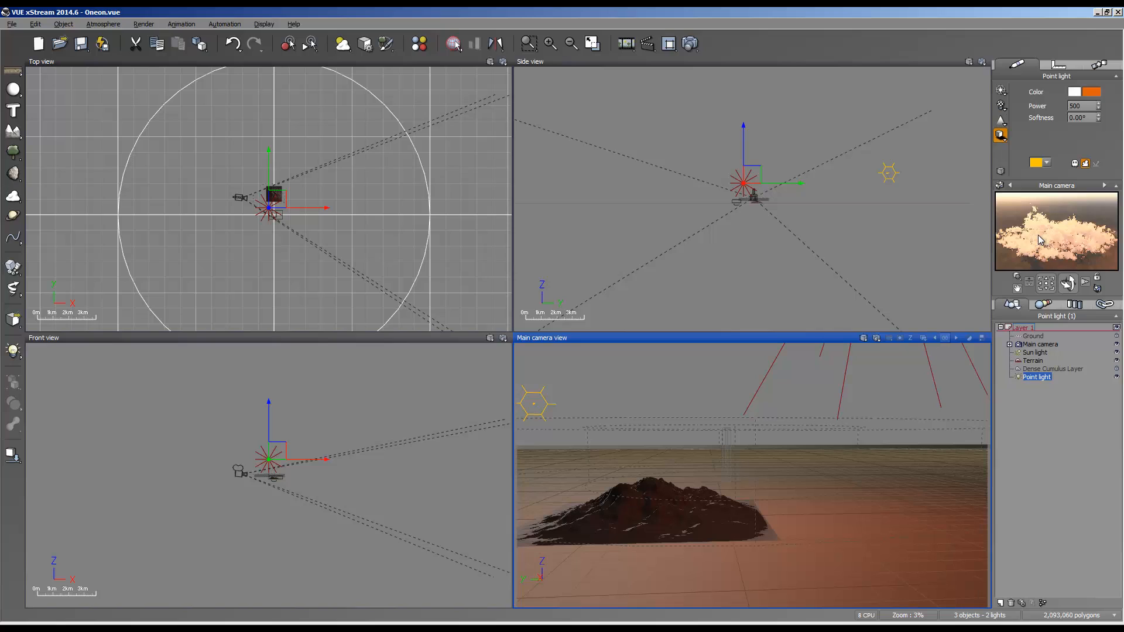
Lower the main camera to near ground level facing the terrain and preview its view.
right_click(1039, 265)
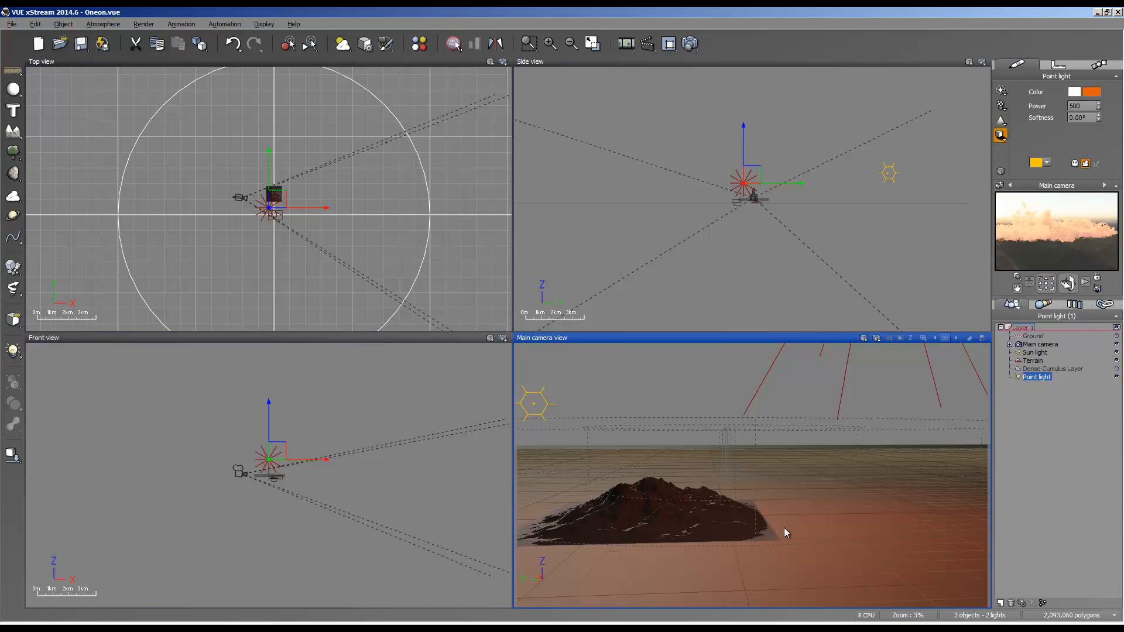
right_drag(786, 530, 788, 488)
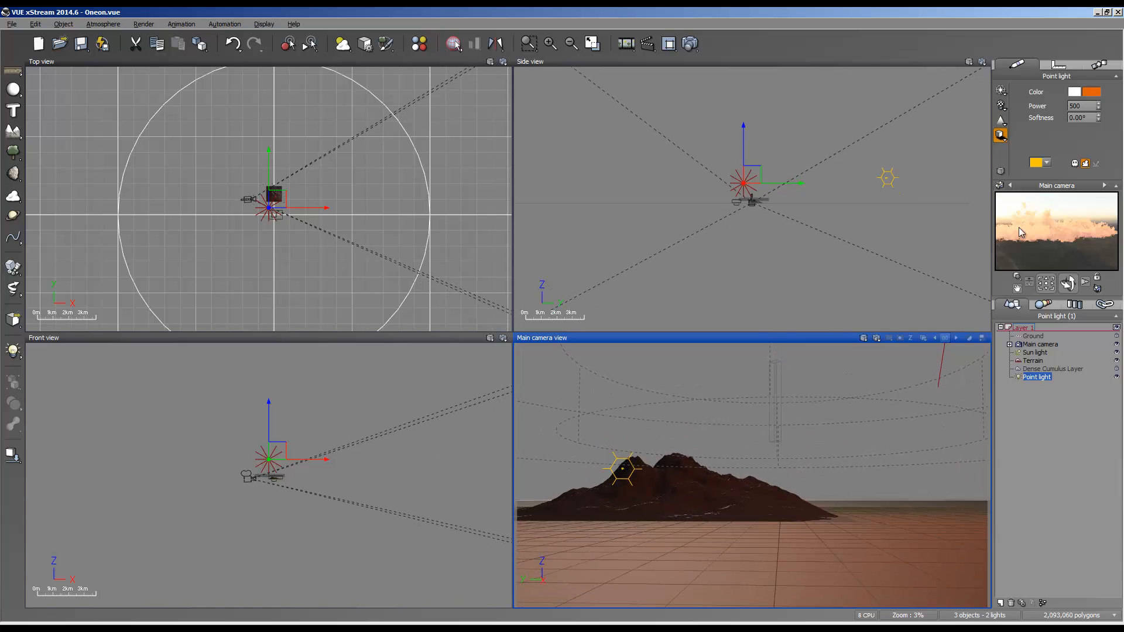
right_click(1080, 220)
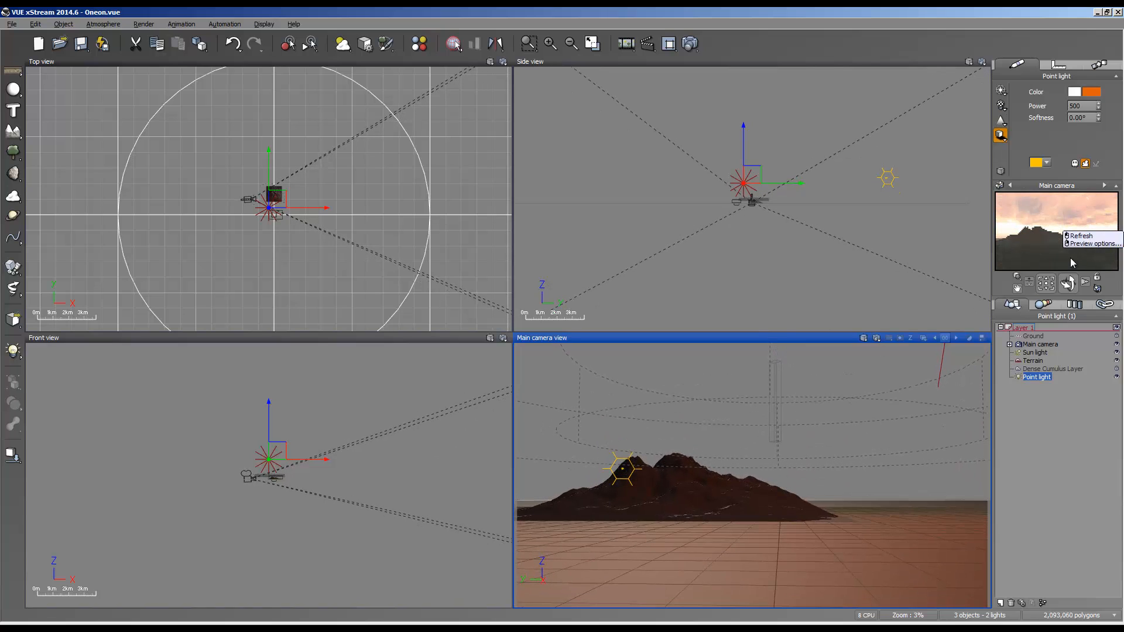
Compare the main camera preview with the point light switched off and on again.
click(1018, 378)
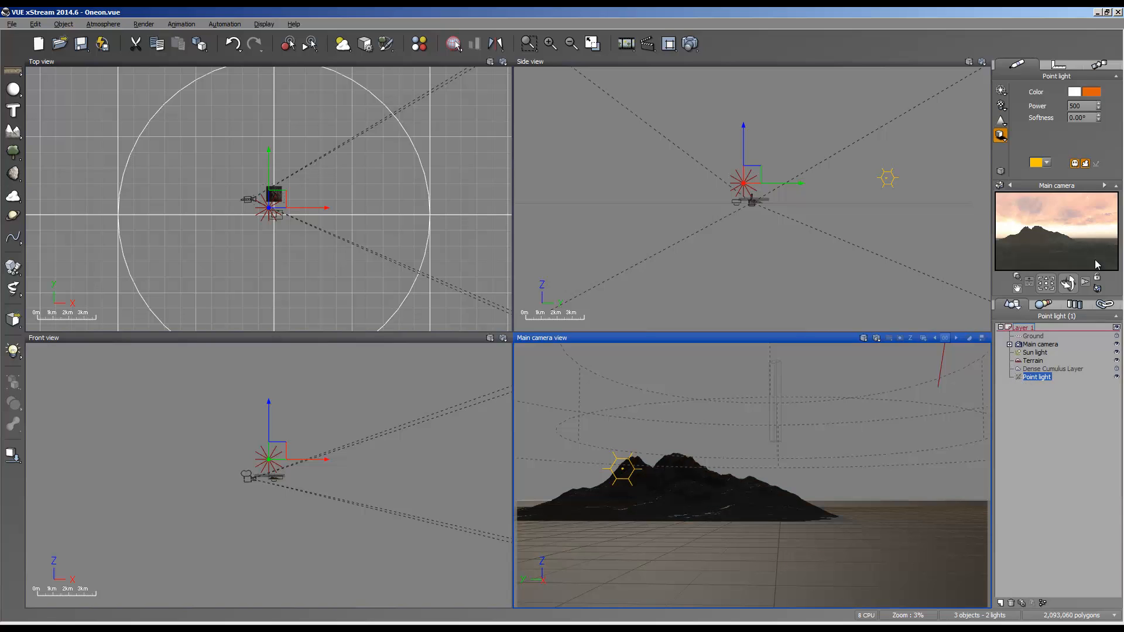
right_click(1084, 229)
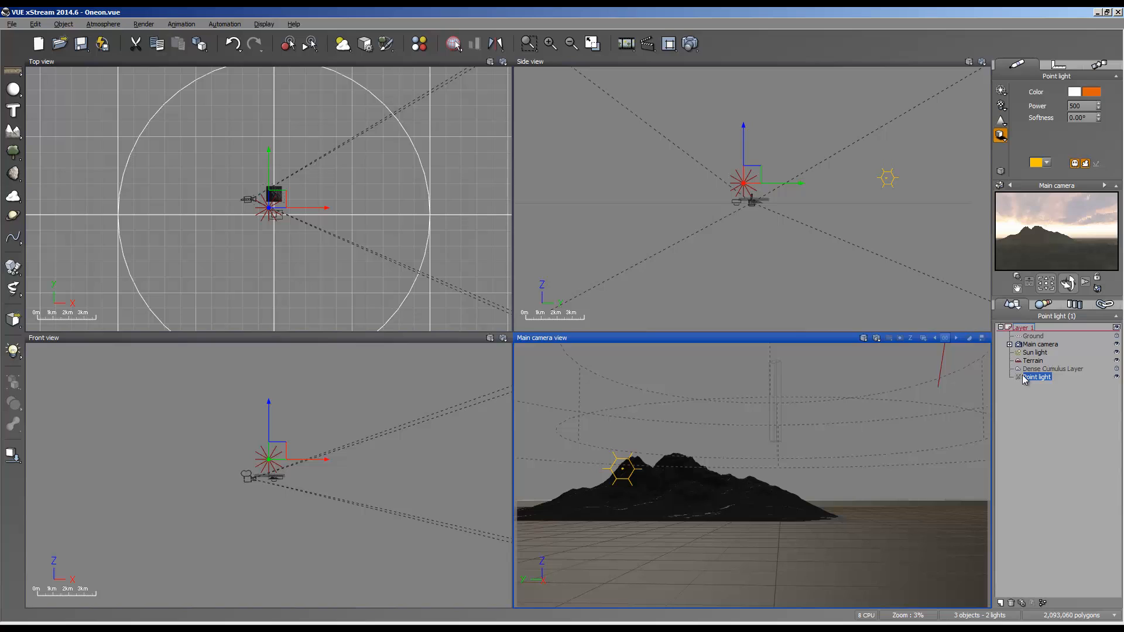
click(1019, 379)
right_click(1066, 234)
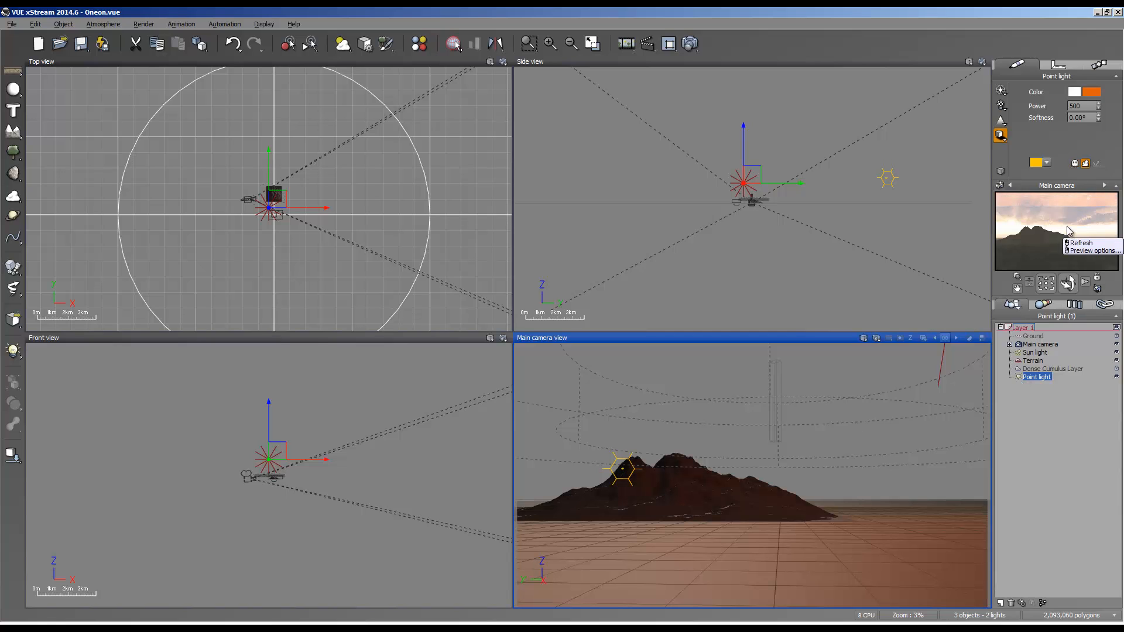
Try to render the main camera view.
click(691, 45)
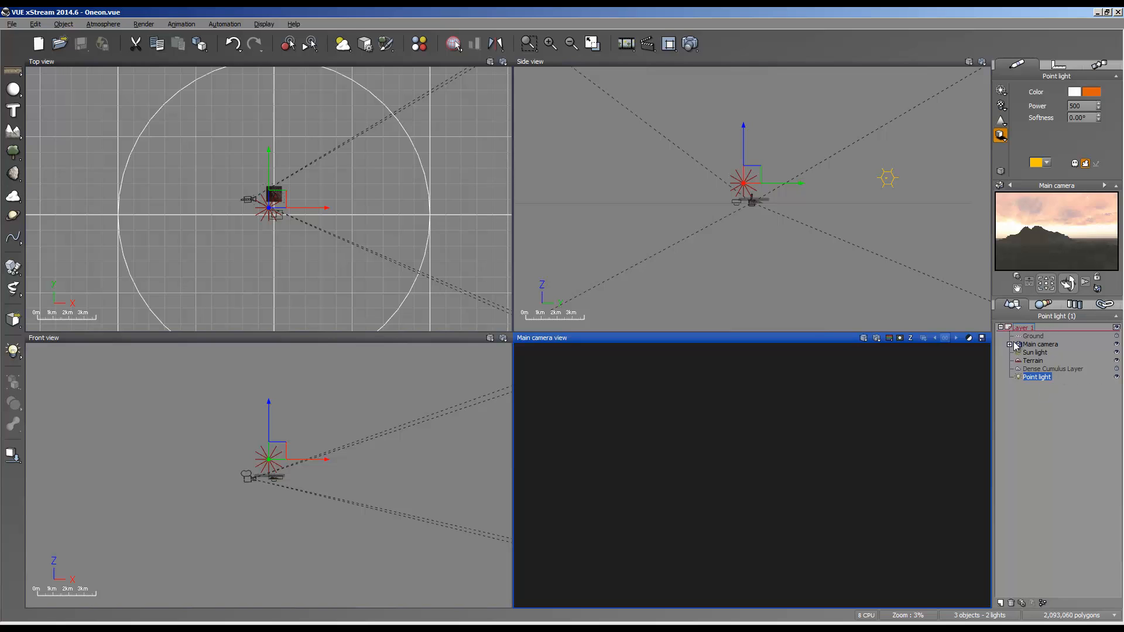
click(691, 44)
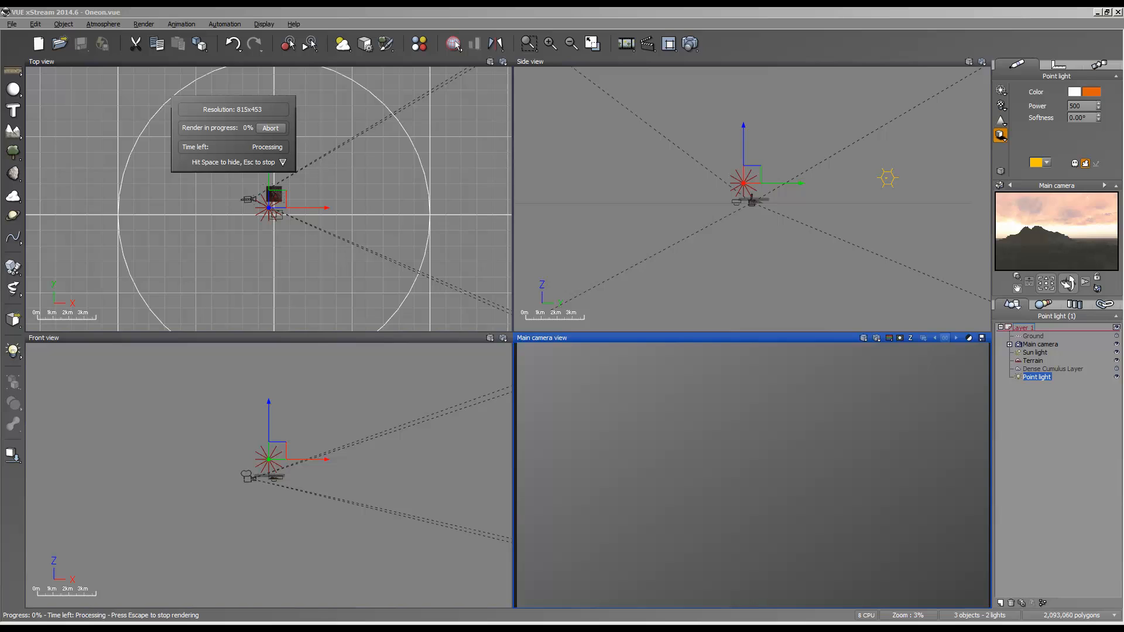
mouse_move(565, 622)
key(Escape)
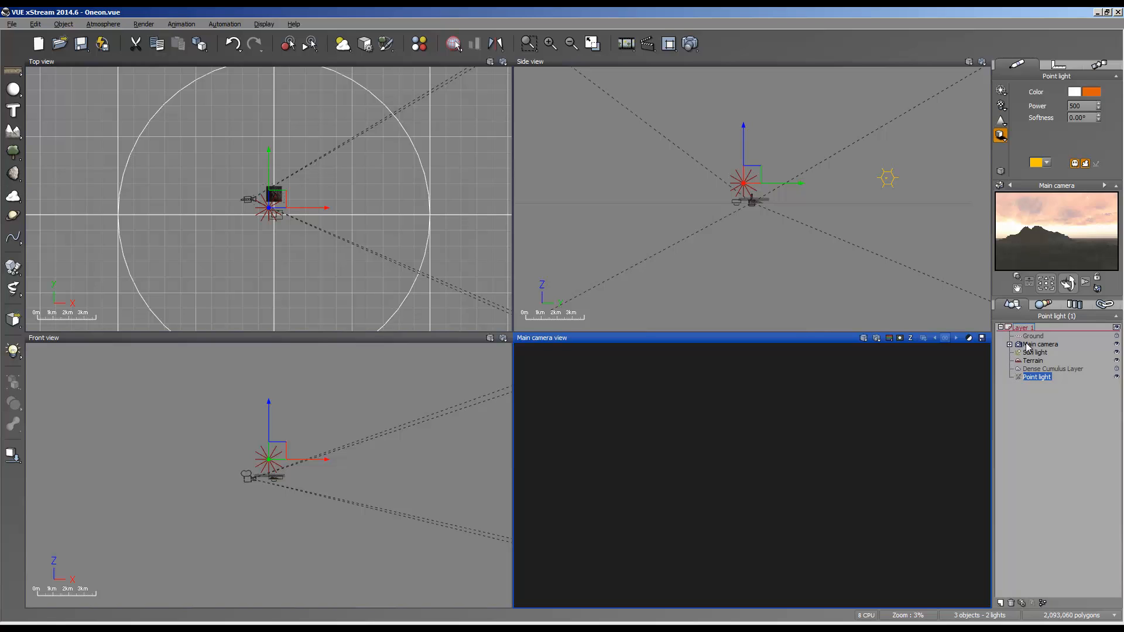
click(691, 43)
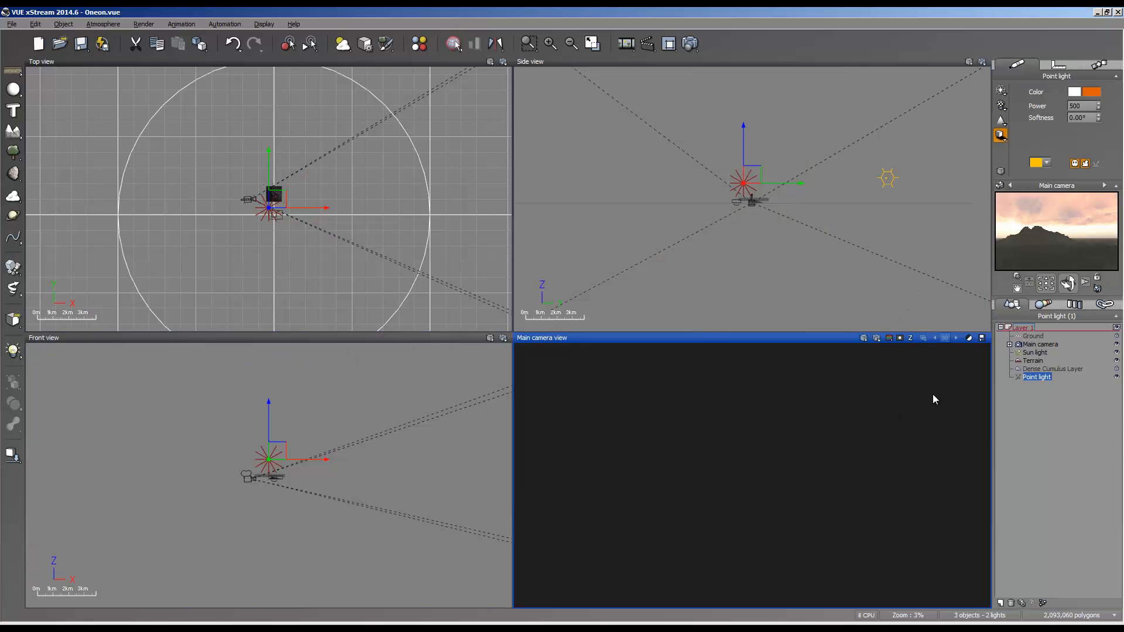
Reload the saved Oneon.vue scene from disk.
click(70, 48)
click(714, 392)
key(alt+Tab)
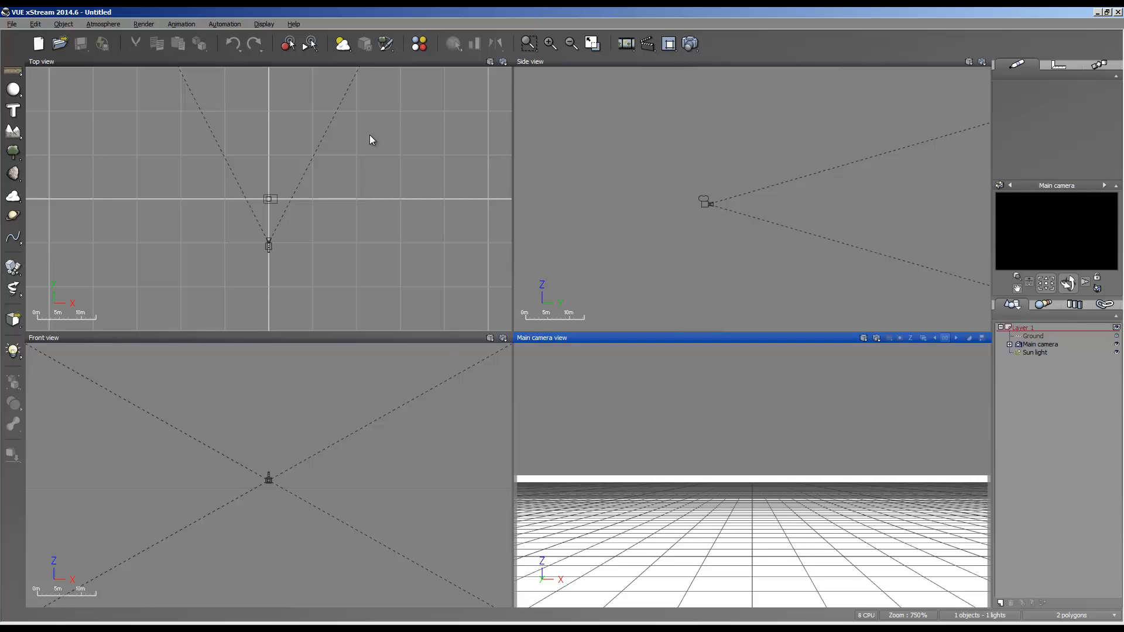
click(1032, 337)
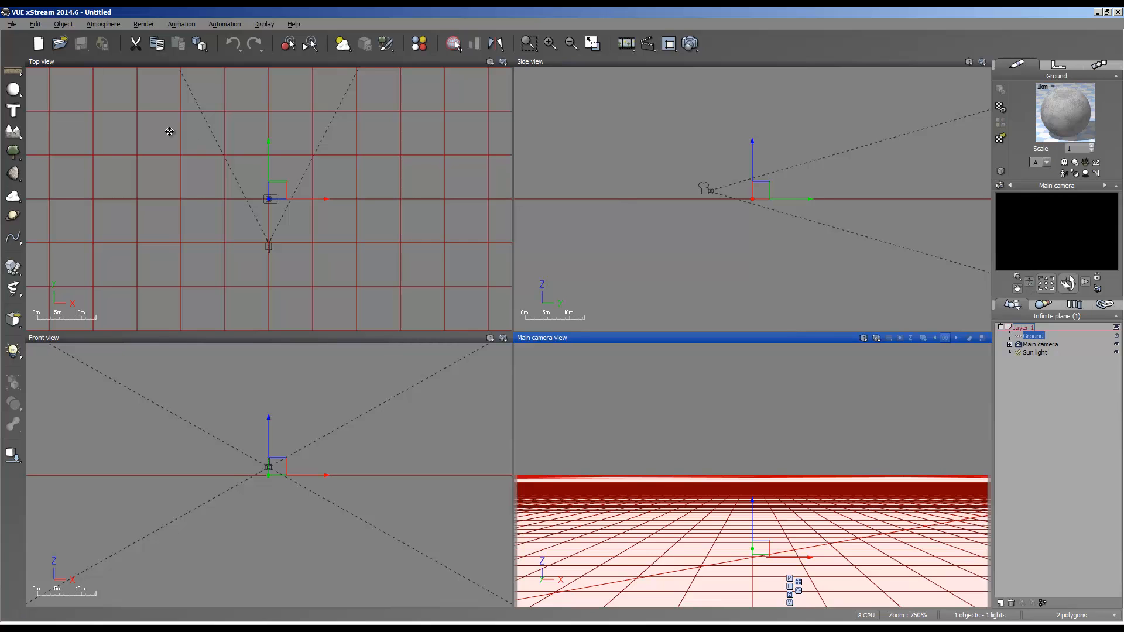
click(60, 43)
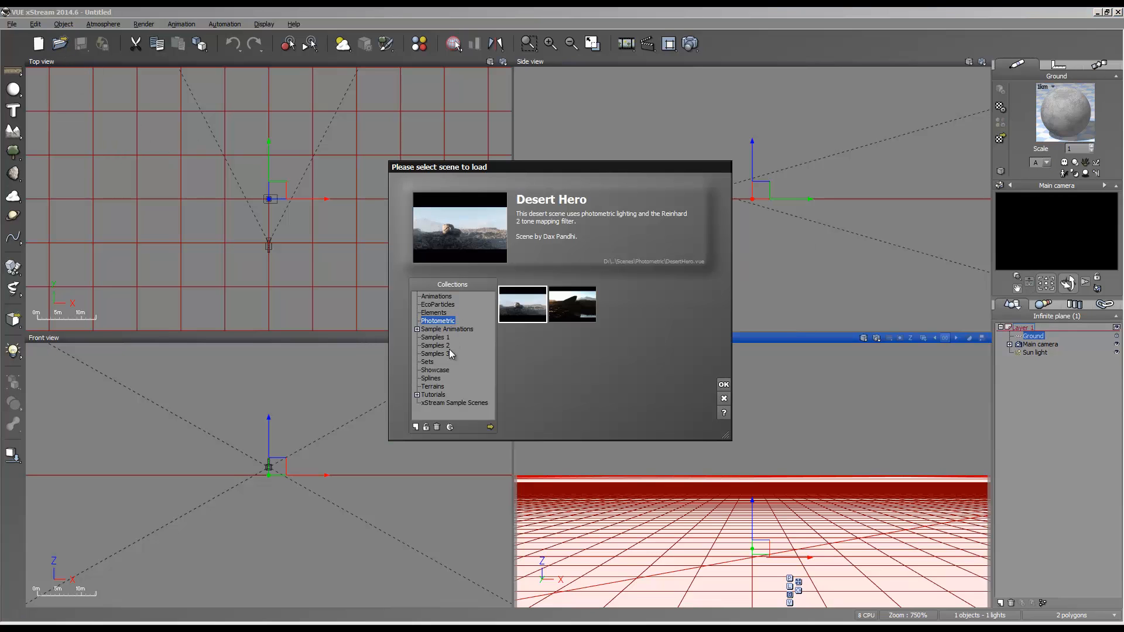
click(491, 427)
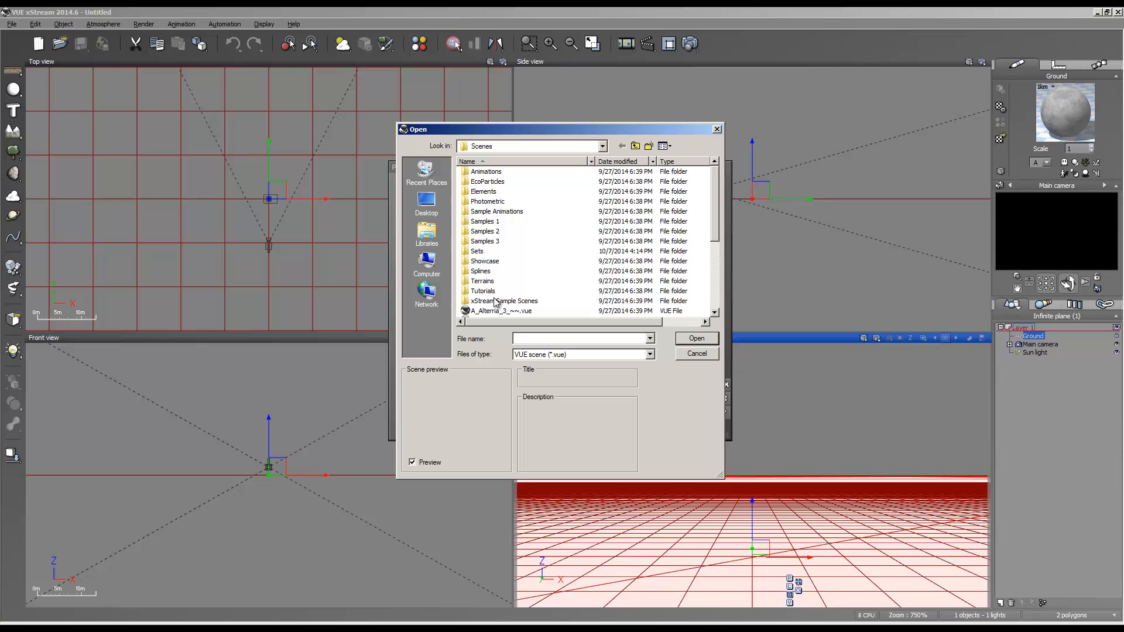
click(442, 211)
double_click(500, 323)
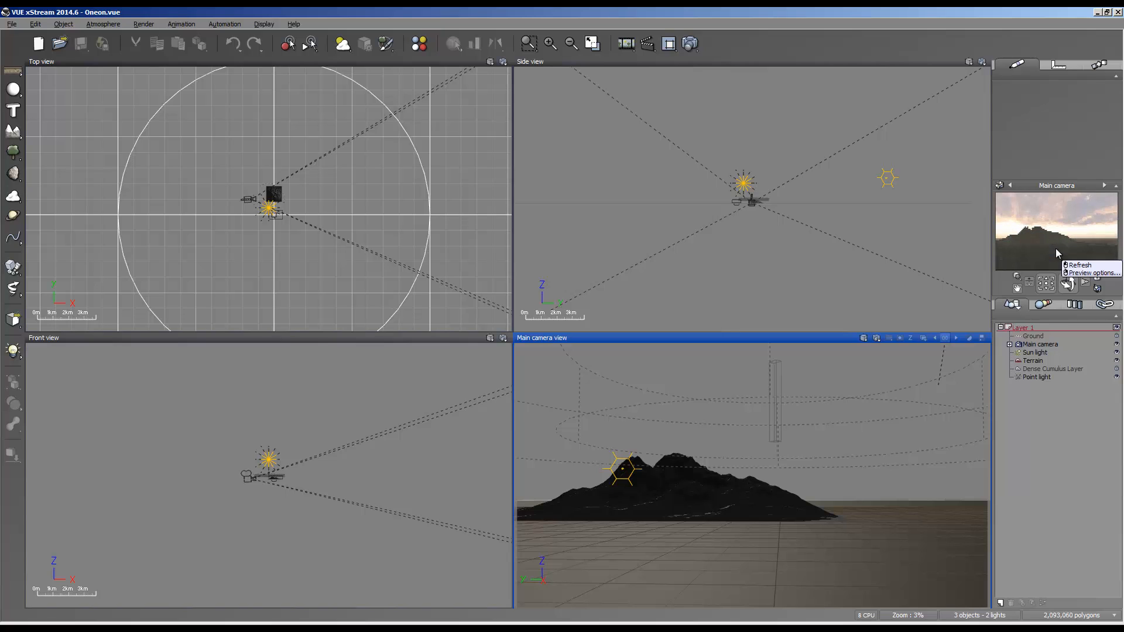
Review the render options and run a short test render of the main camera view.
click(690, 43)
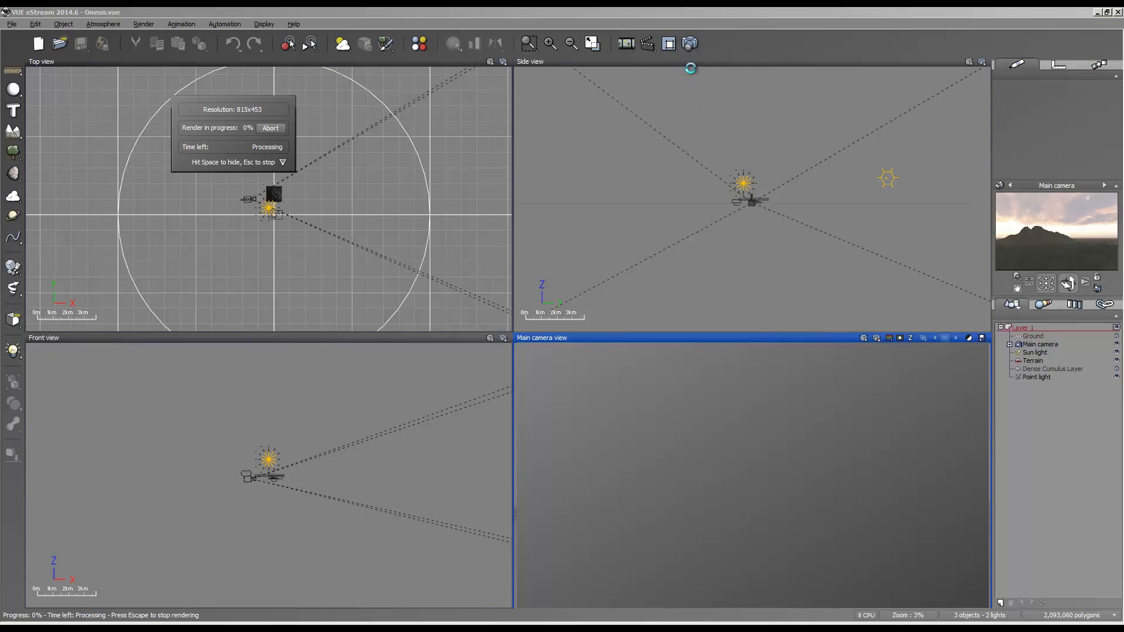
click(690, 45)
key(ctrl+F9)
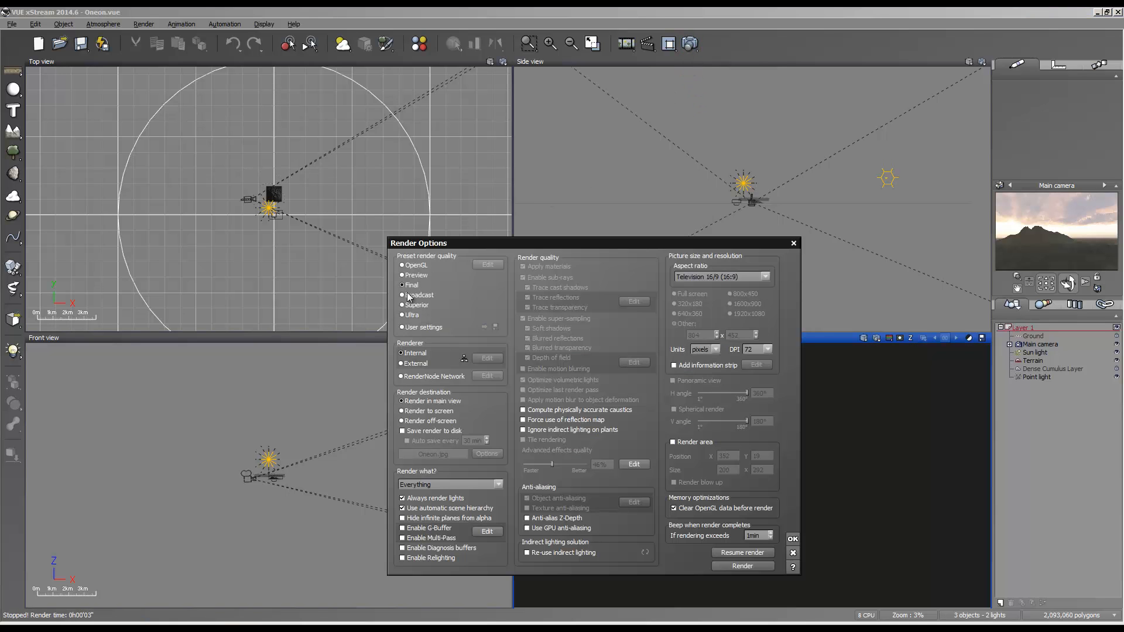
click(793, 540)
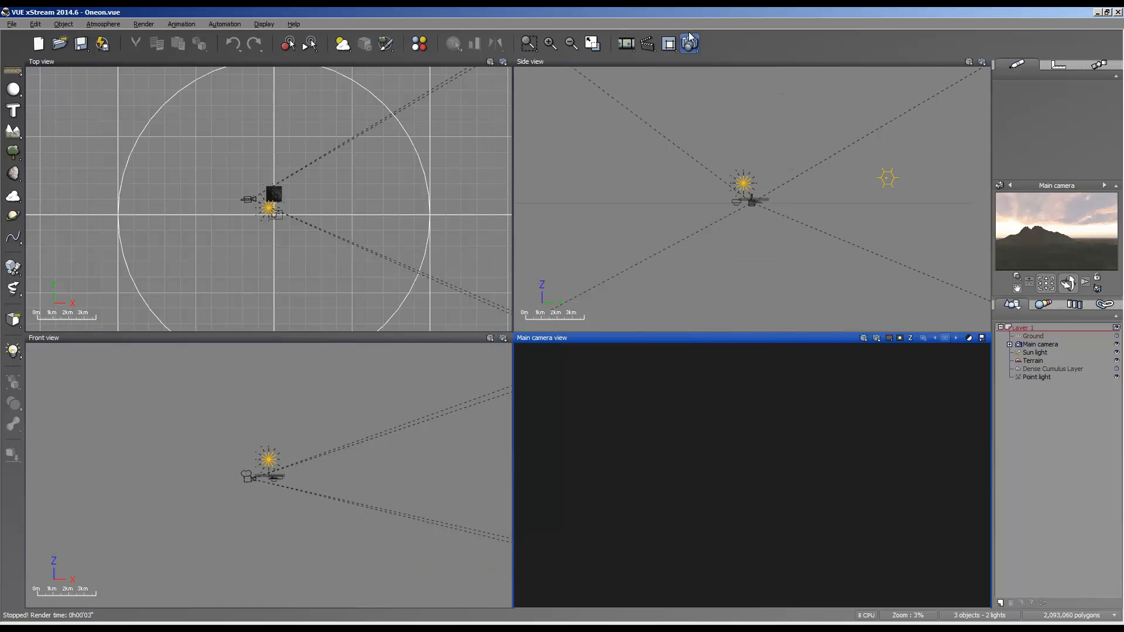
click(690, 42)
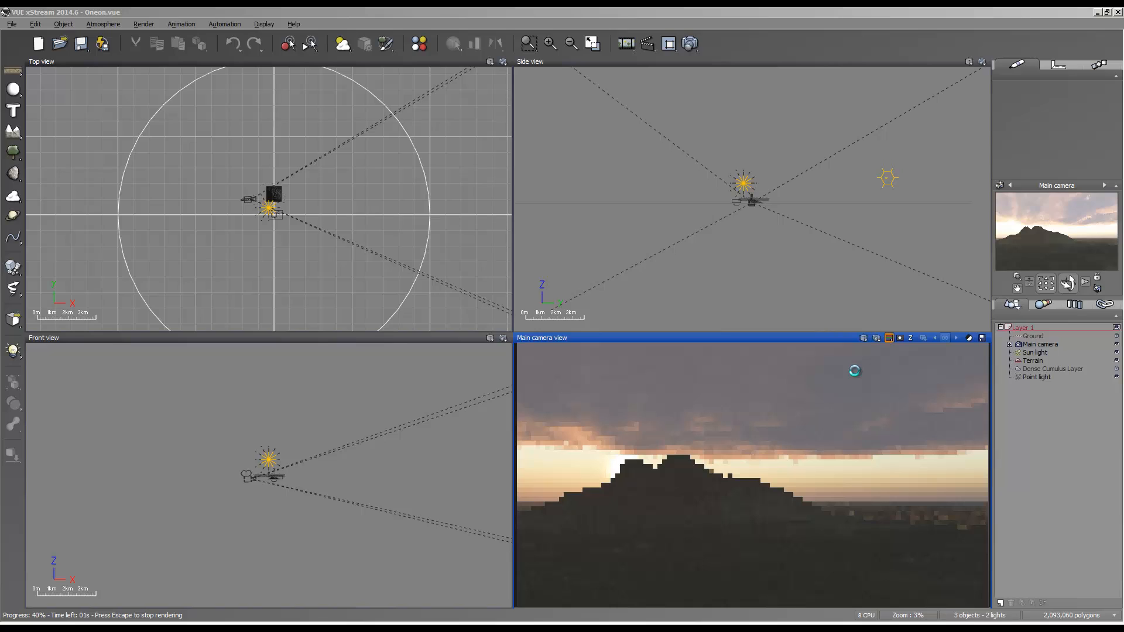
key(Escape)
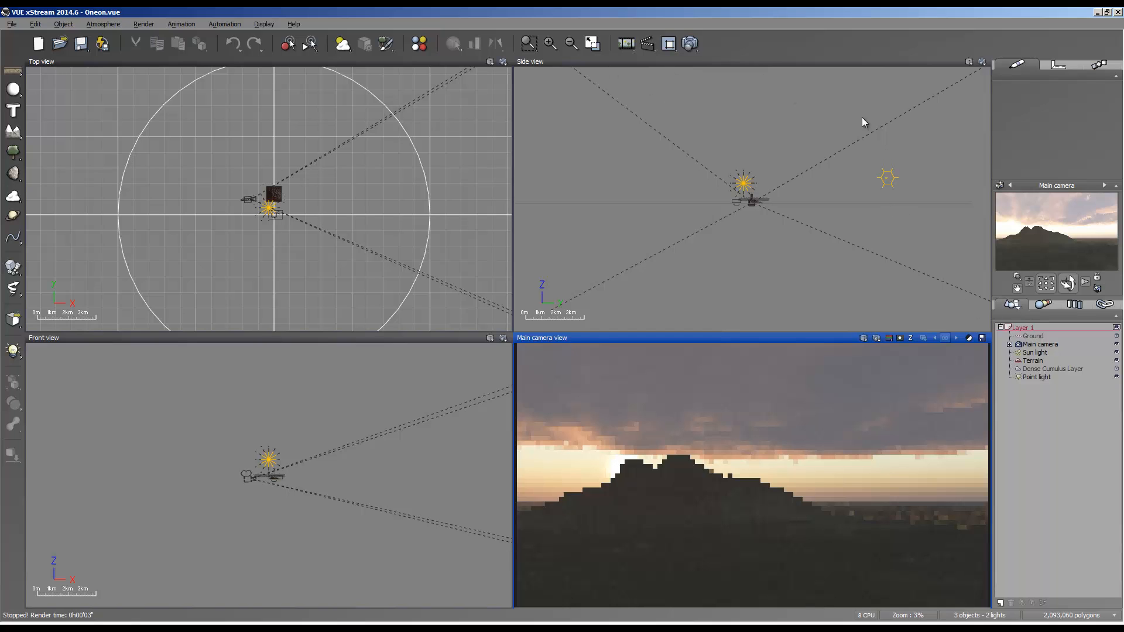
Open the Atmosphere Editor and examine its lens flare, light balance and sun position settings.
double_click(1073, 370)
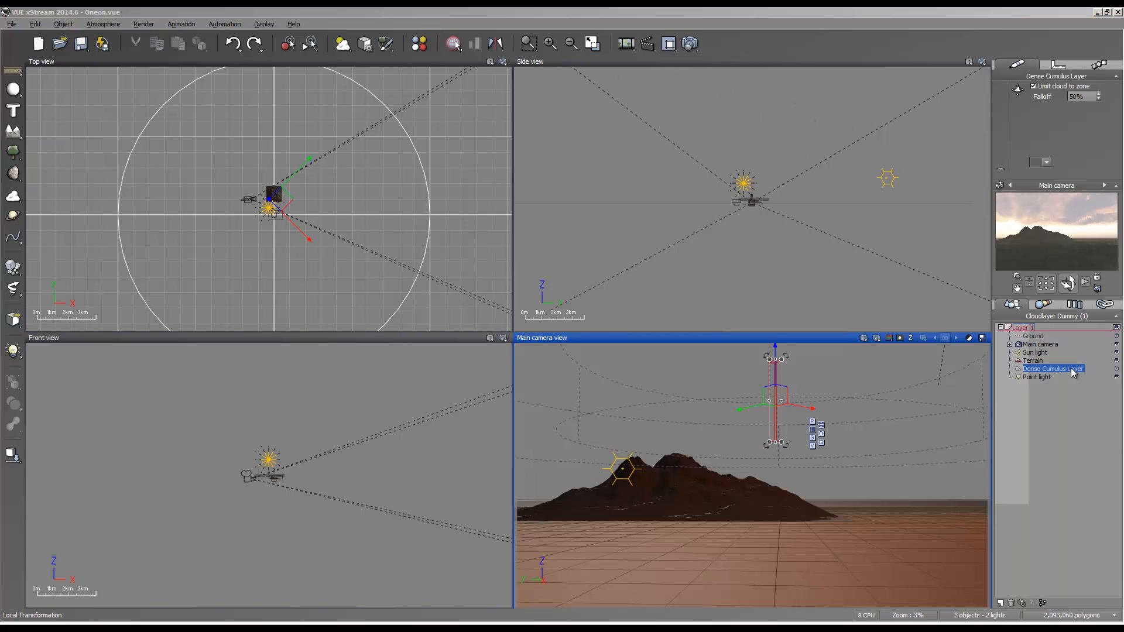
click(940, 234)
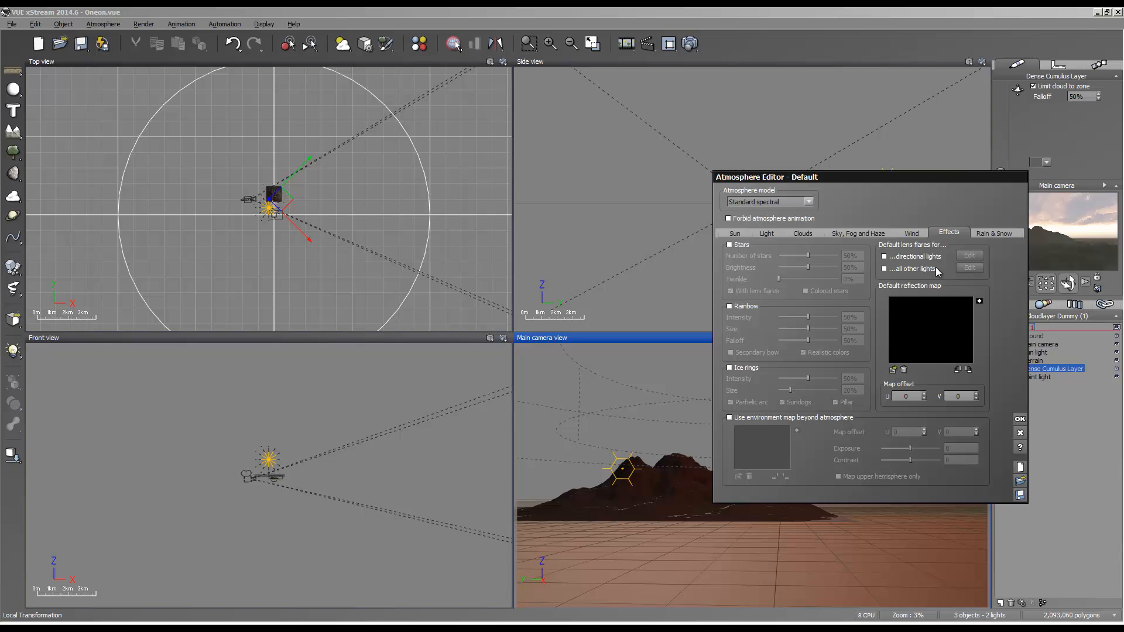
click(915, 258)
click(772, 234)
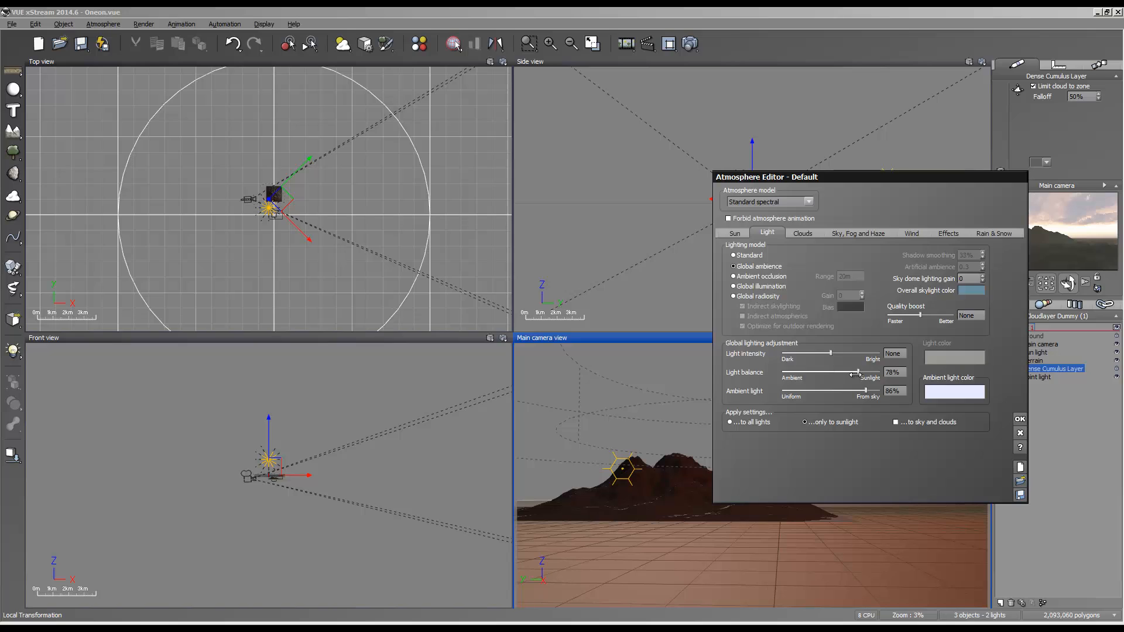
drag(857, 372, 860, 394)
click(736, 233)
drag(831, 373, 830, 374)
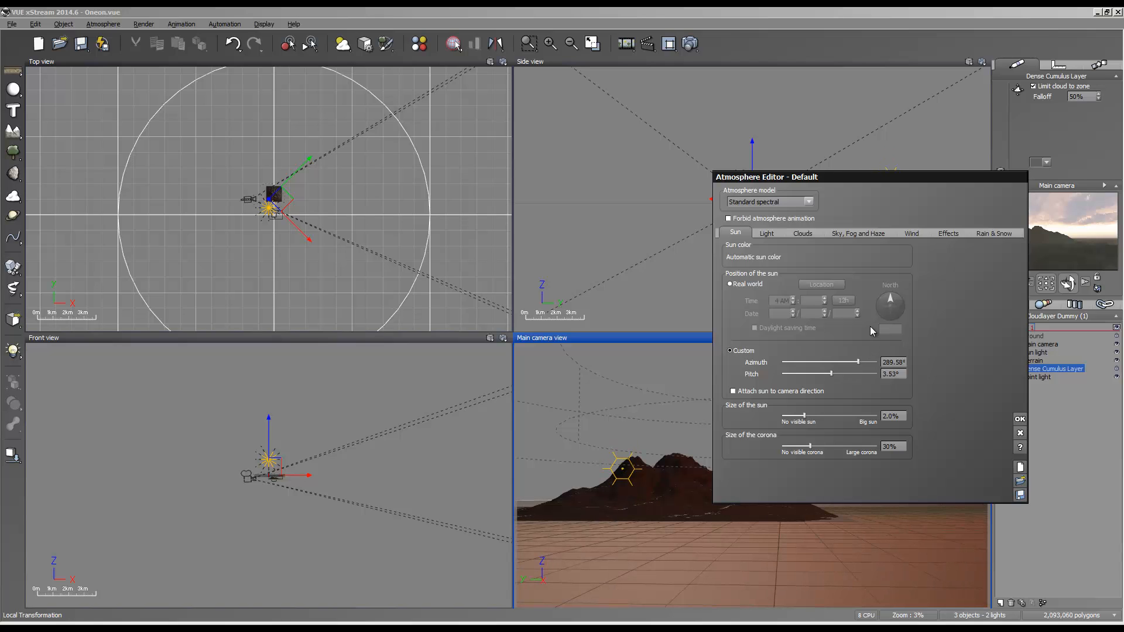
Enable godrays in the atmosphere's global settings with projected shadows on clouds and accept the changes.
click(877, 233)
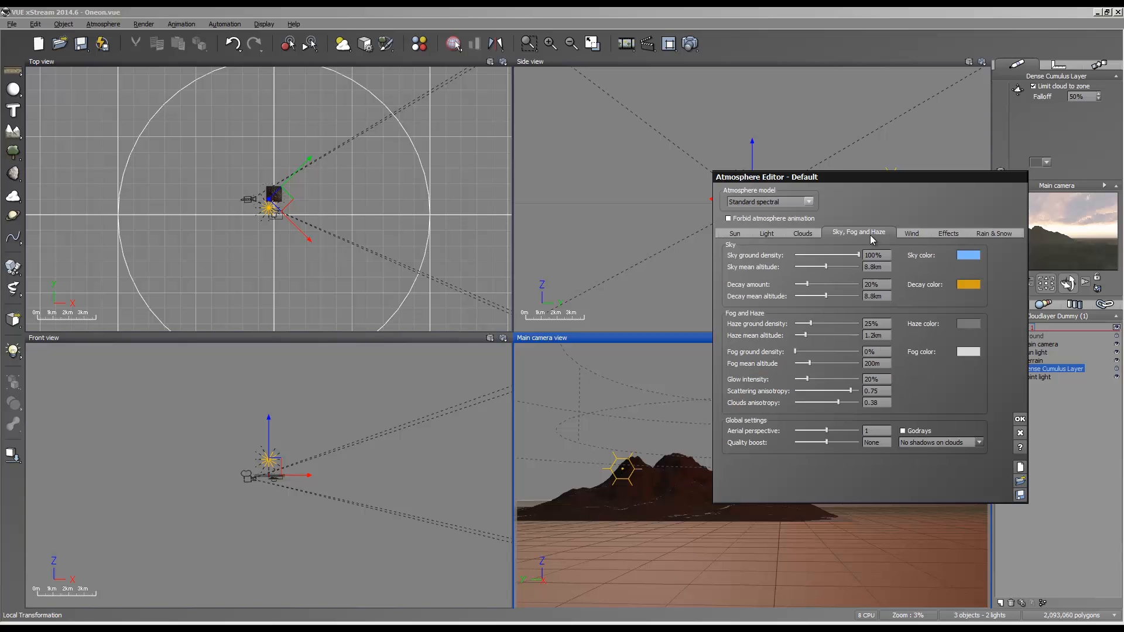
click(903, 431)
click(936, 442)
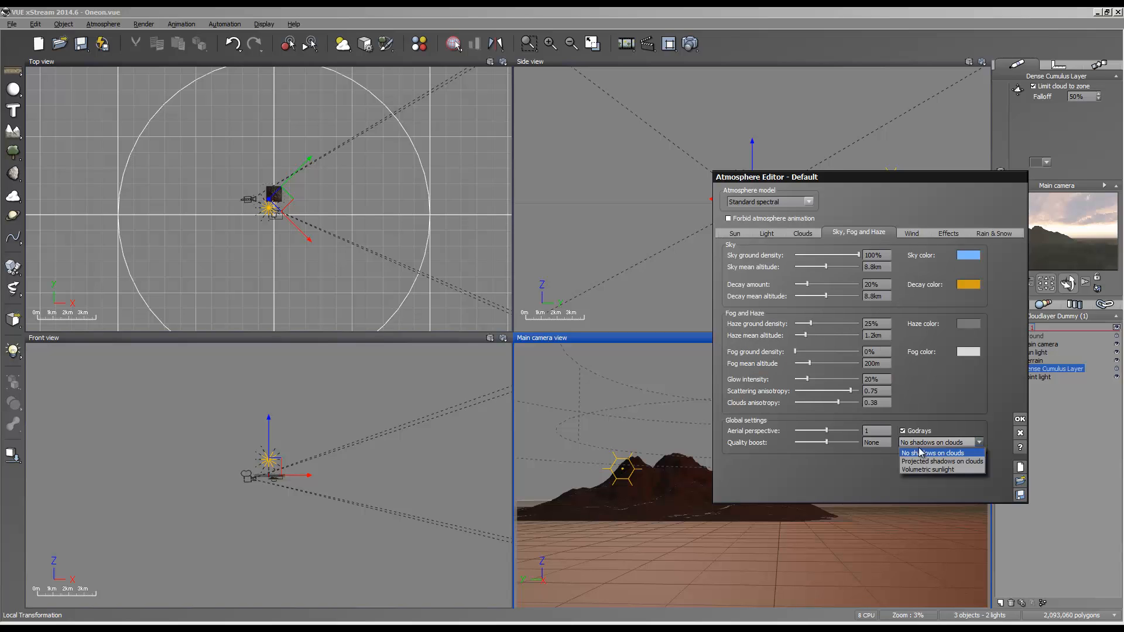
click(925, 462)
click(1020, 419)
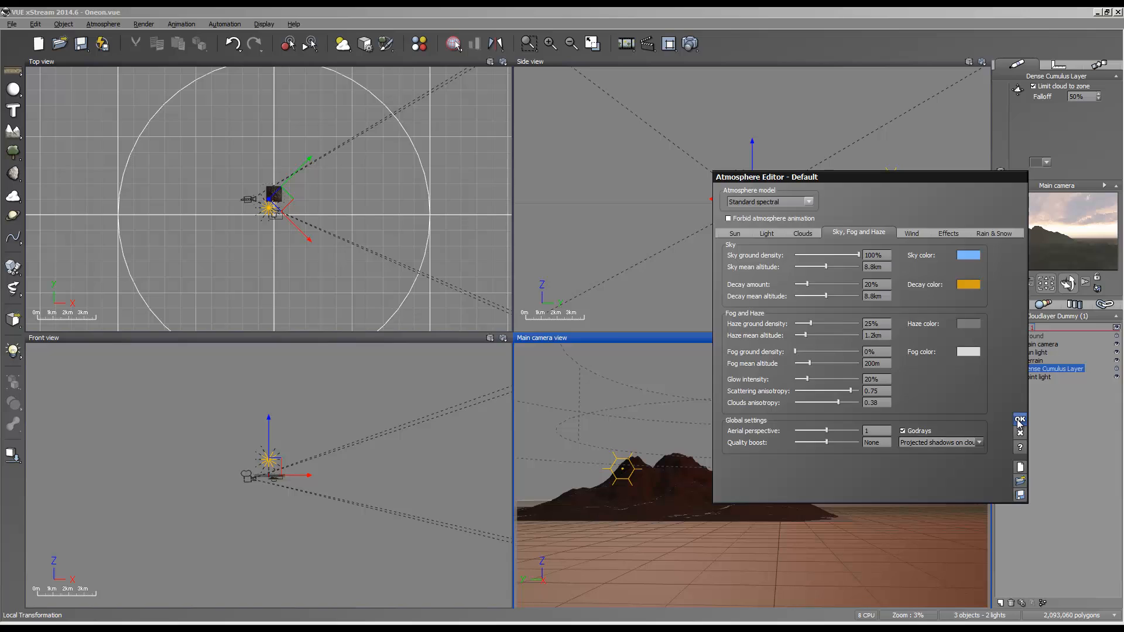
Refresh the camera preview, render the main camera view, and check the render options without changing them.
right_click(1060, 237)
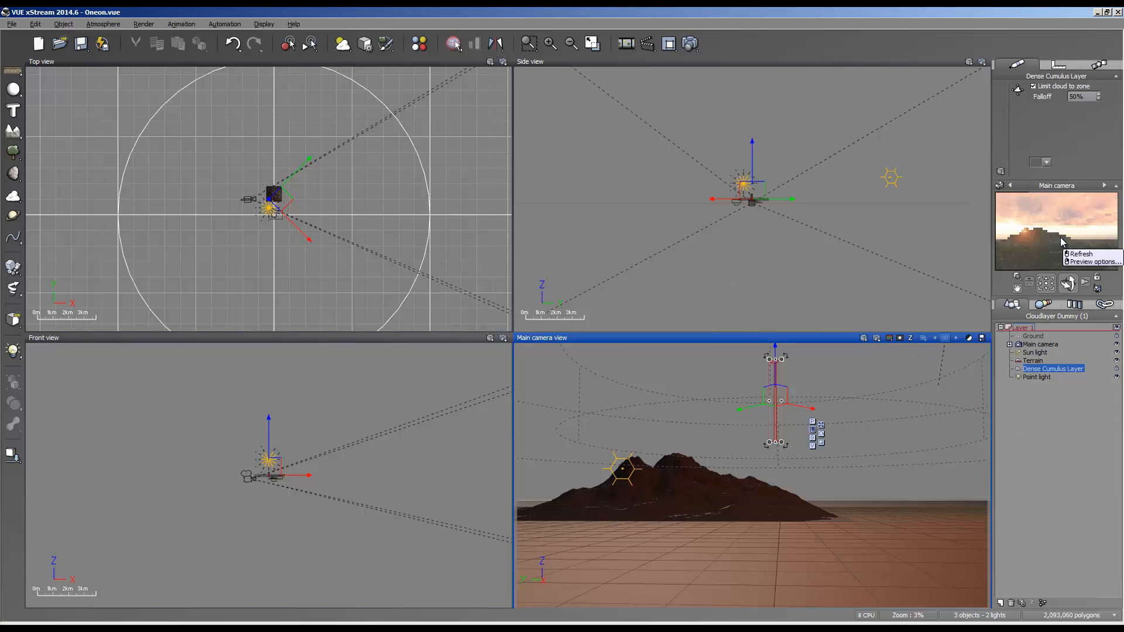
click(1080, 254)
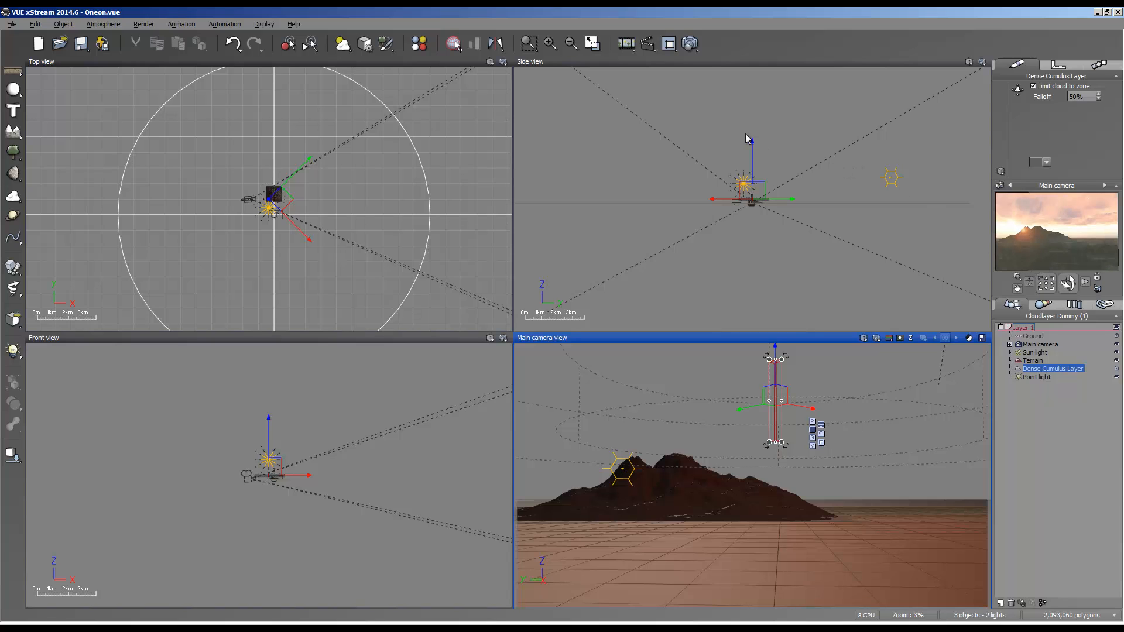
click(691, 43)
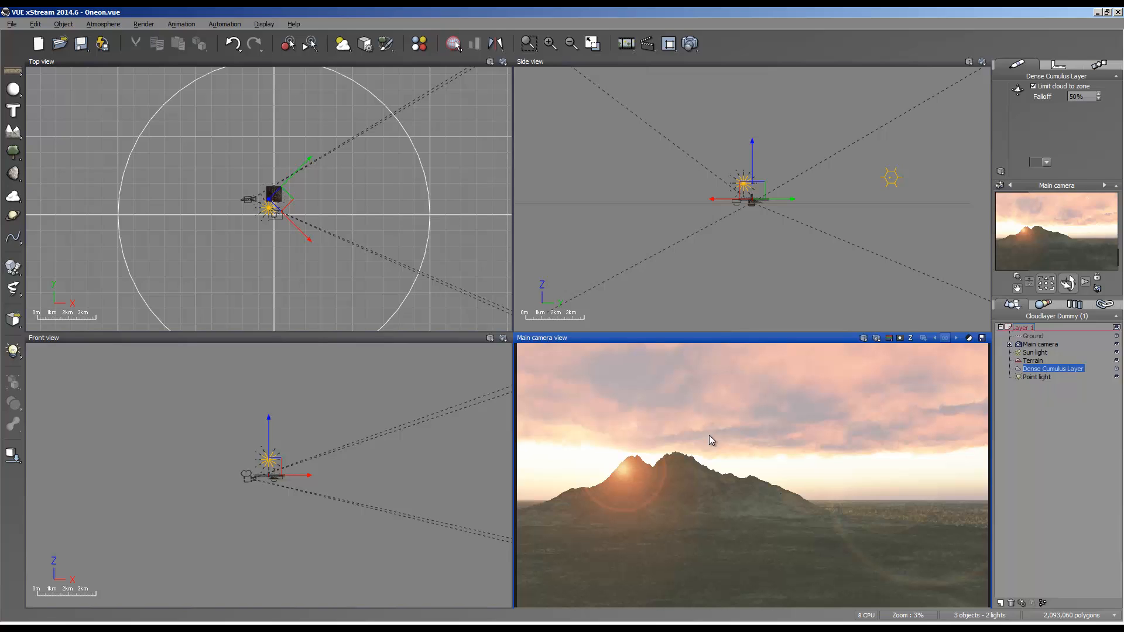
right_click(690, 44)
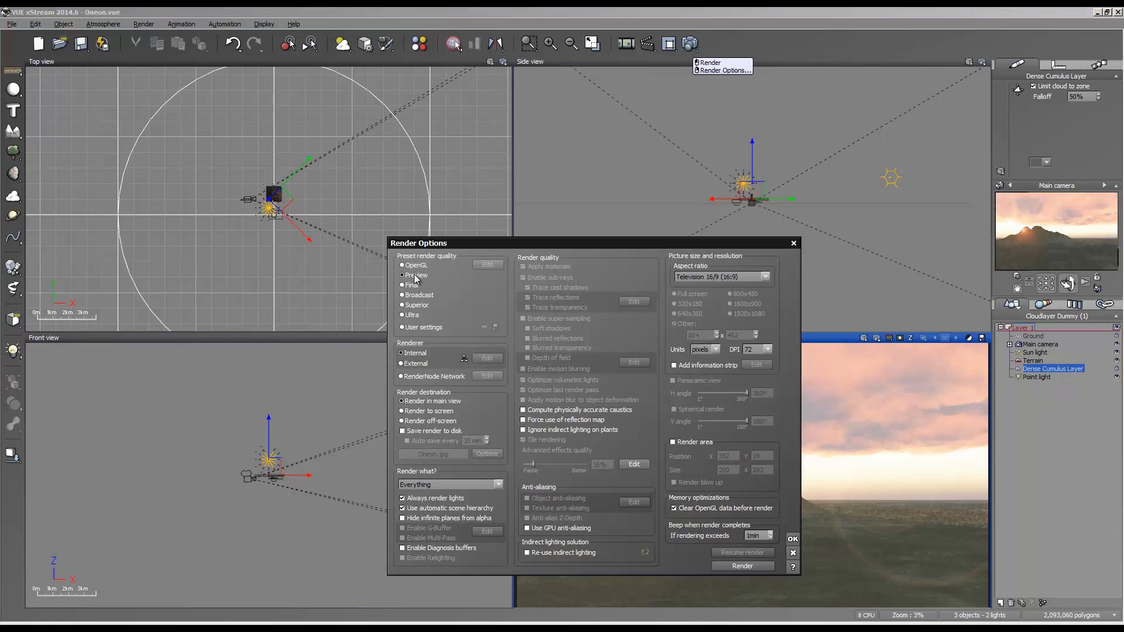
click(793, 552)
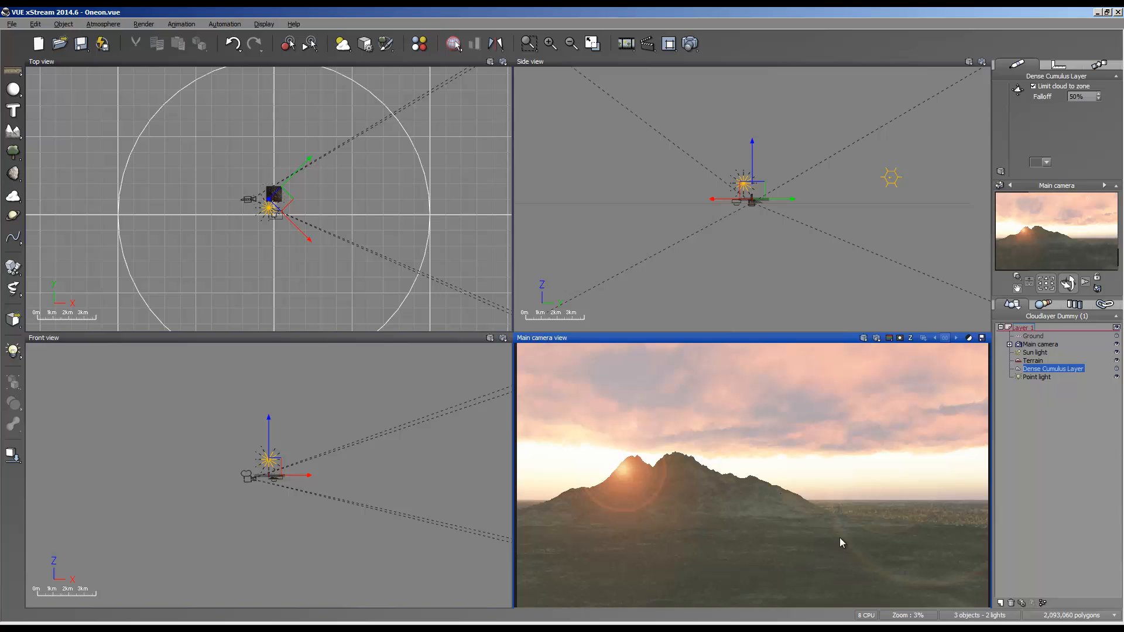